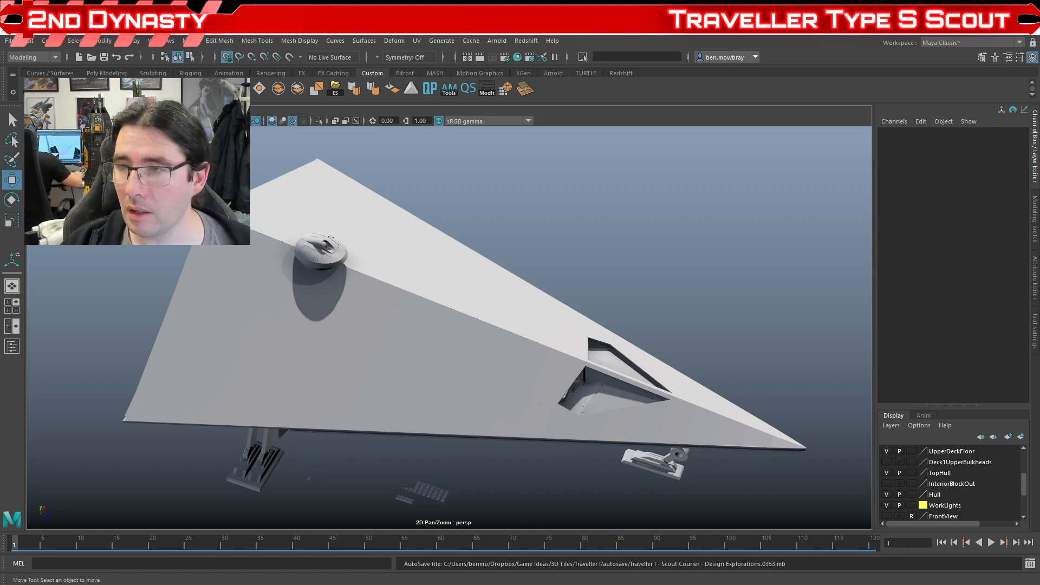
- Switch to Acrobat and bring up the Starship Compartments icon chart in the Iconographics PDF
{"action": "left_click", "coordinate": [563, 582]}
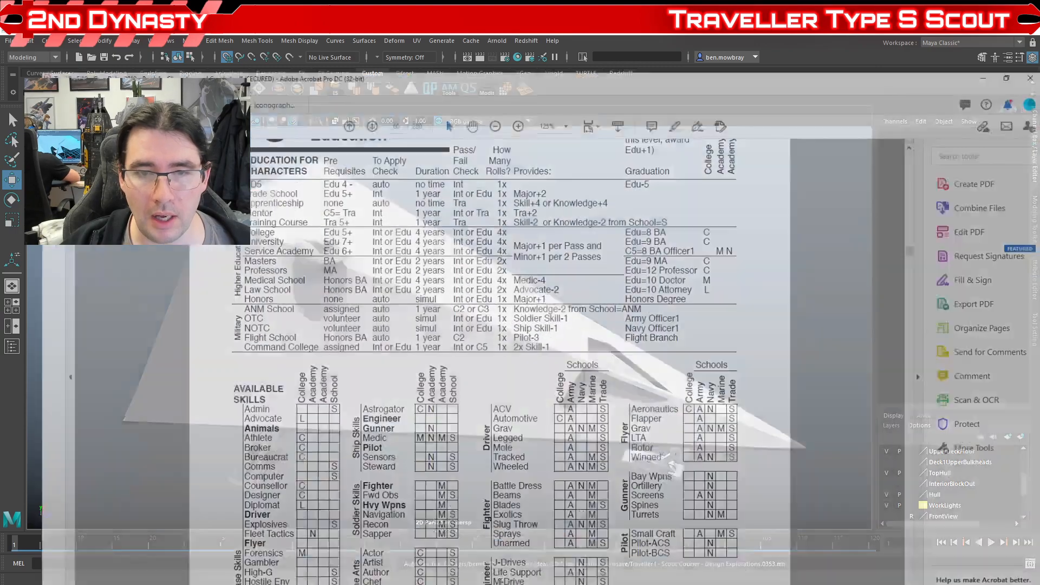
{"action": "left_click", "coordinate": [227, 56]}
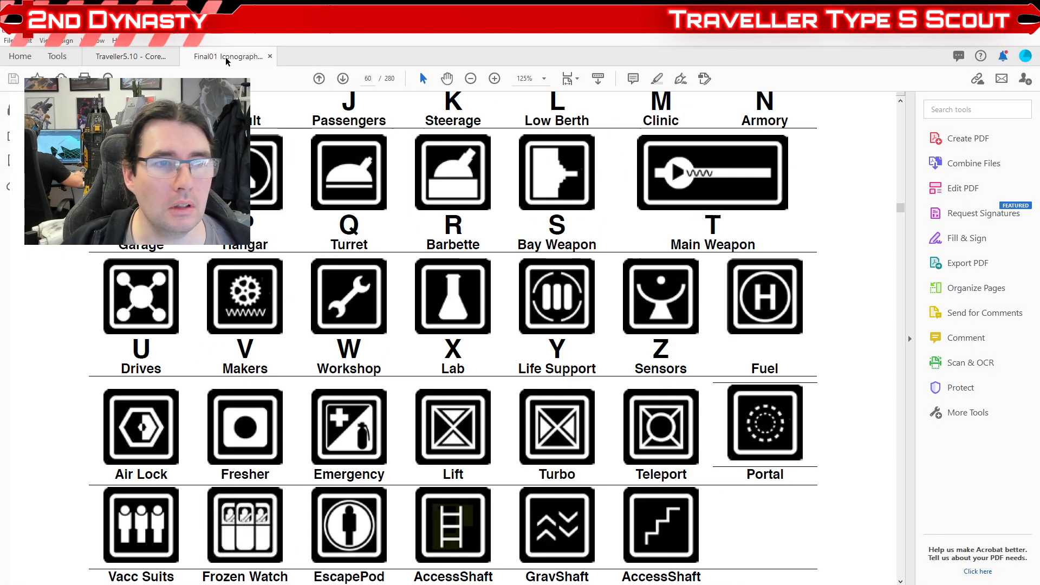
{"action": "scroll", "coordinate": [616, 361], "scroll_direction": "up", "scroll_amount": 5}
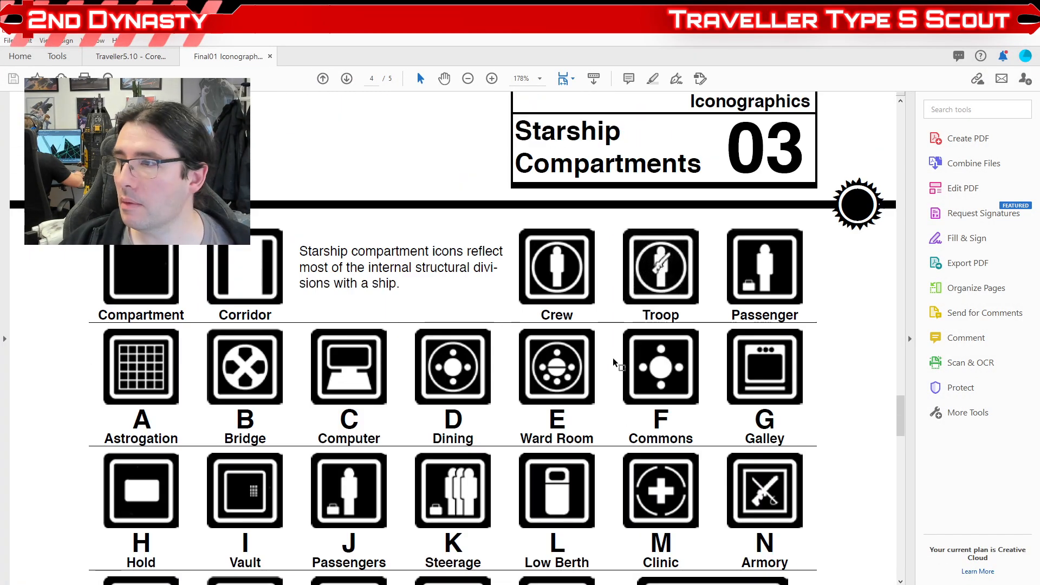
{"action": "scroll", "coordinate": [613, 358], "scroll_direction": "down", "scroll_amount": 2}
{"action": "scroll", "coordinate": [608, 362], "scroll_direction": "down", "scroll_amount": 5}
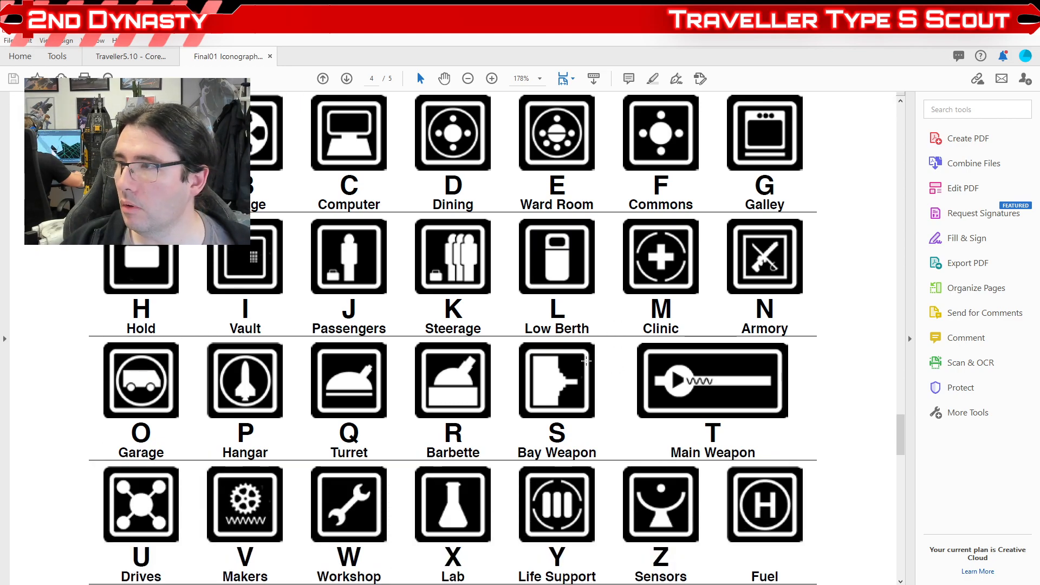
- Collapse the tools pane and zoom out to 125% to view the full set of compartment icons
{"action": "left_click", "coordinate": [910, 338]}
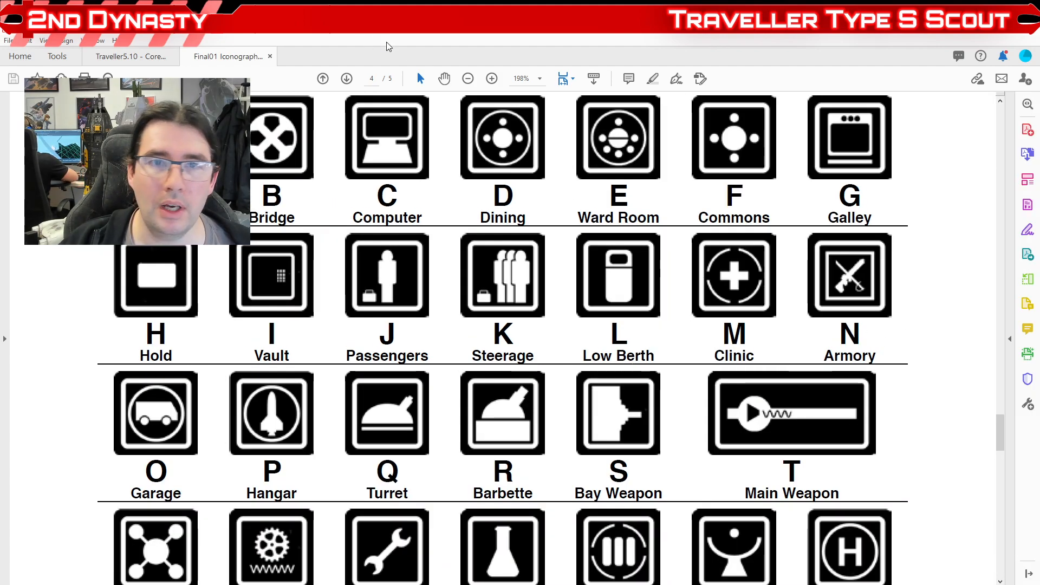
{"action": "left_click", "coordinate": [468, 78]}
{"action": "left_click", "coordinate": [467, 79]}
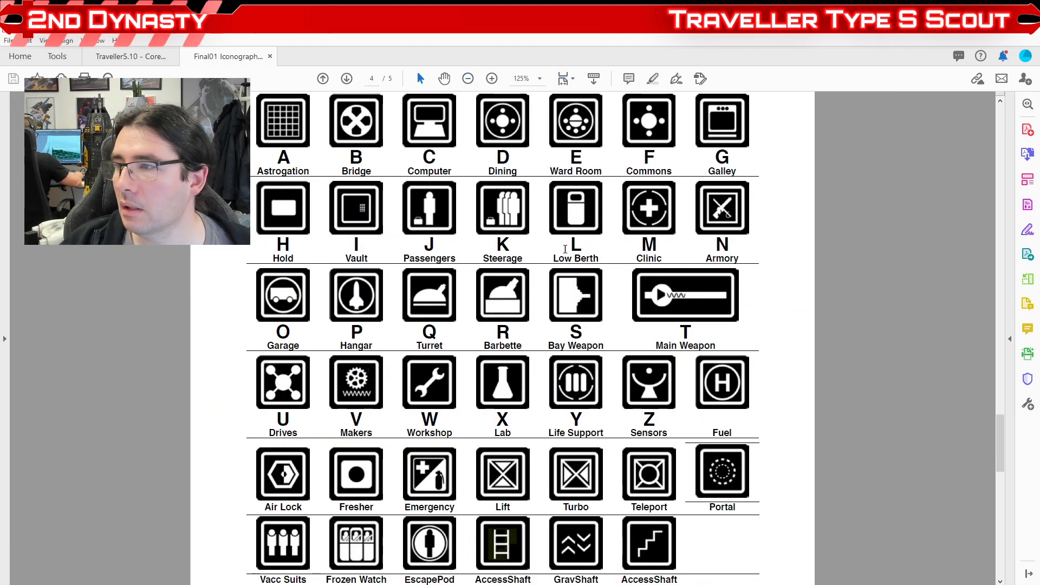
{"action": "scroll", "coordinate": [530, 278], "scroll_direction": "up", "scroll_amount": 3}
{"action": "scroll", "coordinate": [530, 278], "scroll_direction": "down", "scroll_amount": 1}
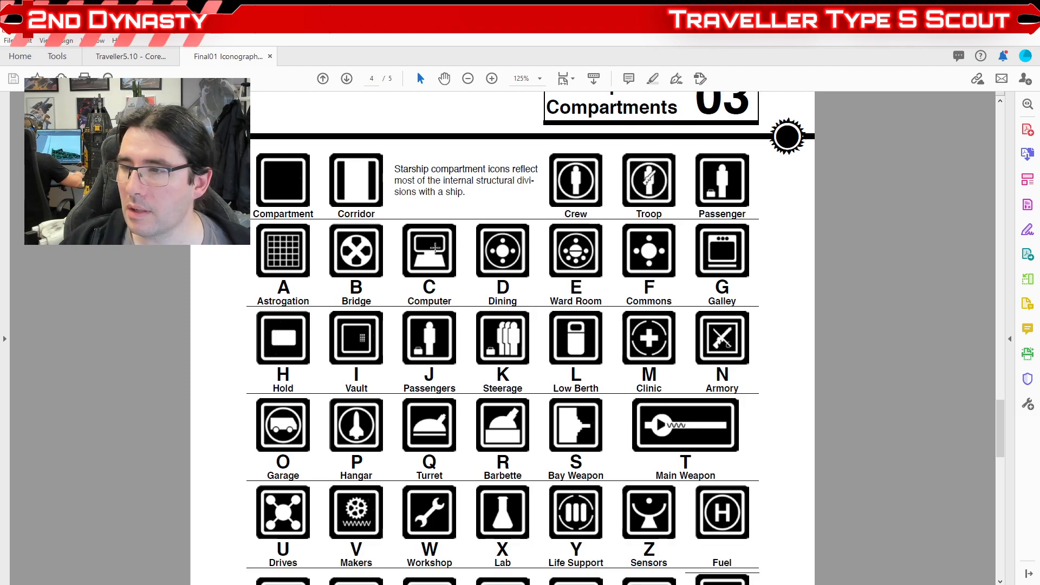
- Switch to Maya, select the small semiotic icon tiles below the hull and frame them in the view
{"action": "left_click", "coordinate": [696, 584]}
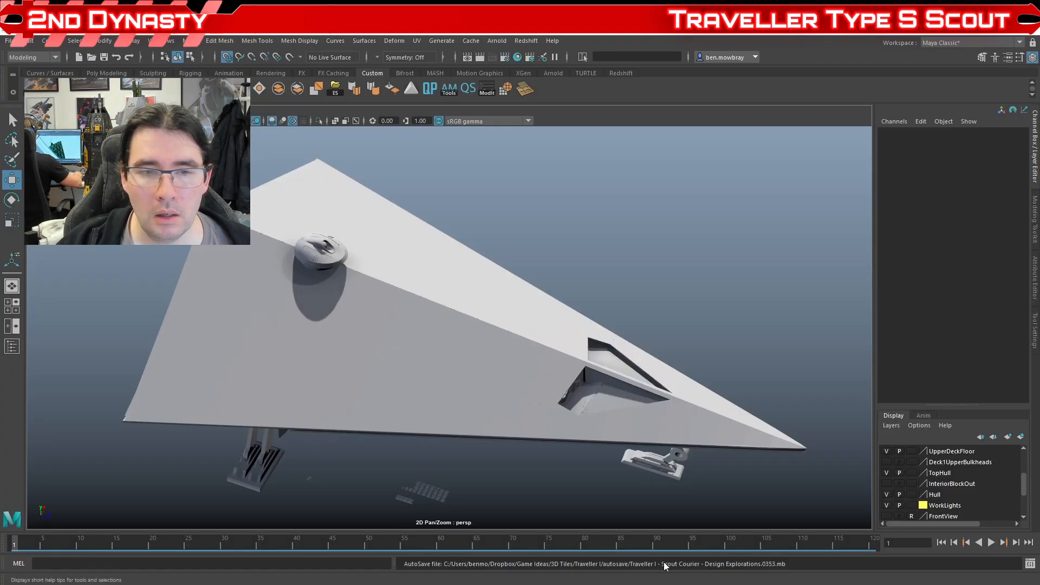
{"action": "left_click", "coordinate": [428, 494]}
{"action": "left_click_drag", "start_coordinate": [392, 474], "coordinate": [467, 513]}
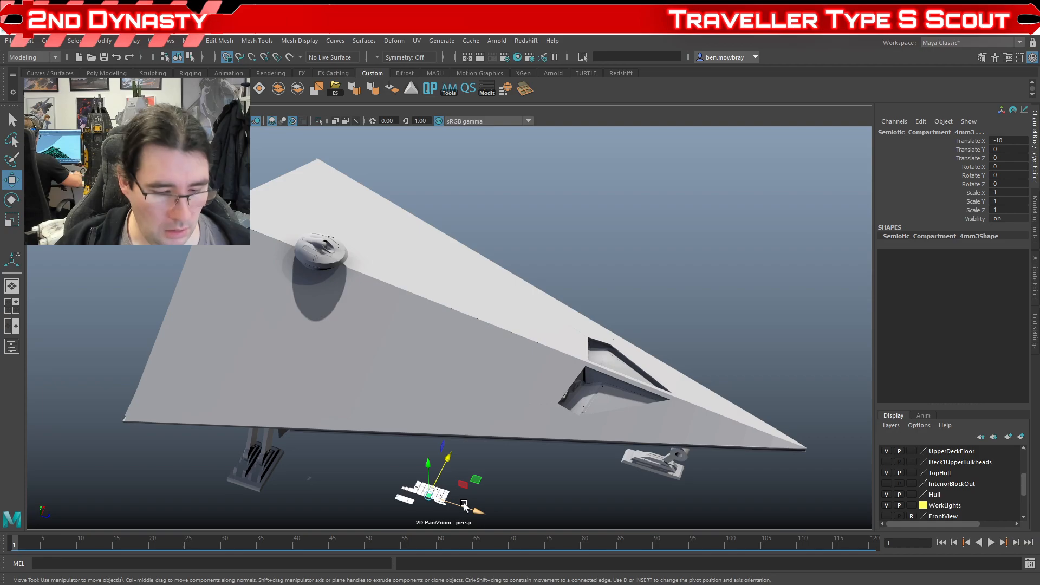
{"action": "key", "text": "f"}
{"action": "left_click", "coordinate": [516, 427]}
{"action": "middle_click_drag", "start_coordinate": [521, 426], "coordinate": [514, 425], "text": "alt"}
{"action": "left_click_drag", "start_coordinate": [514, 426], "coordinate": [274, 416], "text": "alt"}
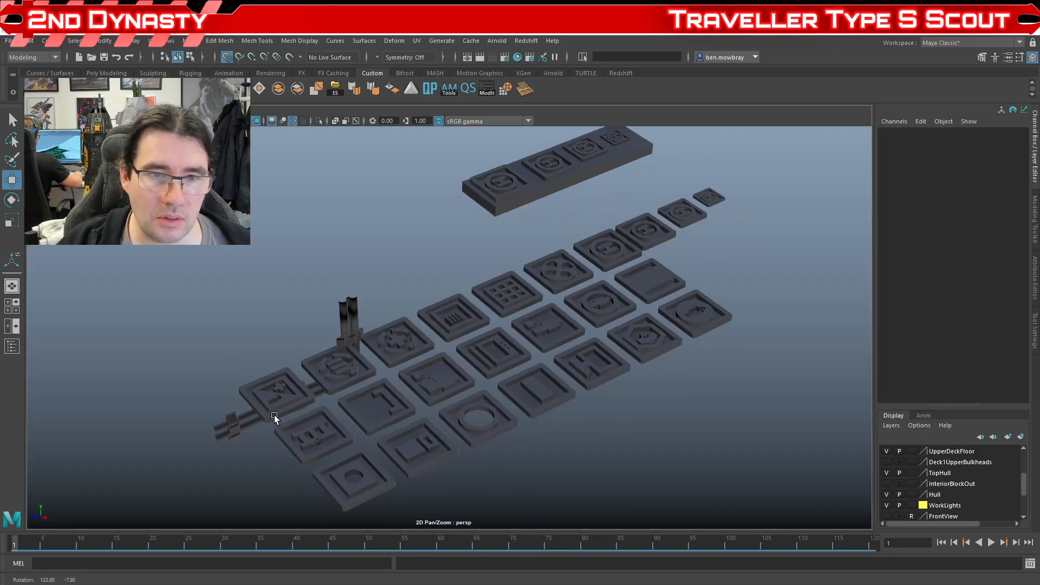
- Compare the modelled icon tiles with the Starship Compartments chart in Acrobat, returning to Maya when done
{"action": "middle_click_drag", "start_coordinate": [275, 418], "coordinate": [286, 395], "text": "alt"}
{"action": "right_click_drag", "start_coordinate": [286, 395], "coordinate": [285, 422], "text": "alt"}
{"action": "left_click_drag", "start_coordinate": [291, 414], "coordinate": [460, 377], "text": "alt"}
{"action": "scroll", "coordinate": [449, 254], "scroll_direction": "up", "scroll_amount": 4}
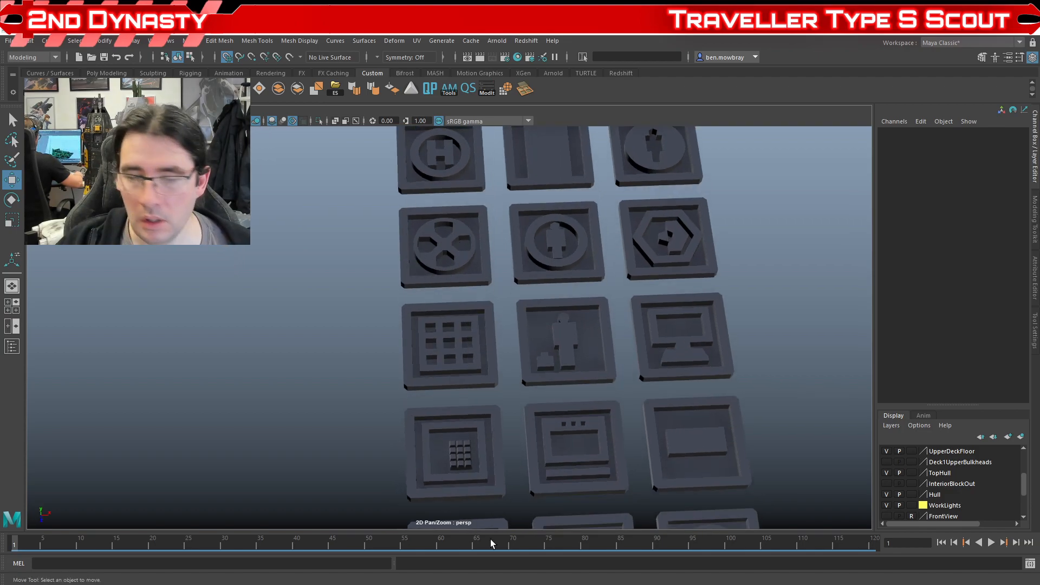
{"action": "left_click", "coordinate": [519, 584]}
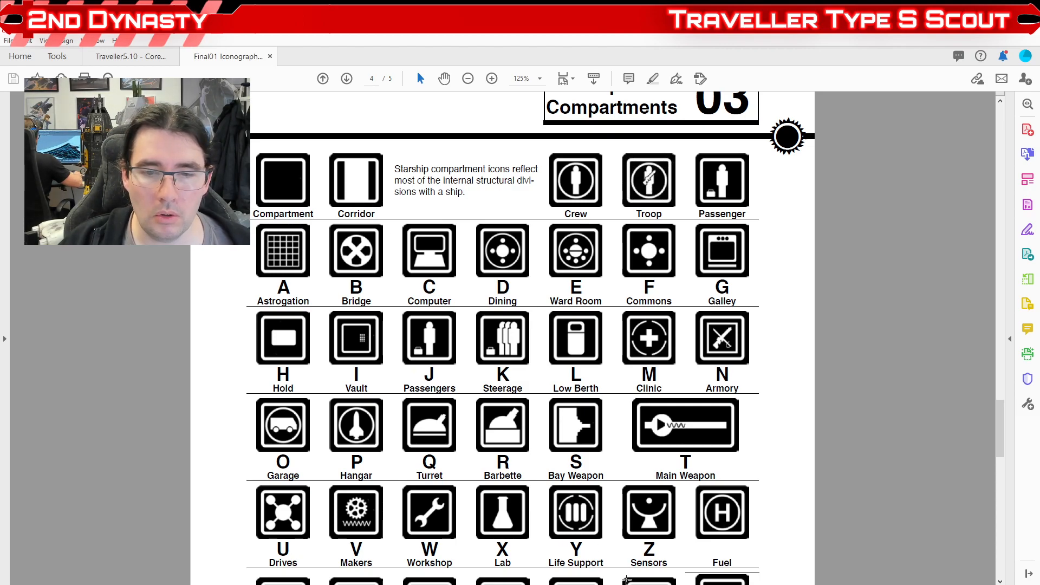
{"action": "key", "text": "alt+Tab"}
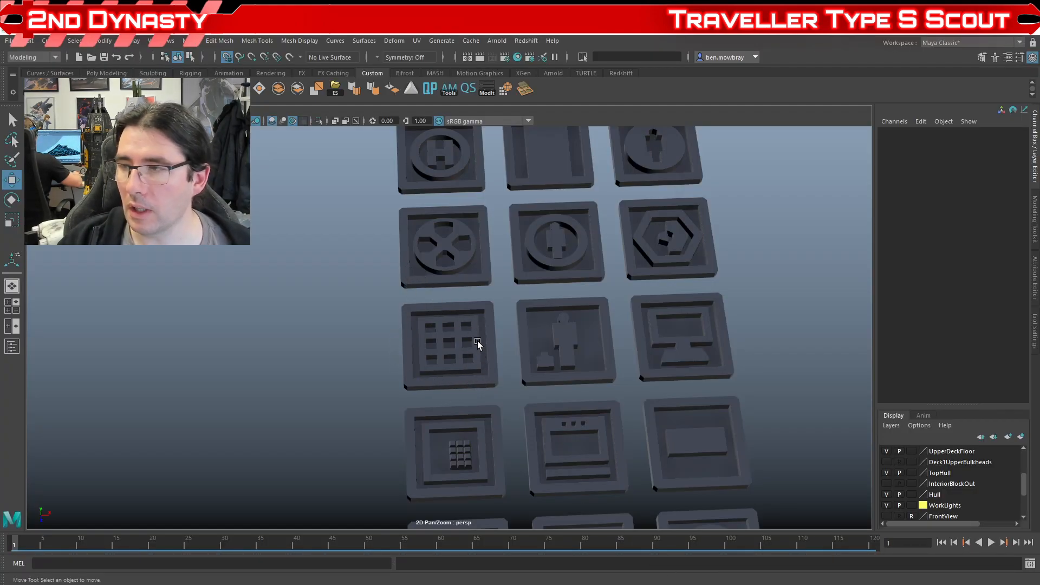
- Hide the TopHull layer and inspect the cockpit interior behind the recessed windows
{"action": "left_click_drag", "start_coordinate": [609, 333], "coordinate": [485, 359], "text": "alt"}
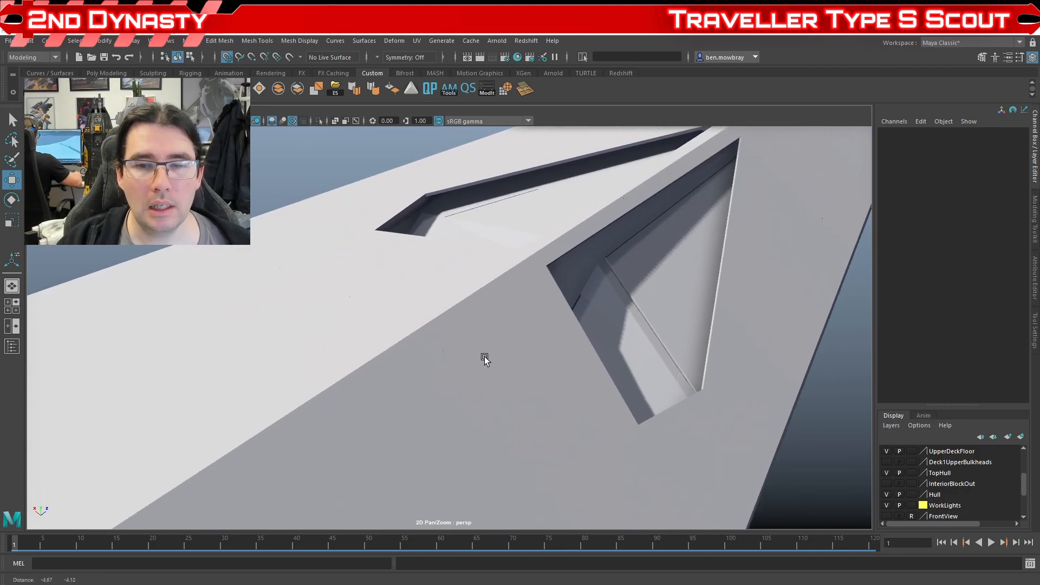
{"action": "left_click_drag", "start_coordinate": [762, 441], "coordinate": [578, 428], "text": "alt"}
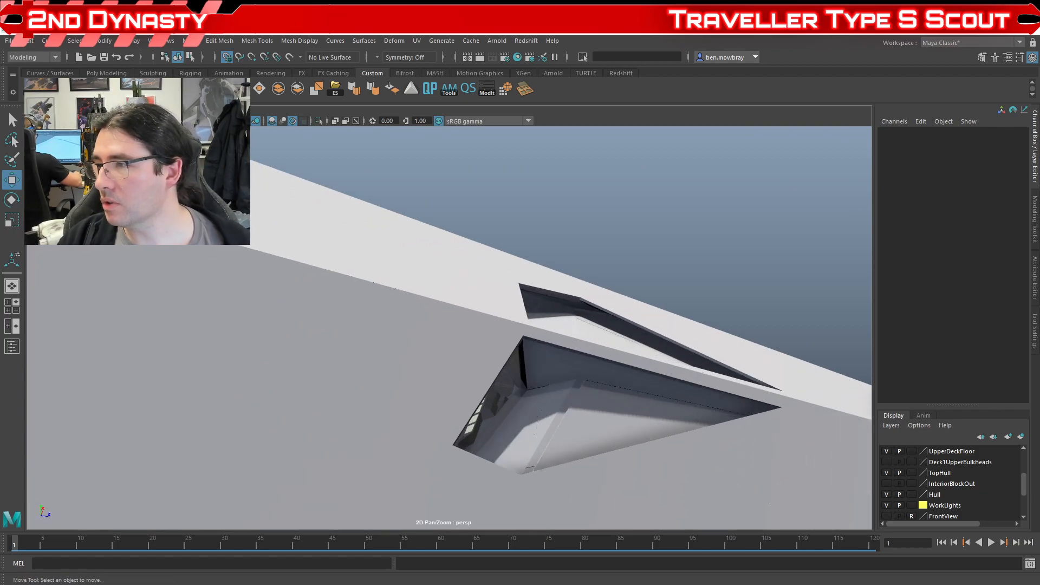
{"action": "left_click_drag", "start_coordinate": [532, 372], "coordinate": [544, 349], "text": "alt"}
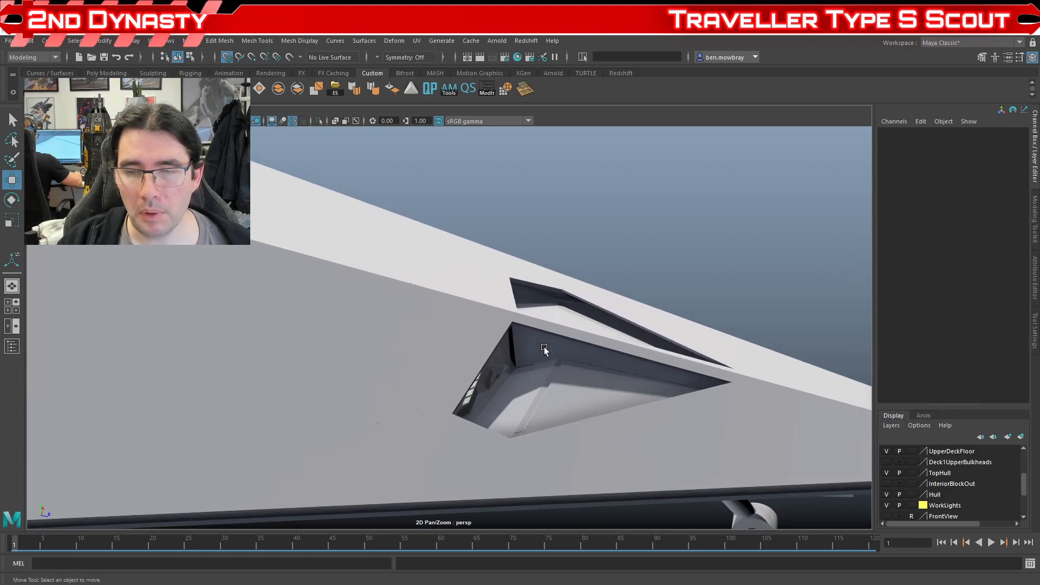
{"action": "left_click", "coordinate": [886, 473]}
{"action": "left_click_drag", "start_coordinate": [386, 314], "coordinate": [578, 404], "text": "alt"}
{"action": "middle_click_drag", "start_coordinate": [554, 370], "coordinate": [612, 447], "text": "alt"}
{"action": "scroll", "coordinate": [547, 420], "scroll_direction": "up", "scroll_amount": 3}
{"action": "scroll", "coordinate": [546, 414], "scroll_direction": "down", "scroll_amount": 4}
{"action": "left_click_drag", "start_coordinate": [548, 429], "coordinate": [602, 410], "text": "alt"}
{"action": "middle_click_drag", "start_coordinate": [602, 409], "coordinate": [533, 567], "text": "alt"}
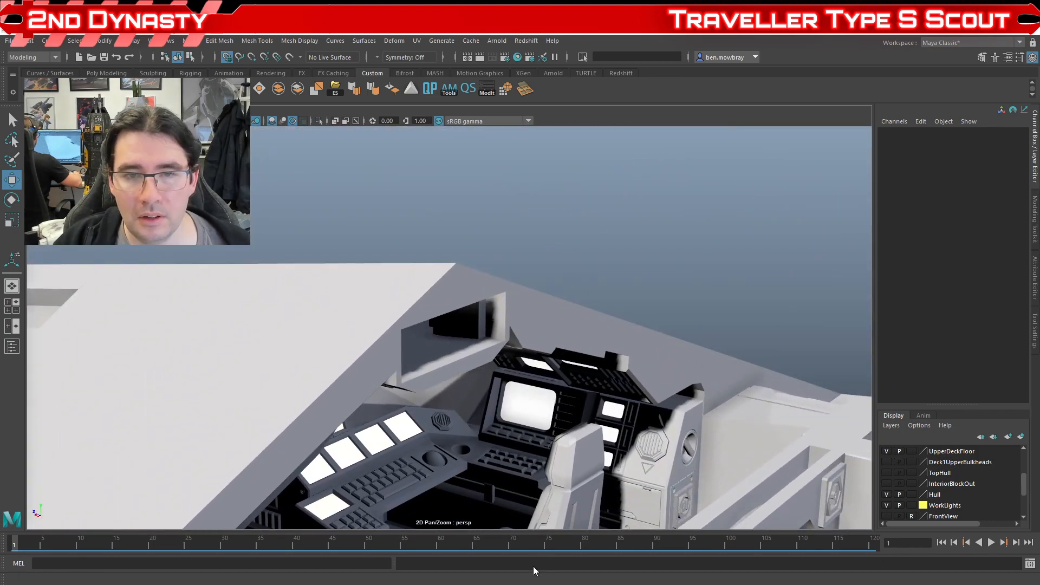
- View the hull and landing gear from the side, playing the scene animation briefly and stopping it
{"action": "left_click", "coordinate": [548, 543]}
{"action": "middle_click_drag", "start_coordinate": [538, 487], "coordinate": [544, 406], "text": "alt"}
{"action": "left_click_drag", "start_coordinate": [544, 406], "coordinate": [369, 431], "text": "alt"}
{"action": "scroll", "coordinate": [437, 389], "scroll_direction": "down", "scroll_amount": 5}
{"action": "key", "text": "alt+v"}
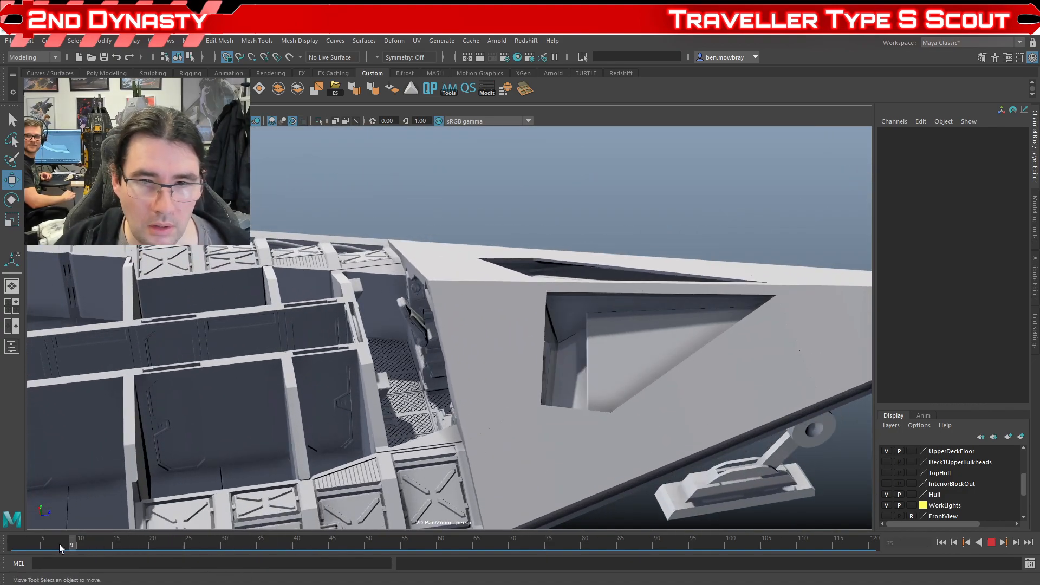
{"action": "key", "text": "alt+v"}
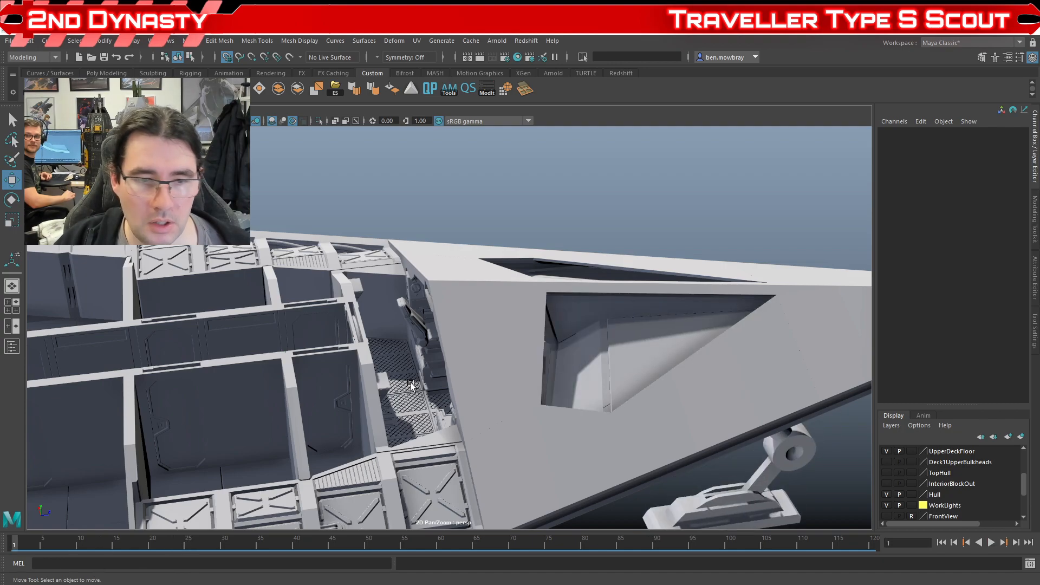
- Show the Miniatures layer and hide the CockpitLid layer to expose the crewed cockpit
{"action": "left_click_drag", "start_coordinate": [408, 327], "coordinate": [591, 303], "text": "alt"}
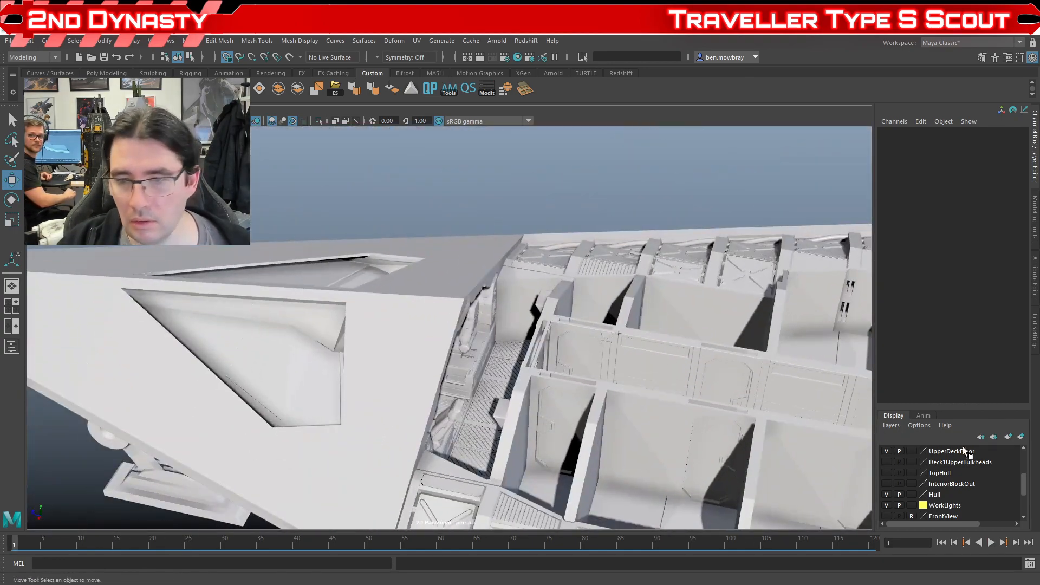
{"action": "scroll", "coordinate": [896, 466], "scroll_direction": "up", "scroll_amount": 2}
{"action": "left_click", "coordinate": [886, 462]}
{"action": "left_click_drag", "start_coordinate": [729, 439], "coordinate": [460, 377], "text": "alt"}
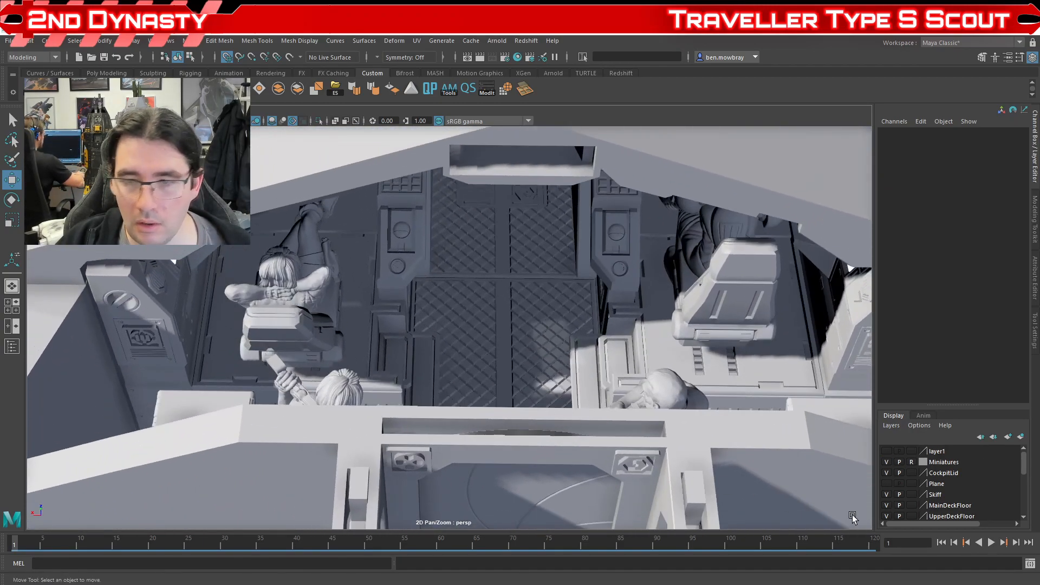
{"action": "left_click", "coordinate": [886, 472]}
{"action": "left_click_drag", "start_coordinate": [770, 374], "coordinate": [714, 374], "text": "alt"}
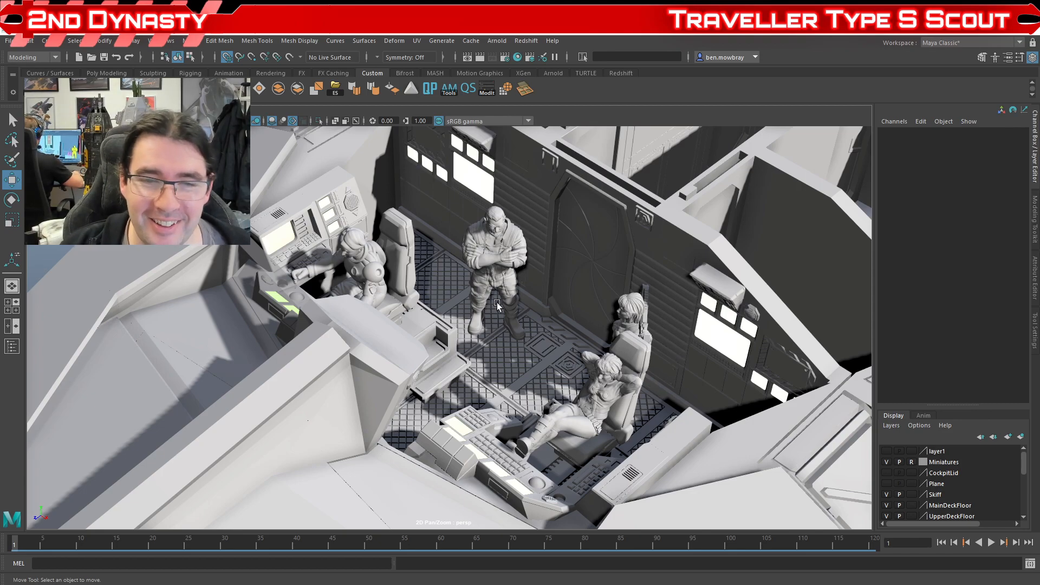
- Examine the crew miniatures standing and sitting in the open cockpit from several angles
{"action": "scroll", "coordinate": [495, 305], "scroll_direction": "down", "scroll_amount": 5}
{"action": "left_click_drag", "start_coordinate": [494, 304], "coordinate": [341, 349], "text": "alt"}
{"action": "scroll", "coordinate": [515, 345], "scroll_direction": "up", "scroll_amount": 3}
{"action": "scroll", "coordinate": [368, 367], "scroll_direction": "up", "scroll_amount": 1}
{"action": "scroll", "coordinate": [308, 358], "scroll_direction": "up", "scroll_amount": 3}
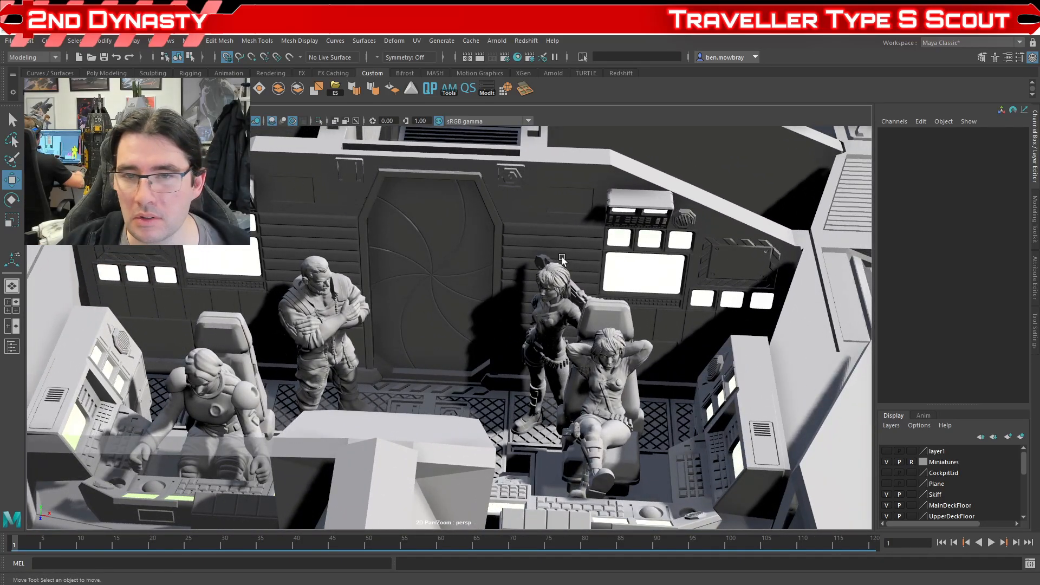
{"action": "left_click_drag", "start_coordinate": [468, 315], "coordinate": [498, 346], "text": "alt"}
{"action": "scroll", "coordinate": [476, 336], "scroll_direction": "up", "scroll_amount": 3}
{"action": "middle_click_drag", "start_coordinate": [476, 336], "coordinate": [574, 334], "text": "alt"}
{"action": "scroll", "coordinate": [565, 340], "scroll_direction": "up", "scroll_amount": 2}
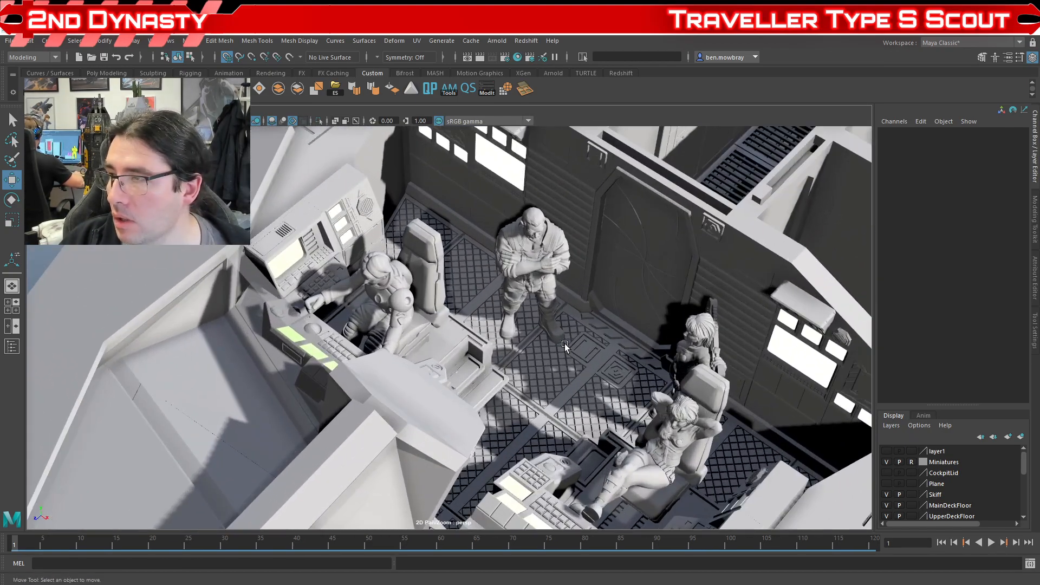
- Inspect the pilot's console close up, including the keyboard, trackball and cup holder
{"action": "scroll", "coordinate": [558, 341], "scroll_direction": "down", "scroll_amount": 1}
{"action": "left_click_drag", "start_coordinate": [436, 355], "coordinate": [265, 327], "text": "alt"}
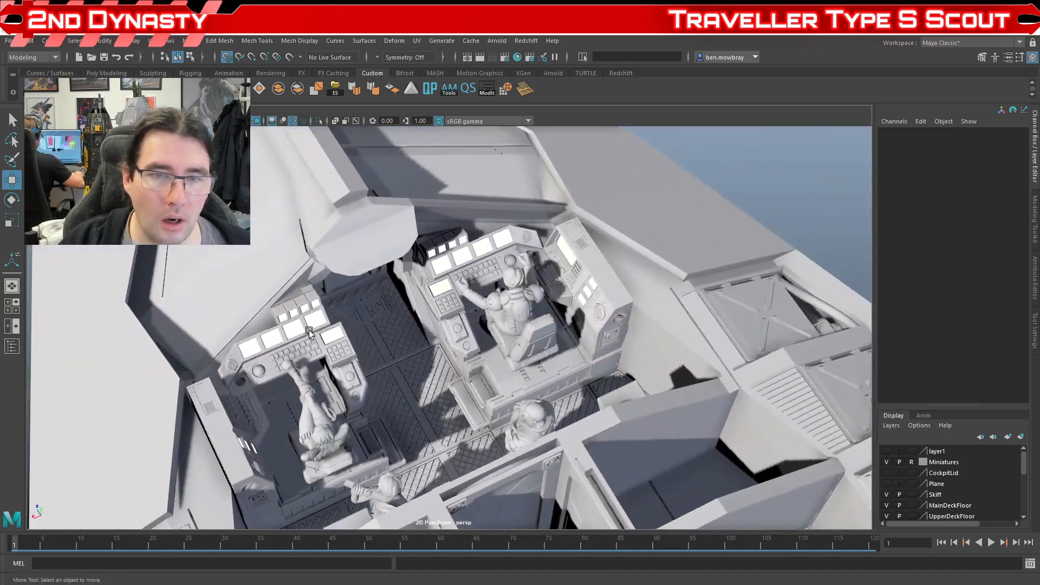
{"action": "scroll", "coordinate": [366, 328], "scroll_direction": "up", "scroll_amount": 5}
{"action": "left_click_drag", "start_coordinate": [367, 328], "coordinate": [356, 326], "text": "alt"}
{"action": "middle_click_drag", "start_coordinate": [356, 326], "coordinate": [306, 333], "text": "alt"}
{"action": "scroll", "coordinate": [401, 306], "scroll_direction": "up", "scroll_amount": 4}
{"action": "middle_click_drag", "start_coordinate": [428, 293], "coordinate": [352, 350], "text": "alt"}
{"action": "scroll", "coordinate": [446, 313], "scroll_direction": "up", "scroll_amount": 4}
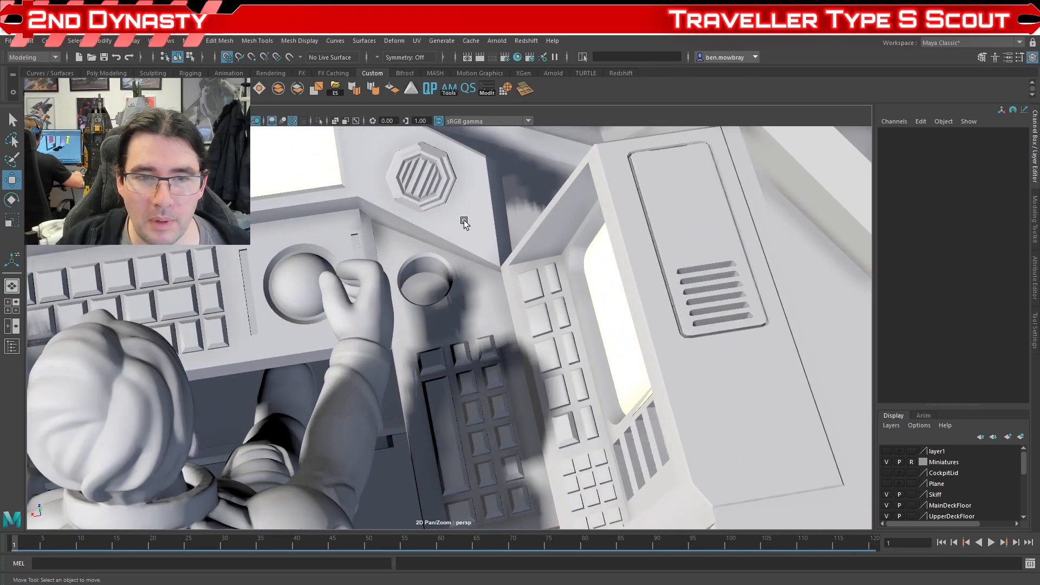
{"action": "right_click_drag", "start_coordinate": [450, 279], "coordinate": [418, 322], "text": "alt"}
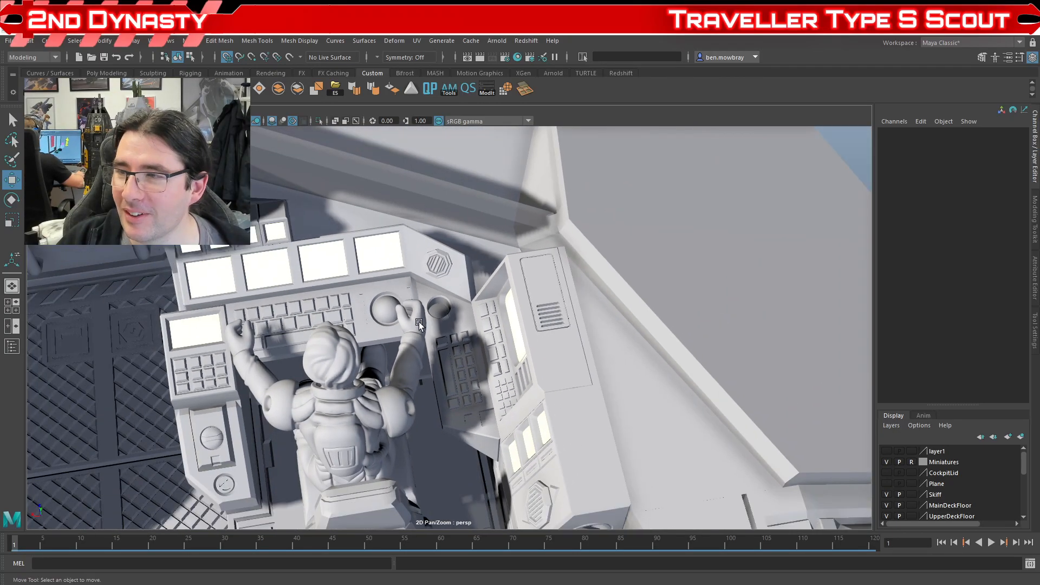
- Examine the seated pilot from behind and the side, along with the cockpit's rear wall
{"action": "middle_click_drag", "start_coordinate": [418, 321], "coordinate": [482, 309], "text": "alt"}
{"action": "left_click_drag", "start_coordinate": [482, 310], "coordinate": [472, 271], "text": "alt"}
{"action": "left_click_drag", "start_coordinate": [431, 306], "coordinate": [326, 281], "text": "alt"}
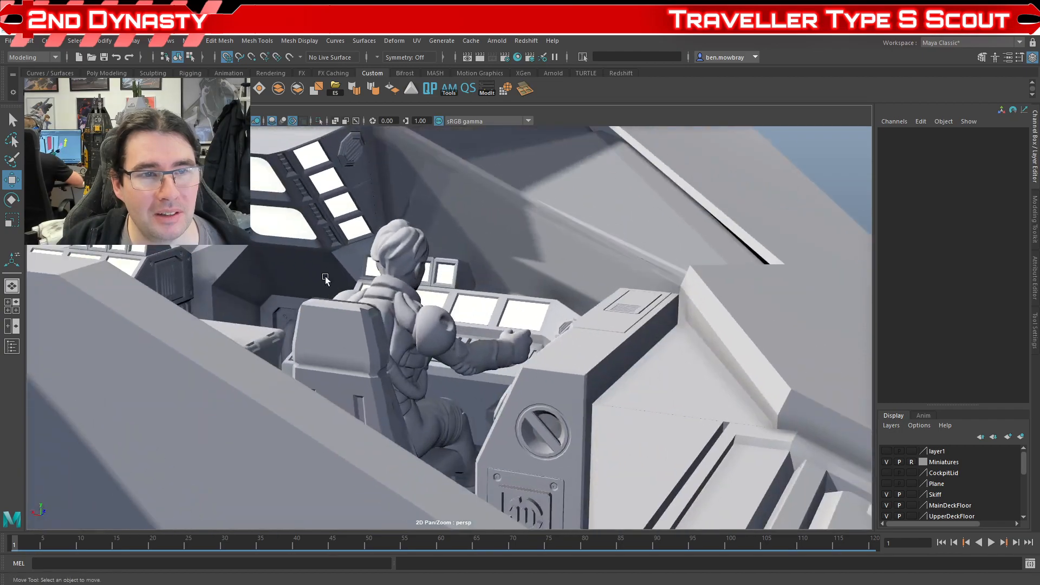
{"action": "middle_click_drag", "start_coordinate": [326, 281], "coordinate": [448, 389], "text": "alt"}
{"action": "right_click_drag", "start_coordinate": [448, 389], "coordinate": [514, 387], "text": "alt"}
{"action": "left_click_drag", "start_coordinate": [514, 387], "coordinate": [413, 355], "text": "alt"}
{"action": "right_click_drag", "start_coordinate": [607, 266], "coordinate": [428, 290], "text": "alt"}
{"action": "left_click_drag", "start_coordinate": [428, 292], "coordinate": [315, 331], "text": "alt"}
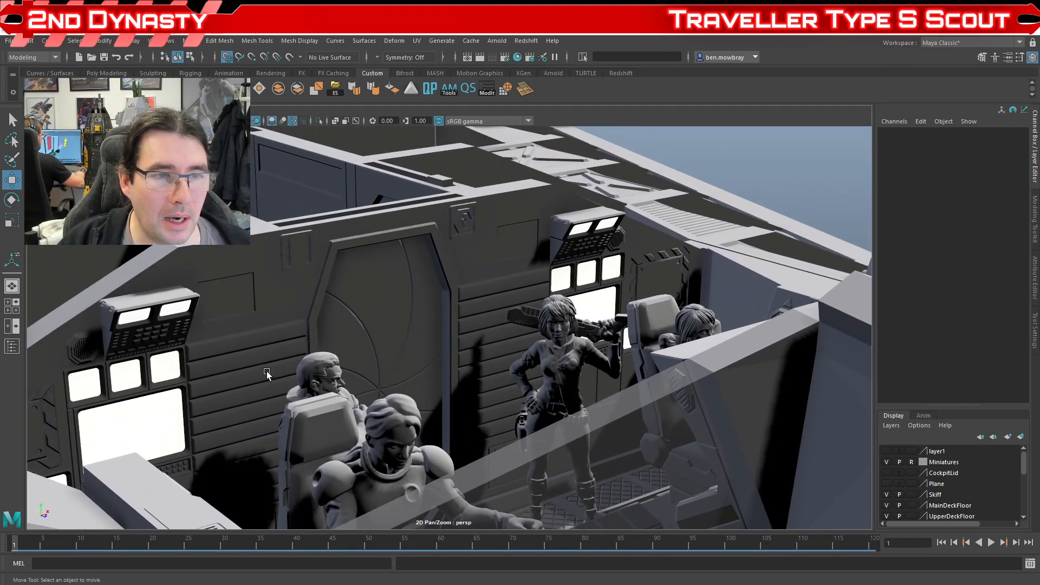
{"action": "left_click_drag", "start_coordinate": [298, 360], "coordinate": [325, 370], "text": "alt"}
- Select the cockpit's rear bulkhead wall and inspect how it meets the floor and consoles
{"action": "left_click", "coordinate": [426, 220]}
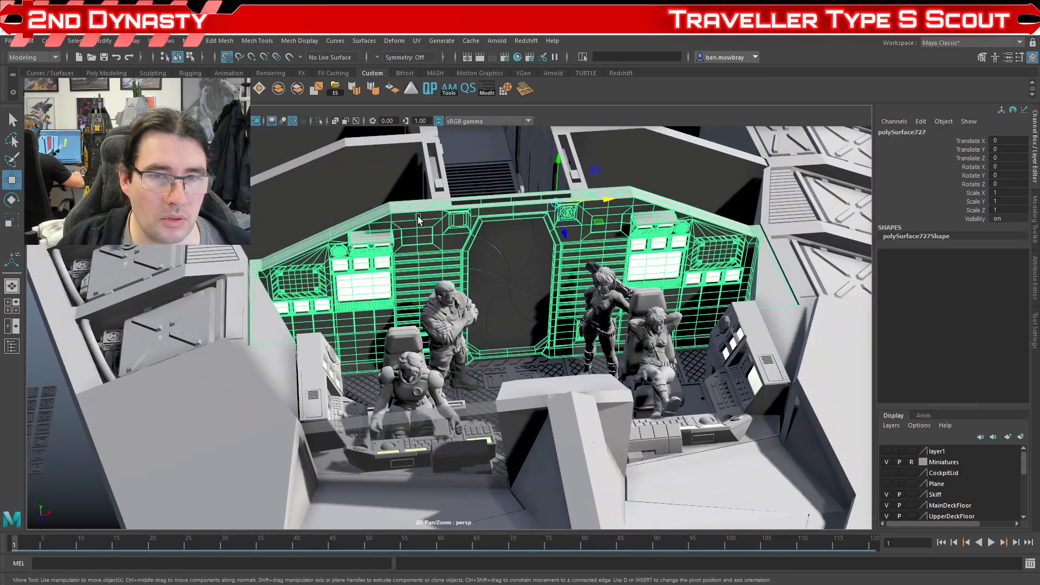
{"action": "left_click_drag", "start_coordinate": [348, 343], "coordinate": [550, 315], "text": "alt"}
{"action": "scroll", "coordinate": [551, 316], "scroll_direction": "up", "scroll_amount": 5}
{"action": "middle_click_drag", "start_coordinate": [542, 325], "coordinate": [413, 340], "text": "alt"}
{"action": "scroll", "coordinate": [412, 340], "scroll_direction": "up", "scroll_amount": 4}
{"action": "left_click_drag", "start_coordinate": [413, 339], "coordinate": [482, 339], "text": "alt"}
{"action": "scroll", "coordinate": [481, 339], "scroll_direction": "down", "scroll_amount": 5}
{"action": "middle_click_drag", "start_coordinate": [468, 352], "coordinate": [557, 354], "text": "alt"}
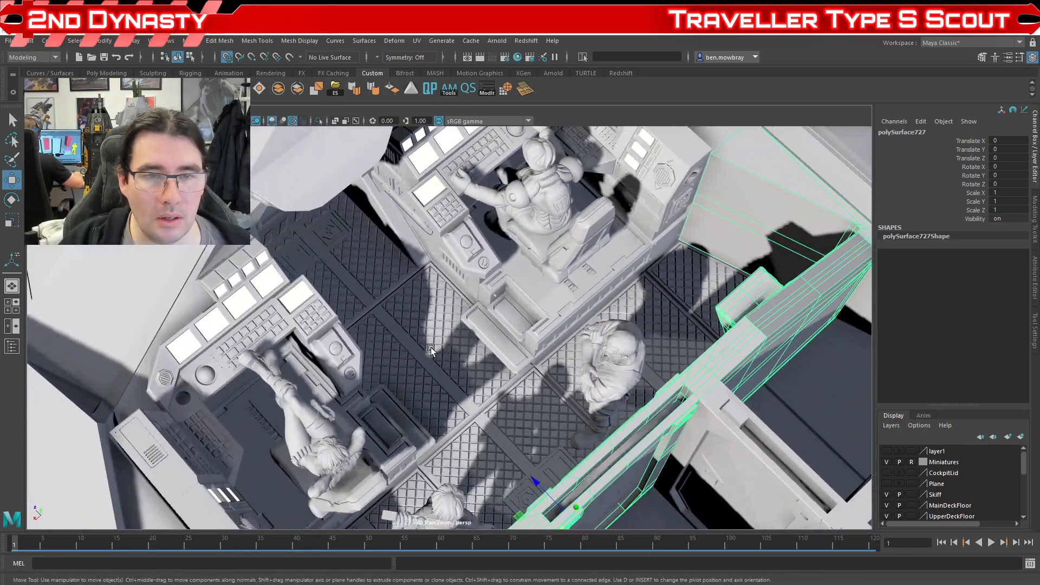
- Isolate the cockpit floor tile between the two crew stations and frame it in the view
{"action": "left_click", "coordinate": [431, 346]}
{"action": "scroll", "coordinate": [431, 347], "scroll_direction": "down", "scroll_amount": 5}
{"action": "left_click_drag", "start_coordinate": [431, 347], "coordinate": [515, 341], "text": "alt"}
{"action": "key", "text": "ctrl+1"}
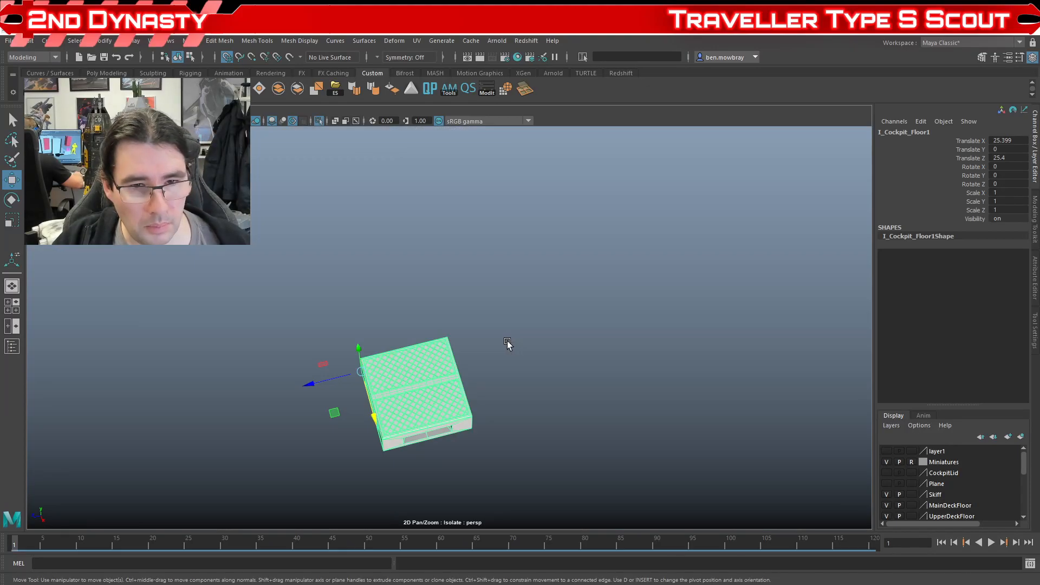
{"action": "key", "text": "f"}
- Examine the isolated floor tile's diamond-pattern grating and the opening in its side
{"action": "left_click", "coordinate": [635, 479]}
{"action": "scroll", "coordinate": [635, 479], "scroll_direction": "down", "scroll_amount": 5}
{"action": "left_click_drag", "start_coordinate": [623, 478], "coordinate": [602, 438], "text": "alt"}
{"action": "scroll", "coordinate": [582, 440], "scroll_direction": "up", "scroll_amount": 5}
{"action": "scroll", "coordinate": [417, 417], "scroll_direction": "up", "scroll_amount": 4}
{"action": "left_click_drag", "start_coordinate": [416, 420], "coordinate": [446, 405], "text": "alt"}
{"action": "middle_click_drag", "start_coordinate": [367, 412], "coordinate": [378, 428], "text": "alt"}
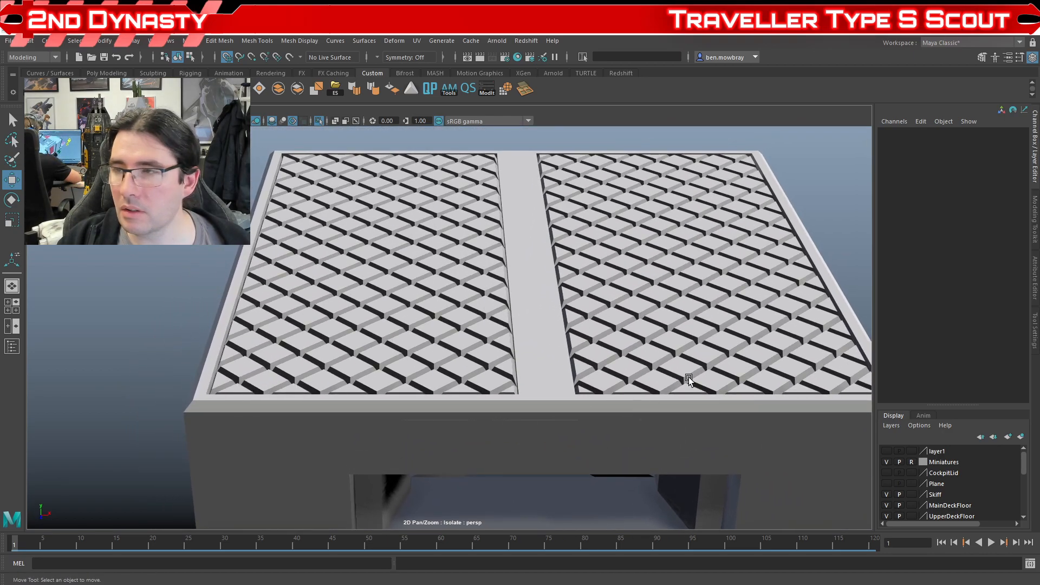
{"action": "scroll", "coordinate": [239, 332], "scroll_direction": "down", "scroll_amount": 5}
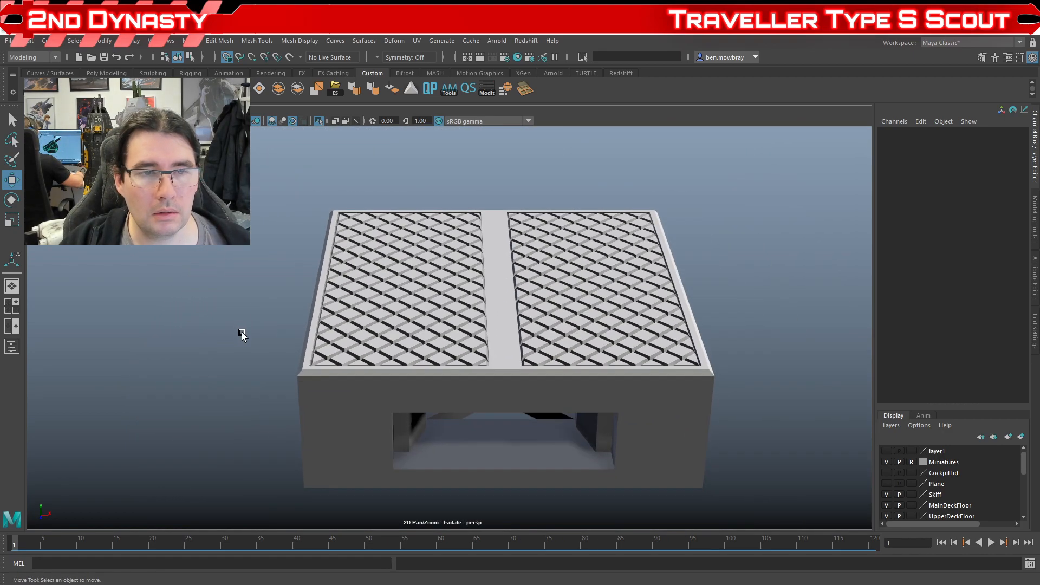
{"action": "scroll", "coordinate": [353, 294], "scroll_direction": "up", "scroll_amount": 3}
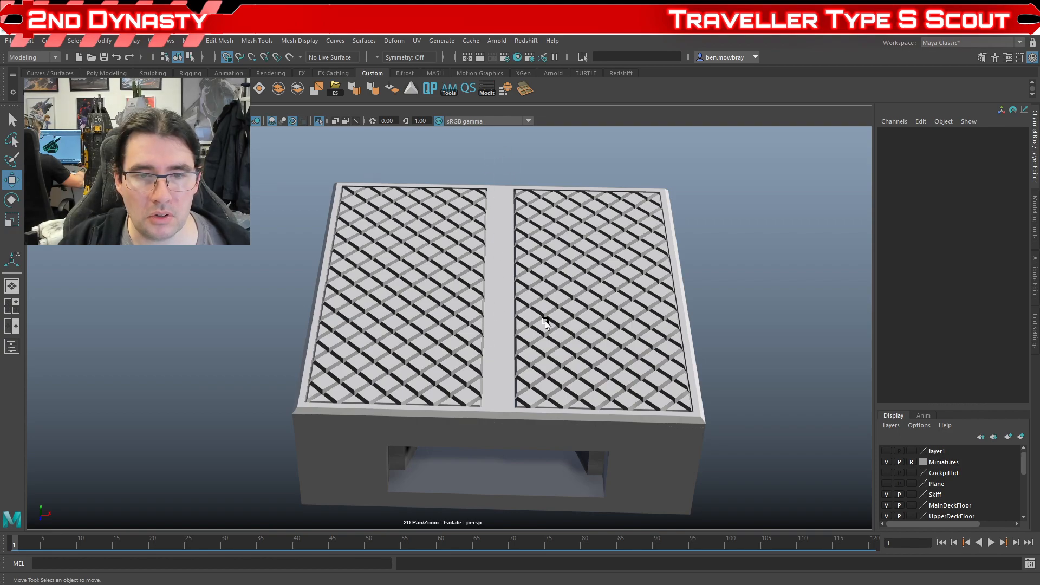
- Inspect the isolated floor tile's grating at its corner and from directly above, along with the openings in its sides
{"action": "scroll", "coordinate": [442, 406], "scroll_direction": "up", "scroll_amount": 2}
{"action": "middle_click_drag", "start_coordinate": [487, 409], "coordinate": [448, 349], "text": "alt"}
{"action": "left_click_drag", "start_coordinate": [448, 348], "coordinate": [563, 388], "text": "alt"}
{"action": "left_click_drag", "start_coordinate": [574, 325], "coordinate": [666, 223], "text": "alt"}
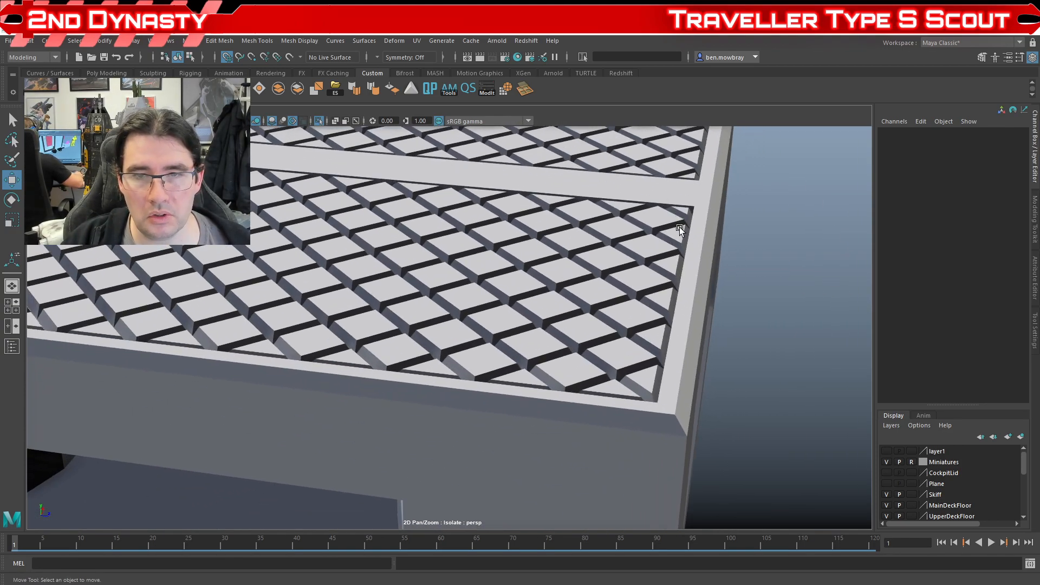
{"action": "scroll", "coordinate": [606, 434], "scroll_direction": "down", "scroll_amount": 5}
{"action": "left_click_drag", "start_coordinate": [627, 332], "coordinate": [440, 319], "text": "alt"}
{"action": "scroll", "coordinate": [457, 369], "scroll_direction": "up", "scroll_amount": 5}
{"action": "scroll", "coordinate": [458, 369], "scroll_direction": "down", "scroll_amount": 4}
{"action": "left_click_drag", "start_coordinate": [457, 369], "coordinate": [473, 388], "text": "alt"}
{"action": "scroll", "coordinate": [485, 420], "scroll_direction": "up", "scroll_amount": 4}
{"action": "left_click_drag", "start_coordinate": [613, 340], "coordinate": [475, 399], "text": "alt"}
{"action": "scroll", "coordinate": [480, 403], "scroll_direction": "down", "scroll_amount": 5}
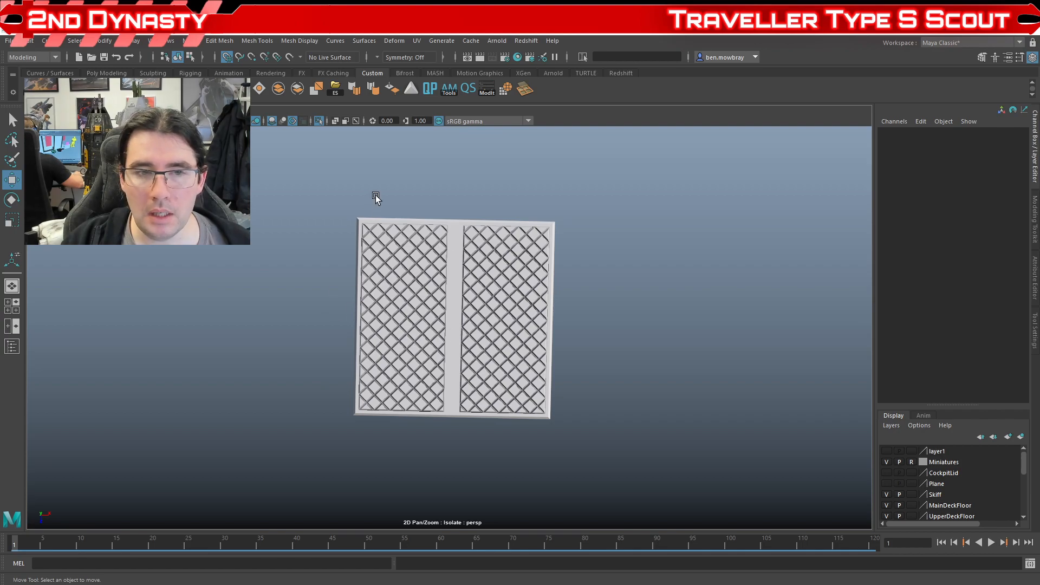
{"action": "left_click_drag", "start_coordinate": [552, 374], "coordinate": [447, 341], "text": "alt"}
{"action": "scroll", "coordinate": [530, 421], "scroll_direction": "up", "scroll_amount": 1}
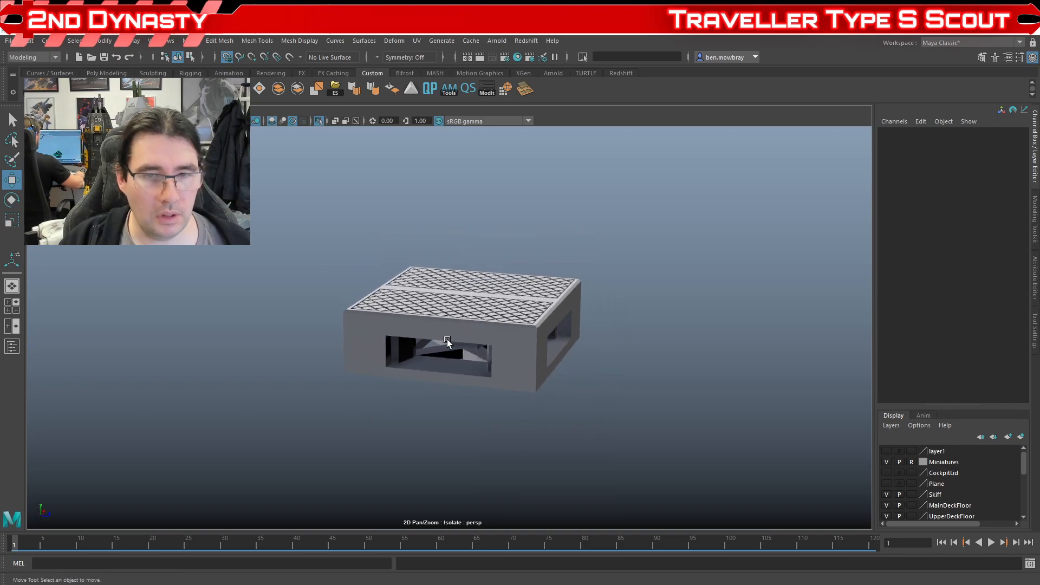
- Exit the floor tile's isolation so the whole ship is shown, and return to the cockpit area
{"action": "key", "text": "ctrl+1"}
{"action": "scroll", "coordinate": [434, 347], "scroll_direction": "down", "scroll_amount": 5}
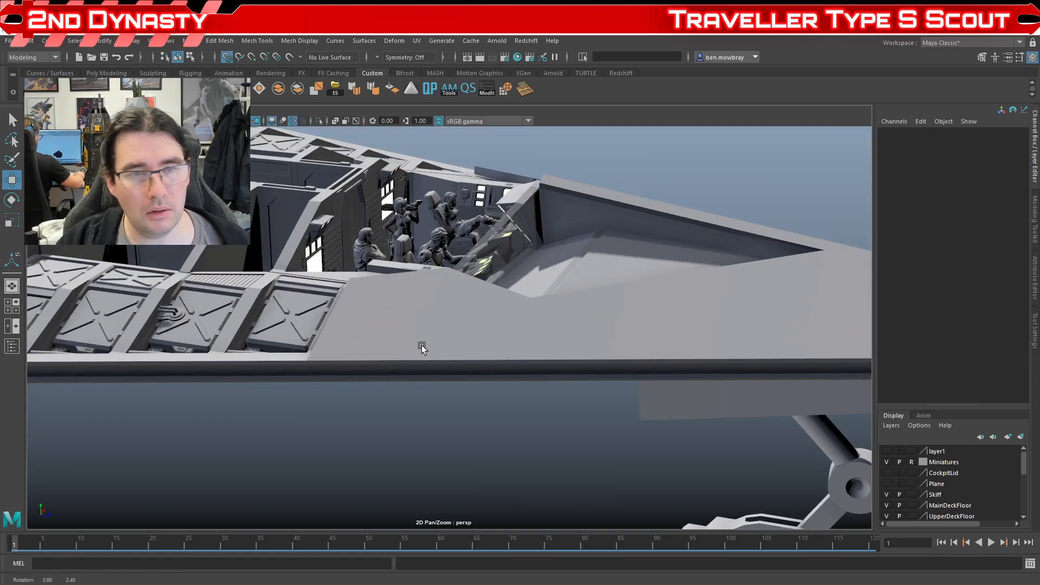
{"action": "left_click_drag", "start_coordinate": [421, 347], "coordinate": [400, 358], "text": "alt"}
{"action": "middle_click_drag", "start_coordinate": [400, 359], "coordinate": [463, 375], "text": "alt"}
{"action": "left_click_drag", "start_coordinate": [462, 375], "coordinate": [582, 356], "text": "alt"}
- Select the cockpit's rear bulkhead wall, inspect it from above against the floor tiles, and clear the selection
{"action": "left_click_drag", "start_coordinate": [570, 282], "coordinate": [431, 279], "text": "alt"}
{"action": "left_click", "coordinate": [430, 278]}
{"action": "left_click_drag", "start_coordinate": [501, 311], "coordinate": [542, 333], "text": "alt"}
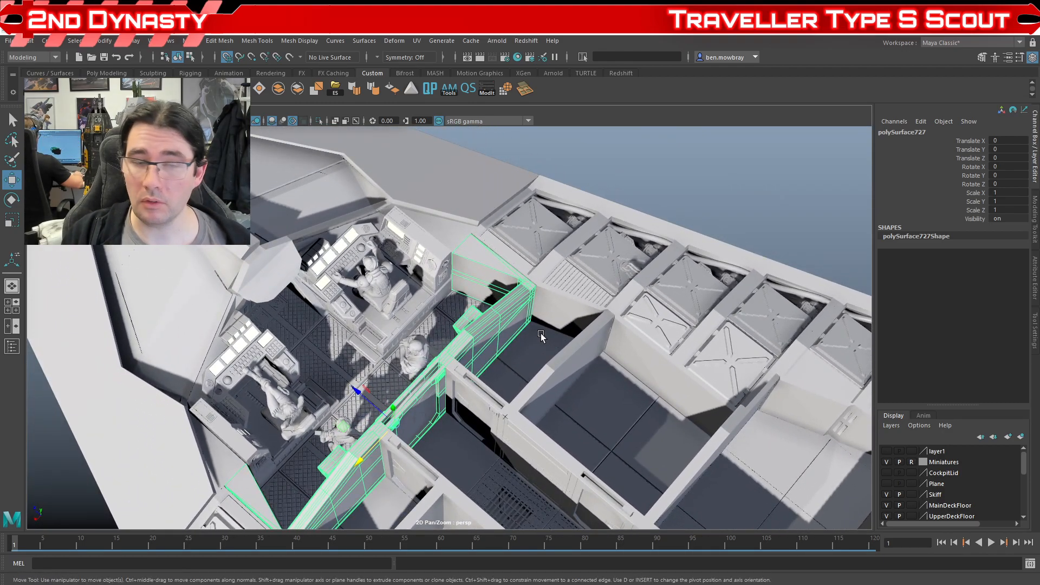
{"action": "left_click_drag", "start_coordinate": [540, 334], "coordinate": [338, 412], "text": "alt"}
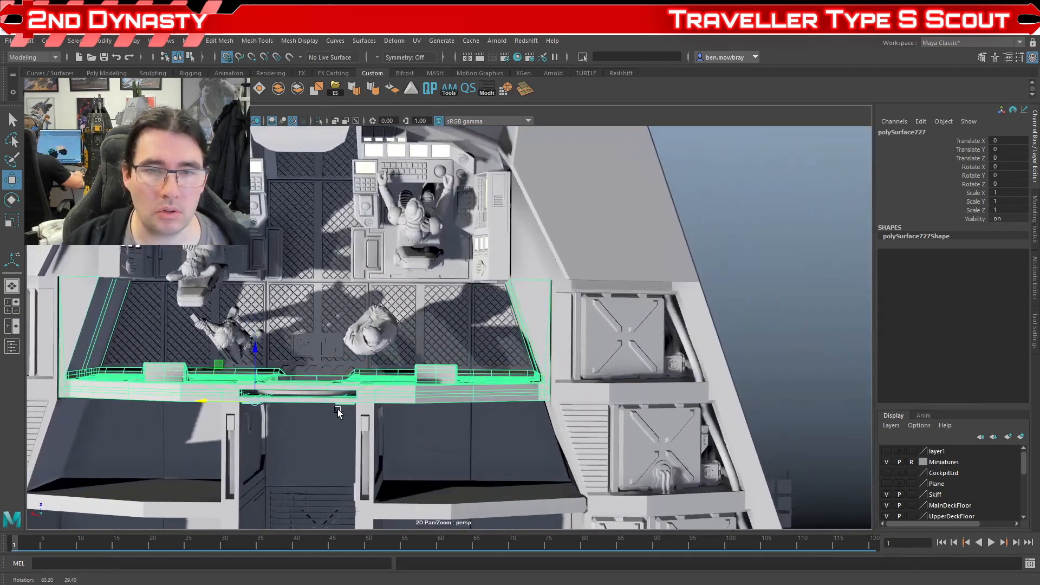
{"action": "middle_click_drag", "start_coordinate": [335, 400], "coordinate": [420, 389], "text": "alt"}
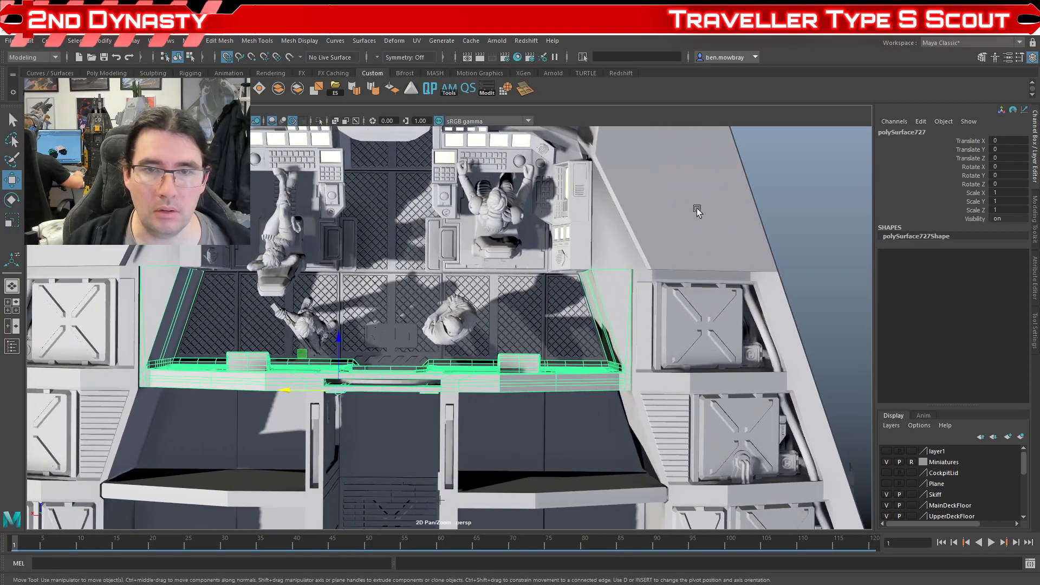
{"action": "left_click", "coordinate": [782, 188]}
- Examine the crew stations, floor and rear wall of the cockpit from the side, above and front
{"action": "mouse_move", "coordinate": [505, 388]}
{"action": "left_mouse_down", "text": "alt"}
{"action": "mouse_move", "coordinate": [609, 371]}
{"action": "mouse_move", "coordinate": [339, 351]}
{"action": "mouse_move", "coordinate": [497, 384]}
{"action": "mouse_move", "coordinate": [461, 392]}
{"action": "mouse_move", "coordinate": [463, 413]}
{"action": "mouse_move", "coordinate": [432, 407]}
{"action": "mouse_move", "coordinate": [473, 403]}
{"action": "mouse_move", "coordinate": [480, 377]}
{"action": "mouse_move", "coordinate": [455, 381]}
{"action": "mouse_move", "coordinate": [447, 389]}
{"action": "mouse_move", "coordinate": [478, 376]}
{"action": "mouse_move", "coordinate": [517, 383]}
{"action": "left_mouse_up", "text": "alt"}
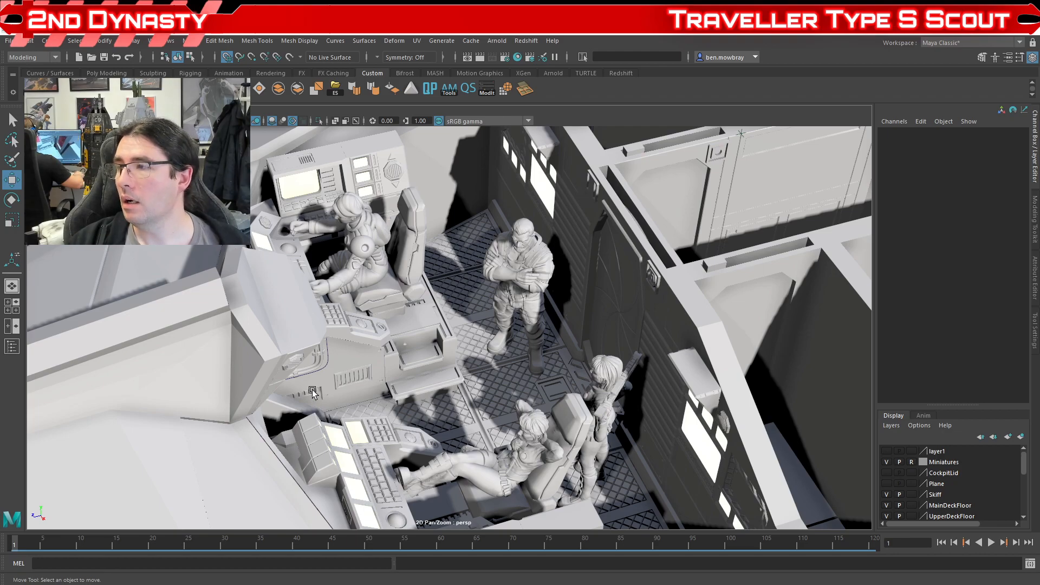
{"action": "left_click_drag", "start_coordinate": [436, 341], "coordinate": [444, 404], "text": "alt"}
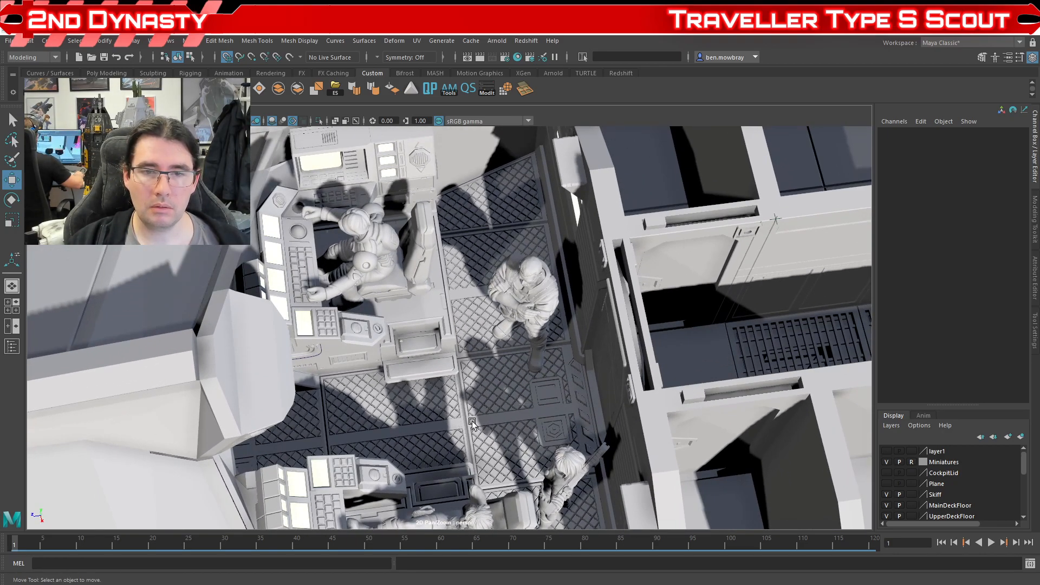
{"action": "left_click_drag", "start_coordinate": [531, 362], "coordinate": [868, 373], "text": "alt"}
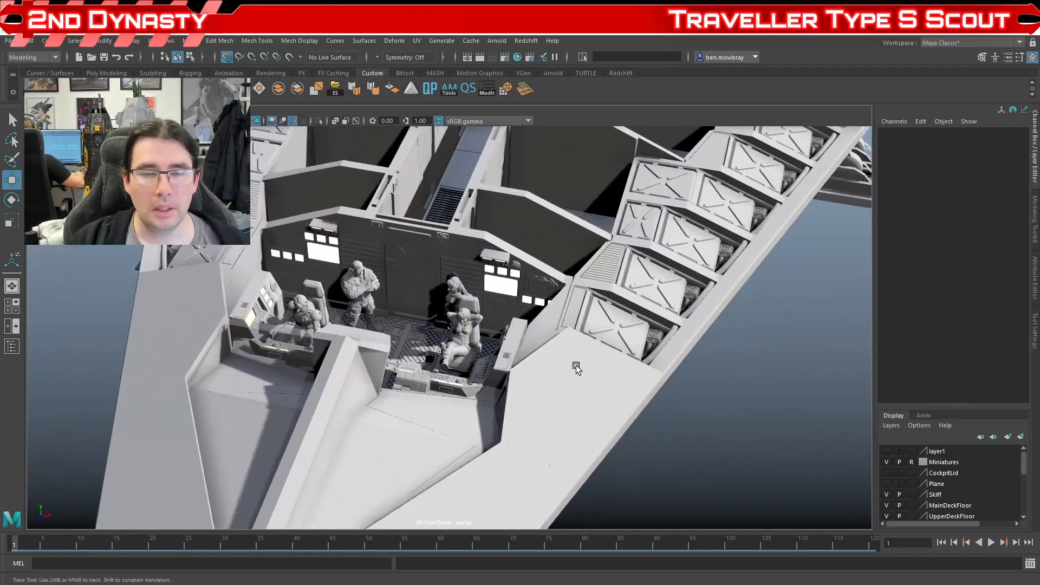
{"action": "right_click_drag", "start_coordinate": [567, 367], "coordinate": [622, 387], "text": "alt"}
{"action": "left_click_drag", "start_coordinate": [622, 387], "coordinate": [605, 367], "text": "alt"}
{"action": "middle_click_drag", "start_coordinate": [605, 367], "coordinate": [512, 382], "text": "alt"}
{"action": "left_click_drag", "start_coordinate": [512, 382], "coordinate": [463, 369], "text": "alt"}
{"action": "left_click_drag", "start_coordinate": [299, 269], "coordinate": [464, 310], "text": "alt"}
{"action": "middle_click_drag", "start_coordinate": [464, 308], "coordinate": [416, 313], "text": "alt"}
{"action": "scroll", "coordinate": [416, 313], "scroll_direction": "up", "scroll_amount": 2}
{"action": "left_click_drag", "start_coordinate": [396, 325], "coordinate": [427, 317], "text": "alt"}
{"action": "scroll", "coordinate": [427, 317], "scroll_direction": "up", "scroll_amount": 1}
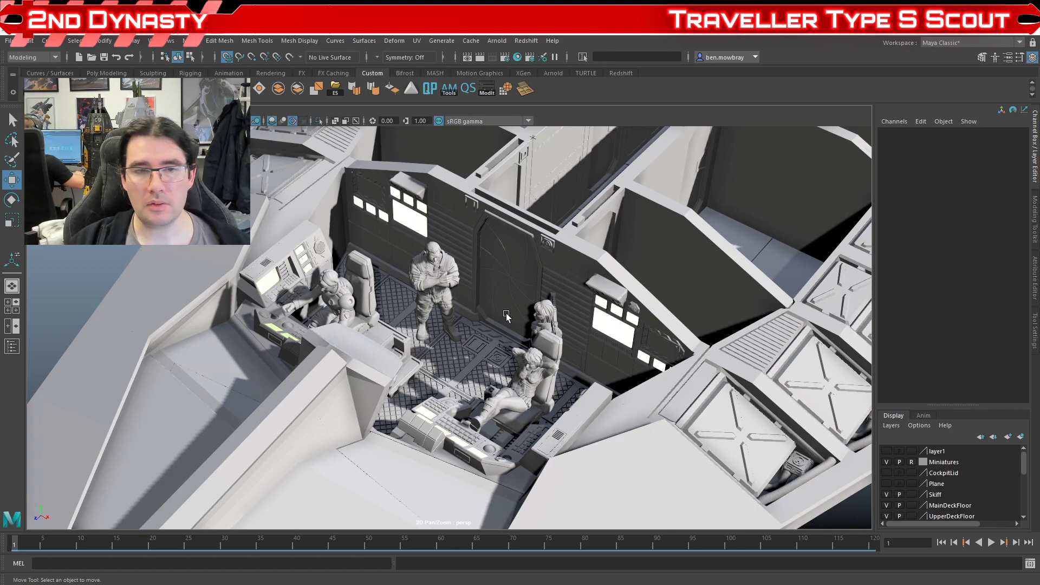
{"action": "scroll", "coordinate": [479, 314], "scroll_direction": "down", "scroll_amount": 8}
{"action": "left_click_drag", "start_coordinate": [479, 314], "coordinate": [393, 317], "text": "alt"}
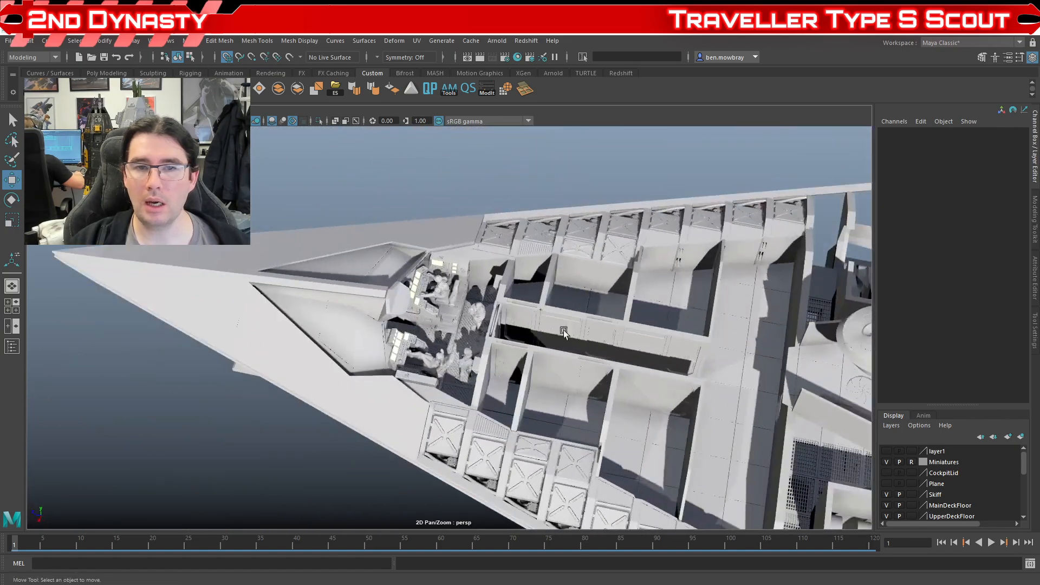
- Go to the bay at the ship's stern and examine the parked vehicle's windscreen, seats and cargo bed
{"action": "middle_click_drag", "start_coordinate": [564, 329], "coordinate": [21, 303], "text": "alt"}
{"action": "left_click_drag", "start_coordinate": [285, 294], "coordinate": [65, 303], "text": "alt"}
{"action": "middle_click_drag", "start_coordinate": [262, 306], "coordinate": [172, 302], "text": "alt"}
{"action": "scroll", "coordinate": [172, 302], "scroll_direction": "up", "scroll_amount": 6}
{"action": "left_click_drag", "start_coordinate": [171, 302], "coordinate": [172, 324], "text": "alt"}
{"action": "key", "text": "w"}
{"action": "middle_click_drag", "start_coordinate": [171, 324], "coordinate": [289, 329], "text": "alt"}
{"action": "scroll", "coordinate": [346, 328], "scroll_direction": "up", "scroll_amount": 4}
{"action": "left_click_drag", "start_coordinate": [362, 327], "coordinate": [214, 338], "text": "alt"}
{"action": "middle_click_drag", "start_coordinate": [213, 336], "coordinate": [250, 316], "text": "alt"}
{"action": "left_click_drag", "start_coordinate": [250, 318], "coordinate": [337, 349], "text": "alt"}
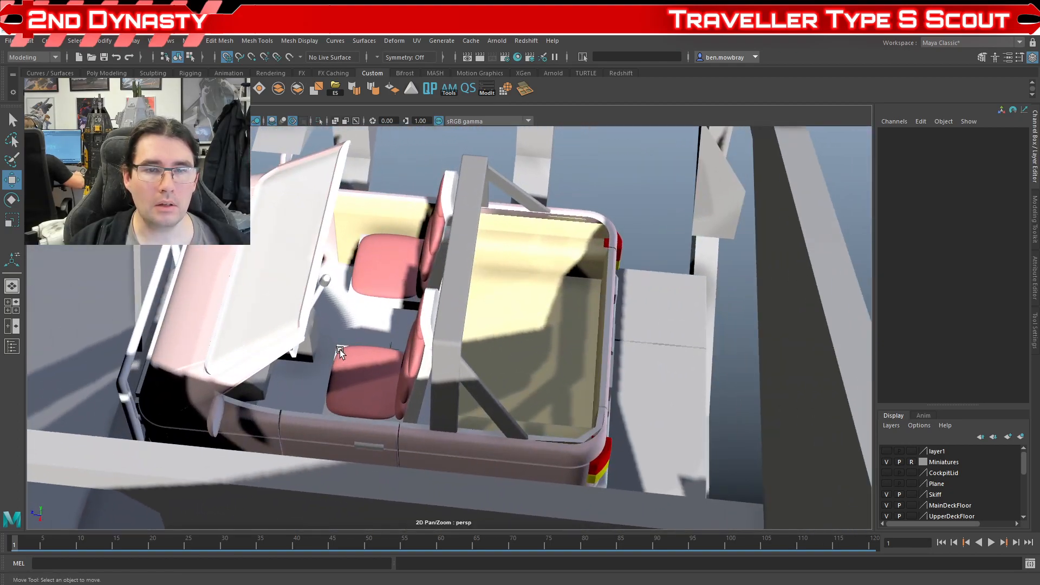
- Examine how the parked vehicle sits between the hull ribs of its bay, from behind and from the side
{"action": "left_click_drag", "start_coordinate": [510, 380], "coordinate": [488, 370], "text": "alt"}
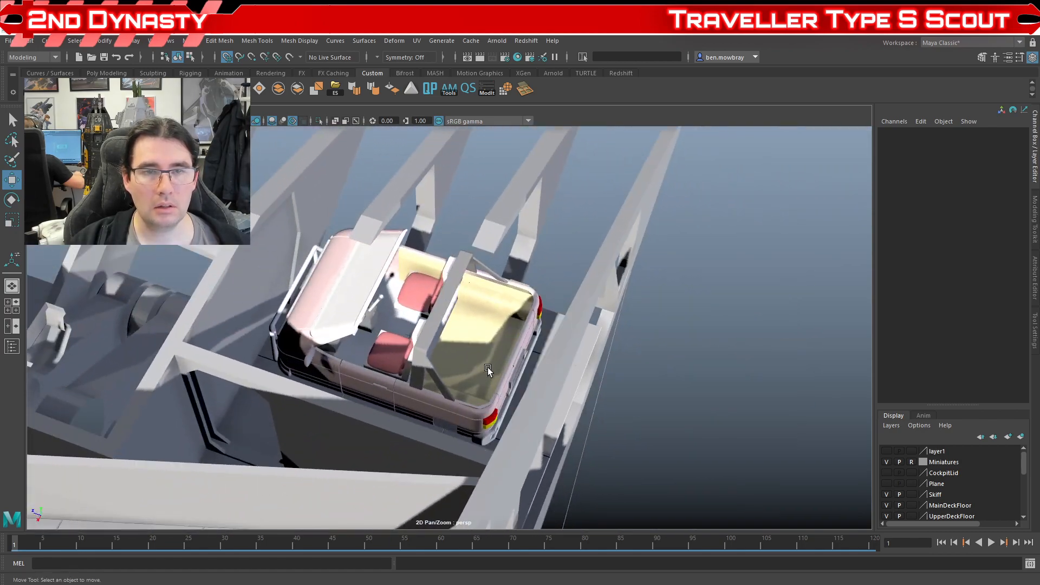
{"action": "left_click_drag", "start_coordinate": [407, 353], "coordinate": [616, 355], "text": "alt"}
{"action": "middle_click_drag", "start_coordinate": [616, 352], "coordinate": [569, 356], "text": "alt"}
{"action": "right_click_drag", "start_coordinate": [515, 357], "coordinate": [546, 360], "text": "alt"}
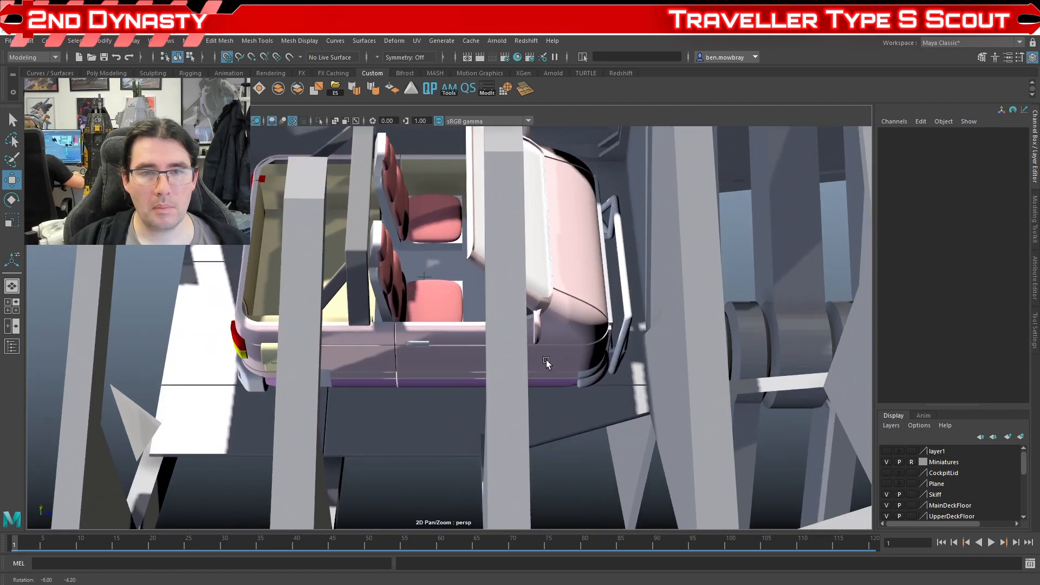
{"action": "left_click_drag", "start_coordinate": [546, 359], "coordinate": [522, 360], "text": "alt"}
{"action": "middle_click_drag", "start_coordinate": [522, 359], "coordinate": [490, 399], "text": "alt"}
{"action": "left_click_drag", "start_coordinate": [490, 400], "coordinate": [400, 372], "text": "alt"}
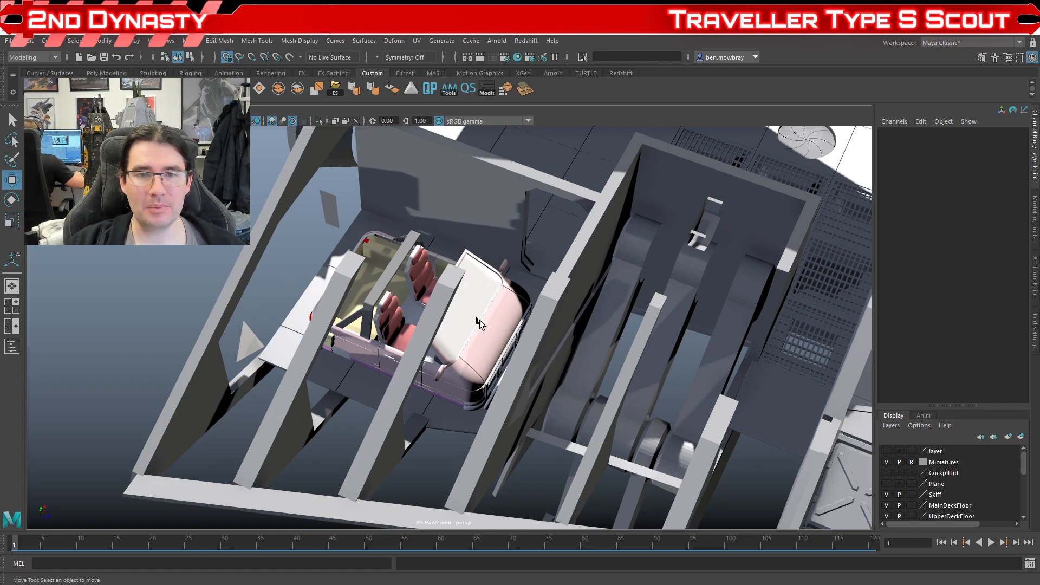
- Inspect the parked vehicle's bumper, lower bodywork and underside up close, and view its bay within the stern
{"action": "right_click_drag", "start_coordinate": [479, 320], "coordinate": [225, 289], "text": "alt"}
{"action": "right_click_drag", "start_coordinate": [426, 329], "coordinate": [482, 362], "text": "alt"}
{"action": "left_click", "coordinate": [482, 362]}
{"action": "left_click", "coordinate": [233, 311]}
{"action": "right_click_drag", "start_coordinate": [466, 325], "coordinate": [391, 311], "text": "alt"}
{"action": "left_click_drag", "start_coordinate": [391, 308], "coordinate": [499, 319], "text": "alt"}
{"action": "right_click_drag", "start_coordinate": [445, 325], "coordinate": [499, 352], "text": "alt"}
{"action": "left_click_drag", "start_coordinate": [499, 352], "coordinate": [480, 295], "text": "alt"}
{"action": "right_click_drag", "start_coordinate": [480, 294], "coordinate": [521, 315], "text": "alt"}
{"action": "left_click_drag", "start_coordinate": [466, 314], "coordinate": [460, 307], "text": "alt"}
{"action": "scroll", "coordinate": [460, 307], "scroll_direction": "down", "scroll_amount": 8}
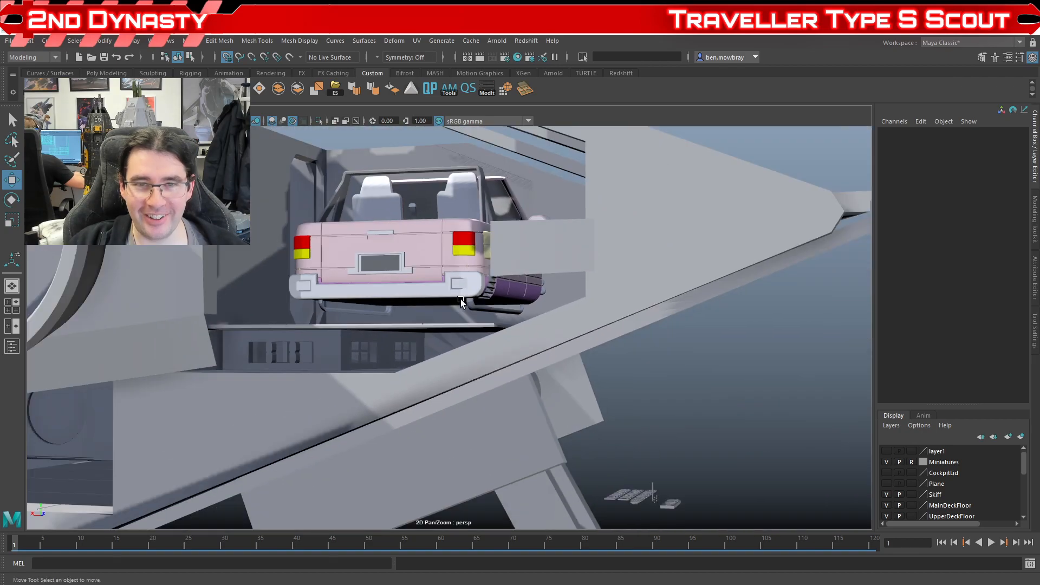
{"action": "left_click_drag", "start_coordinate": [461, 299], "coordinate": [474, 276], "text": "alt"}
{"action": "scroll", "coordinate": [490, 298], "scroll_direction": "down", "scroll_amount": 5}
{"action": "middle_click_drag", "start_coordinate": [494, 308], "coordinate": [456, 414], "text": "alt"}
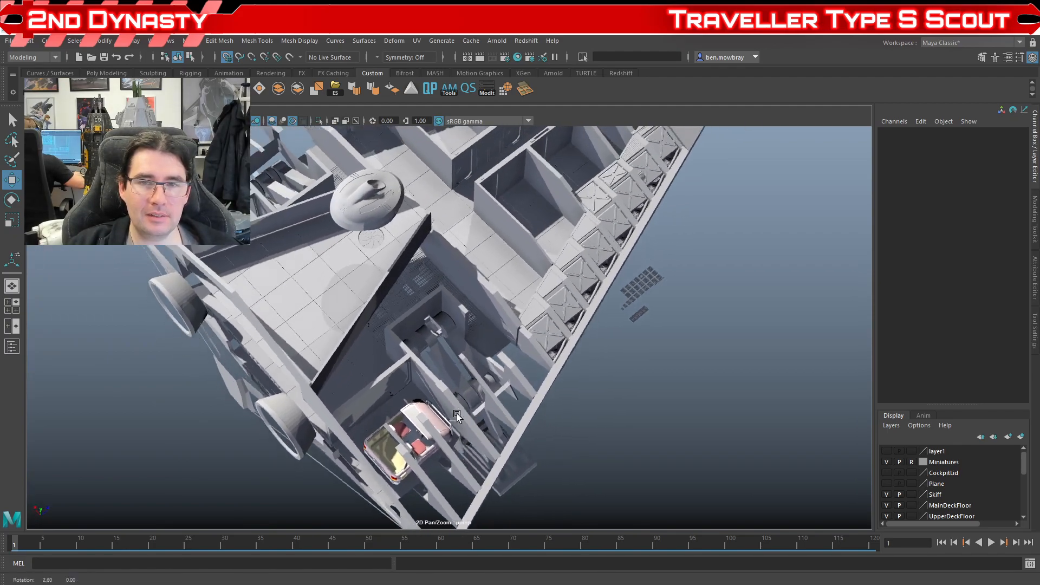
- Survey the ship's deck layout from the stern bays forward to the cockpit and nose
{"action": "left_click_drag", "start_coordinate": [456, 414], "coordinate": [582, 421], "text": "alt"}
{"action": "scroll", "coordinate": [650, 431], "scroll_direction": "up", "scroll_amount": 3}
{"action": "middle_click_drag", "start_coordinate": [743, 447], "coordinate": [468, 383], "text": "alt"}
{"action": "scroll", "coordinate": [468, 382], "scroll_direction": "down", "scroll_amount": 5}
{"action": "left_click_drag", "start_coordinate": [468, 383], "coordinate": [191, 390], "text": "alt"}
{"action": "scroll", "coordinate": [393, 387], "scroll_direction": "up", "scroll_amount": 3}
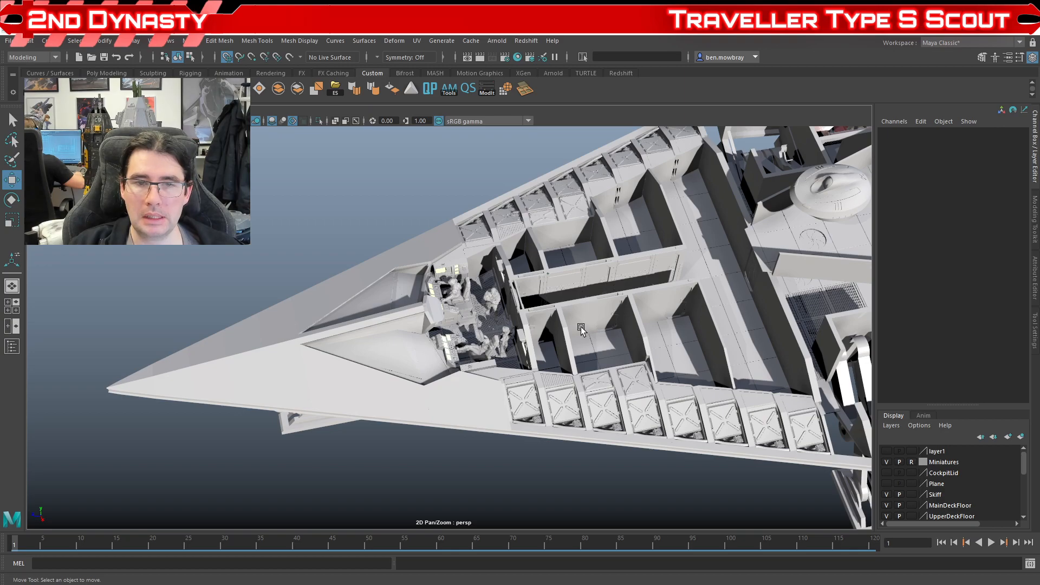
{"action": "scroll", "coordinate": [602, 327], "scroll_direction": "up", "scroll_amount": 2}
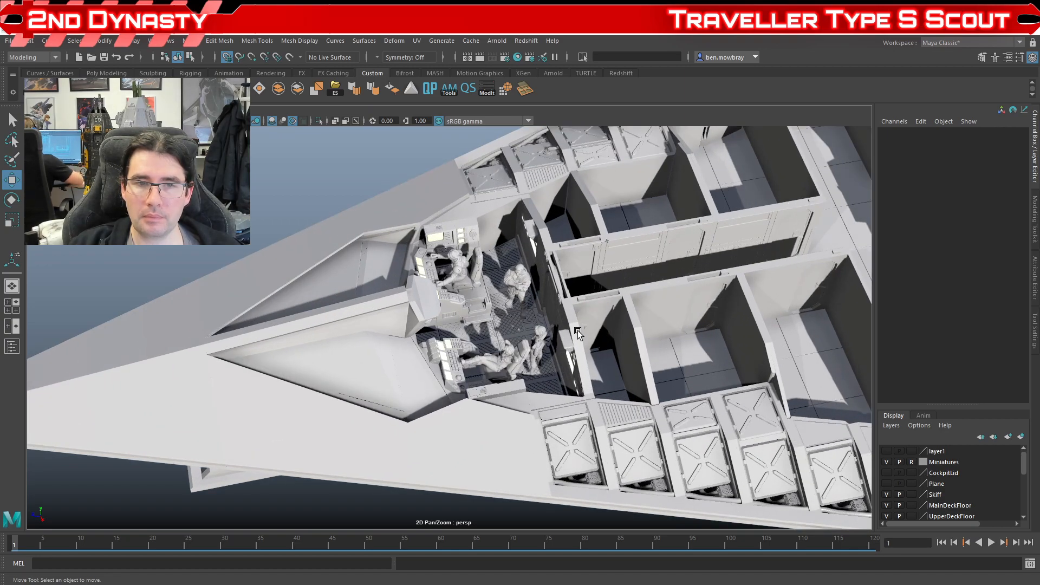
- View the crewed cockpit from the front, followed by the complete ship from above
{"action": "left_click_drag", "start_coordinate": [548, 353], "coordinate": [573, 350], "text": "alt"}
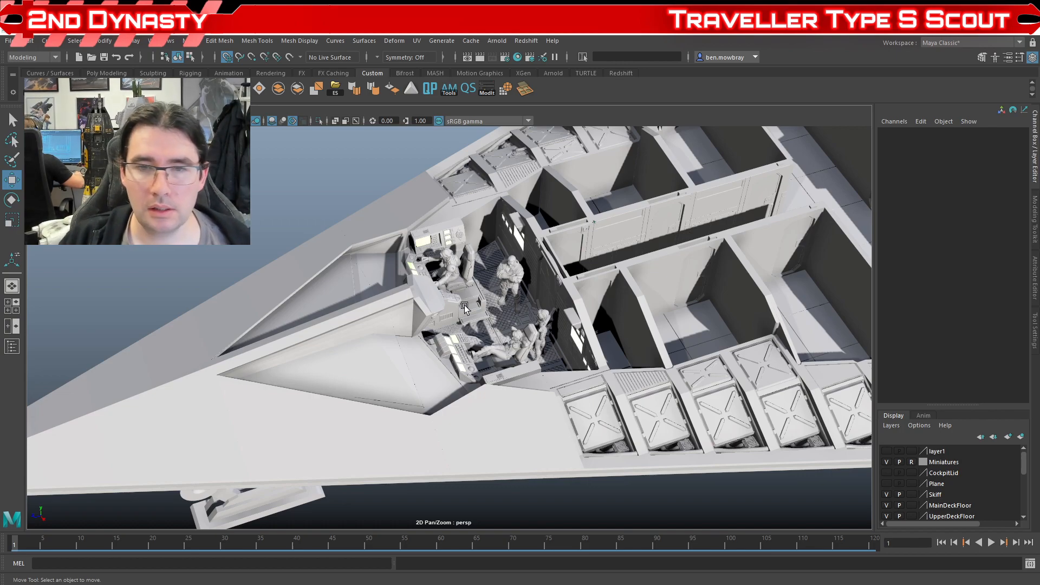
{"action": "left_click_drag", "start_coordinate": [531, 319], "coordinate": [532, 353], "text": "alt"}
{"action": "middle_click_drag", "start_coordinate": [527, 352], "coordinate": [571, 294], "text": "alt"}
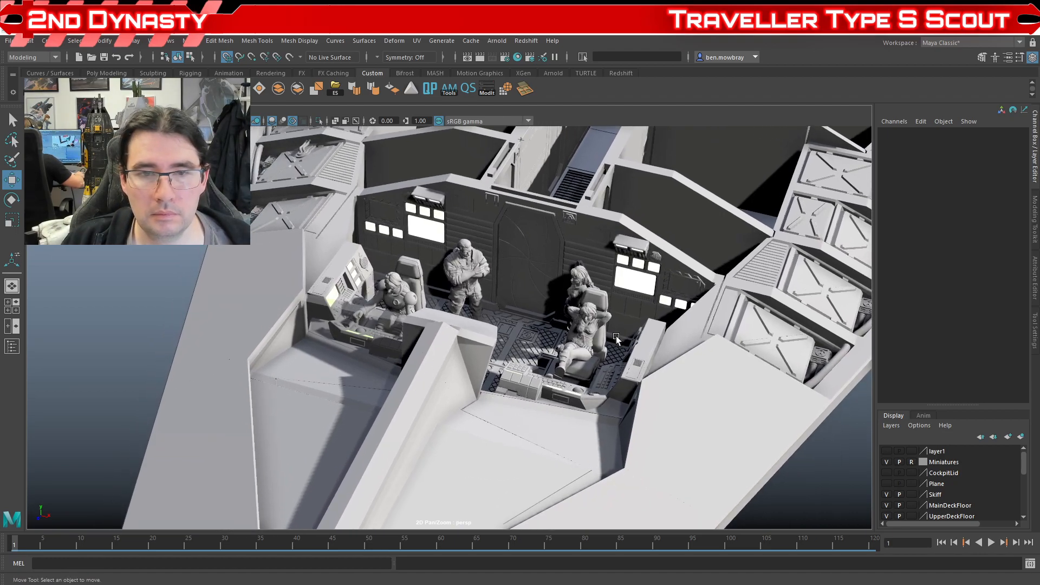
{"action": "scroll", "coordinate": [616, 338], "scroll_direction": "down", "scroll_amount": 5}
{"action": "left_click_drag", "start_coordinate": [485, 385], "coordinate": [603, 352], "text": "alt"}
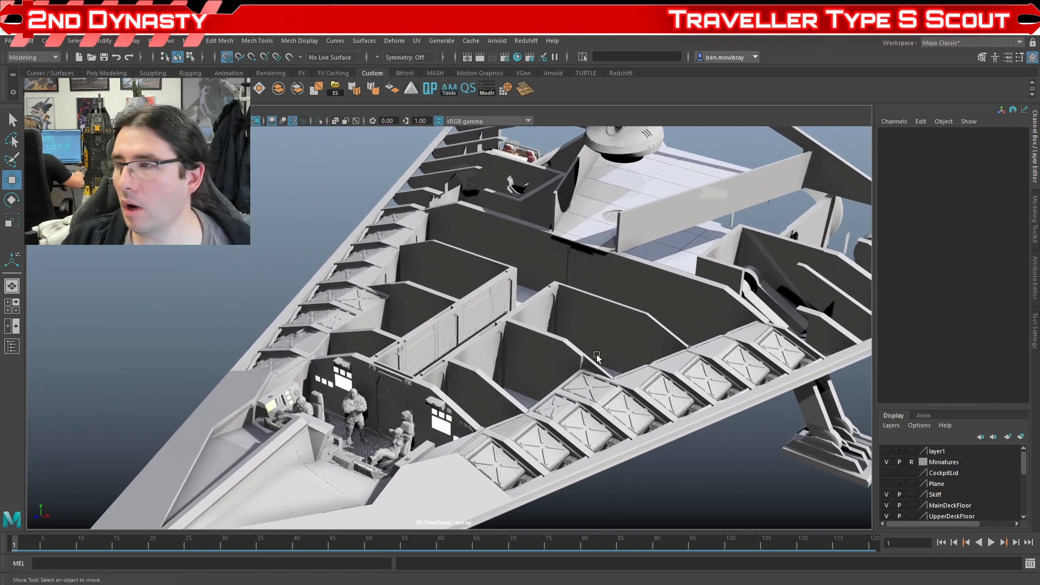
{"action": "left_click_drag", "start_coordinate": [597, 356], "coordinate": [573, 390], "text": "alt"}
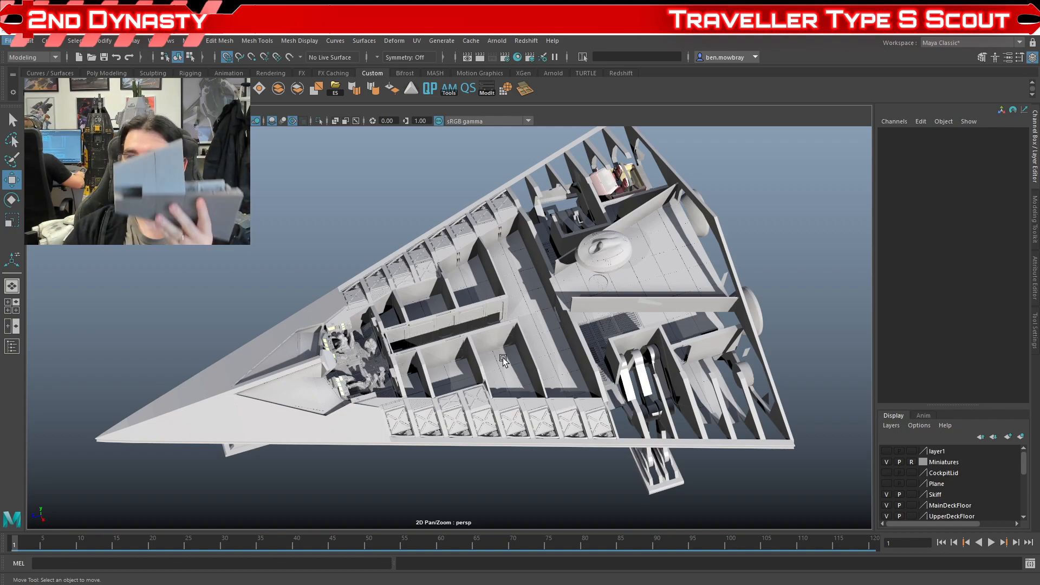
- Select the hull section ahead of the cockpit and the panelled side section in turn, and clear the selection
{"action": "left_click", "coordinate": [254, 417]}
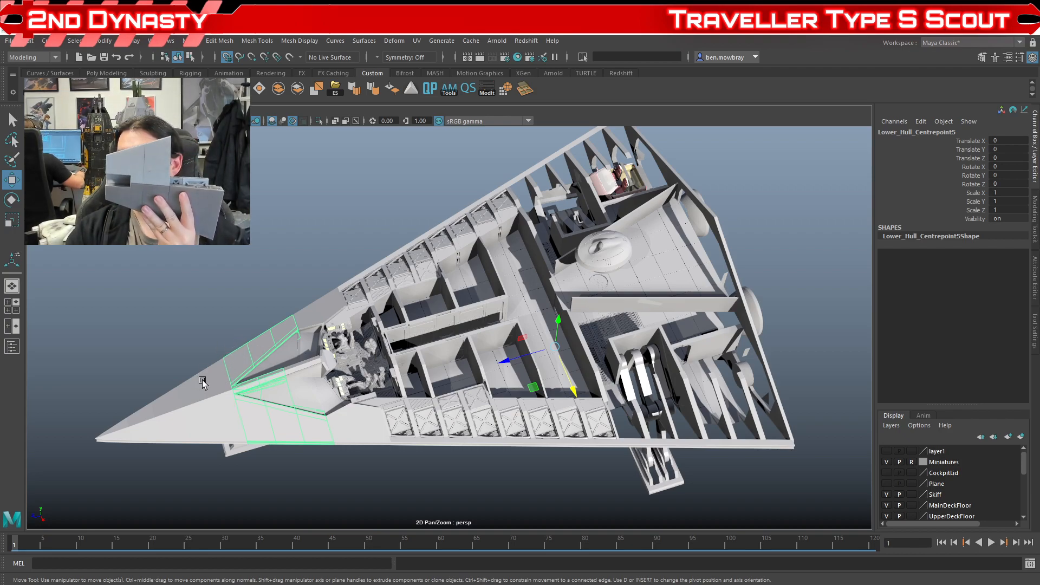
{"action": "left_click", "coordinate": [388, 273]}
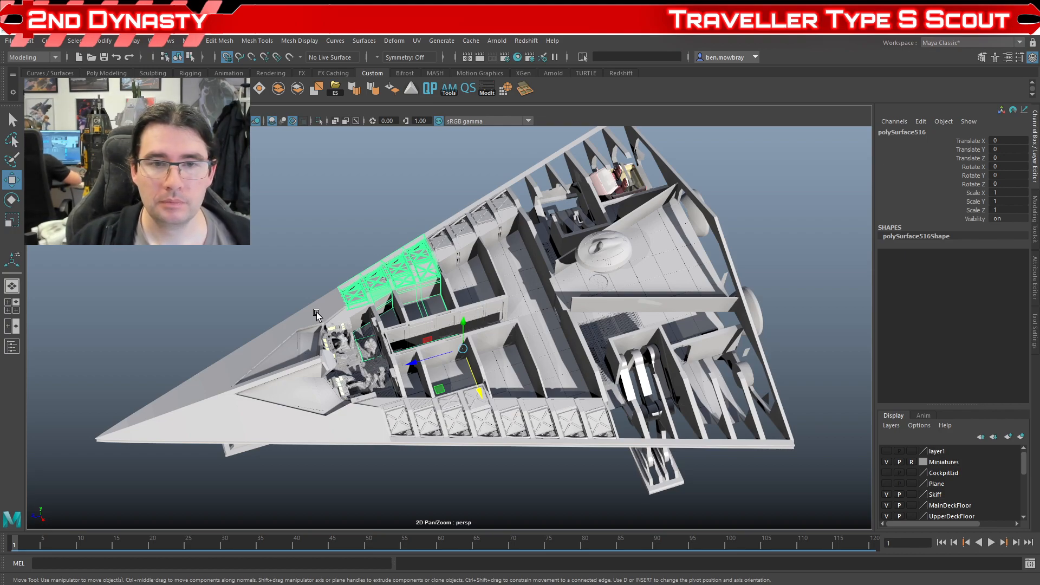
{"action": "left_click", "coordinate": [336, 238]}
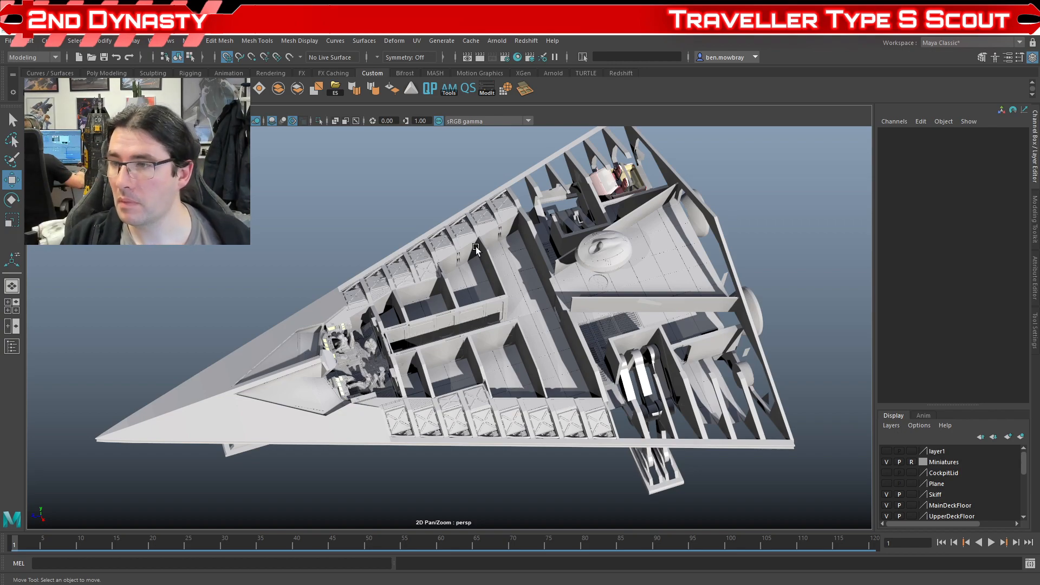
- Examine the whole ship from the side and its stern with the engine rings and open rear frame
{"action": "scroll", "coordinate": [472, 260], "scroll_direction": "down", "scroll_amount": 3}
{"action": "left_click_drag", "start_coordinate": [648, 380], "coordinate": [629, 387], "text": "alt"}
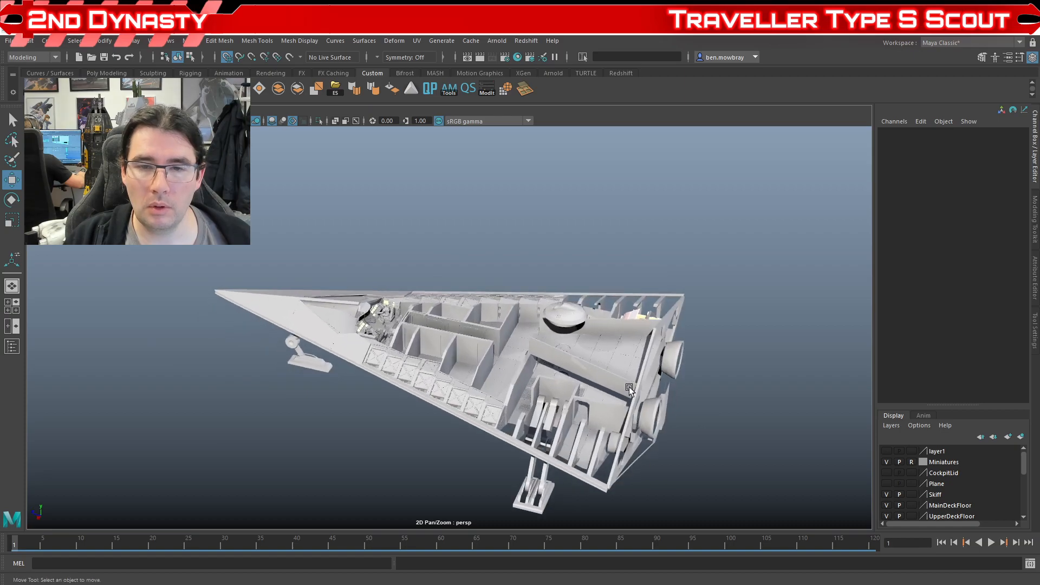
{"action": "middle_click_drag", "start_coordinate": [629, 387], "coordinate": [552, 326], "text": "alt"}
{"action": "scroll", "coordinate": [553, 326], "scroll_direction": "up", "scroll_amount": 4}
{"action": "left_click_drag", "start_coordinate": [552, 327], "coordinate": [454, 328], "text": "alt"}
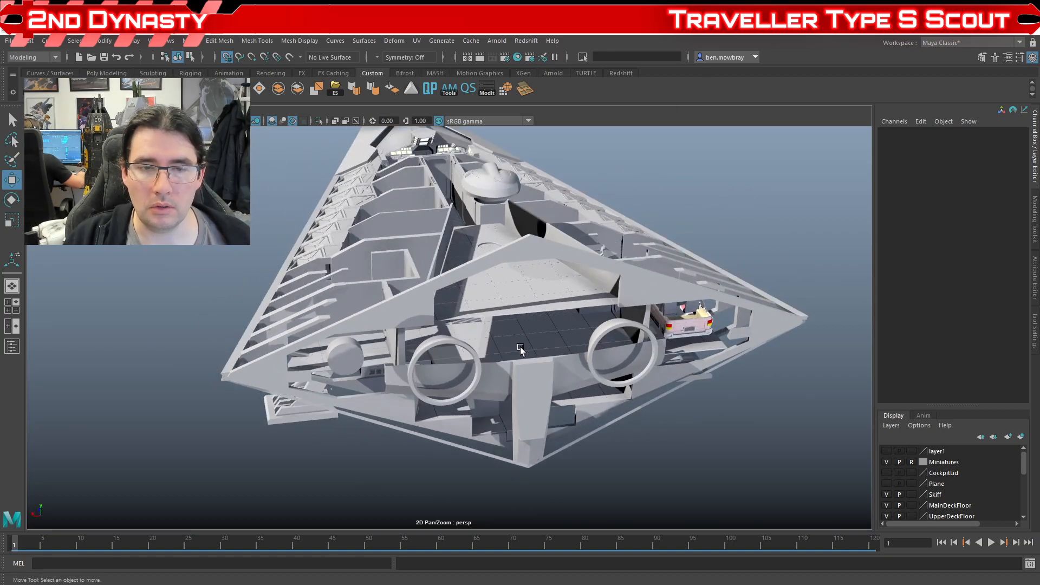
{"action": "scroll", "coordinate": [334, 370], "scroll_direction": "down", "scroll_amount": 4}
{"action": "left_click_drag", "start_coordinate": [334, 370], "coordinate": [389, 430], "text": "alt"}
{"action": "left_click_drag", "start_coordinate": [555, 477], "coordinate": [513, 337], "text": "alt"}
- Select the lower hull section ahead of the cockpit and make layer1 visible
{"action": "left_click", "coordinate": [421, 336]}
{"action": "scroll", "coordinate": [422, 336], "scroll_direction": "down", "scroll_amount": 5}
{"action": "scroll", "coordinate": [468, 337], "scroll_direction": "up", "scroll_amount": 5}
{"action": "scroll", "coordinate": [462, 285], "scroll_direction": "down", "scroll_amount": 5}
{"action": "scroll", "coordinate": [492, 356], "scroll_direction": "up", "scroll_amount": 4}
{"action": "left_click", "coordinate": [887, 451]}
- Turn off the viewport's scene lighting and hide the Miniatures layer to expose the cockpit's rear door
{"action": "scroll", "coordinate": [690, 424], "scroll_direction": "up", "scroll_amount": 4}
{"action": "left_click_drag", "start_coordinate": [690, 425], "coordinate": [563, 426], "text": "alt"}
{"action": "middle_click_drag", "start_coordinate": [563, 425], "coordinate": [508, 378], "text": "alt"}
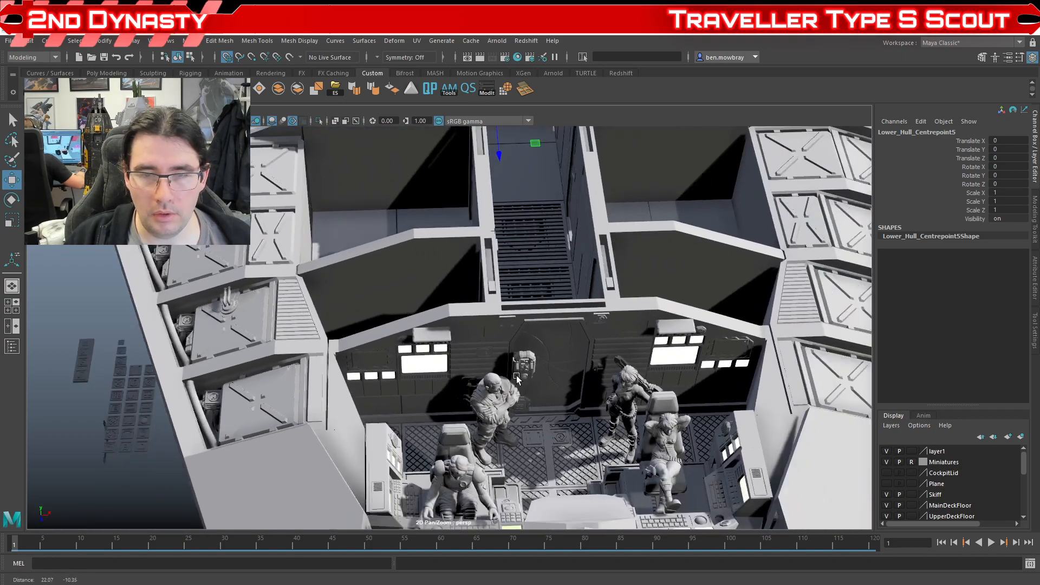
{"action": "scroll", "coordinate": [509, 378], "scroll_direction": "up", "scroll_amount": 5}
{"action": "left_click_drag", "start_coordinate": [563, 386], "coordinate": [532, 383], "text": "alt"}
{"action": "middle_click_drag", "start_coordinate": [531, 383], "coordinate": [501, 401], "text": "alt"}
{"action": "scroll", "coordinate": [501, 401], "scroll_direction": "up", "scroll_amount": 2}
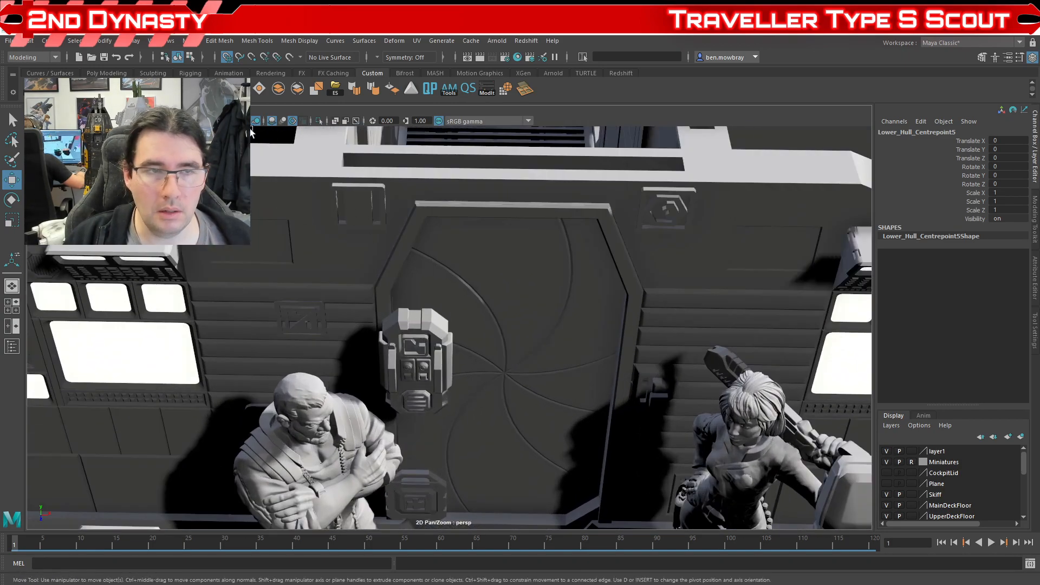
{"action": "key", "text": "6"}
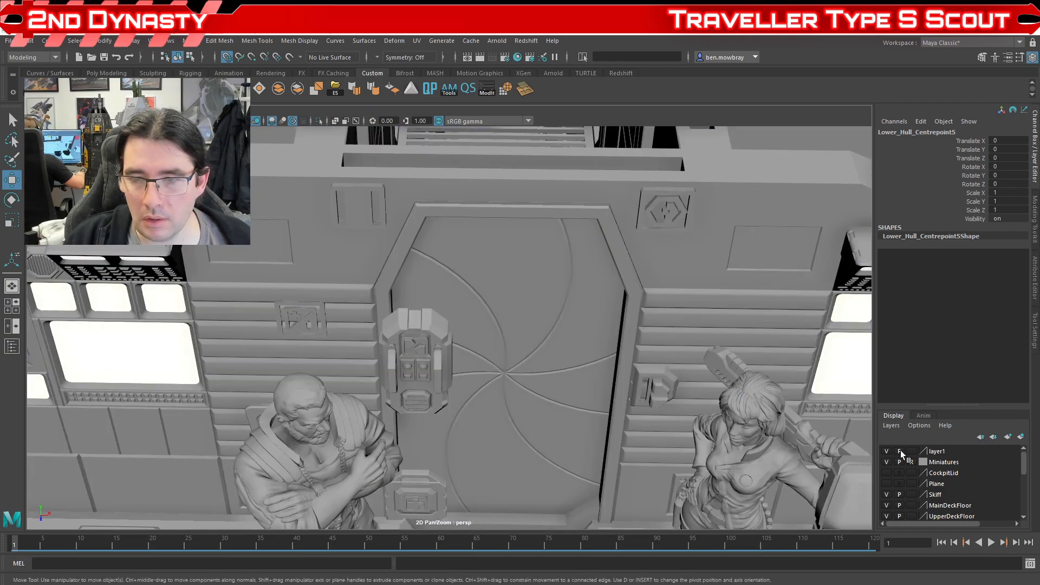
{"action": "left_click", "coordinate": [887, 463]}
{"action": "left_click_drag", "start_coordinate": [574, 401], "coordinate": [605, 382], "text": "alt"}
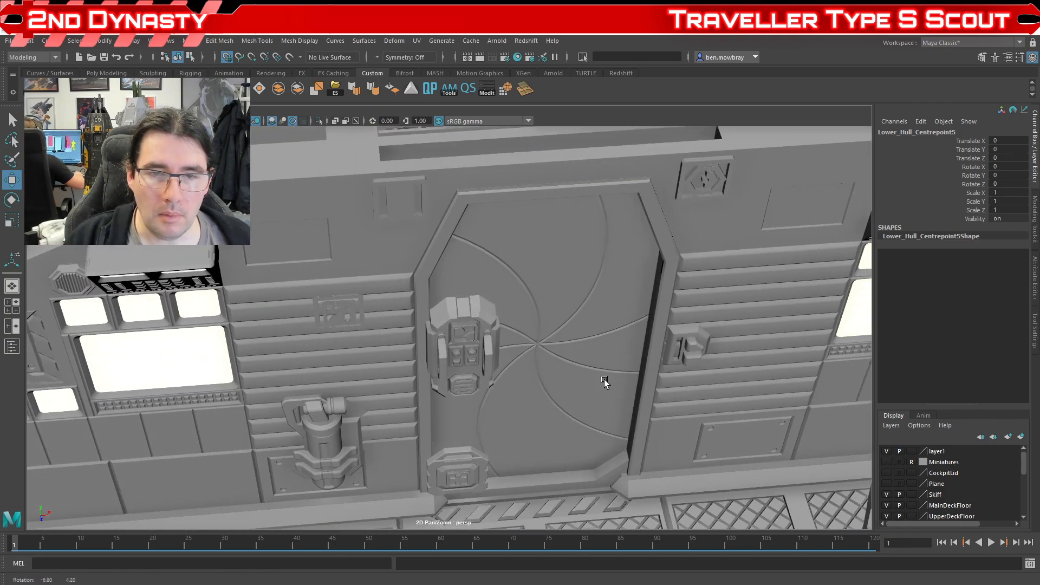
- Isolate the cockpit's rear bulkhead wall in the viewport
{"action": "scroll", "coordinate": [513, 380], "scroll_direction": "down", "scroll_amount": 5}
{"action": "left_click", "coordinate": [488, 377]}
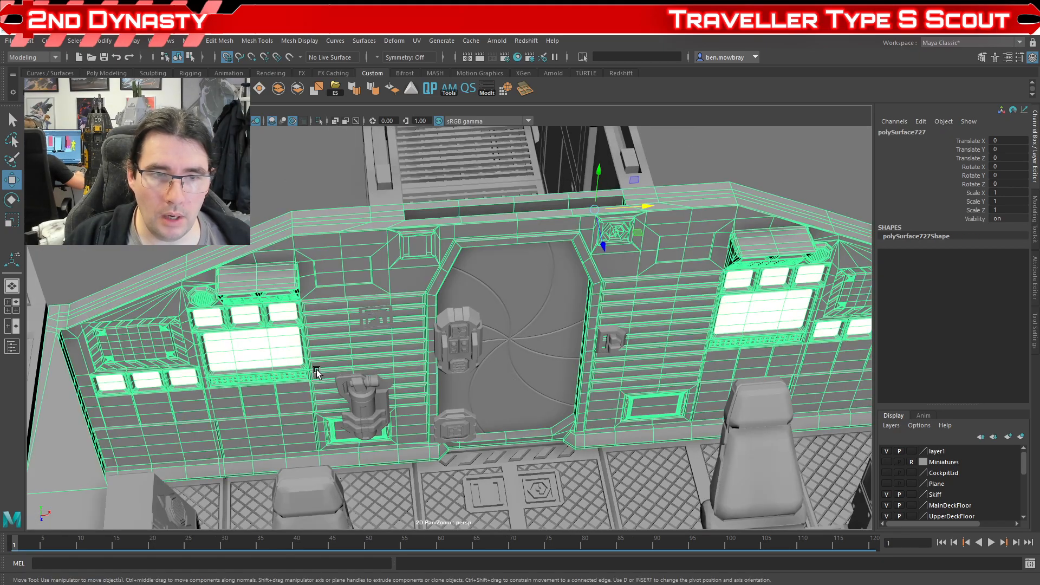
{"action": "key", "text": "ctrl+1"}
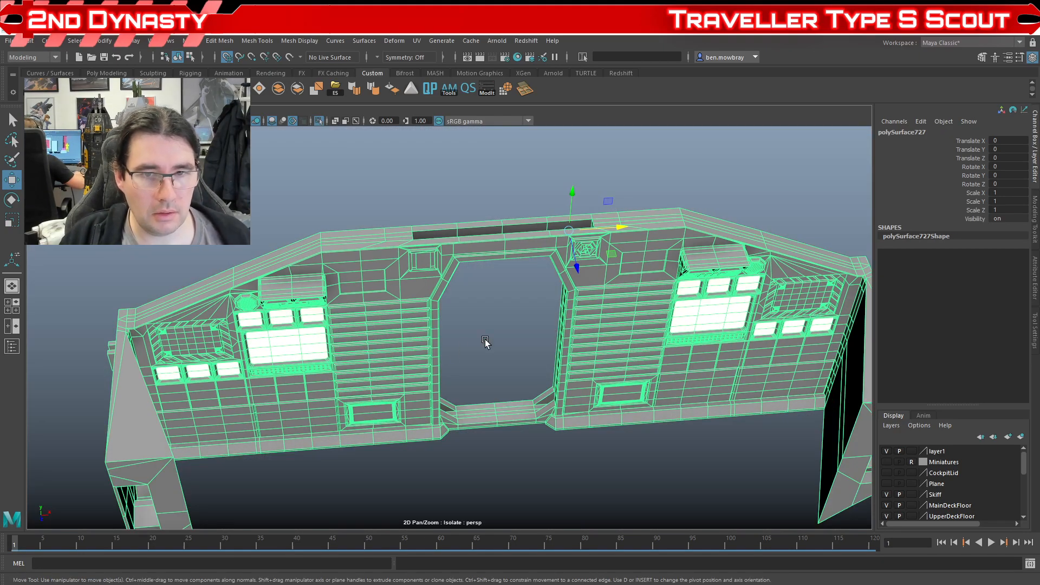
- Clear the selection and examine the isolated bulkhead wall around its open doorway
{"action": "left_click", "coordinate": [488, 345]}
{"action": "left_click_drag", "start_coordinate": [601, 379], "coordinate": [485, 344], "text": "alt"}
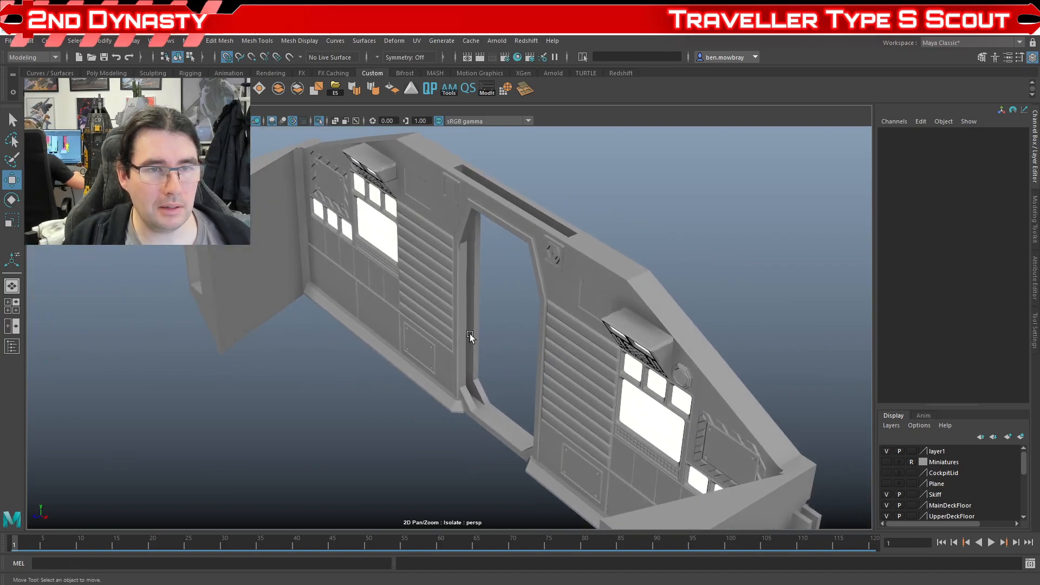
{"action": "left_click_drag", "start_coordinate": [388, 282], "coordinate": [449, 329], "text": "alt"}
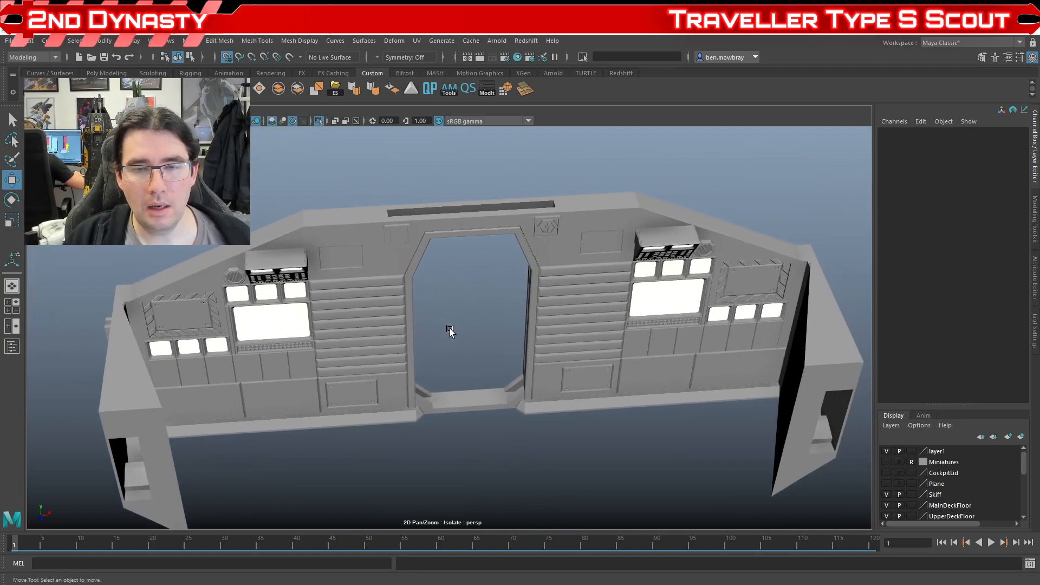
{"action": "scroll", "coordinate": [499, 320], "scroll_direction": "up", "scroll_amount": 3}
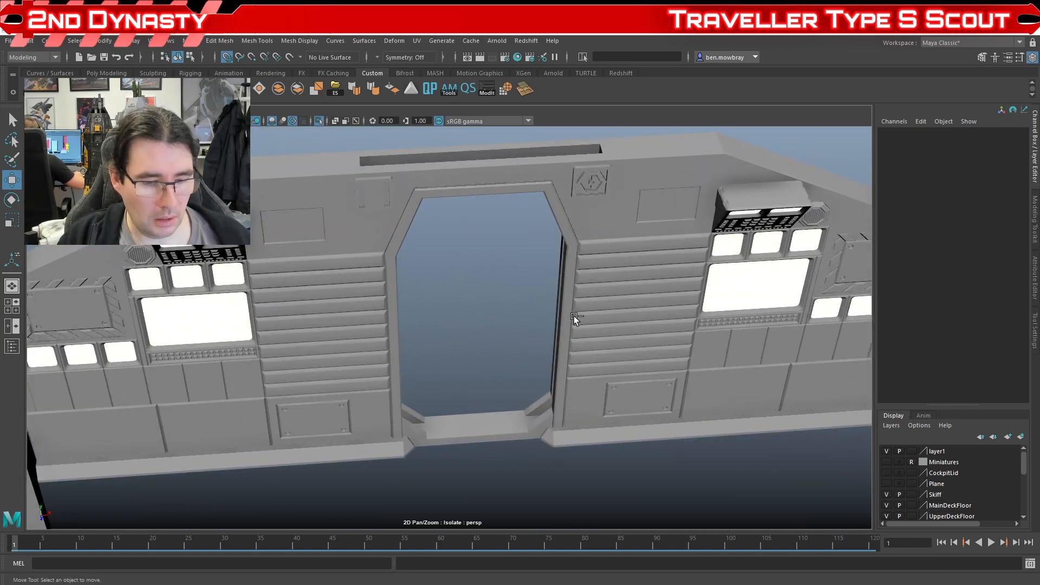
- Show the full ship again and select the spiral-patterned door in the cockpit's rear bulkhead
{"action": "key", "text": "ctrl+1"}
{"action": "left_click", "coordinate": [519, 306]}
{"action": "scroll", "coordinate": [517, 310], "scroll_direction": "down", "scroll_amount": 5}
{"action": "left_click_drag", "start_coordinate": [516, 318], "coordinate": [548, 311], "text": "alt"}
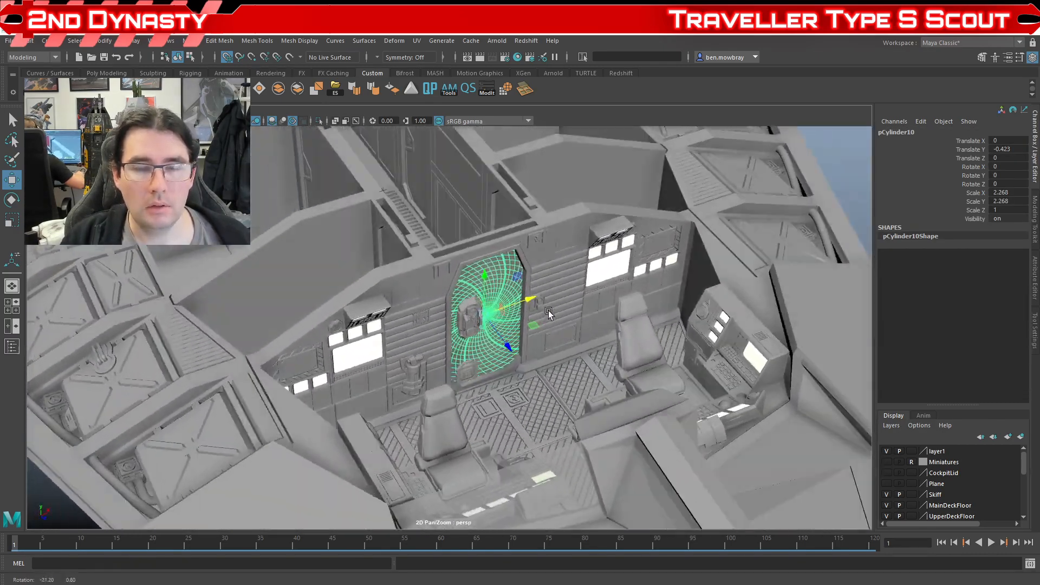
{"action": "scroll", "coordinate": [595, 304], "scroll_direction": "down", "scroll_amount": 4}
{"action": "scroll", "coordinate": [684, 295], "scroll_direction": "up", "scroll_amount": 4}
{"action": "scroll", "coordinate": [684, 295], "scroll_direction": "up", "scroll_amount": 2}
{"action": "left_click_drag", "start_coordinate": [683, 295], "coordinate": [558, 336], "text": "alt"}
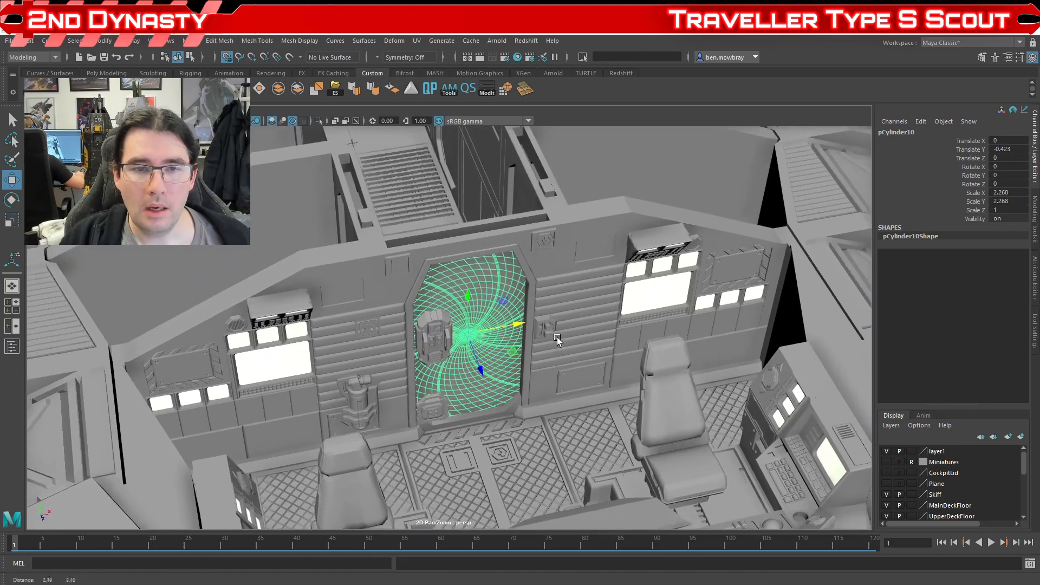
{"action": "scroll", "coordinate": [504, 346], "scroll_direction": "up", "scroll_amount": 5}
- Select the combined mesh of fittings around the door and examine the door handle, control panels and wall-mounted cylinder
{"action": "left_click", "coordinate": [418, 356]}
{"action": "scroll", "coordinate": [451, 357], "scroll_direction": "down", "scroll_amount": 1}
{"action": "left_click_drag", "start_coordinate": [452, 360], "coordinate": [365, 368], "text": "alt"}
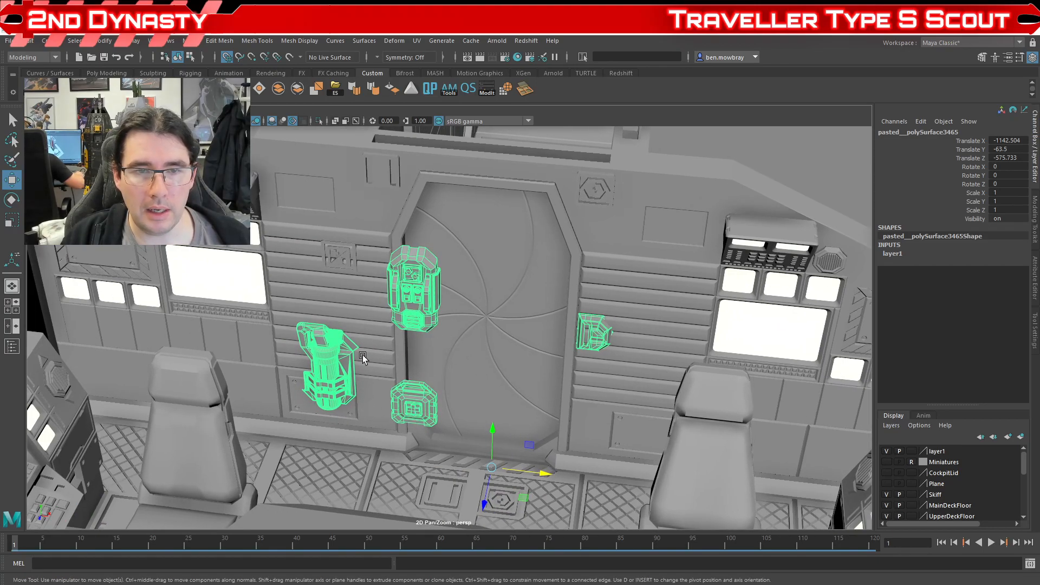
{"action": "scroll", "coordinate": [467, 363], "scroll_direction": "up", "scroll_amount": 3}
{"action": "scroll", "coordinate": [482, 341], "scroll_direction": "down", "scroll_amount": 3}
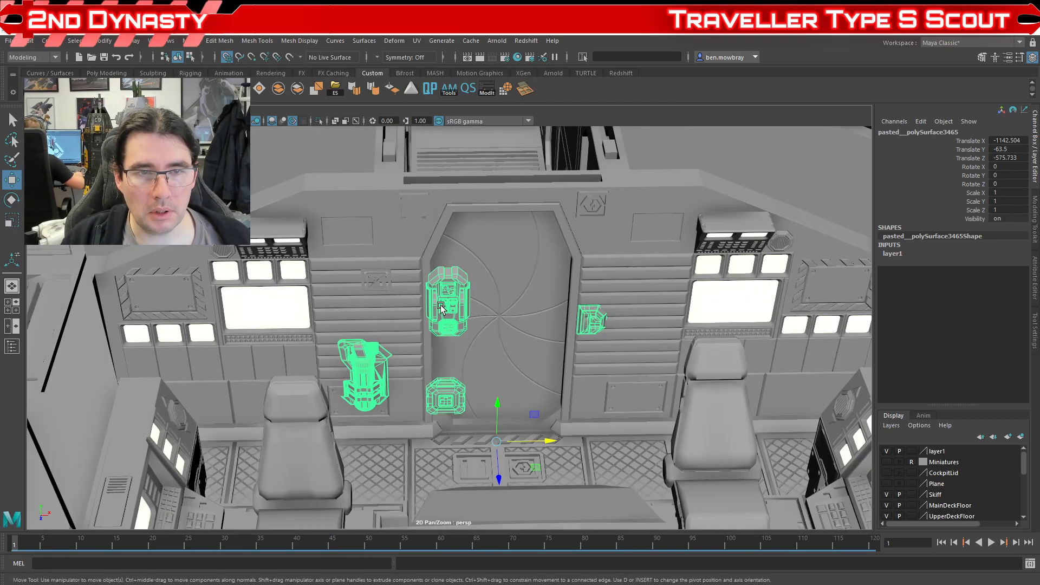
{"action": "left_click_drag", "start_coordinate": [444, 320], "coordinate": [315, 327], "text": "alt"}
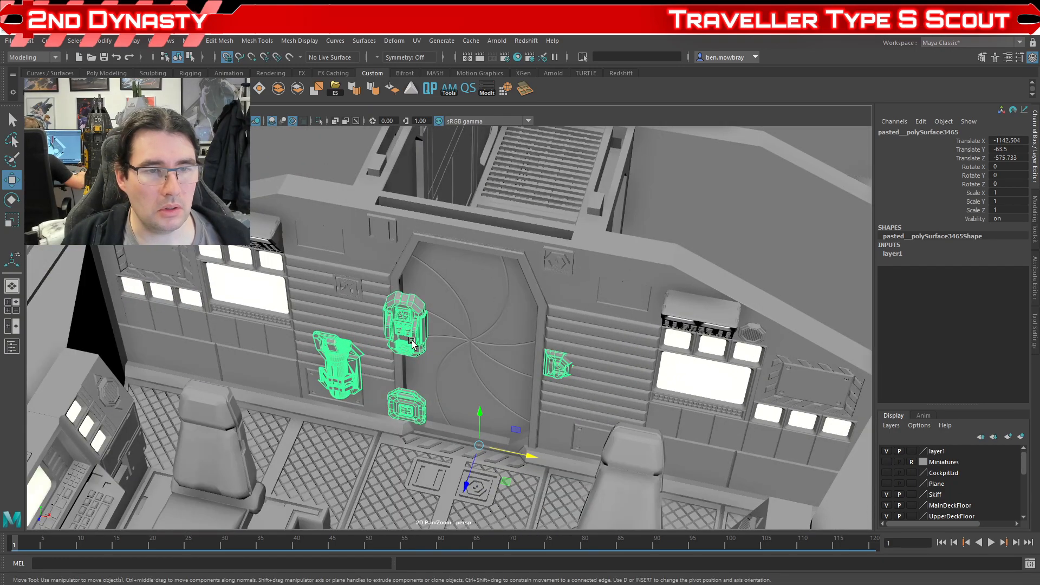
{"action": "scroll", "coordinate": [439, 349], "scroll_direction": "up", "scroll_amount": 3}
{"action": "left_click_drag", "start_coordinate": [444, 341], "coordinate": [482, 341], "text": "alt"}
{"action": "middle_click_drag", "start_coordinate": [645, 349], "coordinate": [516, 354], "text": "alt"}
{"action": "scroll", "coordinate": [516, 353], "scroll_direction": "up", "scroll_amount": 2}
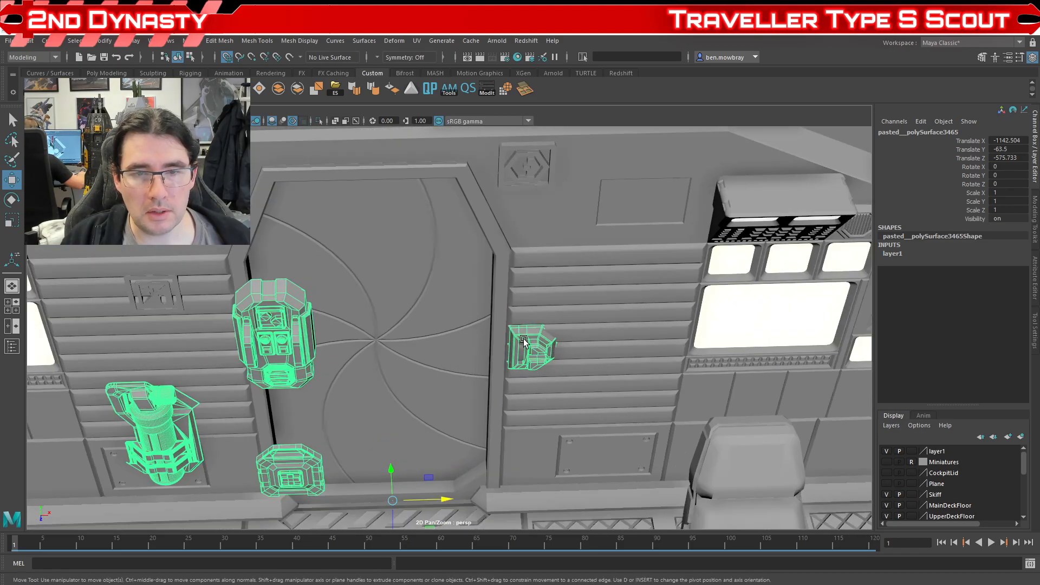
- Inspect the emergency sign plaque on the slatted wall beside the door up close and select it
{"action": "scroll", "coordinate": [477, 360], "scroll_direction": "down", "scroll_amount": 5}
{"action": "left_click_drag", "start_coordinate": [471, 362], "coordinate": [610, 330], "text": "alt"}
{"action": "scroll", "coordinate": [612, 350], "scroll_direction": "up", "scroll_amount": 5}
{"action": "middle_click_drag", "start_coordinate": [429, 290], "coordinate": [539, 362], "text": "alt"}
{"action": "scroll", "coordinate": [536, 361], "scroll_direction": "up", "scroll_amount": 5}
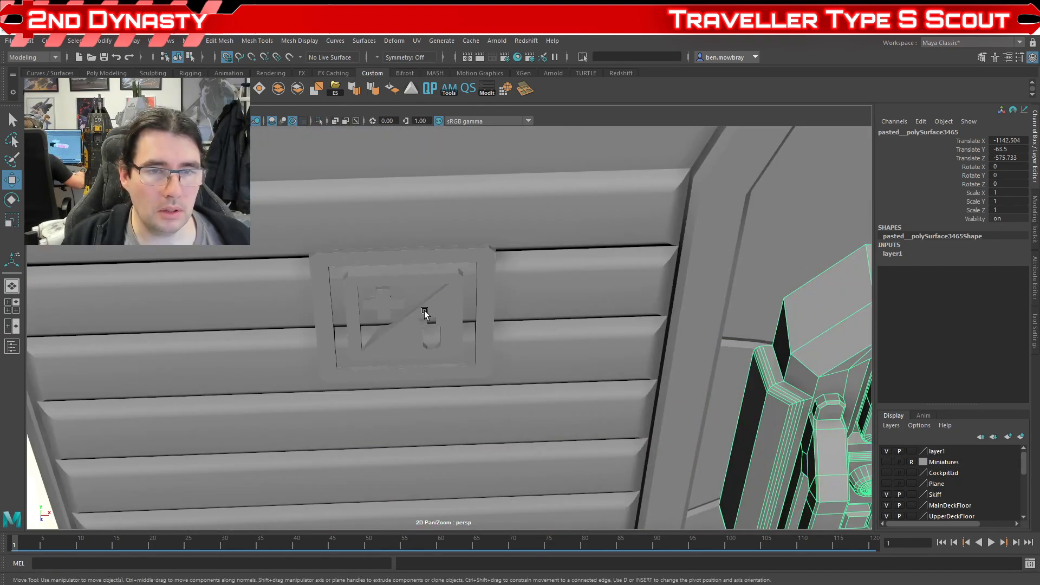
{"action": "left_click", "coordinate": [425, 312]}
{"action": "scroll", "coordinate": [455, 326], "scroll_direction": "down", "scroll_amount": 5}
{"action": "left_click_drag", "start_coordinate": [445, 338], "coordinate": [419, 330], "text": "alt"}
{"action": "scroll", "coordinate": [363, 268], "scroll_direction": "down", "scroll_amount": 5}
{"action": "middle_click_drag", "start_coordinate": [389, 337], "coordinate": [403, 295], "text": "alt"}
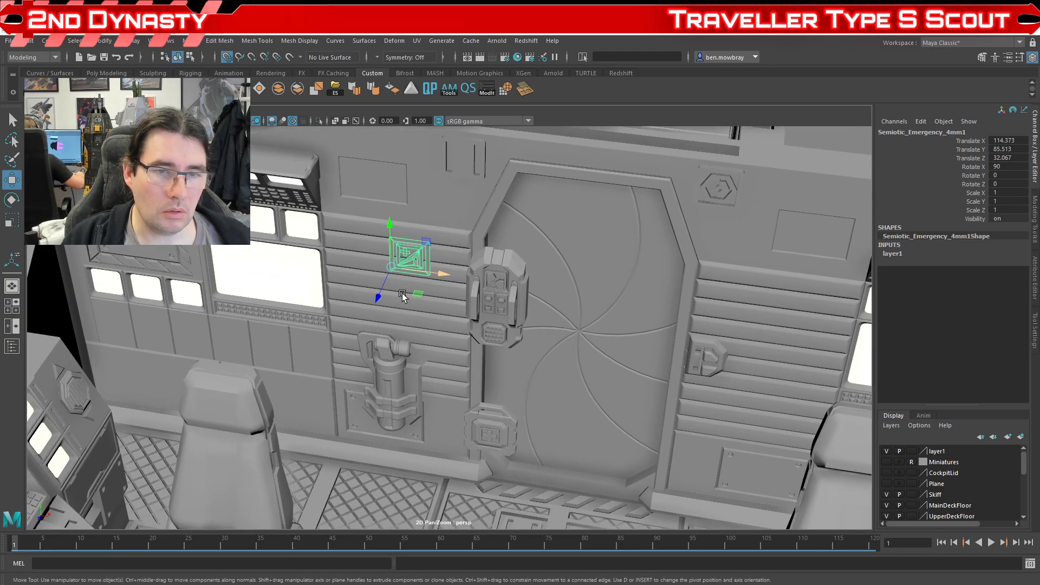
- Reselect the door fittings mesh and view it within the whole cockpit rear wall
{"action": "left_click", "coordinate": [394, 367]}
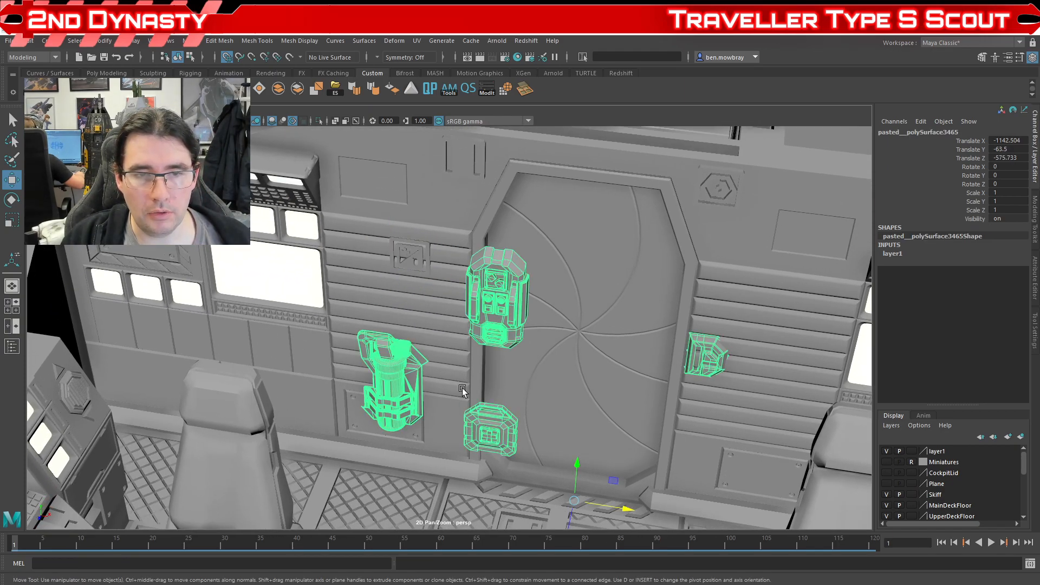
{"action": "scroll", "coordinate": [610, 398], "scroll_direction": "down", "scroll_amount": 5}
{"action": "scroll", "coordinate": [557, 390], "scroll_direction": "up", "scroll_amount": 3}
{"action": "mouse_move", "coordinate": [556, 389]}
{"action": "left_mouse_down", "text": "alt"}
{"action": "mouse_move", "coordinate": [577, 401]}
{"action": "mouse_move", "coordinate": [571, 394]}
{"action": "left_mouse_up", "text": "alt"}
{"action": "scroll", "coordinate": [495, 408], "scroll_direction": "down", "scroll_amount": 2}
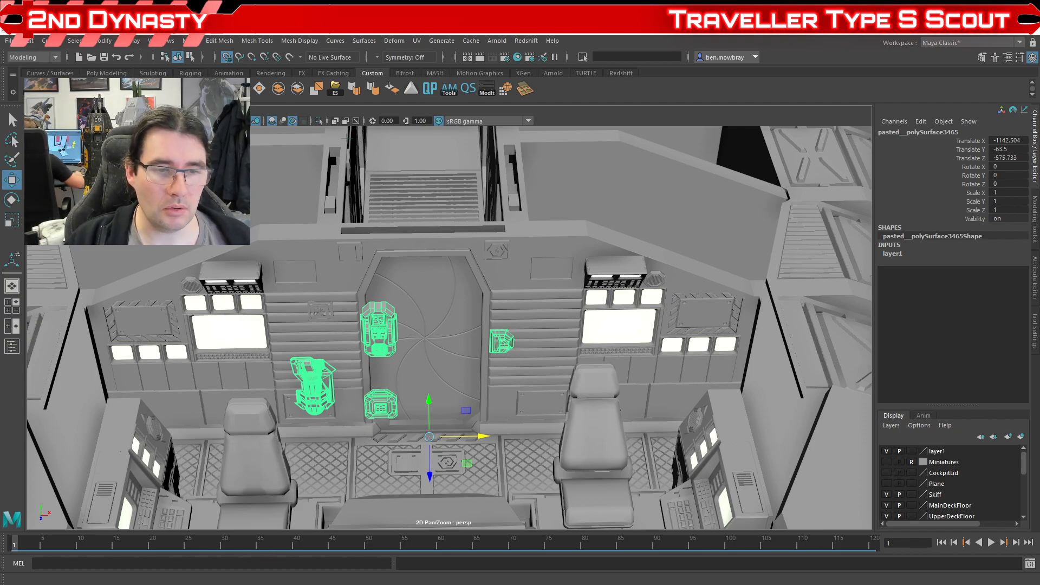
- Switch to the shared screen with the second Maya scene and examine the isolated medbay section from several angles
{"action": "mouse_move", "coordinate": [240, 584]}
{"action": "left_click", "coordinate": [241, 557]}
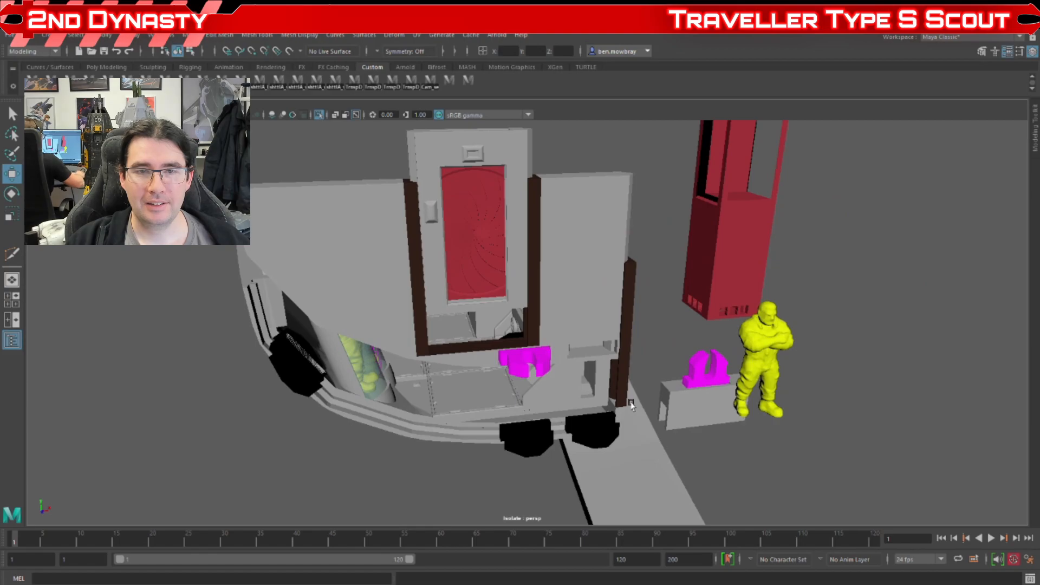
{"action": "left_click_drag", "start_coordinate": [598, 423], "coordinate": [818, 443], "text": "alt"}
{"action": "right_click_drag", "start_coordinate": [819, 443], "coordinate": [669, 372], "text": "alt"}
{"action": "middle_click_drag", "start_coordinate": [669, 372], "coordinate": [598, 345], "text": "alt"}
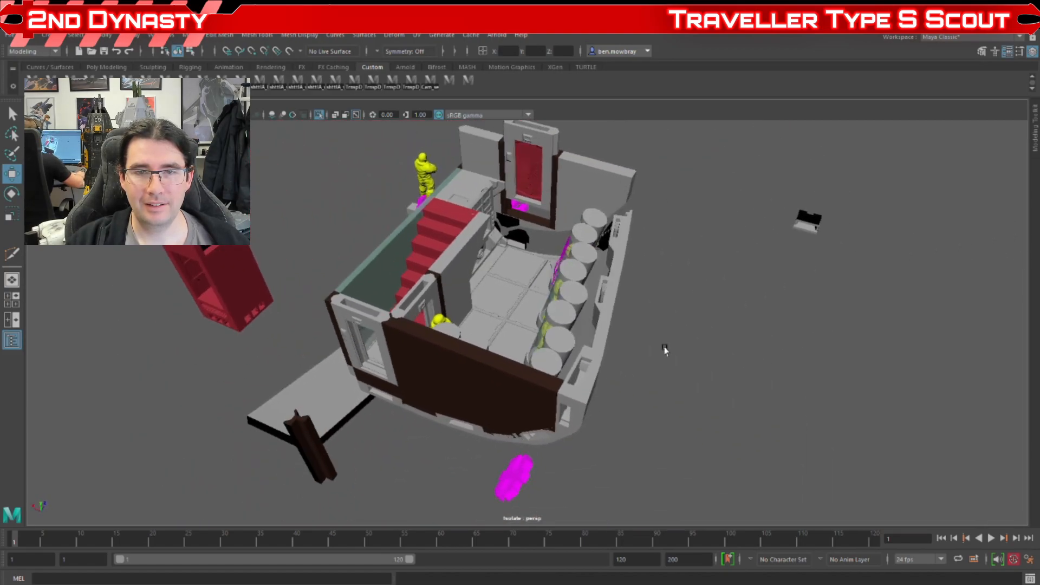
{"action": "right_click_drag", "start_coordinate": [620, 346], "coordinate": [705, 438], "text": "alt"}
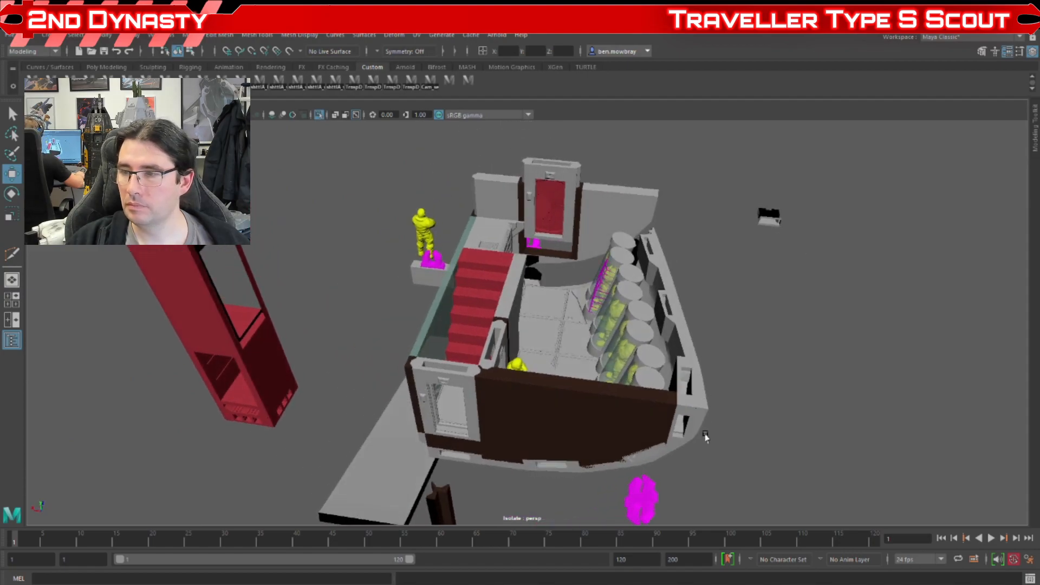
{"action": "left_click_drag", "start_coordinate": [667, 433], "coordinate": [776, 424], "text": "alt"}
{"action": "right_click_drag", "start_coordinate": [776, 424], "coordinate": [656, 424], "text": "alt"}
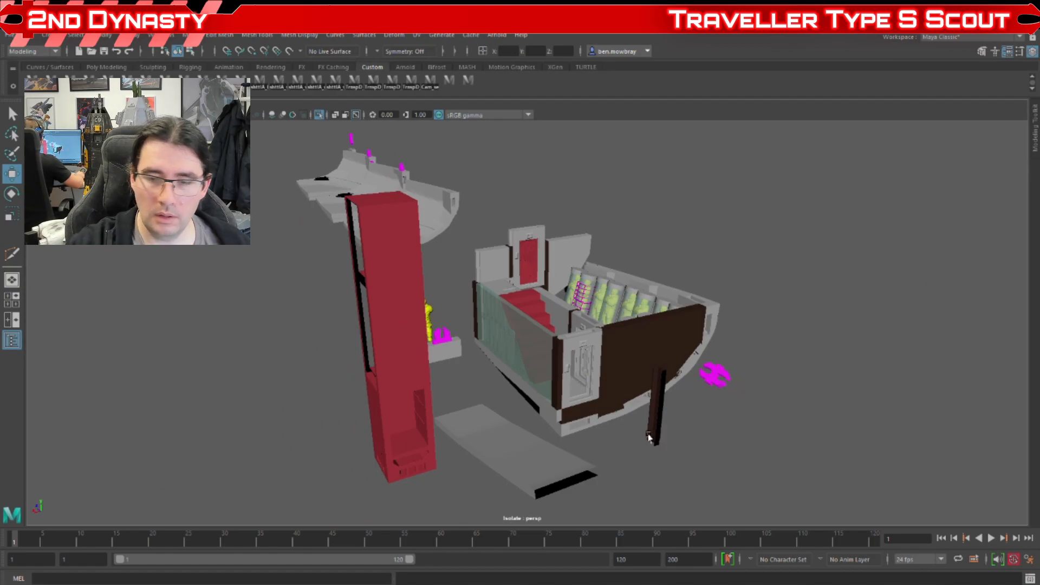
{"action": "left_click_drag", "start_coordinate": [541, 416], "coordinate": [789, 413], "text": "alt"}
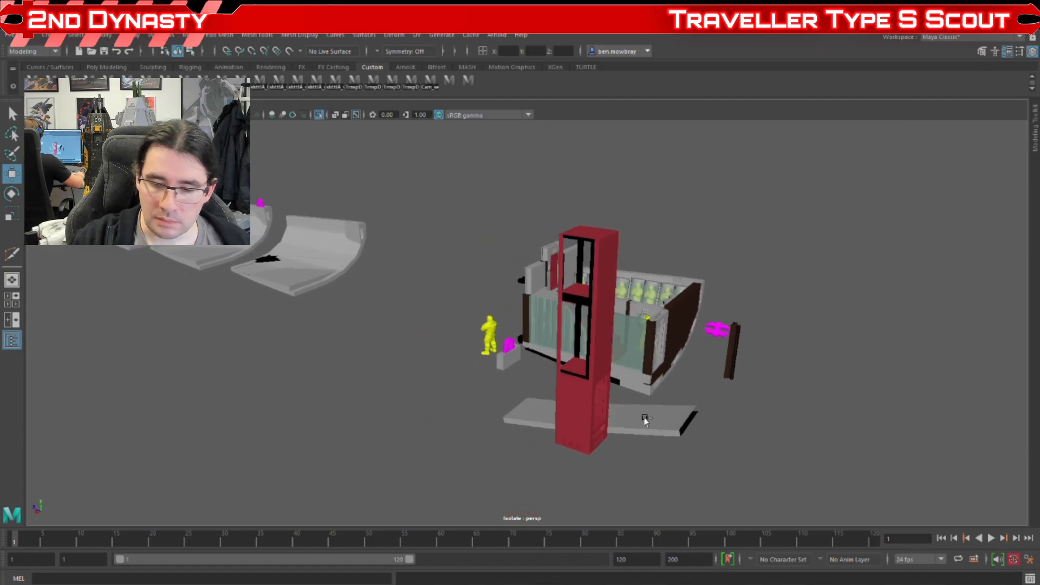
- Exit the medbay isolation and isolate the ship's smooth outer hull shell
{"action": "key", "text": "ctrl+1"}
{"action": "right_click_drag", "start_coordinate": [753, 414], "coordinate": [499, 391], "text": "alt"}
{"action": "left_click_drag", "start_coordinate": [620, 390], "coordinate": [414, 384], "text": "alt"}
{"action": "middle_click_drag", "start_coordinate": [556, 379], "coordinate": [640, 414], "text": "alt"}
{"action": "left_click_drag", "start_coordinate": [656, 414], "coordinate": [640, 399], "text": "alt"}
{"action": "left_click", "coordinate": [626, 355]}
{"action": "key", "text": "ctrl+1"}
{"action": "left_click", "coordinate": [758, 319]}
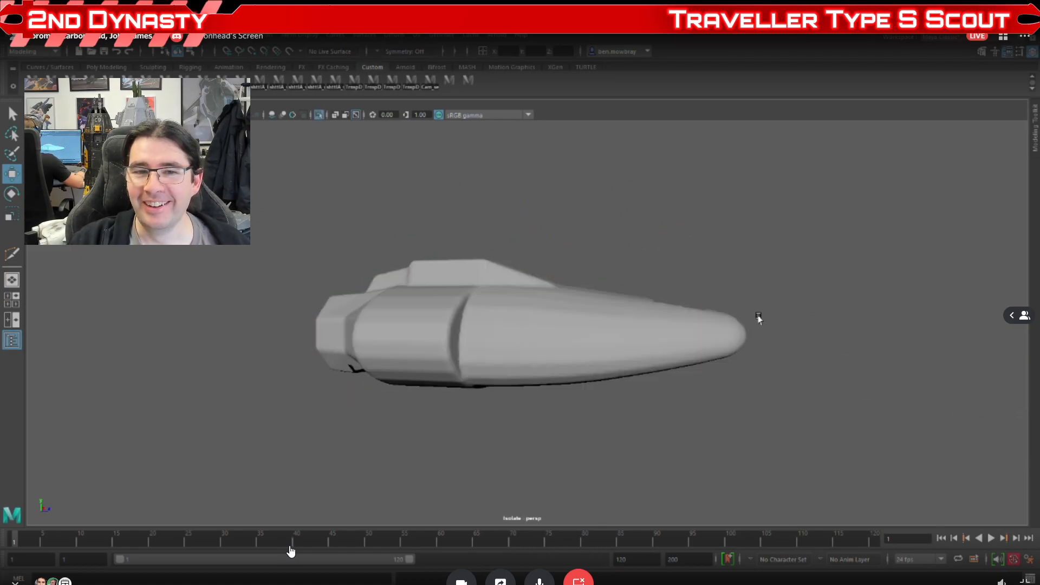
- Examine the isolated hull shell from the side, above and its open inner edge
{"action": "left_click_drag", "start_coordinate": [731, 347], "coordinate": [680, 409], "text": "alt"}
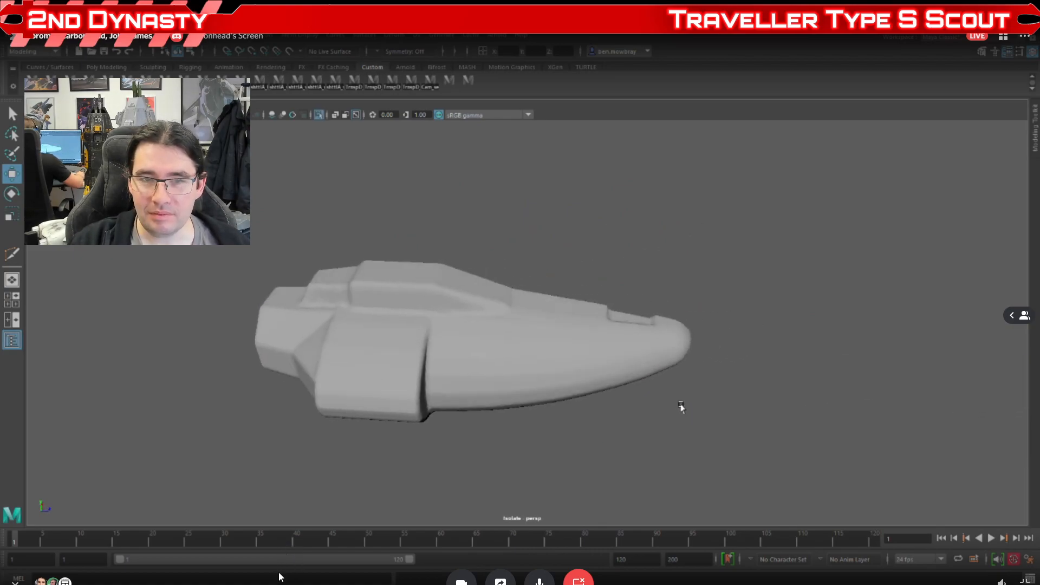
{"action": "left_click_drag", "start_coordinate": [567, 350], "coordinate": [659, 356], "text": "alt"}
{"action": "left_click_drag", "start_coordinate": [571, 360], "coordinate": [571, 390], "text": "alt"}
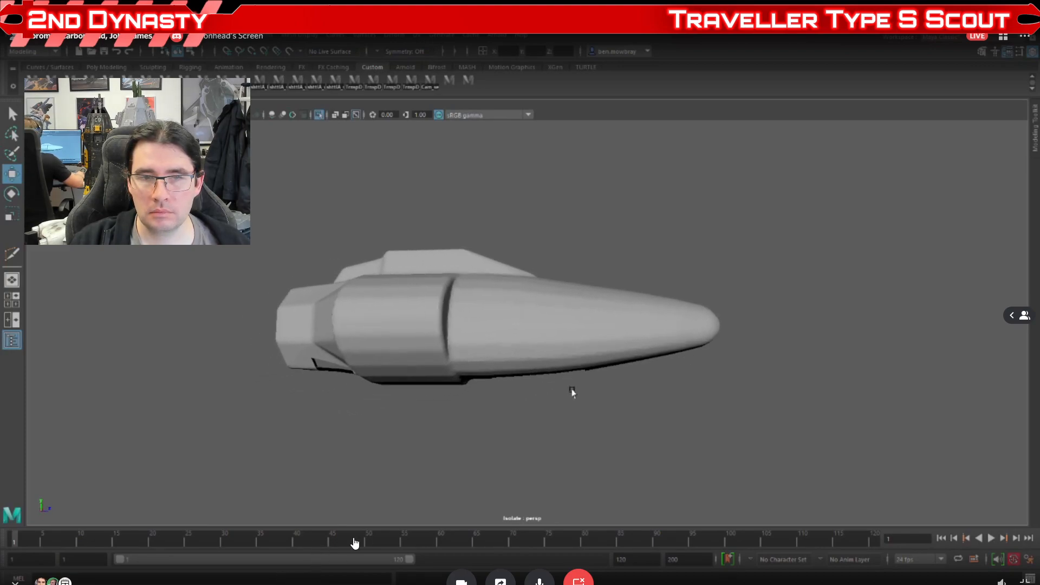
{"action": "left_click_drag", "start_coordinate": [634, 399], "coordinate": [471, 411], "text": "alt"}
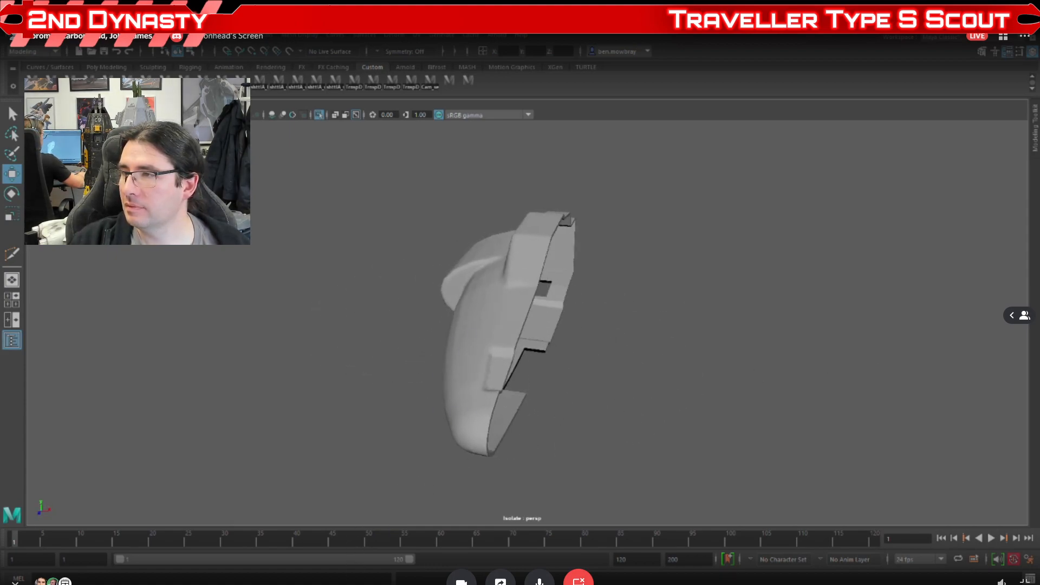
{"action": "left_click", "coordinate": [353, 584]}
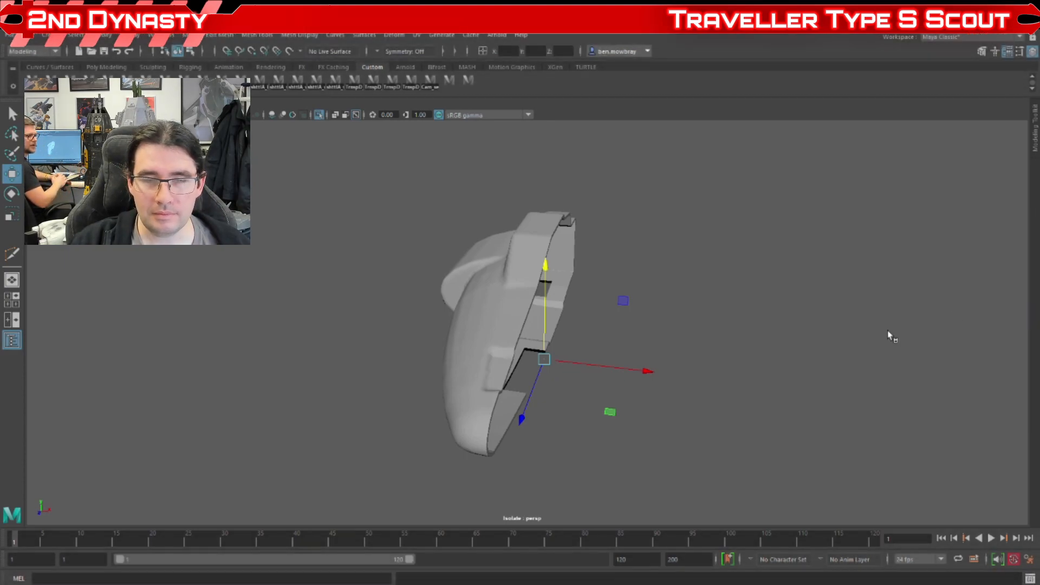
- Exit the hull isolation, isolate the medbay section and select its curved outer hull piece
{"action": "key", "text": "ctrl+1"}
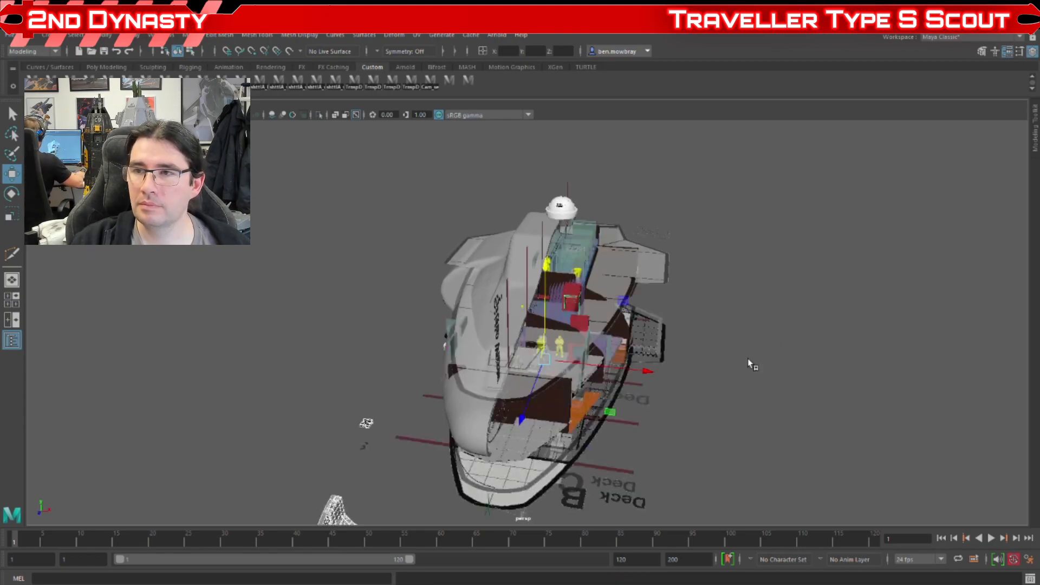
{"action": "key", "text": "ctrl+1"}
{"action": "scroll", "coordinate": [469, 389], "scroll_direction": "up", "scroll_amount": 4}
{"action": "left_click", "coordinate": [429, 302]}
{"action": "left_click_drag", "start_coordinate": [307, 348], "coordinate": [626, 411], "text": "alt"}
{"action": "left_click", "coordinate": [626, 410]}
{"action": "middle_click_drag", "start_coordinate": [518, 420], "coordinate": [627, 422], "text": "alt"}
{"action": "left_click_drag", "start_coordinate": [627, 423], "coordinate": [632, 395], "text": "alt"}
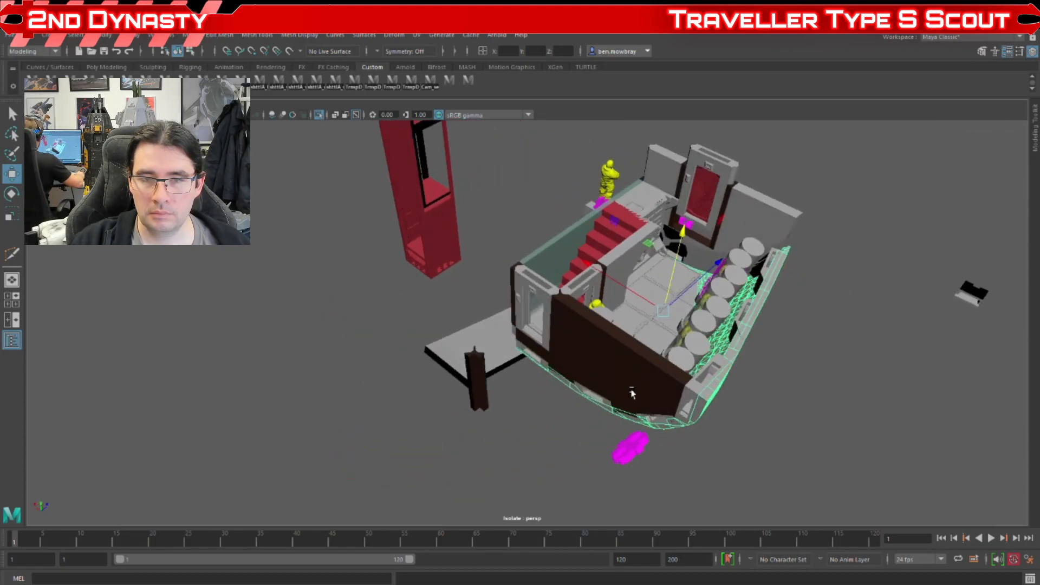
- Select the parent Deck C medbay group and isolate it
{"action": "middle_click_drag", "start_coordinate": [632, 395], "coordinate": [532, 428], "text": "alt"}
{"action": "left_click_drag", "start_coordinate": [532, 427], "coordinate": [663, 399], "text": "alt"}
{"action": "left_click", "coordinate": [595, 420], "text": "shift"}
{"action": "key", "text": "Up"}
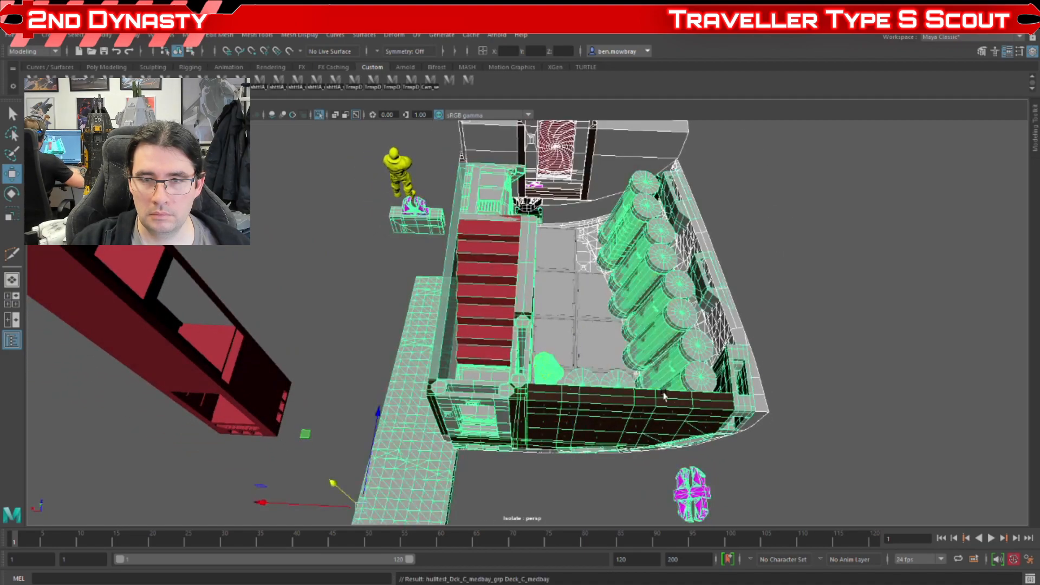
{"action": "key", "text": "ctrl+1"}
{"action": "key", "text": "ctrl+1"}
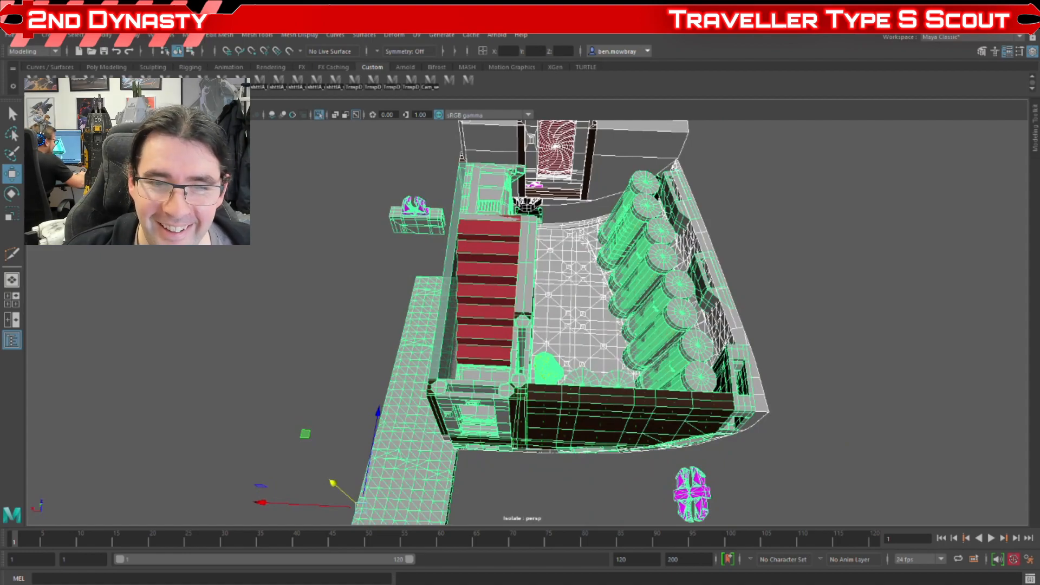
- Hide the row of cylindrical pods along the medbay's curved wall and inspect the cleared floor
{"action": "key", "text": "ctrl+h"}
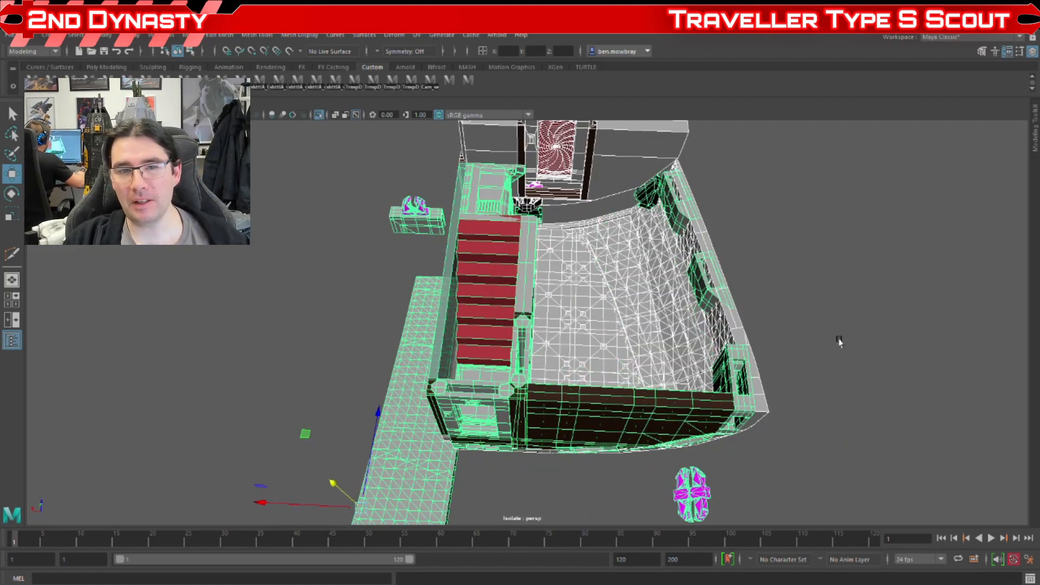
{"action": "left_click", "coordinate": [838, 343]}
{"action": "right_click_drag", "start_coordinate": [807, 354], "coordinate": [683, 303], "text": "alt"}
{"action": "mouse_move", "coordinate": [684, 304]}
{"action": "left_mouse_down", "text": "alt"}
{"action": "mouse_move", "coordinate": [693, 312]}
{"action": "mouse_move", "coordinate": [676, 319]}
{"action": "left_mouse_up", "text": "alt"}
{"action": "left_click_drag", "start_coordinate": [706, 218], "coordinate": [470, 399]}
- Re-isolate the medbay section so that only its floor, staircase and attached walls are shown
{"action": "key", "text": "ctrl+1"}
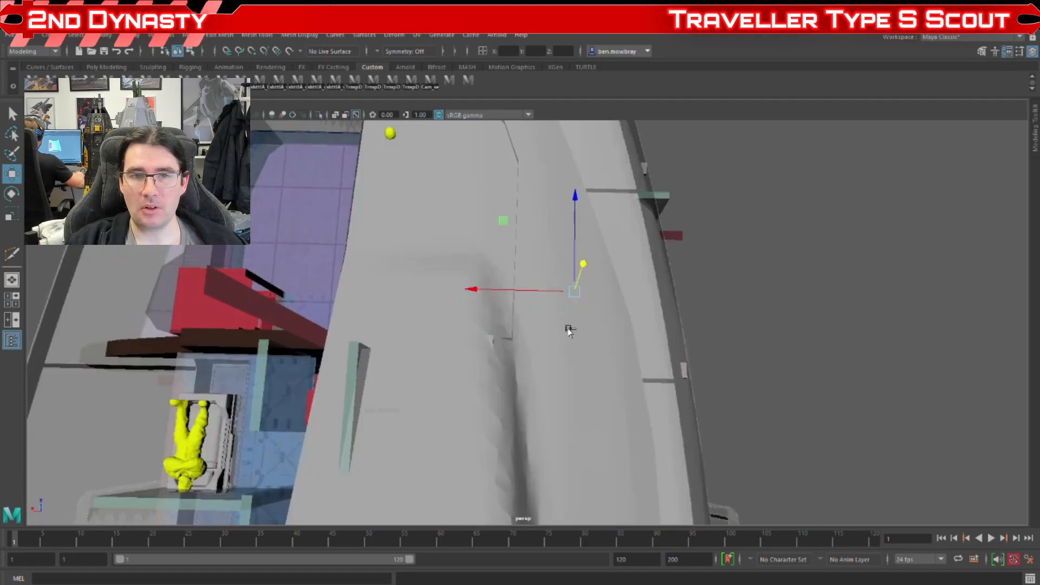
{"action": "key", "text": "ctrl+1"}
{"action": "left_click", "coordinate": [744, 328]}
{"action": "left_click_drag", "start_coordinate": [646, 332], "coordinate": [640, 320], "text": "alt"}
{"action": "right_click_drag", "start_coordinate": [553, 322], "coordinate": [686, 381], "text": "alt"}
{"action": "left_click_drag", "start_coordinate": [686, 382], "coordinate": [634, 399], "text": "alt"}
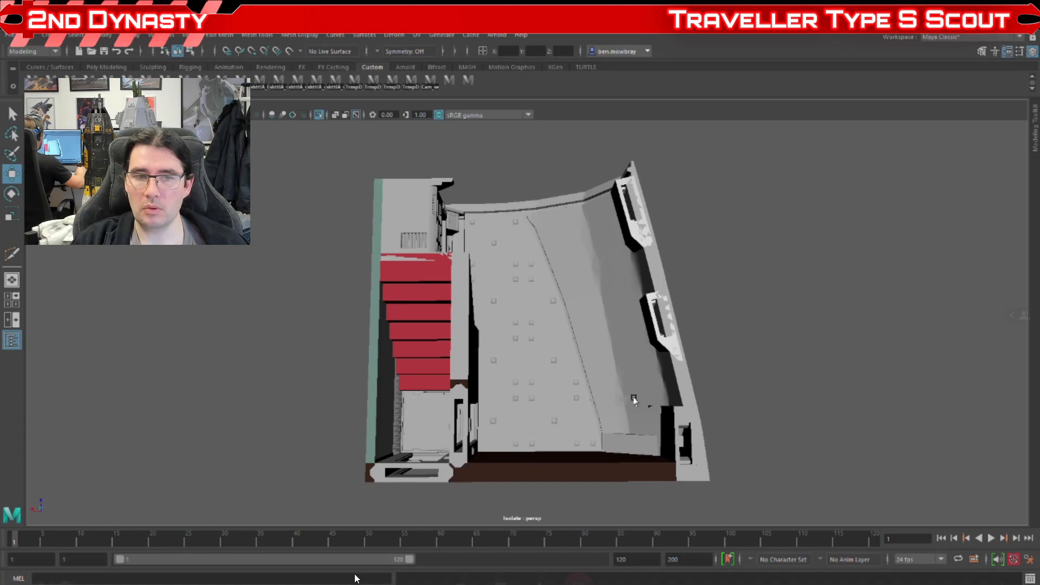
- Examine the emptied medbay section from its open end, above, the doorway side and the inner wall
{"action": "mouse_move", "coordinate": [356, 575]}
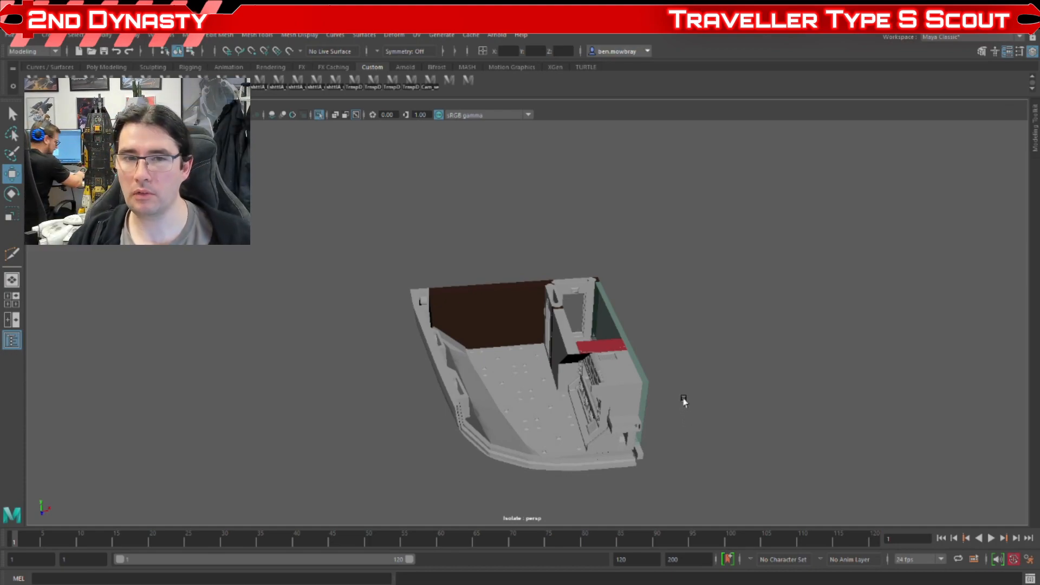
{"action": "left_click_drag", "start_coordinate": [668, 404], "coordinate": [655, 376], "text": "alt"}
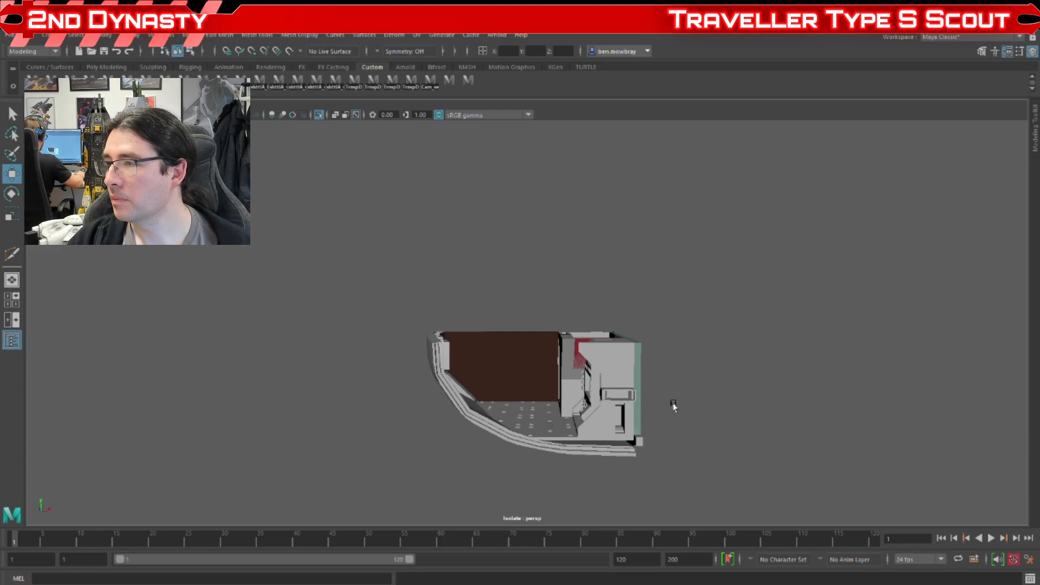
{"action": "left_click_drag", "start_coordinate": [673, 407], "coordinate": [642, 380], "text": "alt"}
{"action": "scroll", "coordinate": [522, 435], "scroll_direction": "up", "scroll_amount": 4}
{"action": "middle_click_drag", "start_coordinate": [641, 378], "coordinate": [703, 397], "text": "alt"}
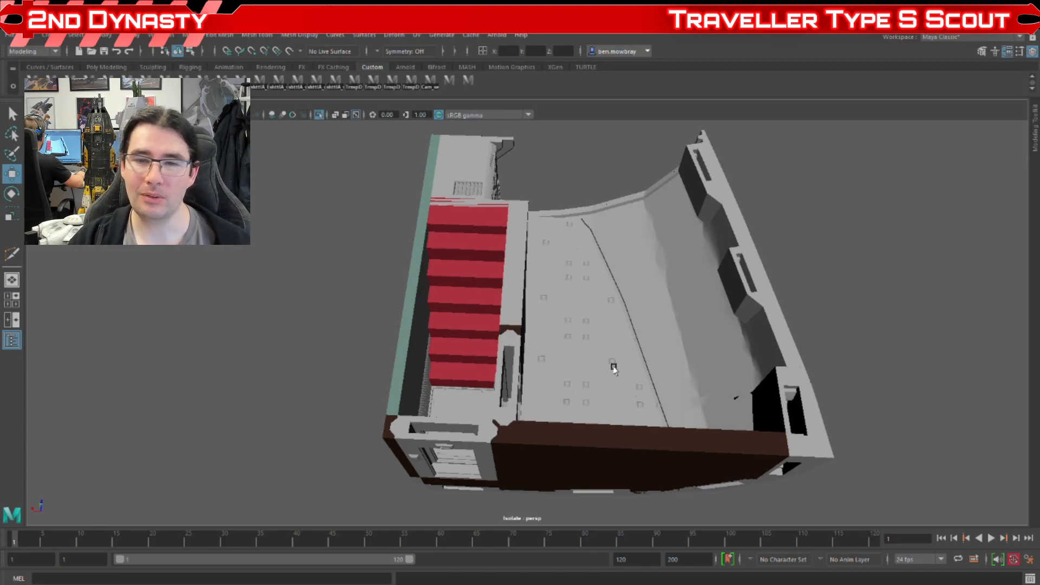
{"action": "middle_click_drag", "start_coordinate": [608, 367], "coordinate": [607, 382], "text": "alt"}
{"action": "left_click_drag", "start_coordinate": [607, 382], "coordinate": [650, 333], "text": "alt"}
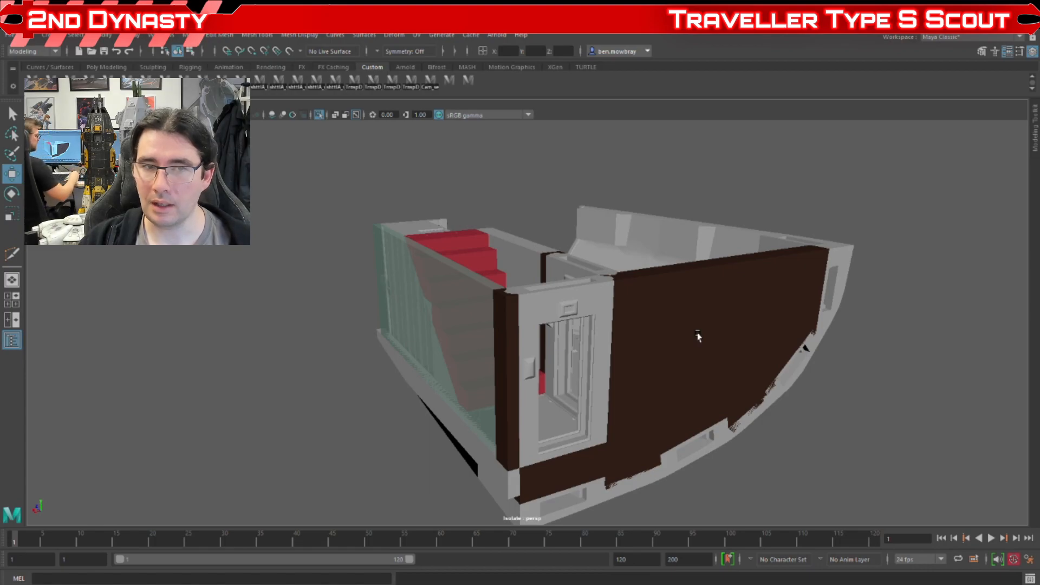
{"action": "left_click_drag", "start_coordinate": [639, 346], "coordinate": [549, 400], "text": "alt"}
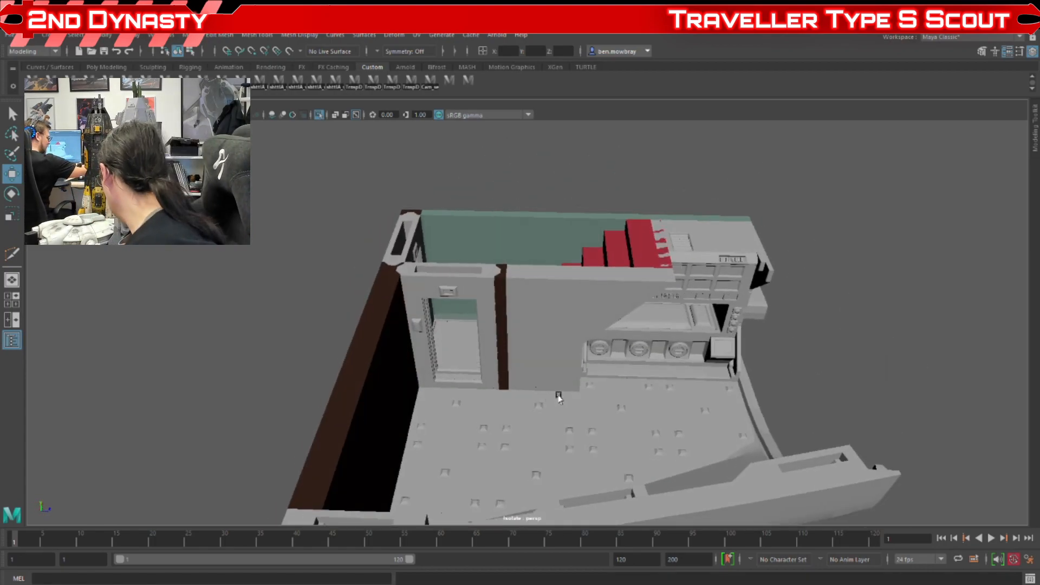
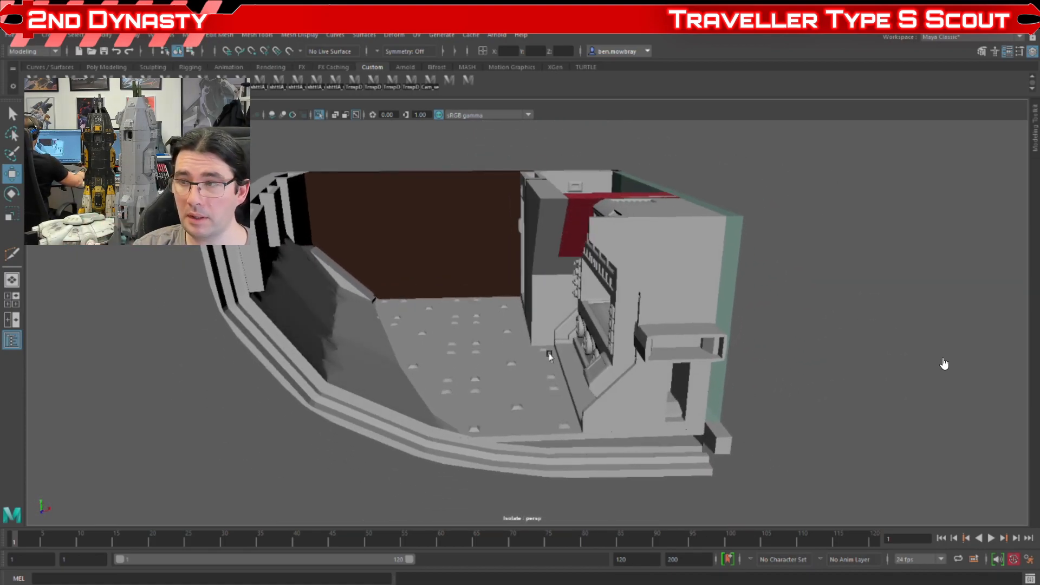
- Undo the last removals that stripped the medbay section of its floor tiles, doors and surrounding objects
{"action": "left_click_drag", "start_coordinate": [411, 424], "coordinate": [456, 415], "text": "alt"}
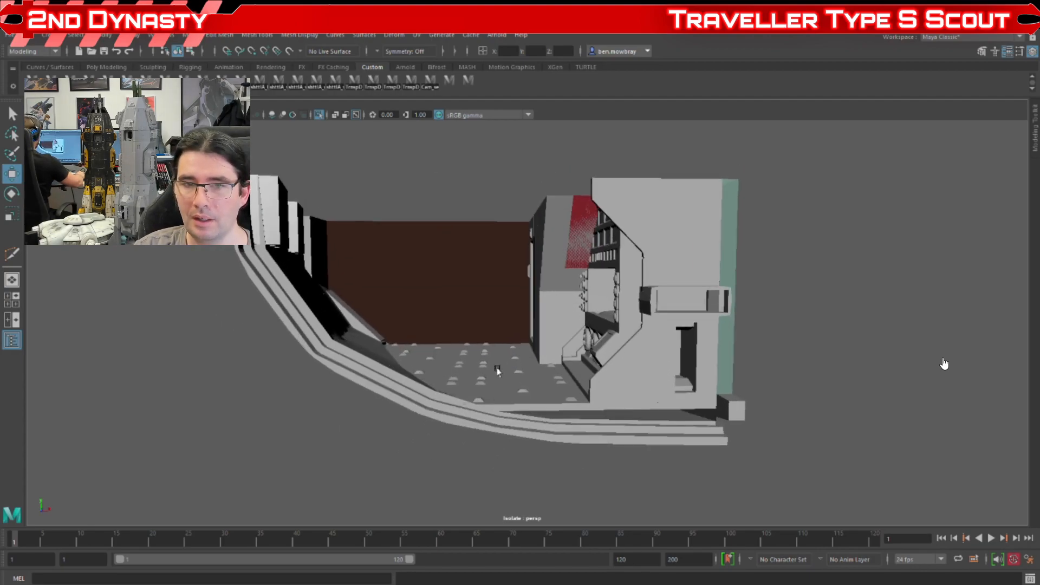
{"action": "left_click_drag", "start_coordinate": [502, 367], "coordinate": [513, 364], "text": "alt"}
{"action": "middle_click_drag", "start_coordinate": [564, 364], "coordinate": [565, 409], "text": "alt"}
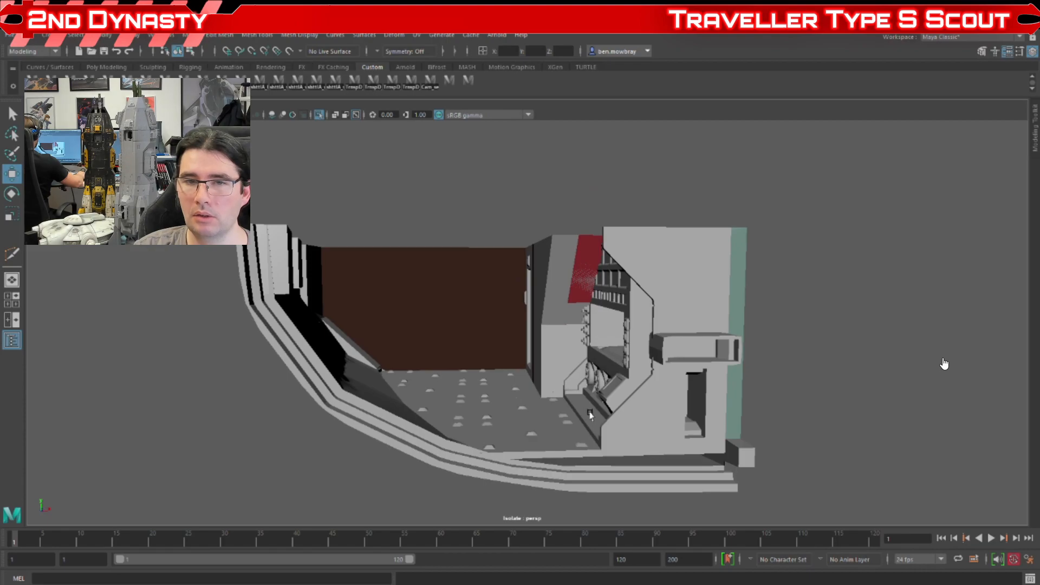
{"action": "left_click_drag", "start_coordinate": [591, 415], "coordinate": [624, 389], "text": "alt"}
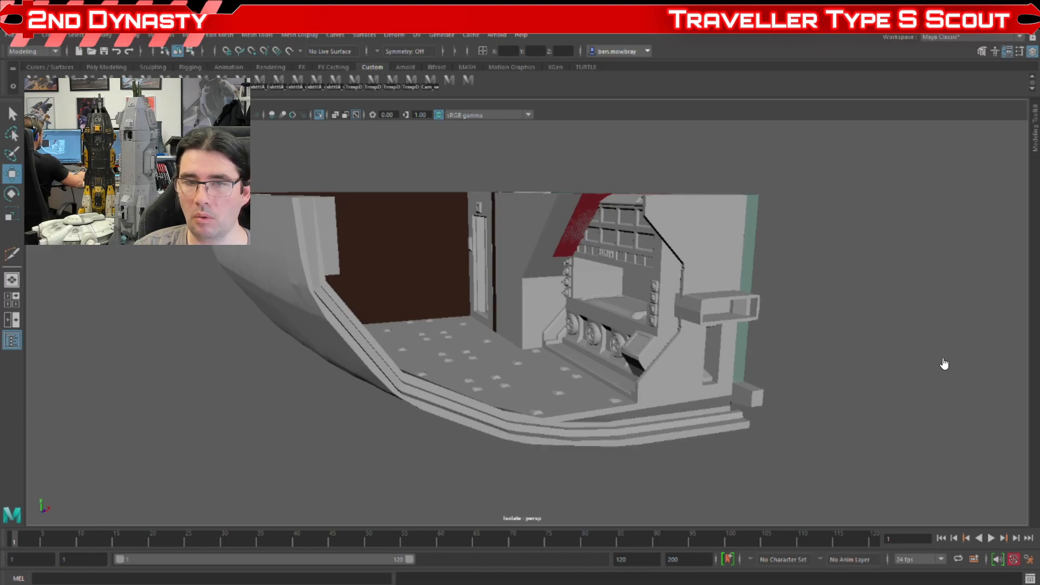
{"action": "key", "text": "ctrl+z"}
{"action": "key", "text": "ctrl+z"}
{"action": "key", "text": "ctrl+z"}
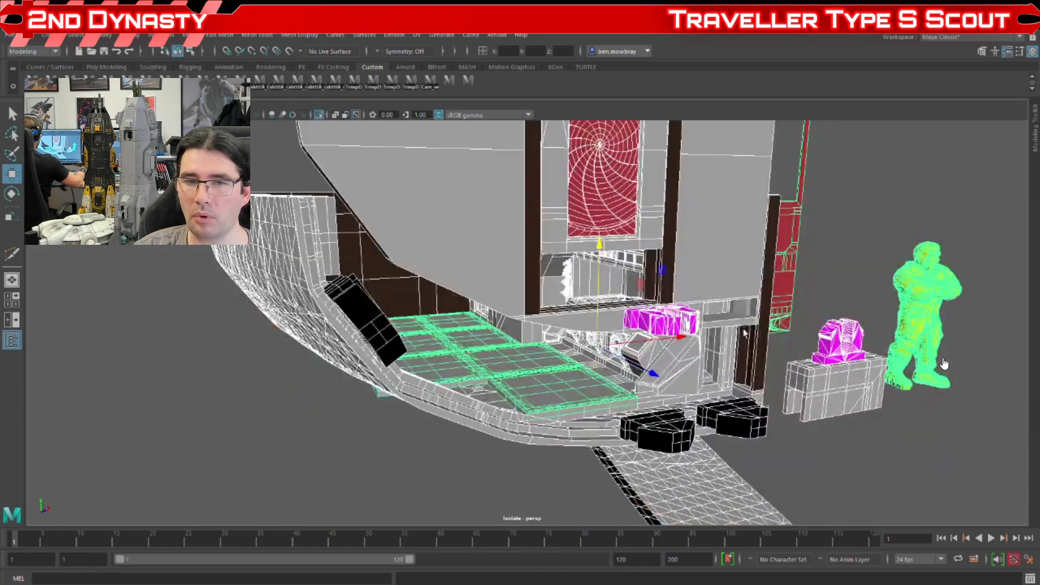
- Lift one square floor tile beside the medbay's inner wall straight up until it floats above the wall tops
{"action": "left_click", "coordinate": [852, 237]}
{"action": "right_click_drag", "start_coordinate": [796, 356], "coordinate": [734, 362], "text": "alt"}
{"action": "left_click_drag", "start_coordinate": [733, 362], "coordinate": [829, 401], "text": "alt"}
{"action": "right_click_drag", "start_coordinate": [619, 360], "coordinate": [685, 295], "text": "alt"}
{"action": "left_click", "coordinate": [707, 324]}
{"action": "left_click_drag", "start_coordinate": [707, 323], "coordinate": [737, 361], "text": "alt"}
{"action": "left_click", "coordinate": [731, 350]}
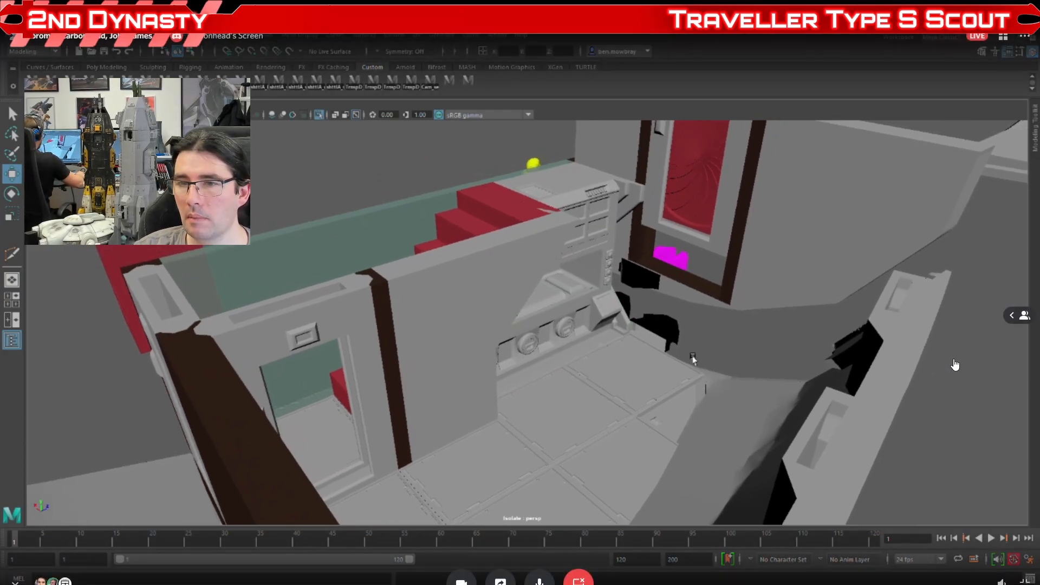
{"action": "left_click", "coordinate": [596, 420]}
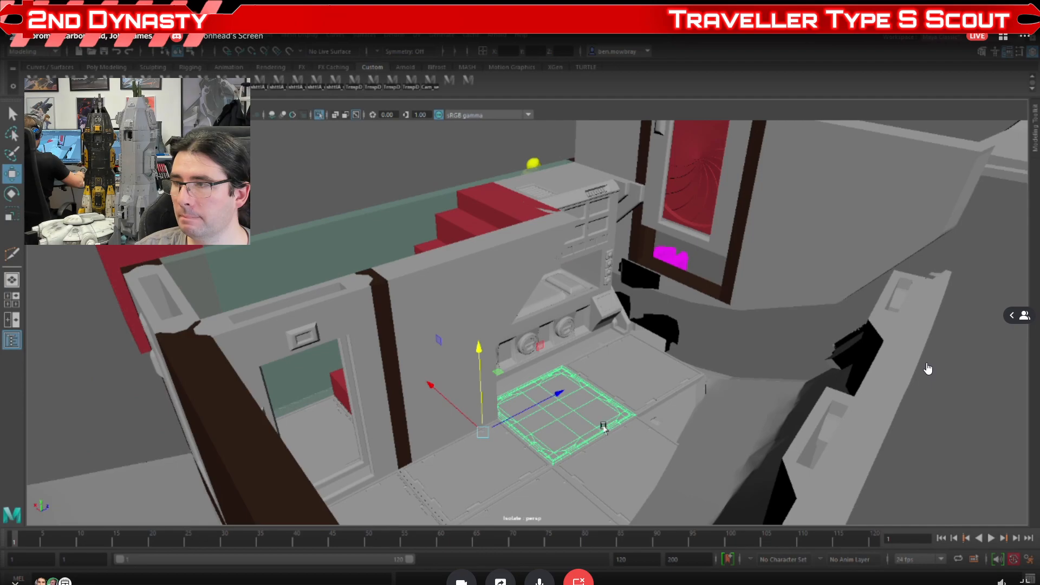
{"action": "mouse_move", "coordinate": [476, 352]}
{"action": "left_mouse_down"}
{"action": "mouse_move", "coordinate": [476, 195]}
{"action": "mouse_move", "coordinate": [495, 128]}
{"action": "left_mouse_up"}
{"action": "mouse_move", "coordinate": [656, 261]}
{"action": "left_mouse_down", "text": "alt"}
{"action": "mouse_move", "coordinate": [672, 250]}
{"action": "mouse_move", "coordinate": [659, 252]}
{"action": "left_mouse_up", "text": "alt"}
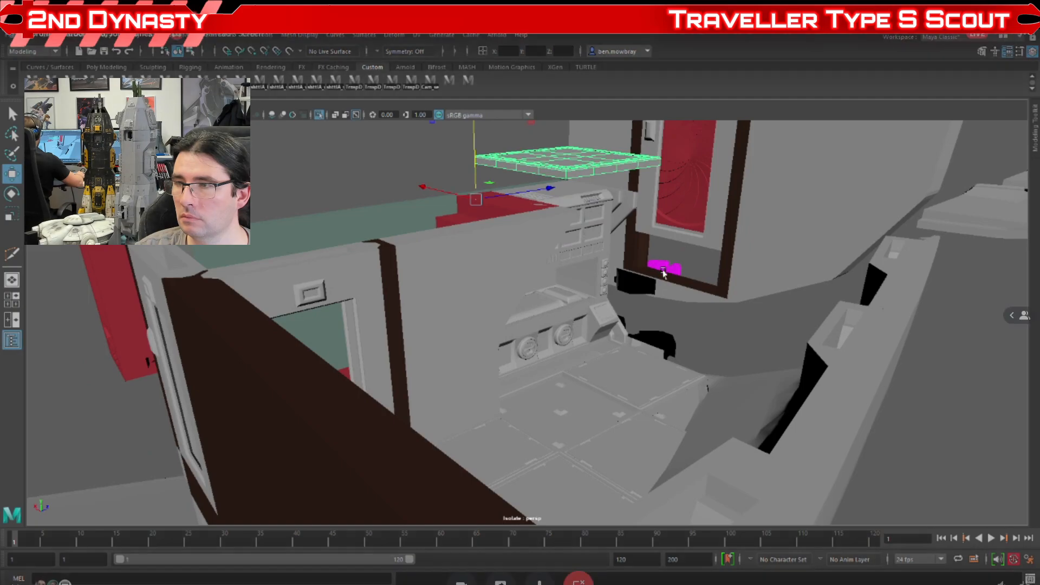
{"action": "left_click_drag", "start_coordinate": [663, 272], "coordinate": [655, 308], "text": "alt"}
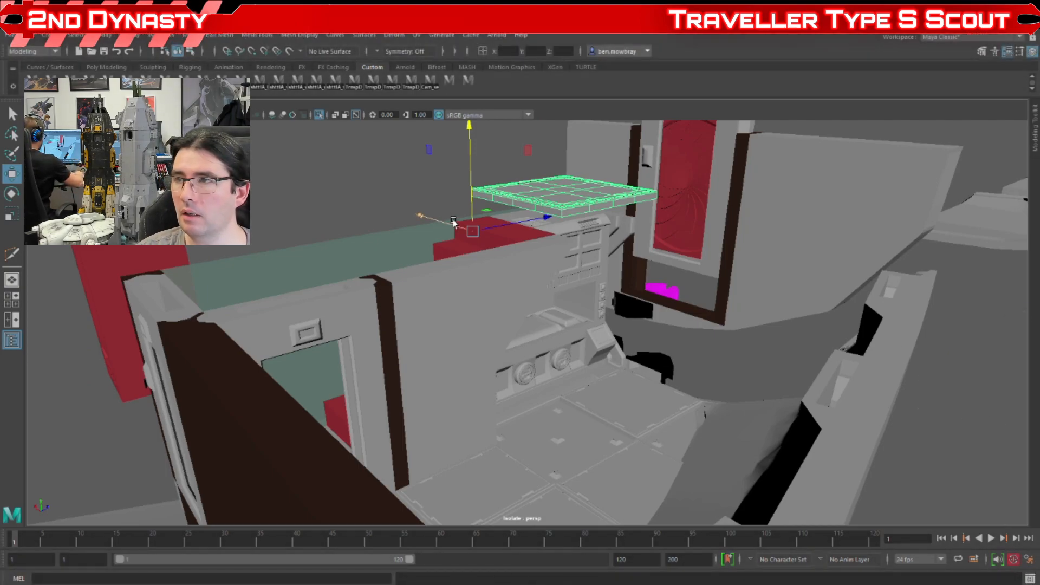
- Switch to PrusaSlicer and move the Chimera landing gear model away from the table and chairs on the print bed
{"action": "left_click_drag", "start_coordinate": [1039, 116], "coordinate": [608, 59]}
{"action": "double_click", "coordinate": [594, 59]}
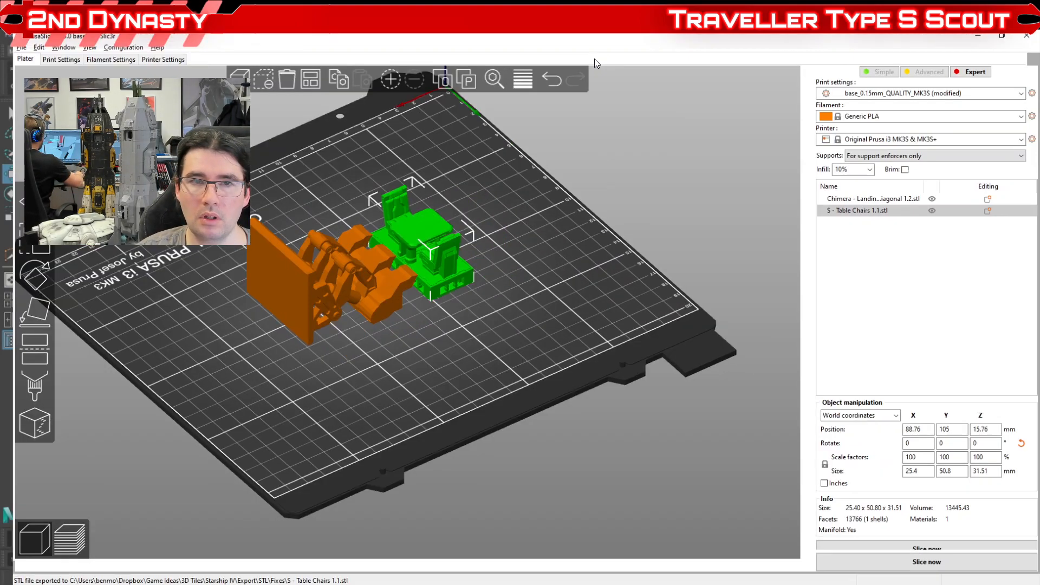
{"action": "left_click_drag", "start_coordinate": [482, 233], "coordinate": [494, 308]}
{"action": "left_click", "coordinate": [337, 279]}
{"action": "left_click_drag", "start_coordinate": [349, 281], "coordinate": [300, 295]}
{"action": "left_click", "coordinate": [455, 334]}
- Undo the recent print bed edits one after another, back past the import of S - Table Chairs 1.1.stl
{"action": "key", "text": "ctrl+z"}
{"action": "key", "text": "ctrl+z"}
{"action": "key", "text": "ctrl+z"}
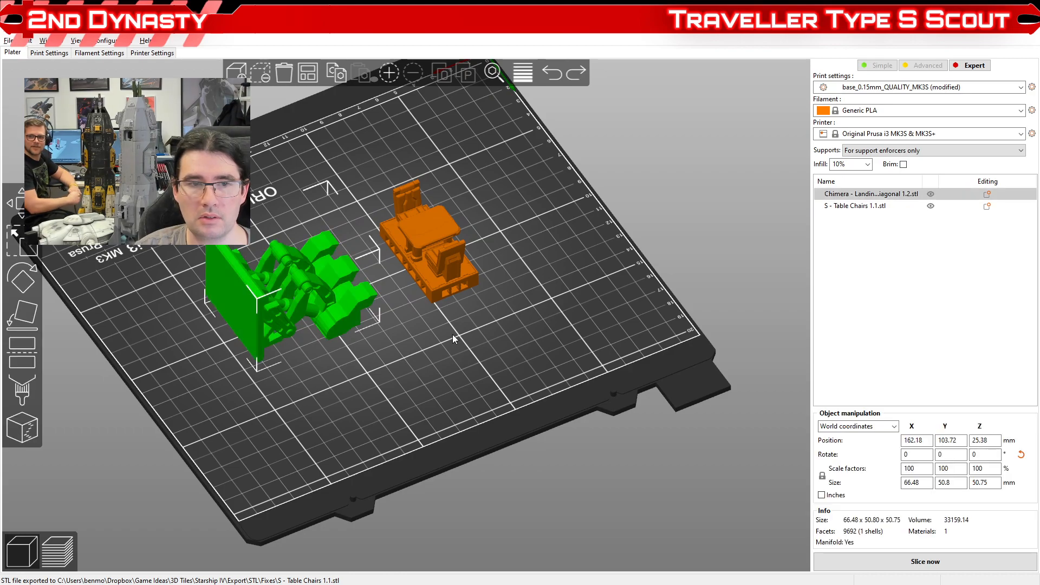
{"action": "key", "text": "ctrl+z"}
{"action": "key", "text": "ctrl+z"}
{"action": "key", "text": "ctrl+z"}
{"action": "key", "text": "ctrl+z"}
{"action": "key", "text": "ctrl+z"}
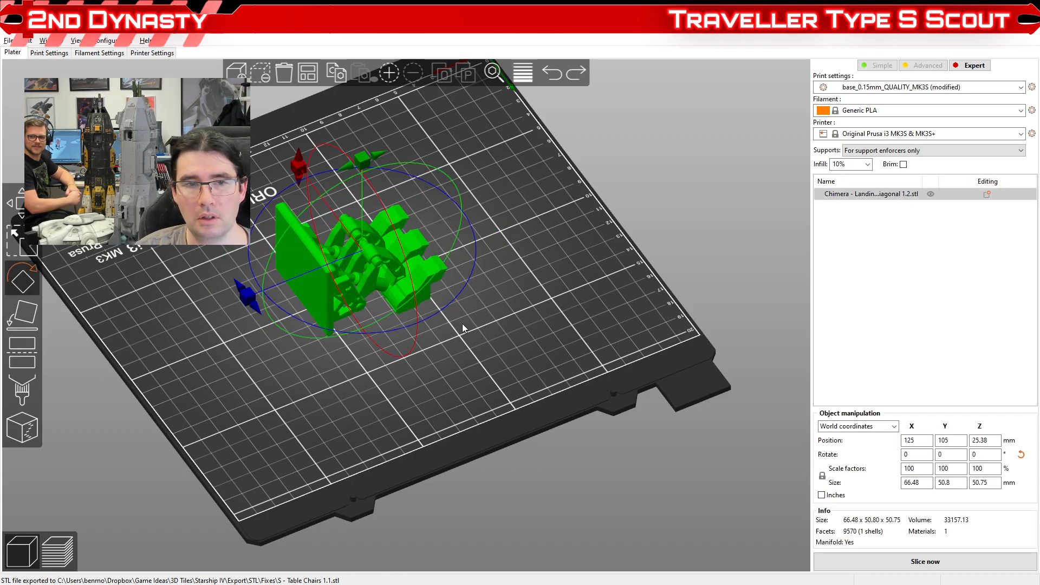
- Return the print bed to the earlier Type S parts arrangement and select the upright Cockpit Floor.stl panel
{"action": "scroll", "coordinate": [434, 342], "scroll_direction": "up", "scroll_amount": 6}
{"action": "left_click", "coordinate": [307, 367]}
{"action": "middle_click_drag", "start_coordinate": [356, 393], "coordinate": [534, 342]}
{"action": "scroll", "coordinate": [505, 350], "scroll_direction": "up", "scroll_amount": 5}
{"action": "key", "text": "ctrl+c"}
{"action": "left_click", "coordinate": [520, 364]}
{"action": "left_click_drag", "start_coordinate": [520, 364], "coordinate": [461, 385]}
{"action": "left_click", "coordinate": [402, 334]}
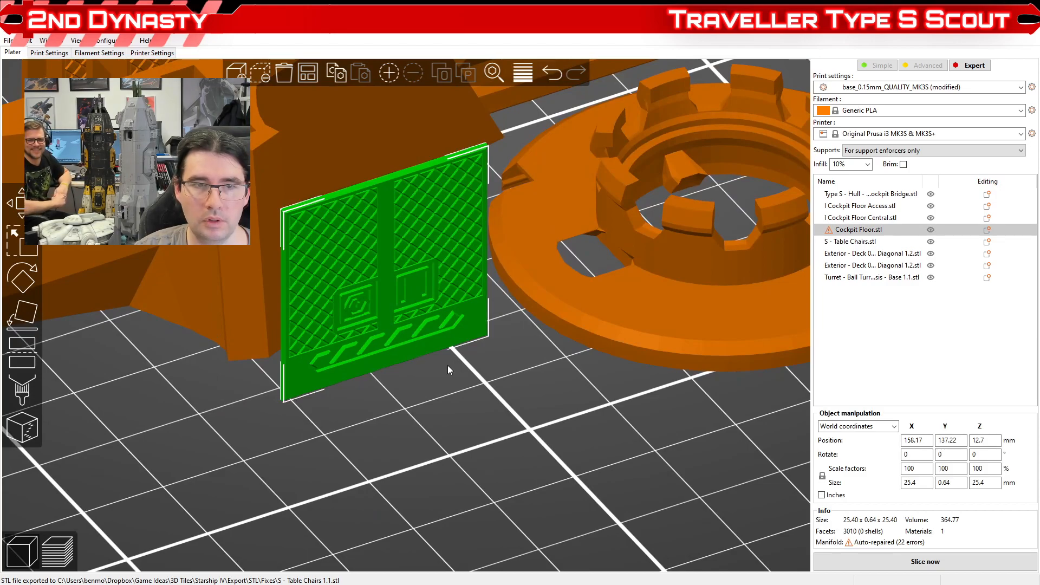
- Slice the whole plate and inspect the Cockpit Floor.stl panel in the sliced preview
{"action": "left_click", "coordinate": [856, 563]}
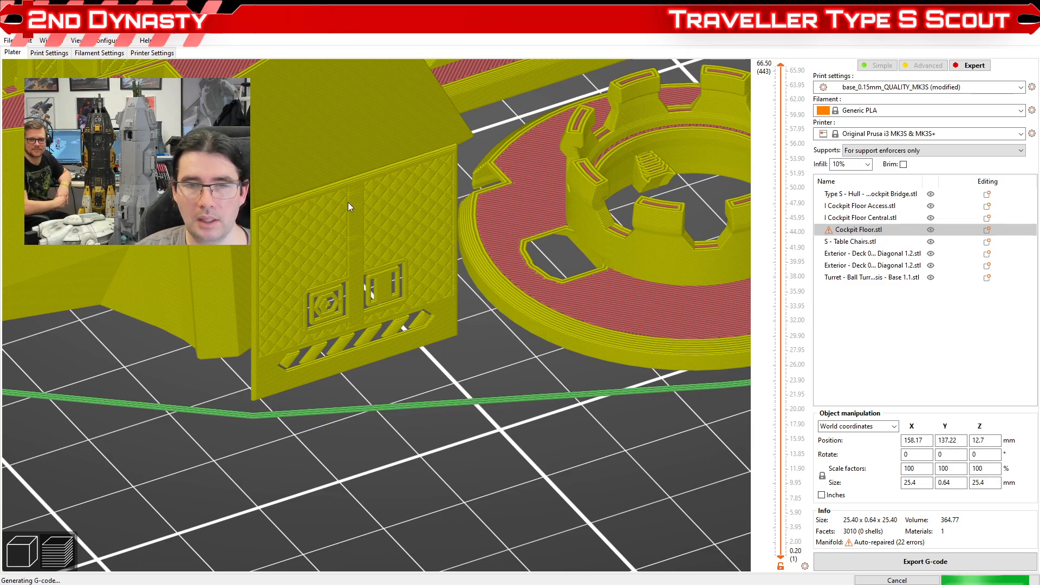
{"action": "scroll", "coordinate": [441, 326], "scroll_direction": "down", "scroll_amount": 5}
{"action": "scroll", "coordinate": [370, 344], "scroll_direction": "up", "scroll_amount": 3}
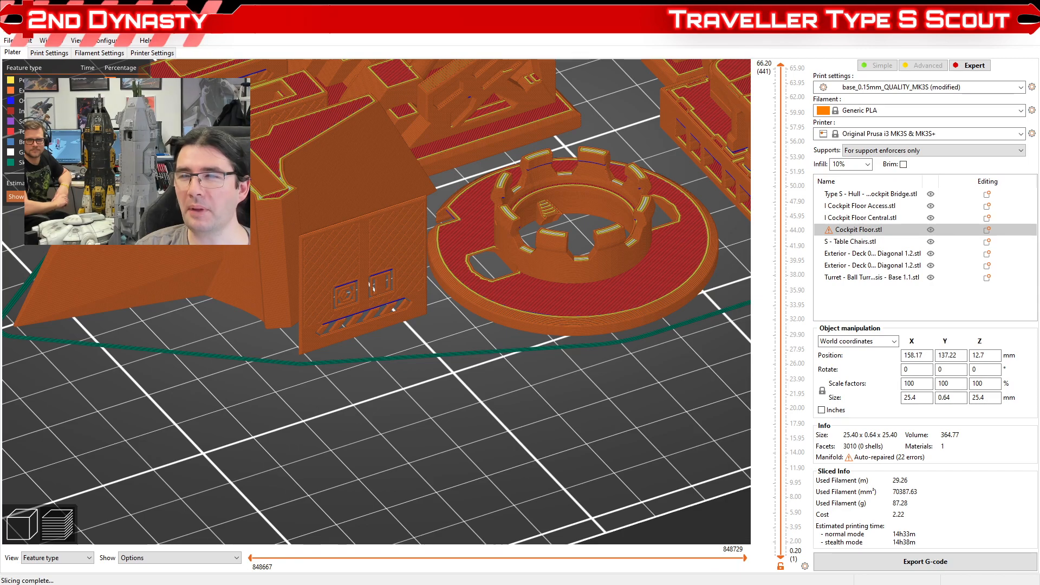
- Switch to the Maya deck plan and examine the layout around the Central Ramp, Lift, Clinic and neighbouring stairs
{"action": "left_click", "coordinate": [631, 584]}
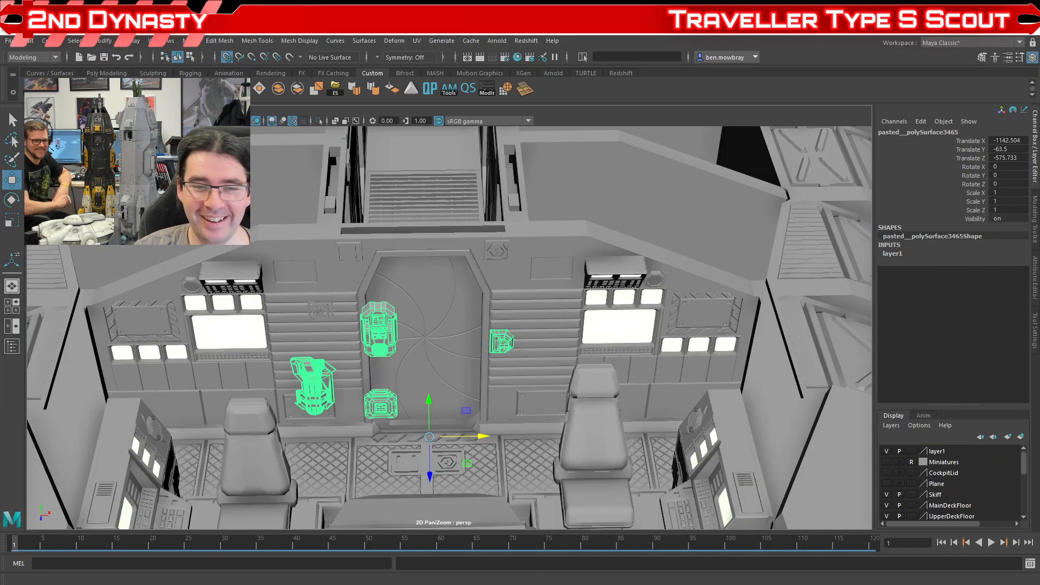
{"action": "left_click", "coordinate": [434, 584]}
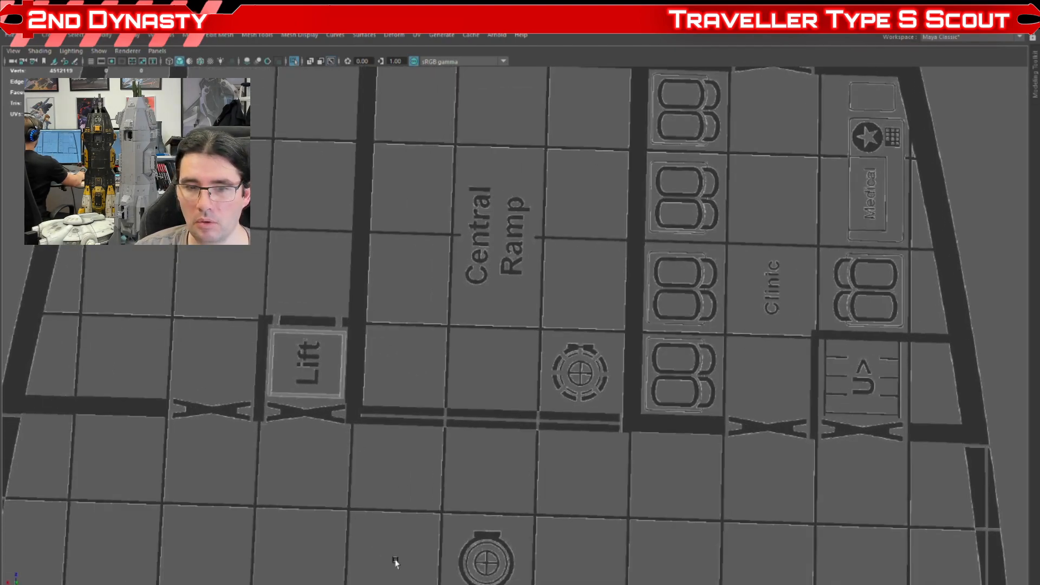
{"action": "mouse_move", "coordinate": [517, 459]}
{"action": "left_mouse_down", "text": "alt"}
{"action": "mouse_move", "coordinate": [519, 502]}
{"action": "mouse_move", "coordinate": [523, 465]}
{"action": "left_mouse_up", "text": "alt"}
{"action": "middle_click_drag", "start_coordinate": [558, 439], "coordinate": [566, 484], "text": "alt"}
{"action": "right_click_drag", "start_coordinate": [565, 484], "coordinate": [434, 487], "text": "alt"}
{"action": "middle_click_drag", "start_coordinate": [496, 482], "coordinate": [492, 495], "text": "alt"}
{"action": "middle_click_drag", "start_coordinate": [577, 456], "coordinate": [578, 504], "text": "alt"}
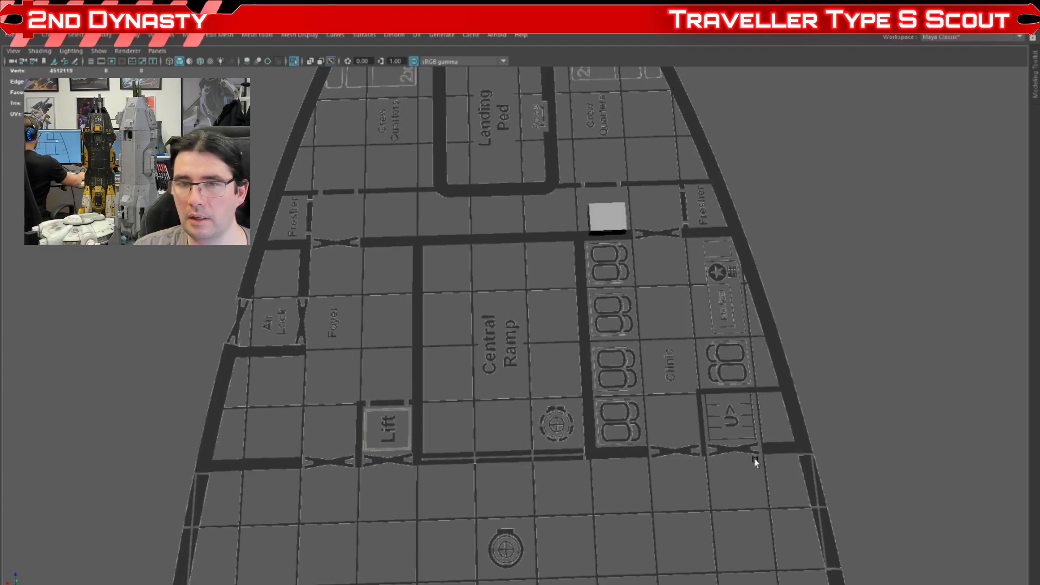
{"action": "left_click_drag", "start_coordinate": [792, 482], "coordinate": [737, 460], "text": "alt"}
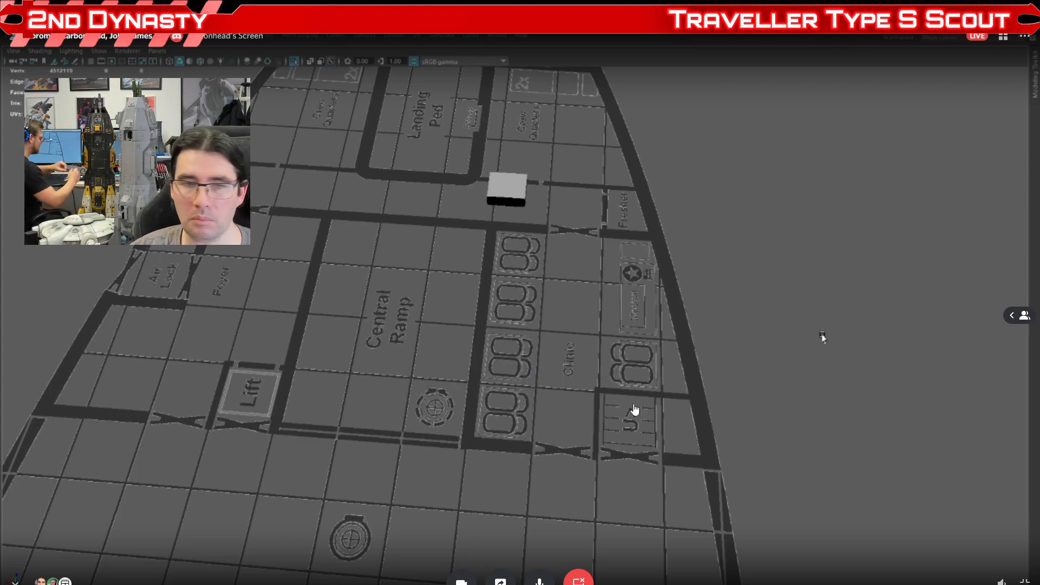
- Leave the isolated deck plan, find the Deck B plan in the full scene and isolate it
{"action": "key", "text": "ctrl+1"}
{"action": "left_click_drag", "start_coordinate": [768, 361], "coordinate": [553, 353], "text": "alt"}
{"action": "left_click", "coordinate": [203, 321]}
{"action": "key", "text": "f"}
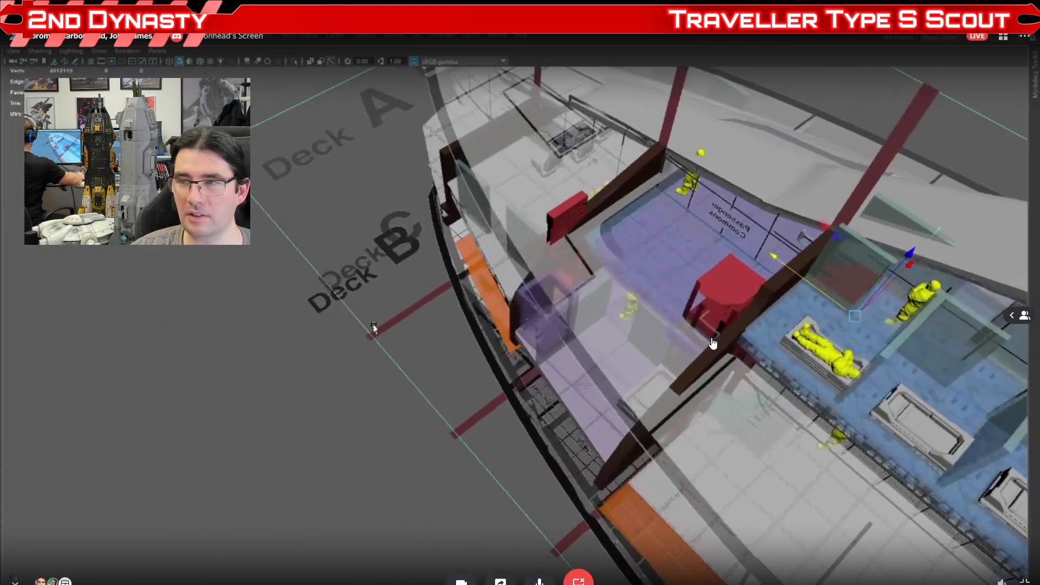
{"action": "key", "text": "ctrl+1"}
{"action": "left_click_drag", "start_coordinate": [449, 349], "coordinate": [564, 421], "text": "alt"}
{"action": "key", "text": "ctrl+1"}
{"action": "left_click", "coordinate": [421, 348]}
{"action": "key", "text": "ctrl+1"}
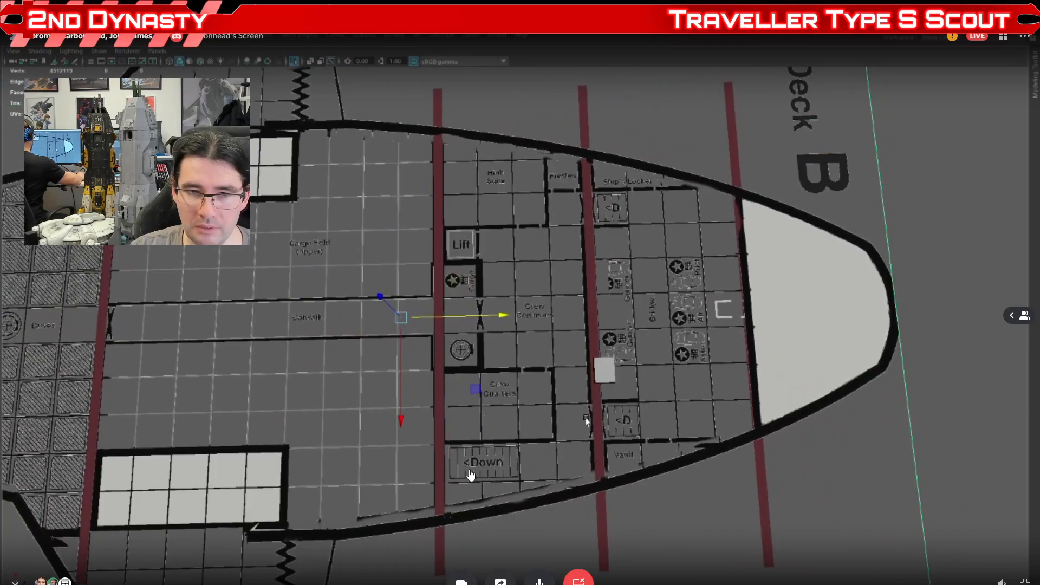
- Deselect the Deck B plan and examine its Crew Commons, Crew Quarters, Bridge and stairway areas
{"action": "left_click", "coordinate": [925, 448]}
{"action": "scroll", "coordinate": [526, 438], "scroll_direction": "up", "scroll_amount": 4}
{"action": "scroll", "coordinate": [526, 438], "scroll_direction": "up", "scroll_amount": 2}
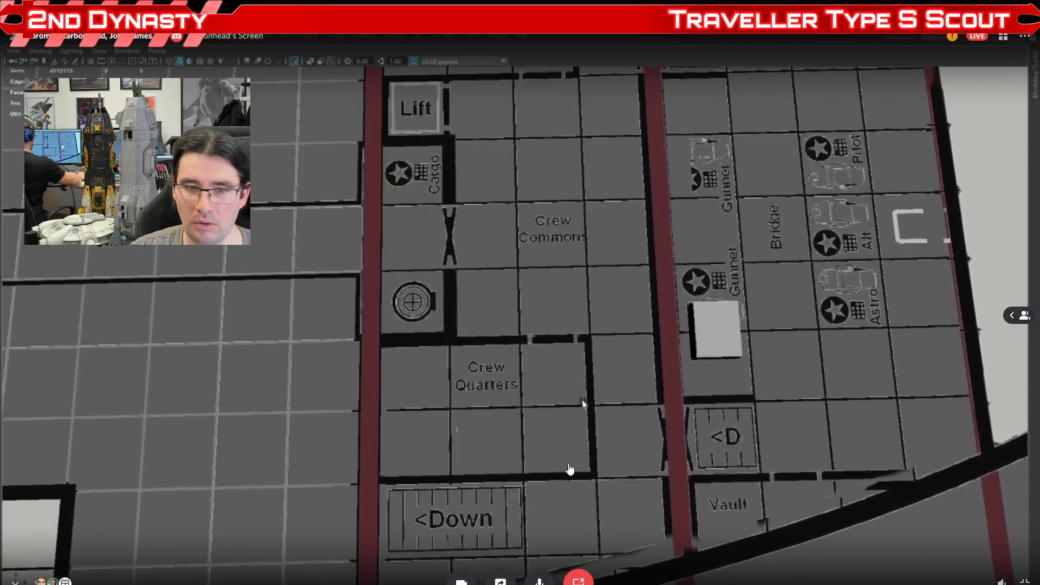
{"action": "scroll", "coordinate": [566, 496], "scroll_direction": "down", "scroll_amount": 3}
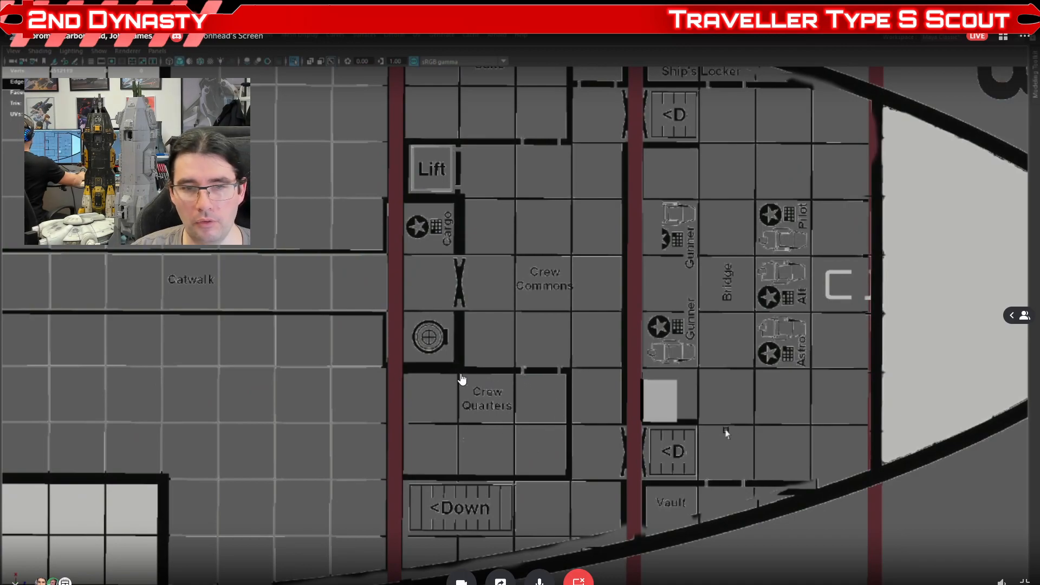
{"action": "scroll", "coordinate": [466, 401], "scroll_direction": "down", "scroll_amount": 3}
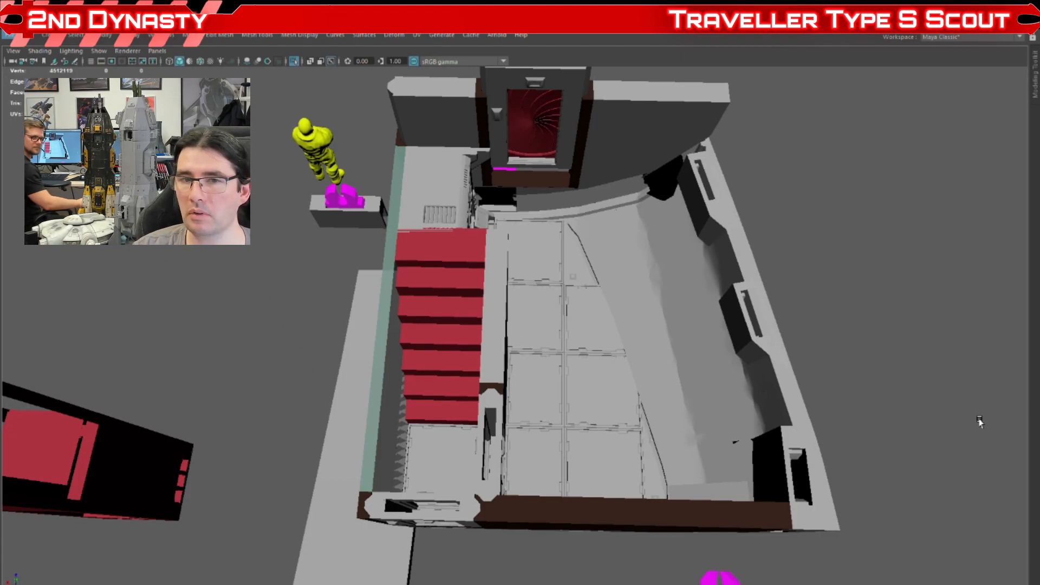
- Examine the medbay section's red staircase, doorways, tiled floor and curved outer wall from several angles
{"action": "mouse_move", "coordinate": [697, 412]}
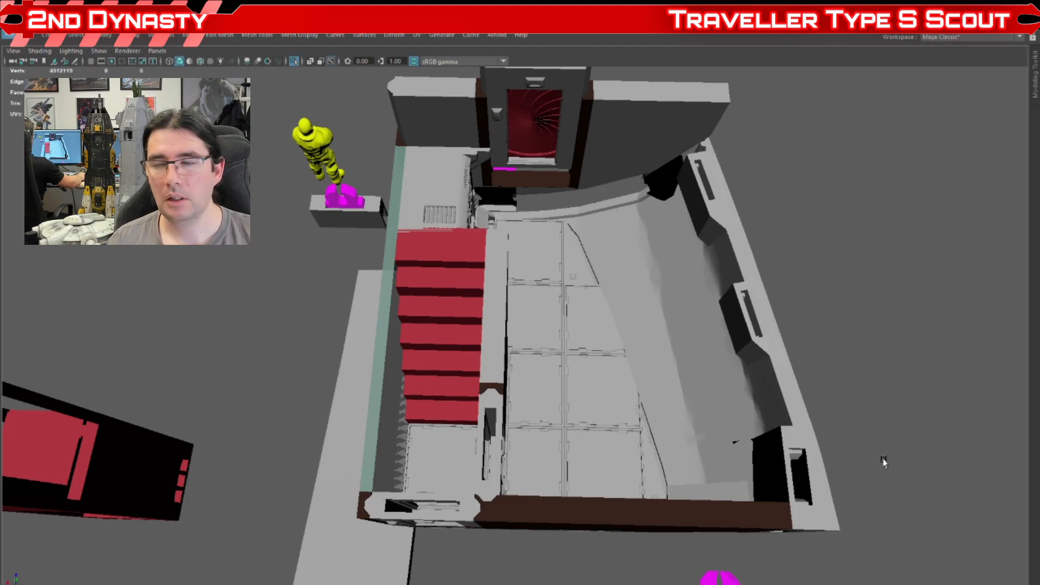
{"action": "left_click_drag", "start_coordinate": [896, 481], "coordinate": [792, 529], "text": "alt"}
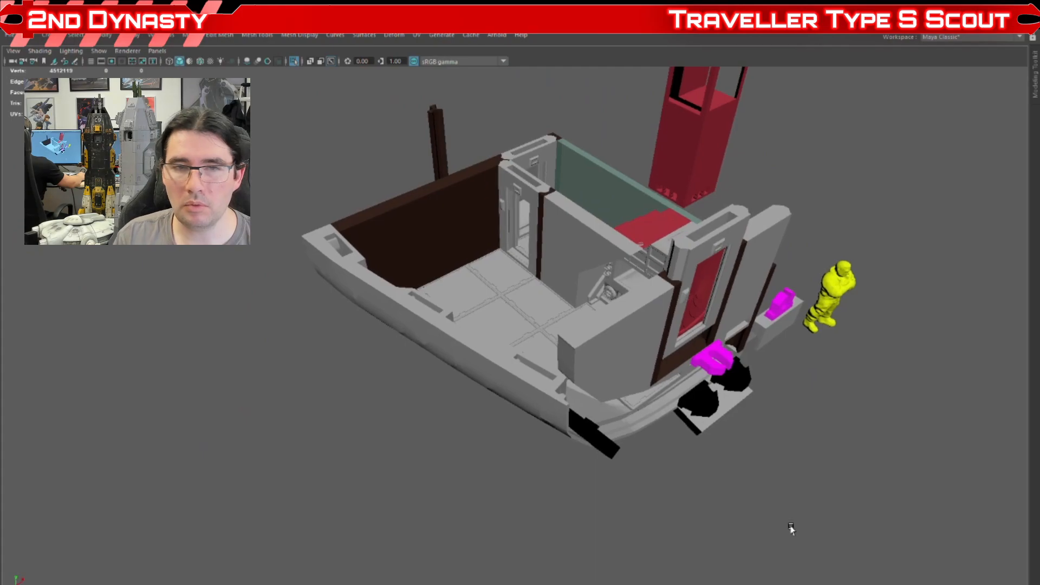
{"action": "left_click_drag", "start_coordinate": [726, 469], "coordinate": [689, 466], "text": "alt"}
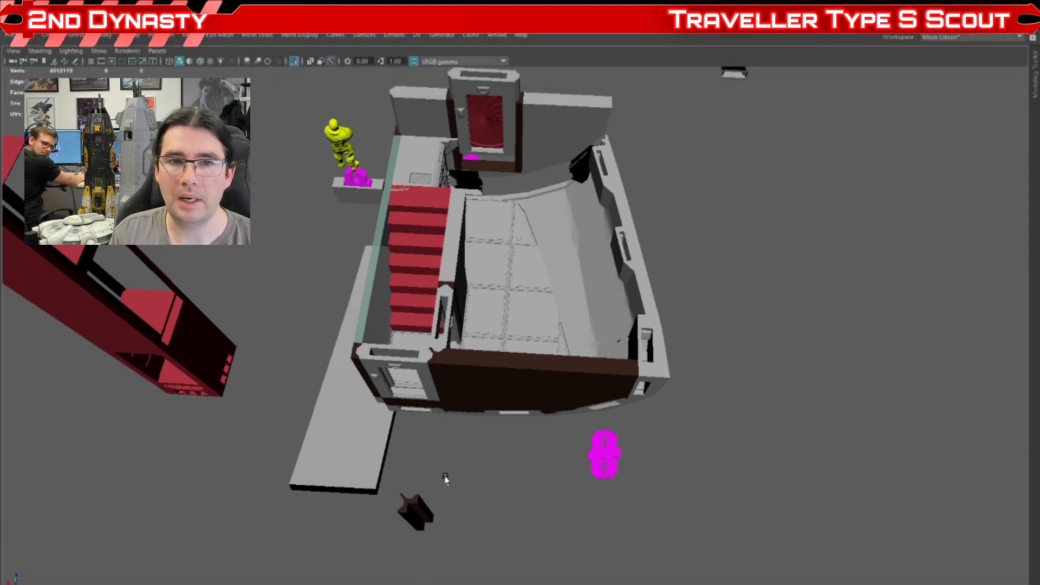
{"action": "mouse_move", "coordinate": [539, 139]}
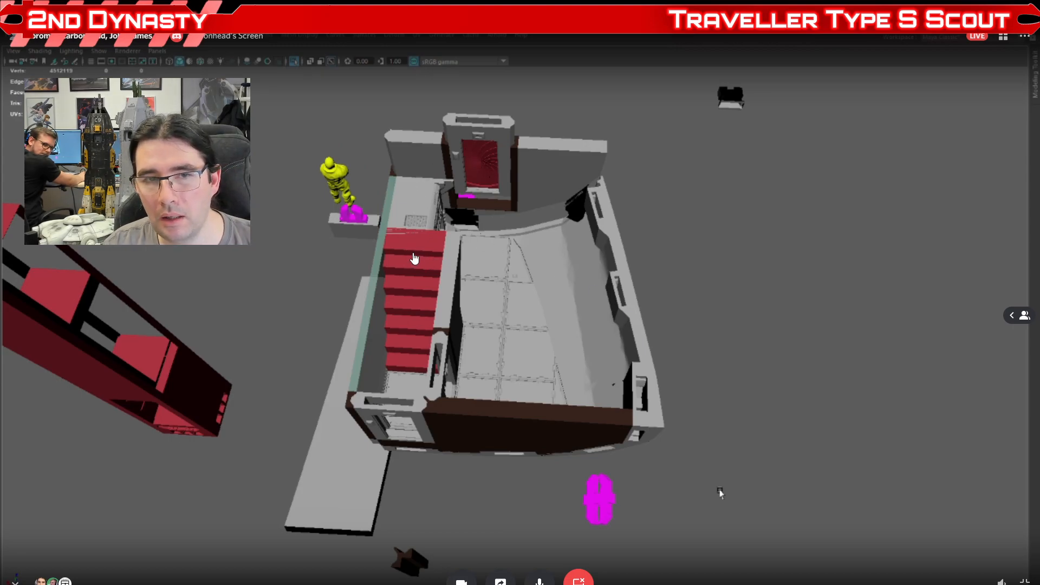
{"action": "left_click_drag", "start_coordinate": [723, 497], "coordinate": [559, 462], "text": "alt"}
{"action": "right_click_drag", "start_coordinate": [559, 462], "coordinate": [631, 474], "text": "alt"}
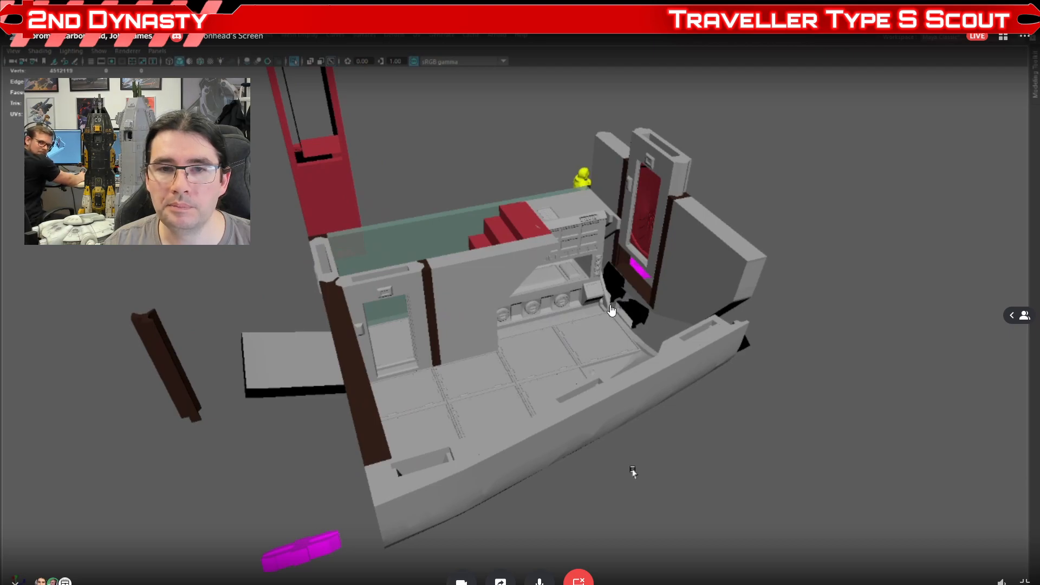
{"action": "left_click_drag", "start_coordinate": [622, 464], "coordinate": [676, 474], "text": "alt"}
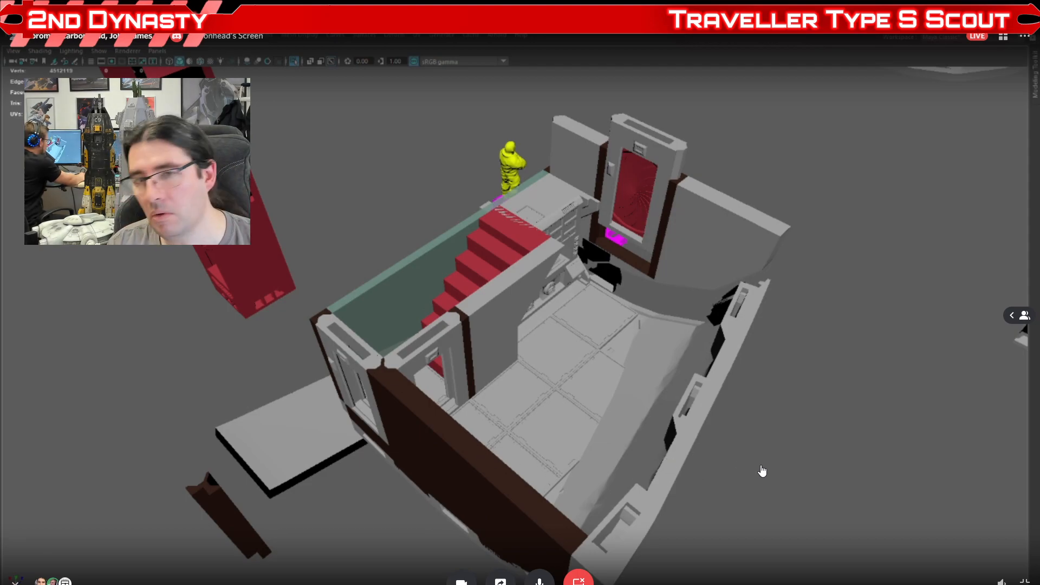
- Unhide the row of cylindrical pods along the medbay's curved wall and check how they sit beside the staircase
{"action": "key", "text": "ctrl+shift+h"}
{"action": "left_click_drag", "start_coordinate": [721, 433], "coordinate": [796, 408], "text": "alt"}
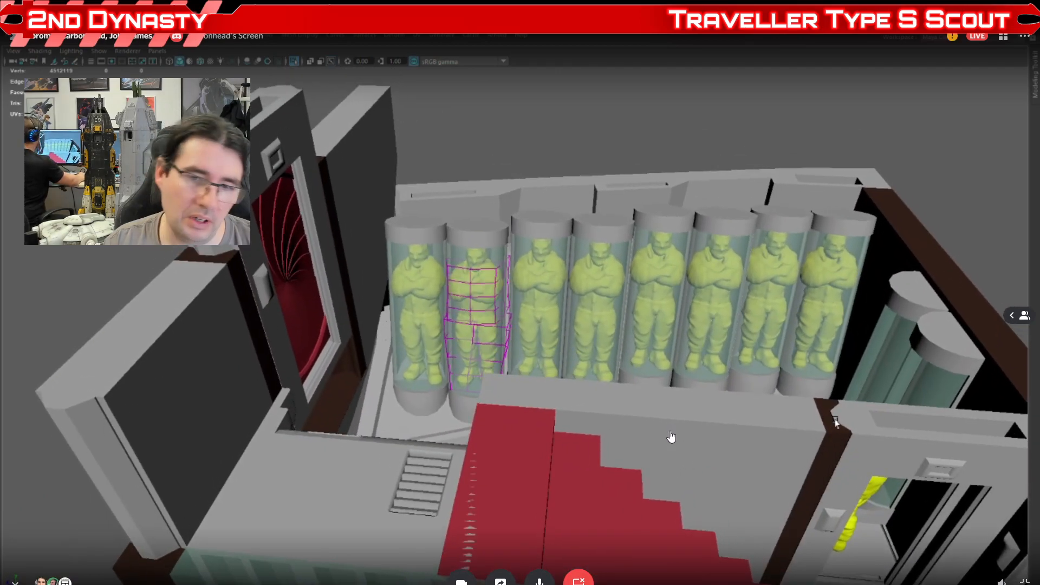
{"action": "left_click_drag", "start_coordinate": [768, 388], "coordinate": [747, 423], "text": "alt"}
{"action": "right_click_drag", "start_coordinate": [748, 422], "coordinate": [725, 442], "text": "alt"}
{"action": "left_click_drag", "start_coordinate": [725, 442], "coordinate": [580, 461], "text": "alt"}
{"action": "right_click_drag", "start_coordinate": [579, 462], "coordinate": [460, 427], "text": "alt"}
{"action": "left_click_drag", "start_coordinate": [460, 428], "coordinate": [598, 447], "text": "alt"}
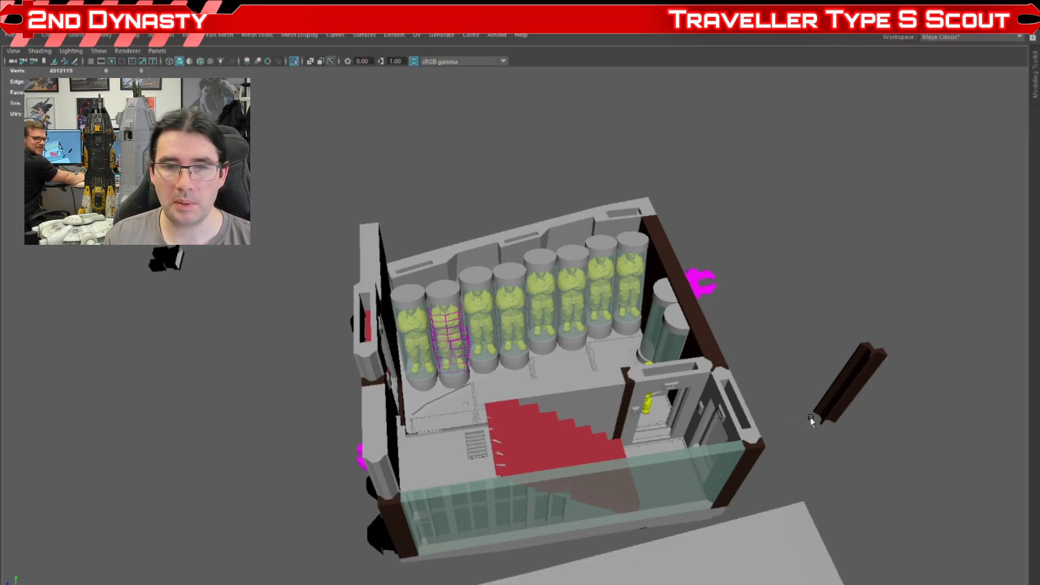
{"action": "left_click_drag", "start_coordinate": [822, 472], "coordinate": [696, 481], "text": "alt"}
- Restore the hidden interface panels with the timeline at frame 25, and switch to the Maya cockpit scene
{"action": "key", "text": "ctrl+space"}
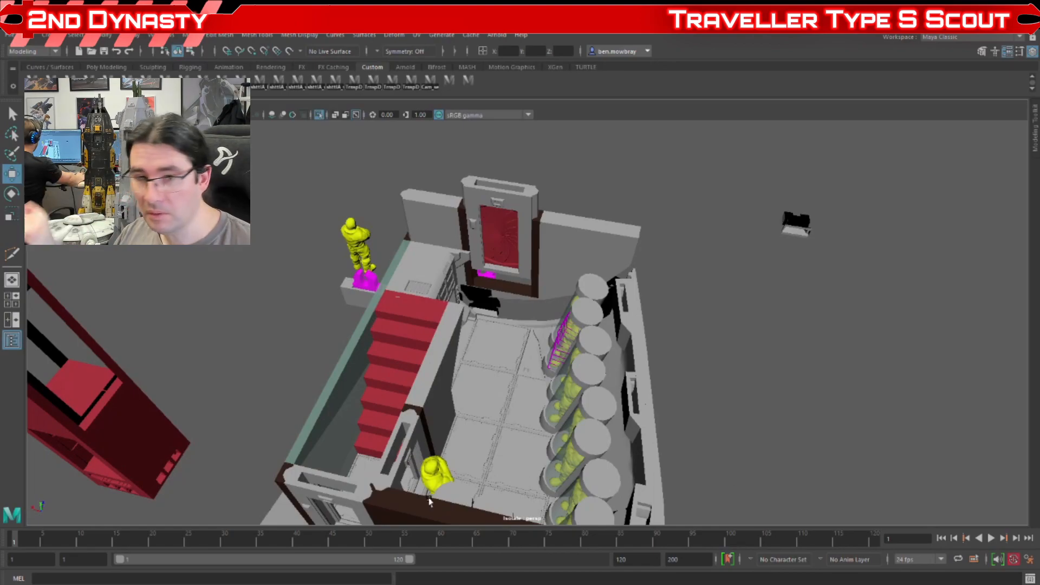
{"action": "left_click", "coordinate": [189, 538]}
{"action": "left_click_drag", "start_coordinate": [652, 451], "coordinate": [596, 458], "text": "alt"}
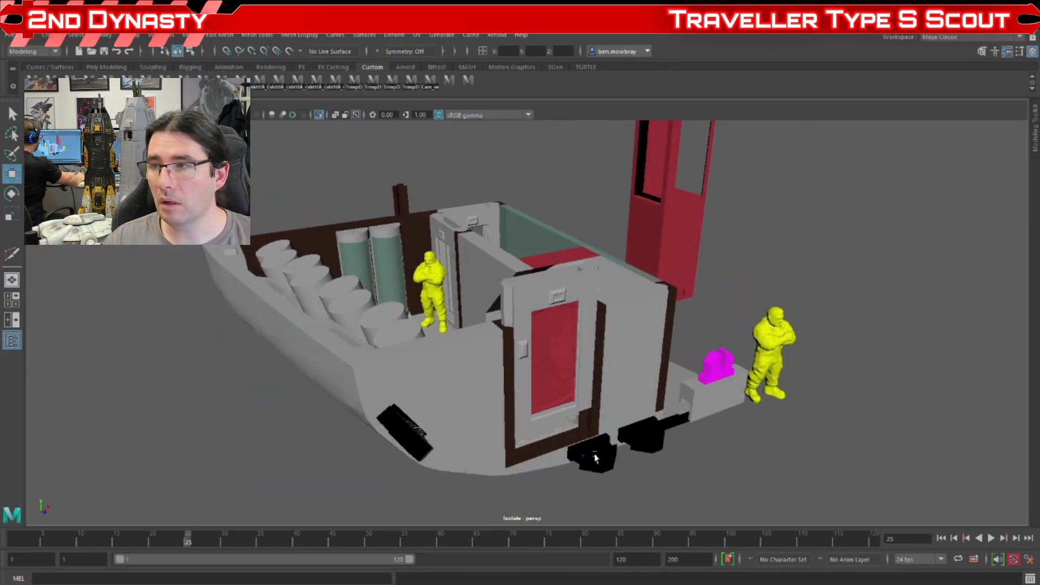
{"action": "middle_click_drag", "start_coordinate": [596, 458], "coordinate": [546, 447], "text": "alt"}
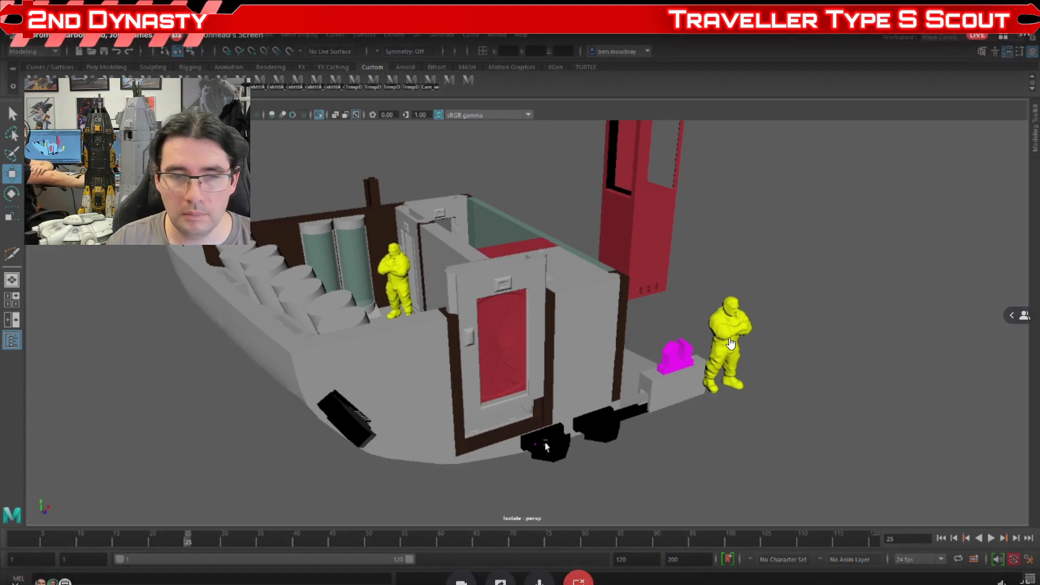
{"action": "key", "text": "super"}
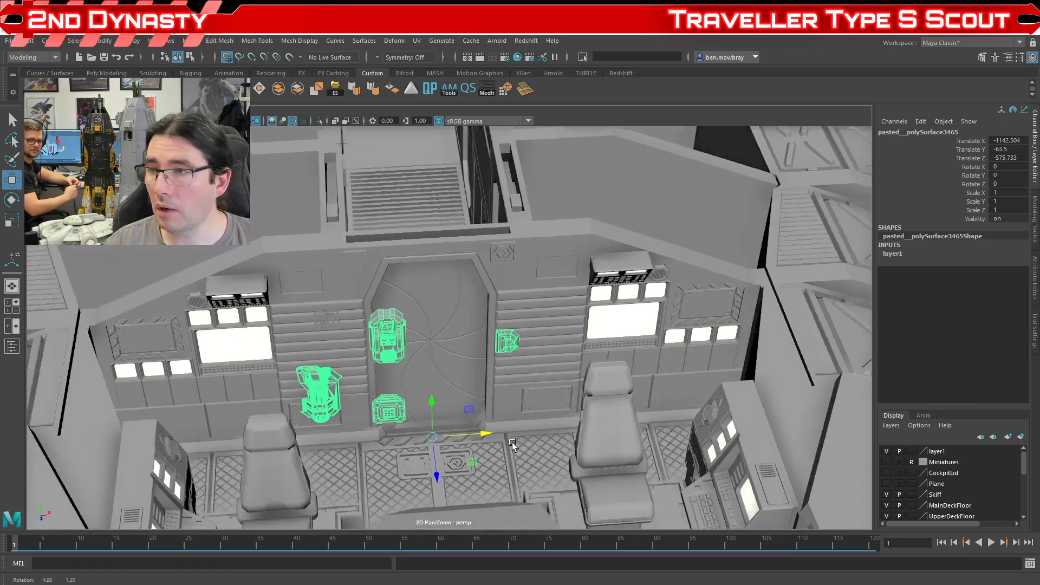
- Select the cockpit's rear bulkhead mesh and examine the iris door and wall fittings from several angles
{"action": "left_click_drag", "start_coordinate": [511, 446], "coordinate": [555, 440], "text": "alt"}
{"action": "middle_click_drag", "start_coordinate": [554, 439], "coordinate": [541, 401], "text": "alt"}
{"action": "left_click_drag", "start_coordinate": [541, 401], "coordinate": [441, 420], "text": "alt"}
{"action": "middle_click_drag", "start_coordinate": [442, 420], "coordinate": [420, 404], "text": "alt"}
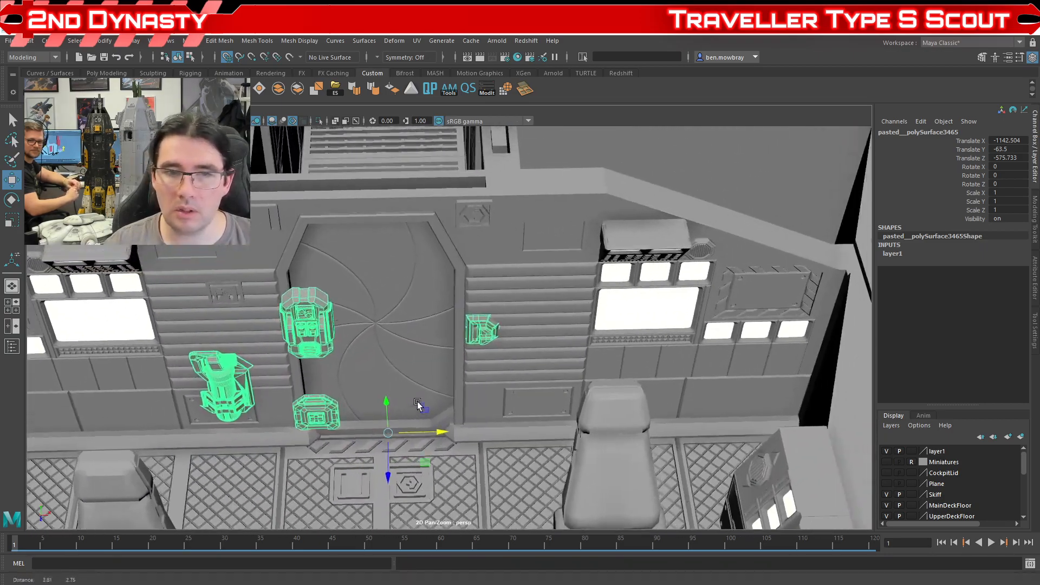
{"action": "right_click_drag", "start_coordinate": [420, 403], "coordinate": [550, 385], "text": "alt"}
{"action": "left_click_drag", "start_coordinate": [551, 385], "coordinate": [425, 330], "text": "alt"}
{"action": "key", "text": "super"}
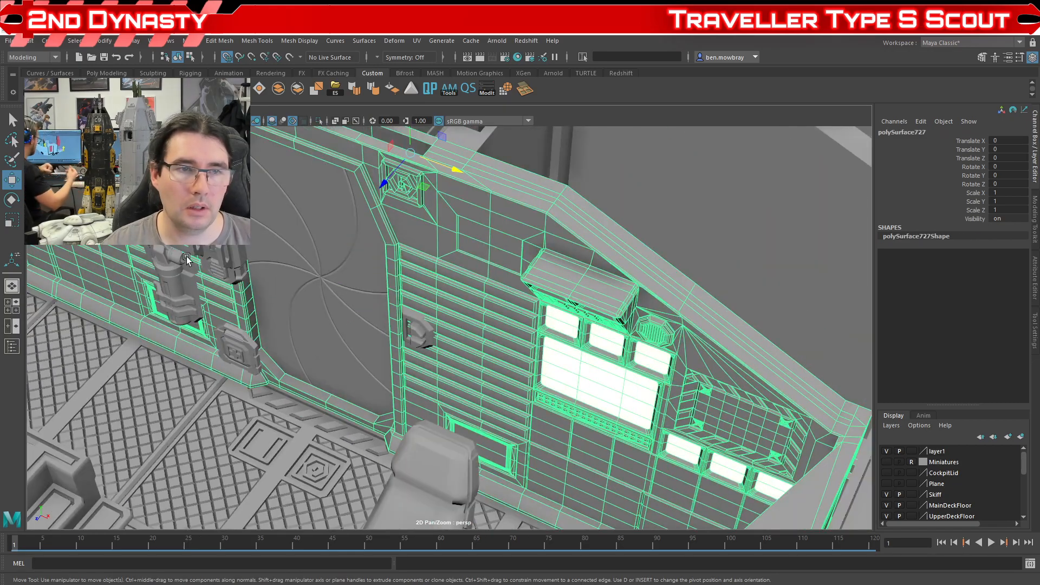
- Select the emergency sign on the ribbed wall beside the iris door and inspect the fittings around it
{"action": "right_click_drag", "start_coordinate": [233, 325], "coordinate": [289, 315], "text": "alt"}
{"action": "middle_click_drag", "start_coordinate": [289, 316], "coordinate": [423, 333], "text": "alt"}
{"action": "right_click_drag", "start_coordinate": [422, 333], "coordinate": [472, 356], "text": "alt"}
{"action": "left_click", "coordinate": [320, 289]}
{"action": "right_click_drag", "start_coordinate": [361, 311], "coordinate": [282, 325], "text": "alt"}
{"action": "left_click_drag", "start_coordinate": [412, 341], "coordinate": [441, 348], "text": "alt"}
{"action": "middle_click_drag", "start_coordinate": [441, 348], "coordinate": [435, 328], "text": "alt"}
{"action": "right_click_drag", "start_coordinate": [435, 328], "coordinate": [485, 330], "text": "alt"}
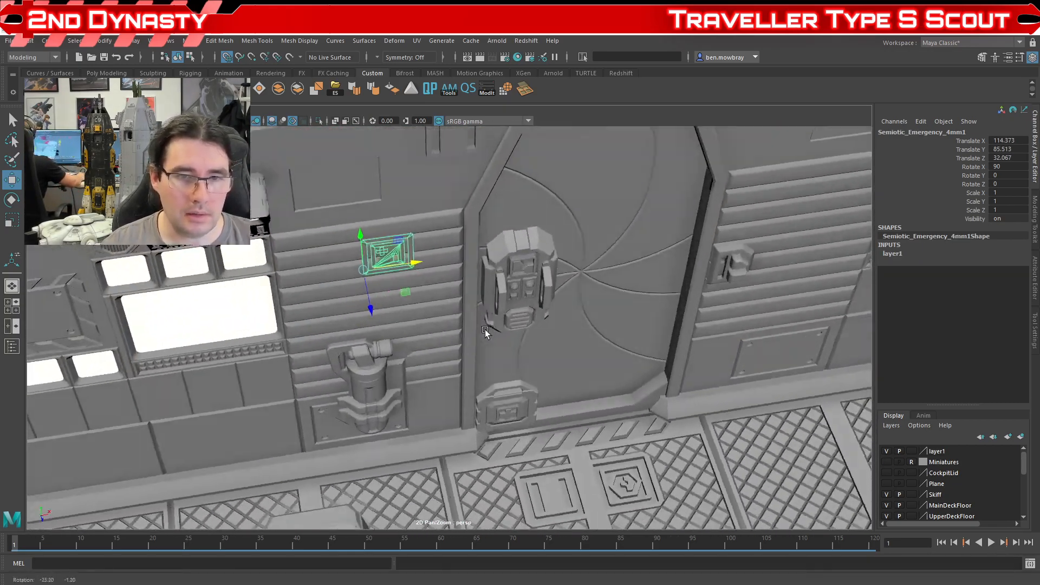
- Examine the side compartments behind the cockpit bulkhead and how their walls meet the corridor and iris door
{"action": "left_click_drag", "start_coordinate": [394, 404], "coordinate": [499, 436], "text": "alt"}
{"action": "scroll", "coordinate": [488, 423], "scroll_direction": "down", "scroll_amount": 2}
{"action": "scroll", "coordinate": [455, 339], "scroll_direction": "down", "scroll_amount": 2}
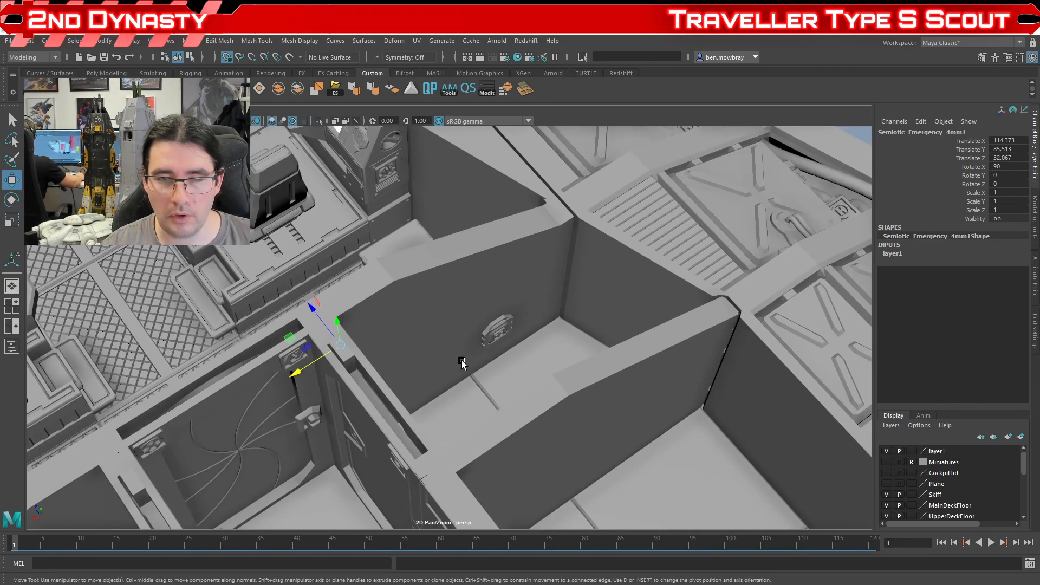
{"action": "left_click_drag", "start_coordinate": [542, 423], "coordinate": [462, 378], "text": "alt"}
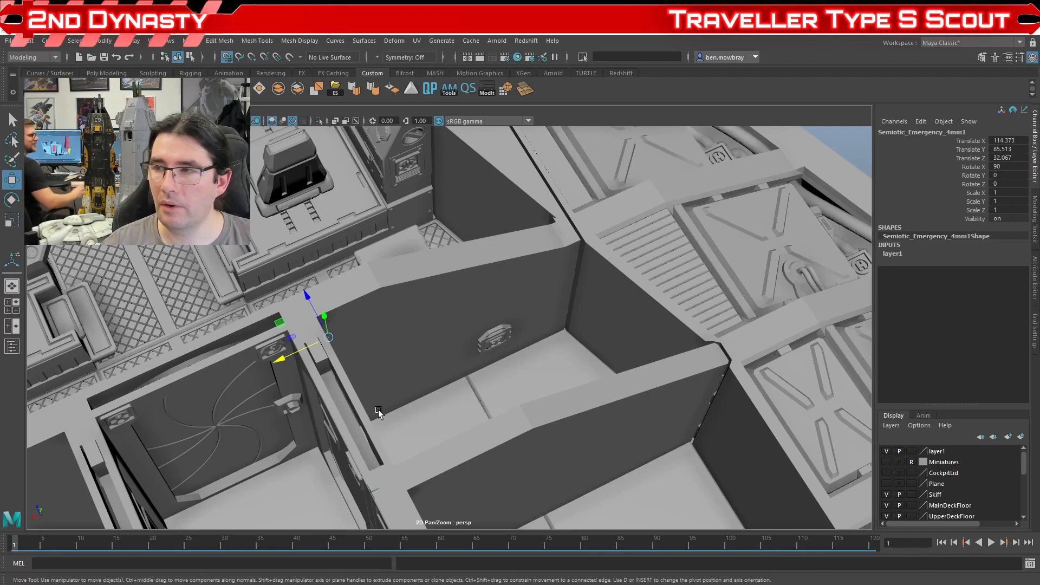
{"action": "middle_click_drag", "start_coordinate": [385, 382], "coordinate": [442, 401], "text": "alt"}
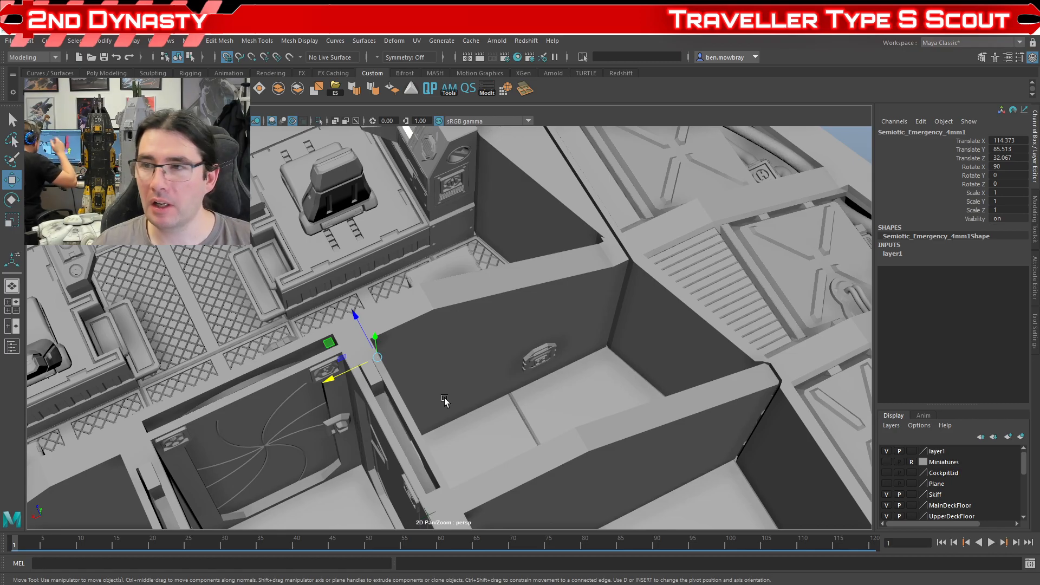
{"action": "left_click_drag", "start_coordinate": [279, 434], "coordinate": [355, 441], "text": "alt"}
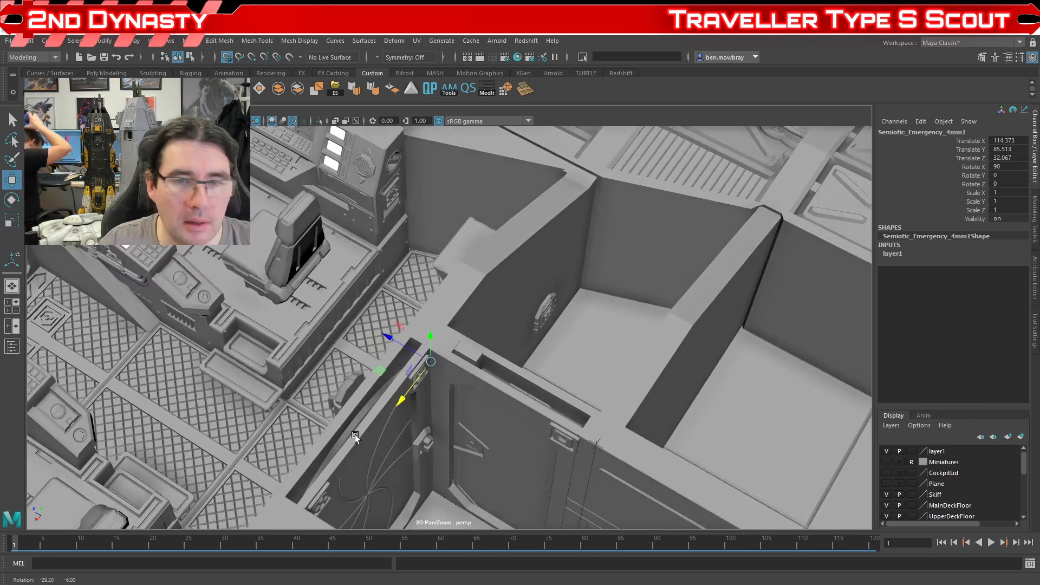
{"action": "right_click_drag", "start_coordinate": [355, 441], "coordinate": [309, 443], "text": "alt"}
{"action": "left_click_drag", "start_coordinate": [309, 444], "coordinate": [470, 424], "text": "alt"}
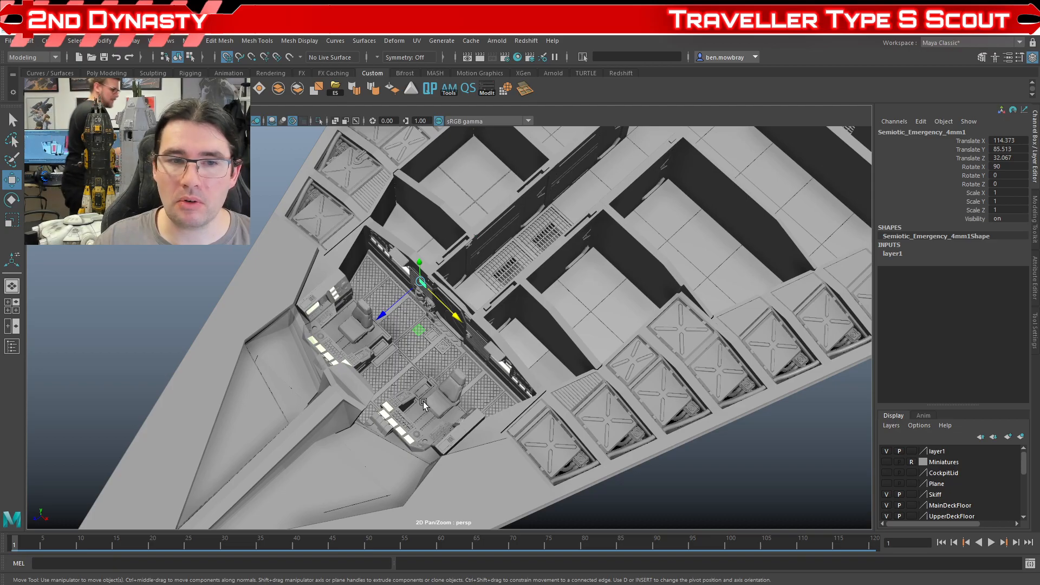
- Examine the deck from the cockpit seats back along the central corridor, its sliding doors and the adjoining rooms
{"action": "left_click_drag", "start_coordinate": [530, 383], "coordinate": [484, 388], "text": "alt"}
{"action": "scroll", "coordinate": [484, 388], "scroll_direction": "up", "scroll_amount": 5}
{"action": "middle_click_drag", "start_coordinate": [483, 388], "coordinate": [412, 418], "text": "alt"}
{"action": "left_click_drag", "start_coordinate": [412, 418], "coordinate": [468, 385], "text": "alt"}
{"action": "scroll", "coordinate": [479, 404], "scroll_direction": "down", "scroll_amount": 5}
{"action": "scroll", "coordinate": [381, 407], "scroll_direction": "up", "scroll_amount": 5}
{"action": "scroll", "coordinate": [381, 408], "scroll_direction": "down", "scroll_amount": 3}
{"action": "scroll", "coordinate": [389, 396], "scroll_direction": "down", "scroll_amount": 4}
{"action": "middle_click_drag", "start_coordinate": [468, 385], "coordinate": [458, 395], "text": "alt"}
{"action": "left_click_drag", "start_coordinate": [457, 392], "coordinate": [375, 405], "text": "alt"}
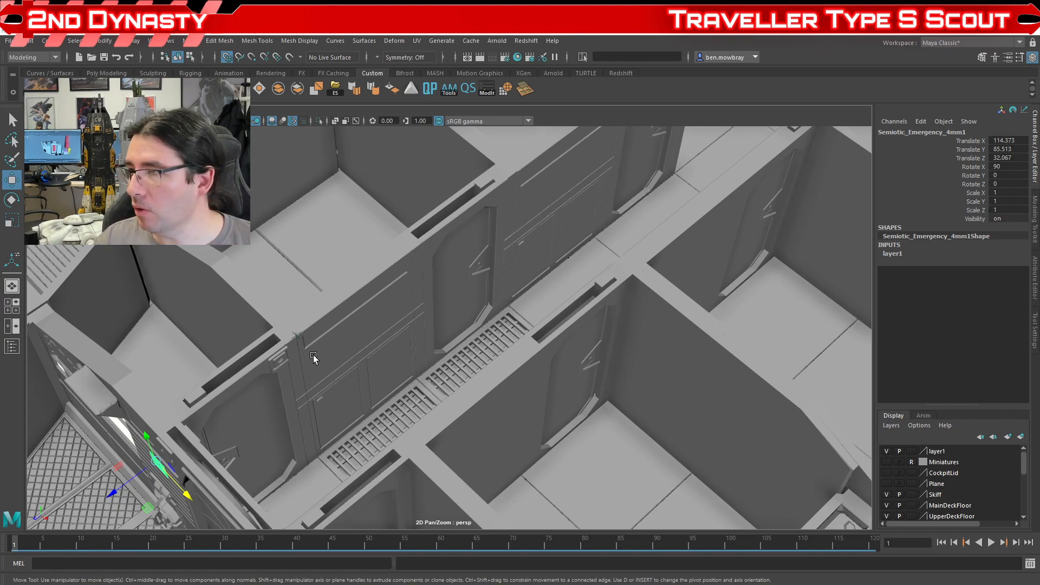
{"action": "left_click_drag", "start_coordinate": [274, 374], "coordinate": [312, 411], "text": "alt"}
{"action": "left_click_drag", "start_coordinate": [309, 402], "coordinate": [426, 381], "text": "alt"}
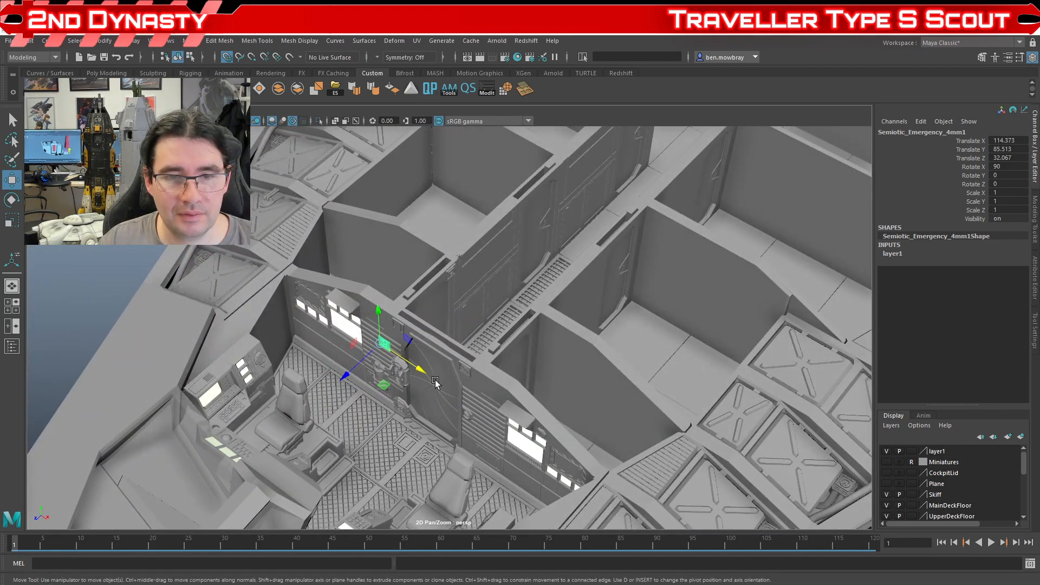
- Select the iris door in the cockpit's rear bulkhead and view it from the front
{"action": "scroll", "coordinate": [432, 382], "scroll_direction": "up", "scroll_amount": 5}
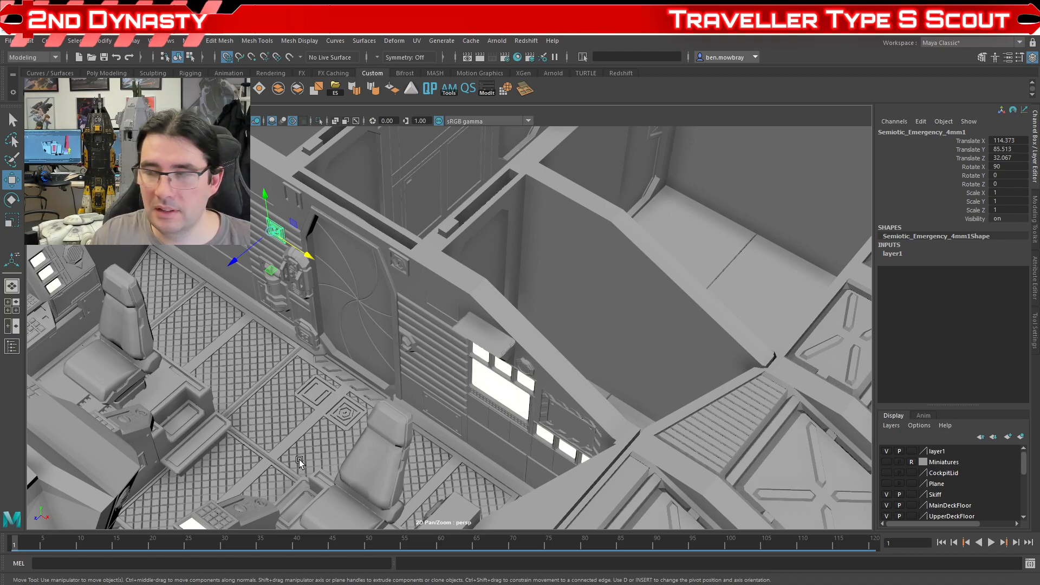
{"action": "left_click_drag", "start_coordinate": [321, 410], "coordinate": [385, 418], "text": "alt"}
{"action": "middle_click_drag", "start_coordinate": [385, 417], "coordinate": [386, 405], "text": "alt"}
{"action": "left_click_drag", "start_coordinate": [386, 405], "coordinate": [79, 249], "text": "alt"}
{"action": "left_click", "coordinate": [441, 369]}
{"action": "scroll", "coordinate": [428, 385], "scroll_direction": "down", "scroll_amount": 4}
{"action": "left_click", "coordinate": [81, 251]}
{"action": "left_click_drag", "start_coordinate": [285, 368], "coordinate": [472, 347], "text": "alt"}
{"action": "left_click", "coordinate": [472, 346]}
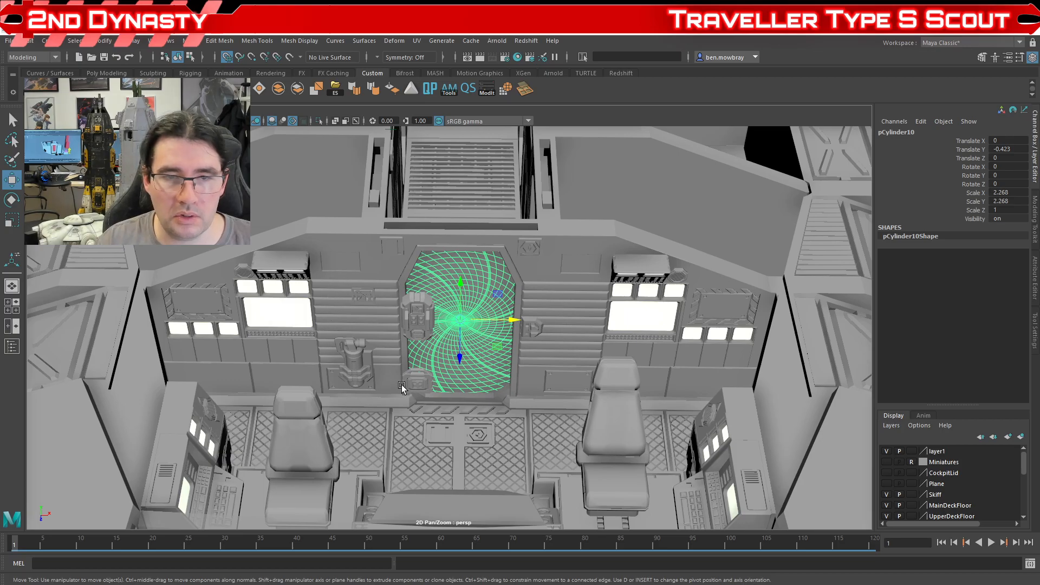
- Check the parts around the iris door, undo the last change and clear the selection
{"action": "right_click_drag", "start_coordinate": [403, 388], "coordinate": [271, 387], "text": "alt"}
{"action": "left_click", "coordinate": [179, 451]}
{"action": "right_click_drag", "start_coordinate": [179, 451], "coordinate": [287, 464], "text": "alt"}
{"action": "left_click_drag", "start_coordinate": [287, 464], "coordinate": [199, 460], "text": "alt"}
{"action": "middle_click_drag", "start_coordinate": [379, 389], "coordinate": [279, 448], "text": "alt"}
{"action": "left_click", "coordinate": [360, 255]}
{"action": "left_click", "coordinate": [363, 251]}
{"action": "left_click_drag", "start_coordinate": [360, 312], "coordinate": [479, 329]}
{"action": "key", "text": "ctrl+z"}
{"action": "right_click_drag", "start_coordinate": [378, 345], "coordinate": [253, 279], "text": "alt"}
{"action": "left_click", "coordinate": [253, 279]}
- Examine the deck layout, comparing the cockpit with the central corridor, cabins and grated rear area
{"action": "left_click_drag", "start_coordinate": [378, 341], "coordinate": [492, 342], "text": "alt"}
{"action": "right_click_drag", "start_coordinate": [492, 342], "coordinate": [466, 371], "text": "alt"}
{"action": "left_click_drag", "start_coordinate": [466, 371], "coordinate": [448, 373], "text": "alt"}
{"action": "middle_click_drag", "start_coordinate": [448, 373], "coordinate": [449, 355], "text": "alt"}
{"action": "left_click_drag", "start_coordinate": [449, 353], "coordinate": [472, 353], "text": "alt"}
{"action": "left_click_drag", "start_coordinate": [415, 271], "coordinate": [357, 302], "text": "alt"}
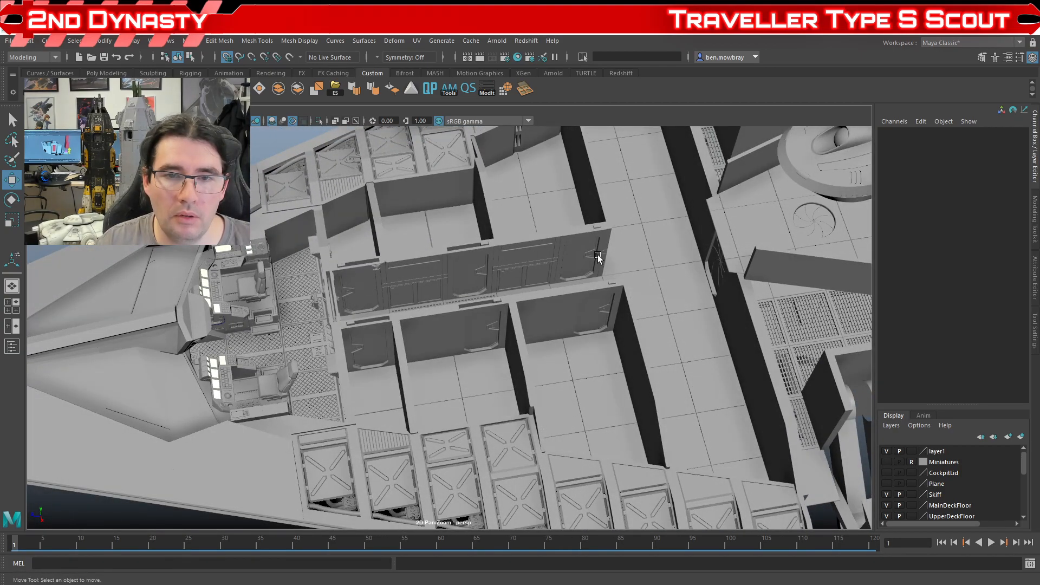
{"action": "left_click_drag", "start_coordinate": [511, 314], "coordinate": [527, 344], "text": "alt"}
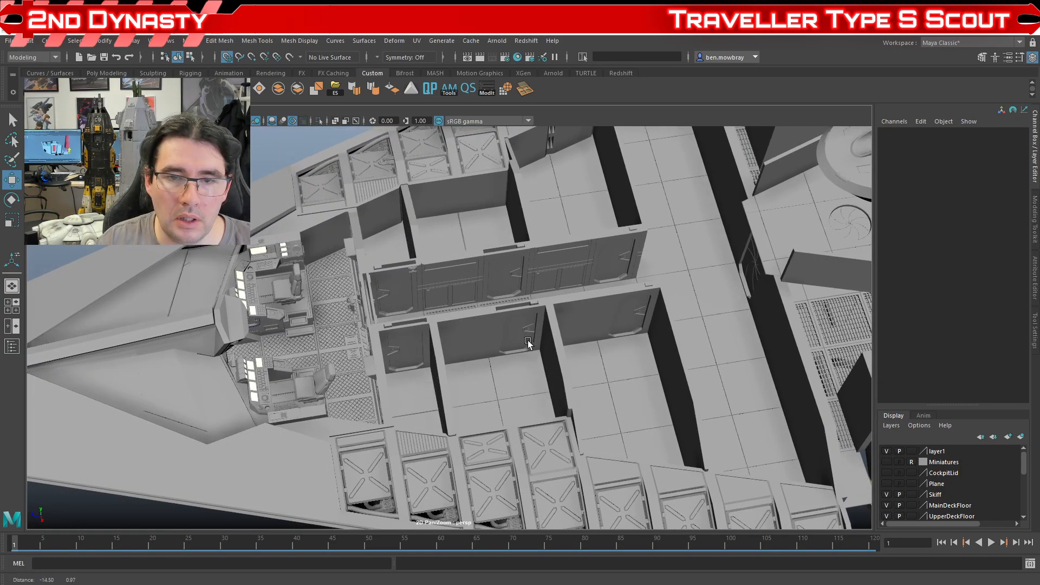
{"action": "right_click_drag", "start_coordinate": [527, 343], "coordinate": [509, 411], "text": "alt"}
{"action": "left_click_drag", "start_coordinate": [509, 410], "coordinate": [499, 414], "text": "alt"}
{"action": "middle_click_drag", "start_coordinate": [499, 413], "coordinate": [392, 443], "text": "alt"}
{"action": "left_click_drag", "start_coordinate": [391, 445], "coordinate": [433, 446], "text": "alt"}
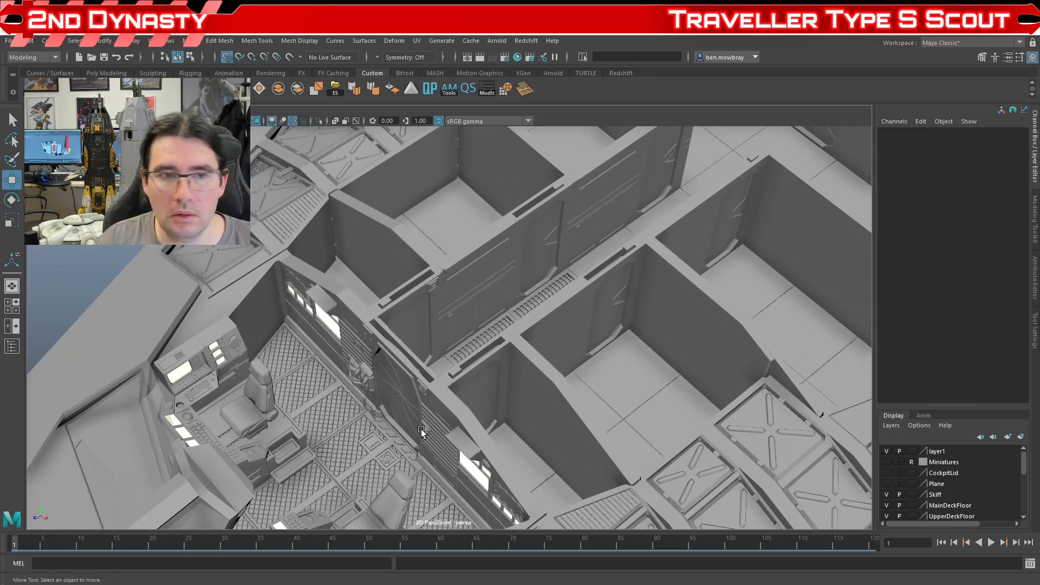
{"action": "mouse_move", "coordinate": [356, 376]}
{"action": "left_mouse_down", "text": "alt"}
{"action": "mouse_move", "coordinate": [326, 411]}
{"action": "mouse_move", "coordinate": [514, 369]}
{"action": "mouse_move", "coordinate": [533, 389]}
{"action": "mouse_move", "coordinate": [492, 406]}
{"action": "mouse_move", "coordinate": [425, 365]}
{"action": "mouse_move", "coordinate": [451, 379]}
{"action": "mouse_move", "coordinate": [370, 370]}
{"action": "left_mouse_up", "text": "alt"}
{"action": "right_click_drag", "start_coordinate": [369, 370], "coordinate": [411, 383], "text": "alt"}
{"action": "left_click_drag", "start_coordinate": [411, 382], "coordinate": [471, 380], "text": "alt"}
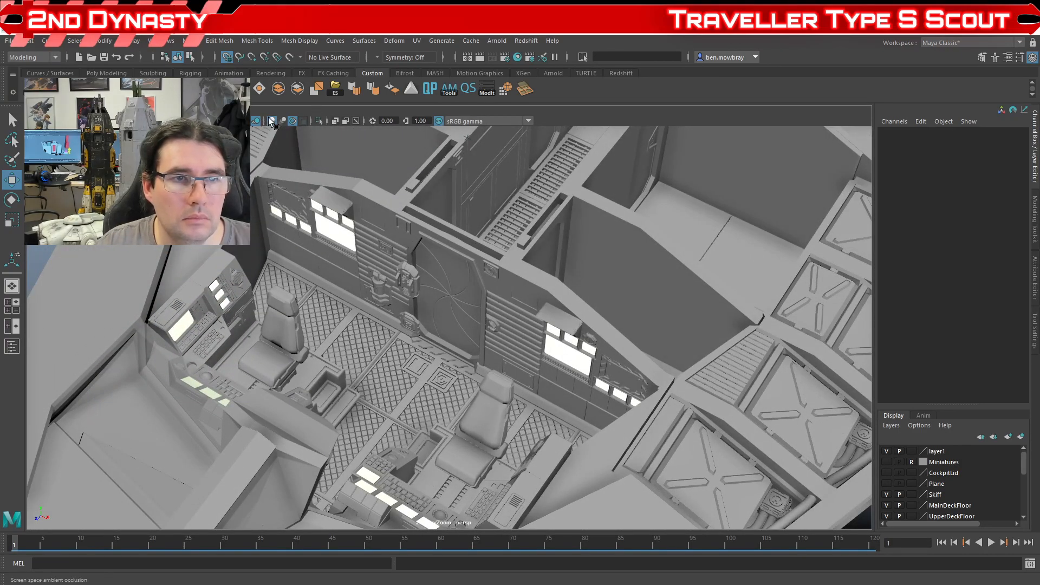
- Try sliding the corridor's first two doors open into their wall pockets, by about 13.5 and 15.2 cm, and undo the moves
{"action": "left_click_drag", "start_coordinate": [418, 224], "coordinate": [413, 299], "text": "alt"}
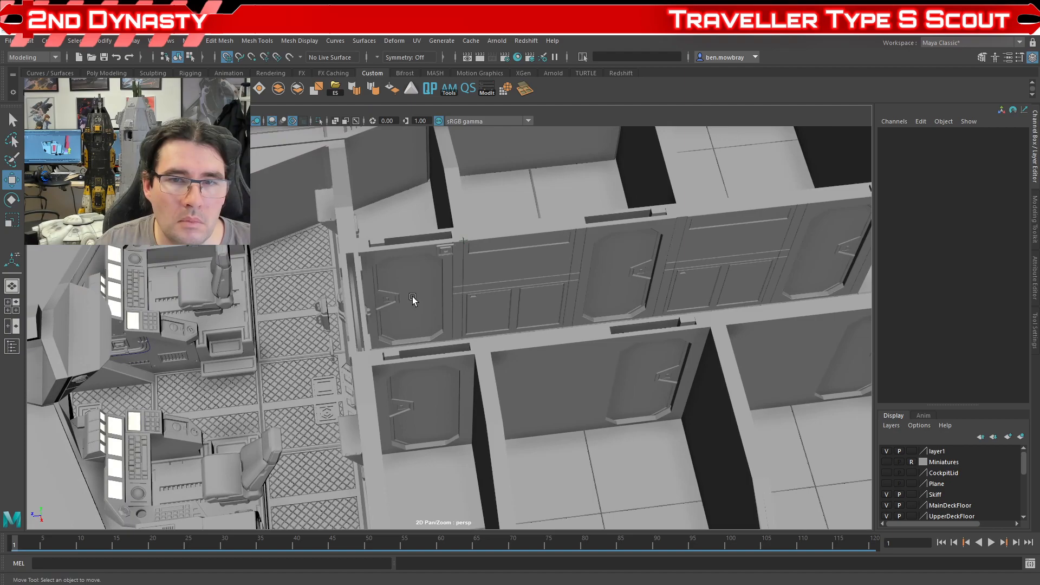
{"action": "left_click", "coordinate": [414, 299]}
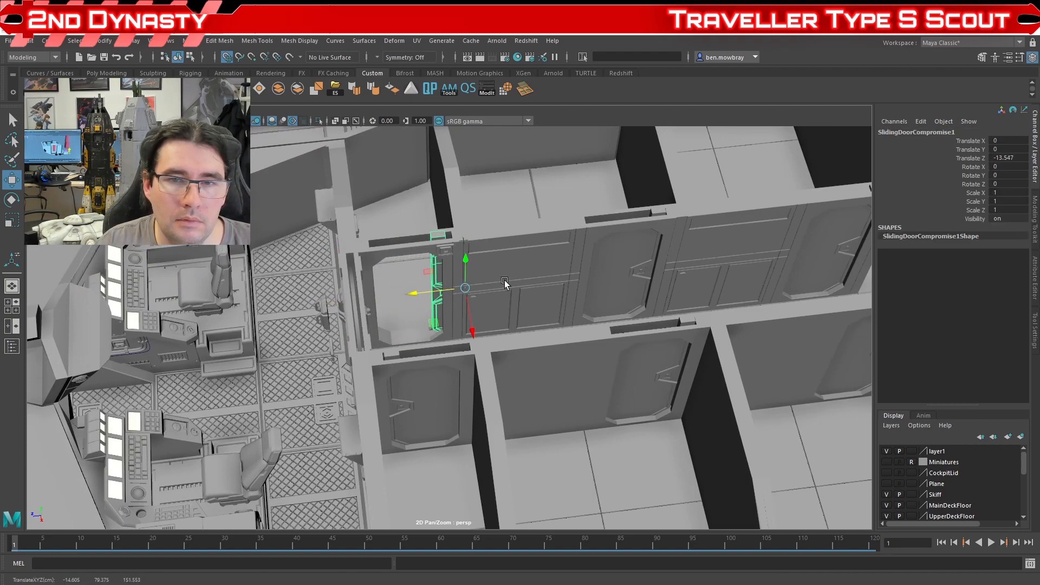
{"action": "left_click", "coordinate": [608, 274]}
{"action": "left_click_drag", "start_coordinate": [606, 277], "coordinate": [563, 280]}
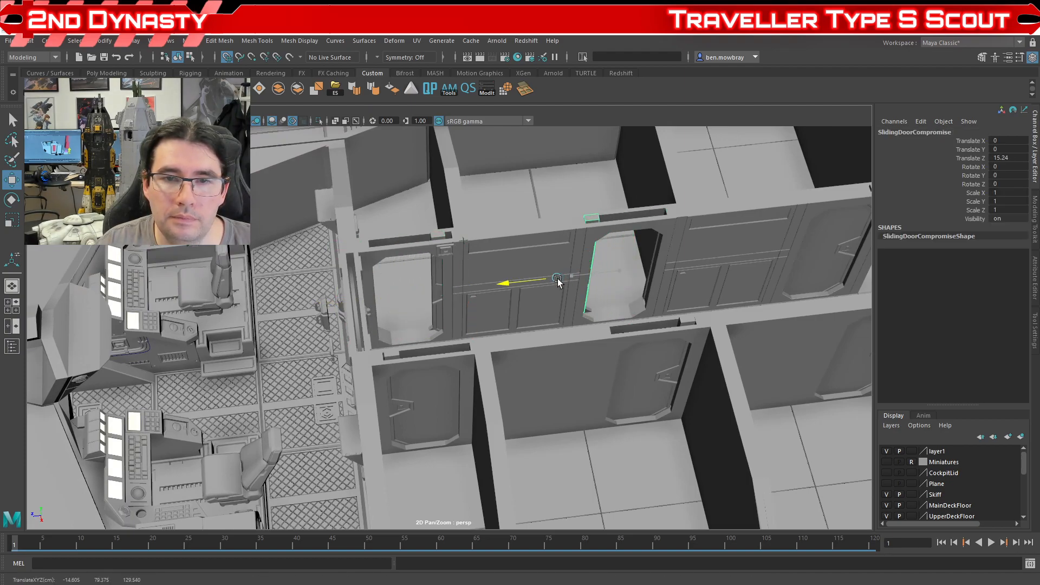
{"action": "scroll", "coordinate": [500, 284], "scroll_direction": "down", "scroll_amount": 3}
{"action": "key", "text": "ctrl+z"}
{"action": "key", "text": "ctrl+z"}
{"action": "key", "text": "ctrl+z"}
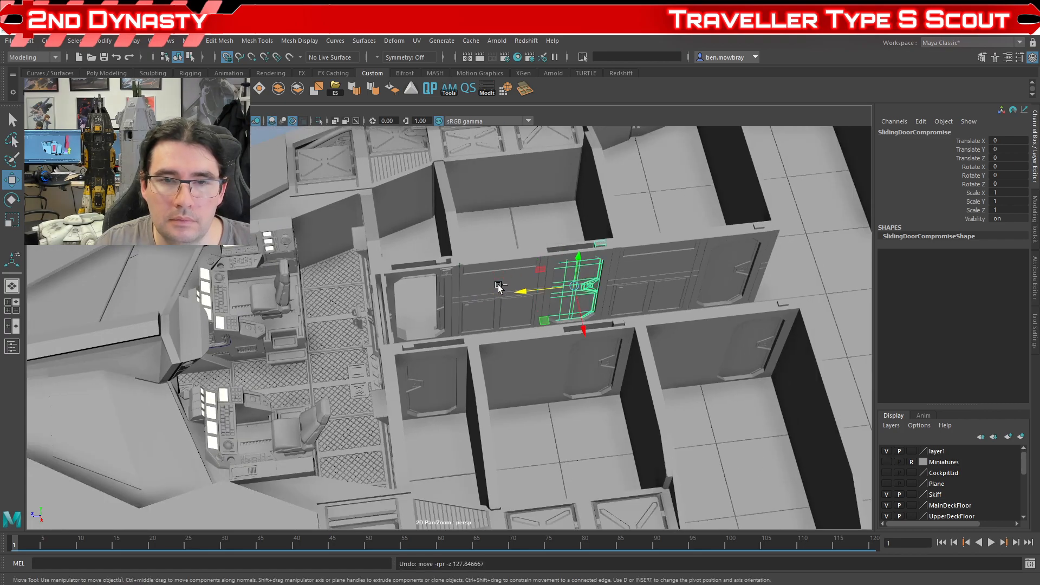
- Clear the door selection and review the cockpit's seats, consoles and rear bulkhead together
{"action": "left_click", "coordinate": [255, 173]}
{"action": "left_click_drag", "start_coordinate": [276, 211], "coordinate": [426, 301], "text": "alt"}
{"action": "scroll", "coordinate": [427, 300], "scroll_direction": "up", "scroll_amount": 3}
{"action": "middle_click_drag", "start_coordinate": [427, 300], "coordinate": [415, 274], "text": "alt"}
{"action": "mouse_move", "coordinate": [415, 273]}
{"action": "left_mouse_down", "text": "alt"}
{"action": "mouse_move", "coordinate": [472, 282]}
{"action": "mouse_move", "coordinate": [415, 285]}
{"action": "left_mouse_up", "text": "alt"}
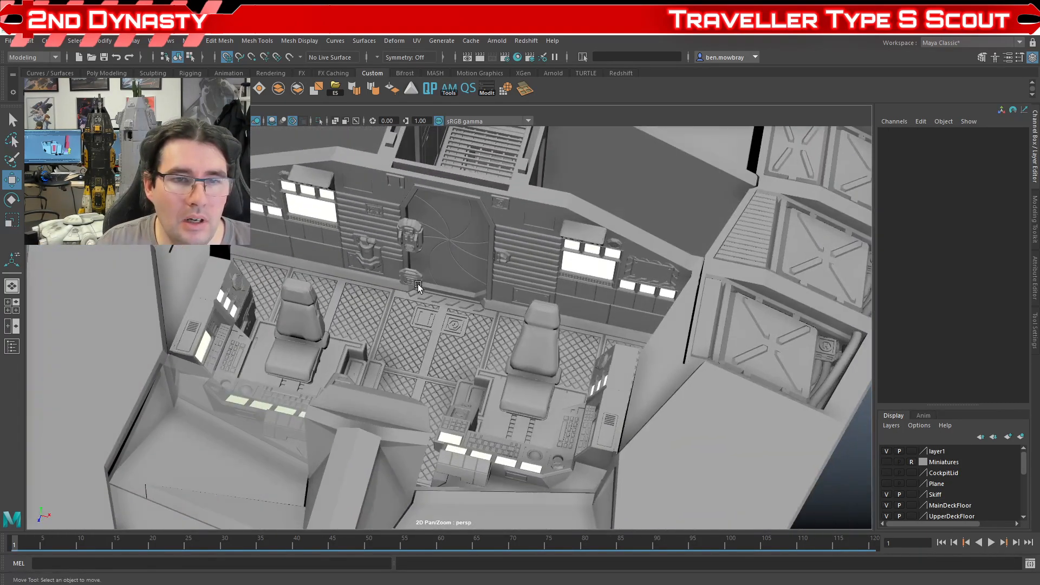
- Select the rear bulkhead mesh and inspect the control box, ribbed panelling and screens beside the iris door
{"action": "middle_click_drag", "start_coordinate": [415, 285], "coordinate": [372, 350], "text": "alt"}
{"action": "scroll", "coordinate": [372, 351], "scroll_direction": "up", "scroll_amount": 4}
{"action": "left_click_drag", "start_coordinate": [371, 351], "coordinate": [435, 334], "text": "alt"}
{"action": "right_click_drag", "start_coordinate": [435, 333], "coordinate": [516, 346], "text": "alt"}
{"action": "left_click", "coordinate": [569, 300]}
{"action": "middle_click_drag", "start_coordinate": [516, 346], "coordinate": [467, 409], "text": "alt"}
{"action": "mouse_move", "coordinate": [467, 408]}
{"action": "right_mouse_down", "text": "alt"}
{"action": "mouse_move", "coordinate": [497, 388]}
{"action": "mouse_move", "coordinate": [465, 394]}
{"action": "right_mouse_up", "text": "alt"}
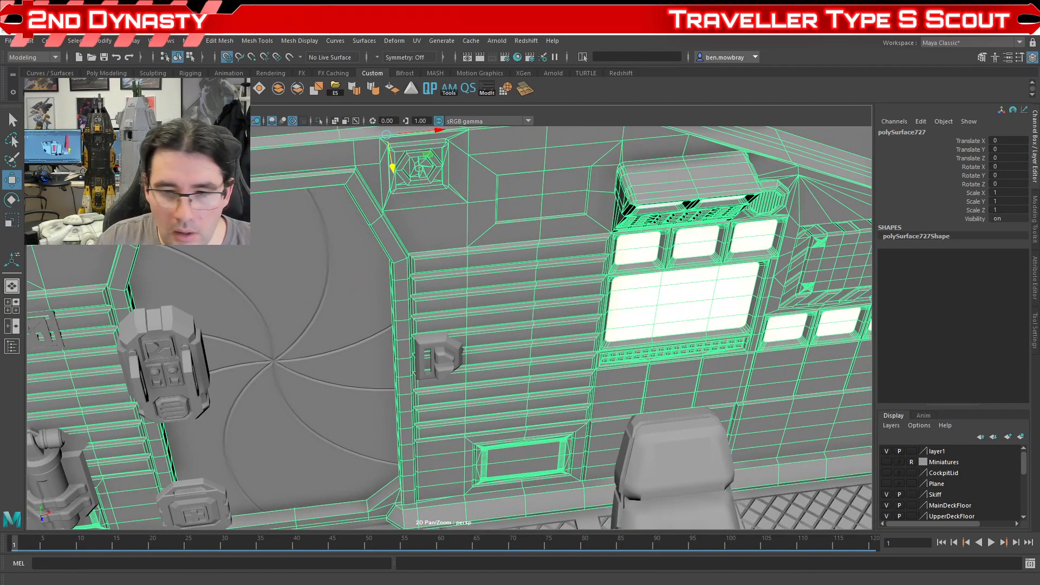
- View the colour cockpit illustration in Photos, and preview 4a3af0855f36a109e70269100b957590.jpg from the Reference folder in File Explorer
{"action": "key", "text": "alt+Tab"}
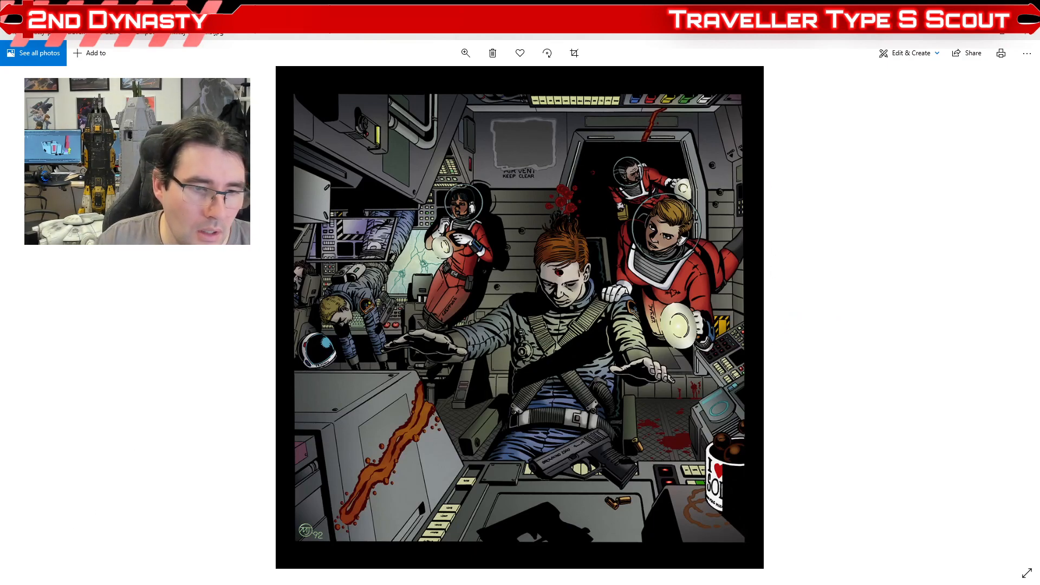
{"action": "key", "text": "alt+Tab"}
{"action": "scroll", "coordinate": [262, 285], "scroll_direction": "down", "scroll_amount": 5}
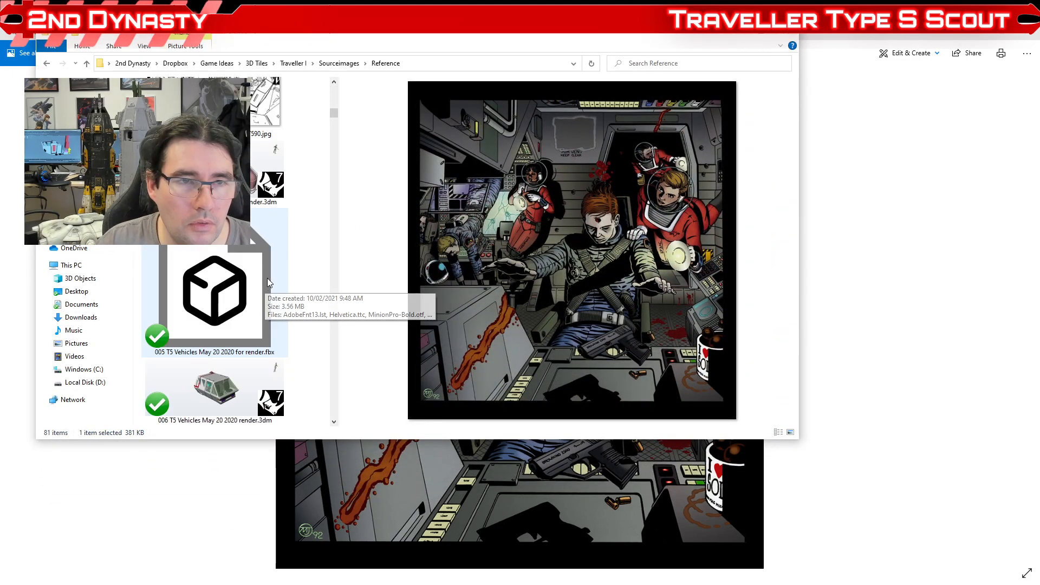
{"action": "left_click", "coordinate": [250, 282]}
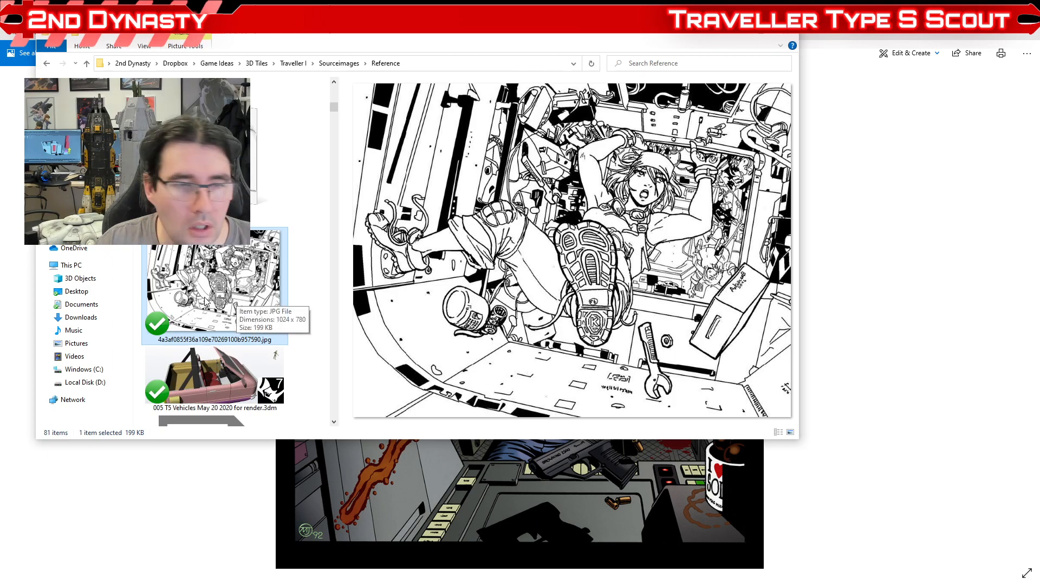
- Browse past the ship plans in the Reference folder and preview the cockpit drawing 1385010019888.jpg
{"action": "scroll", "coordinate": [249, 279], "scroll_direction": "down", "scroll_amount": 10}
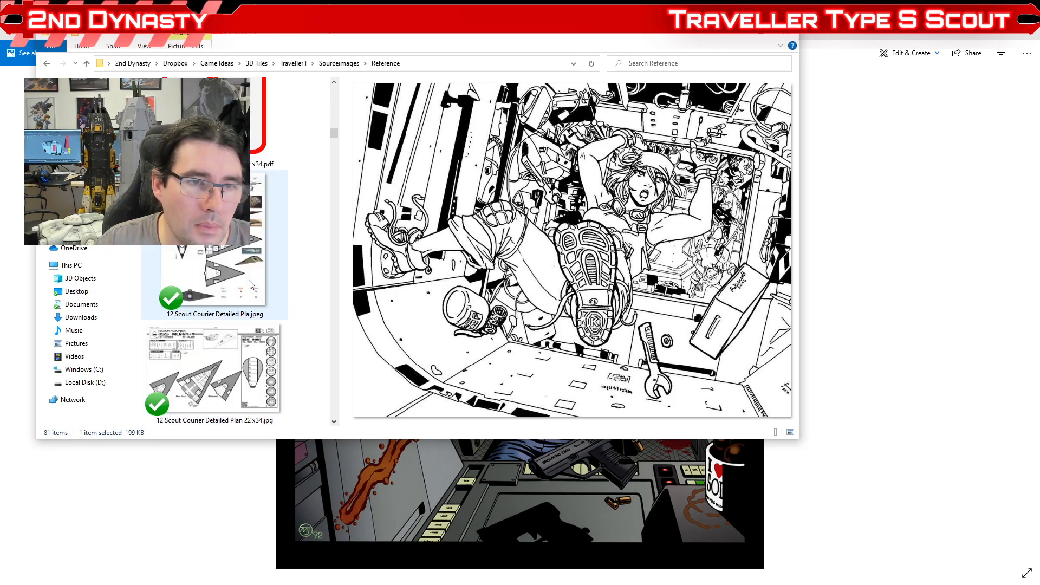
{"action": "scroll", "coordinate": [249, 282], "scroll_direction": "down", "scroll_amount": 13}
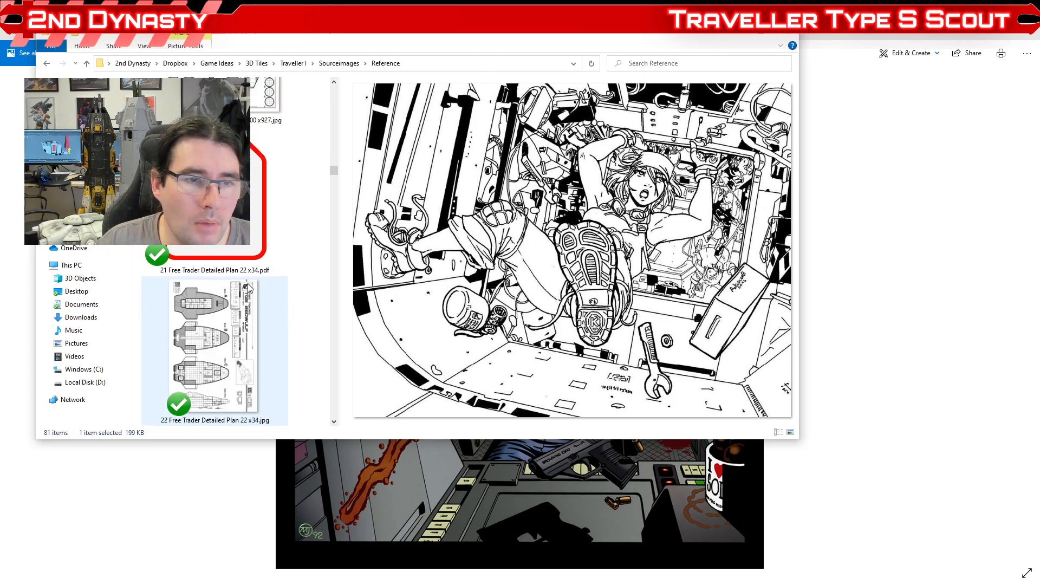
{"action": "scroll", "coordinate": [248, 287], "scroll_direction": "down", "scroll_amount": 10}
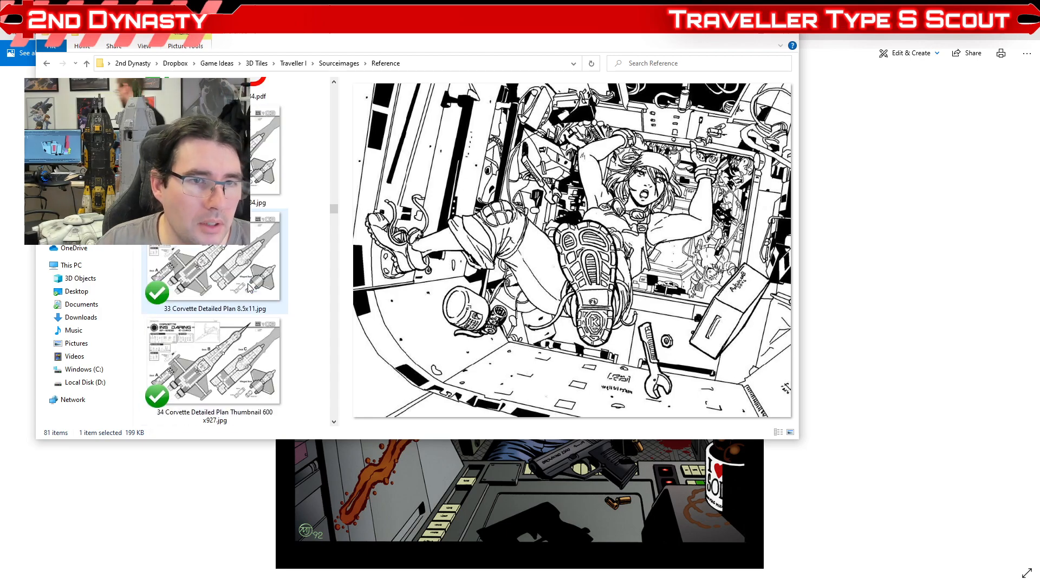
{"action": "scroll", "coordinate": [249, 287], "scroll_direction": "down", "scroll_amount": 18}
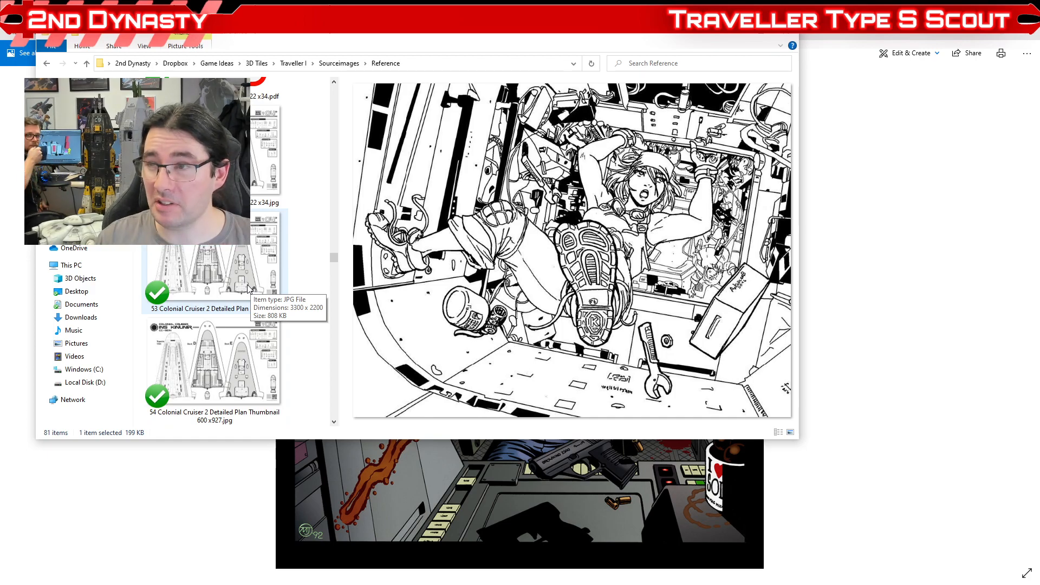
{"action": "scroll", "coordinate": [246, 285], "scroll_direction": "down", "scroll_amount": 5}
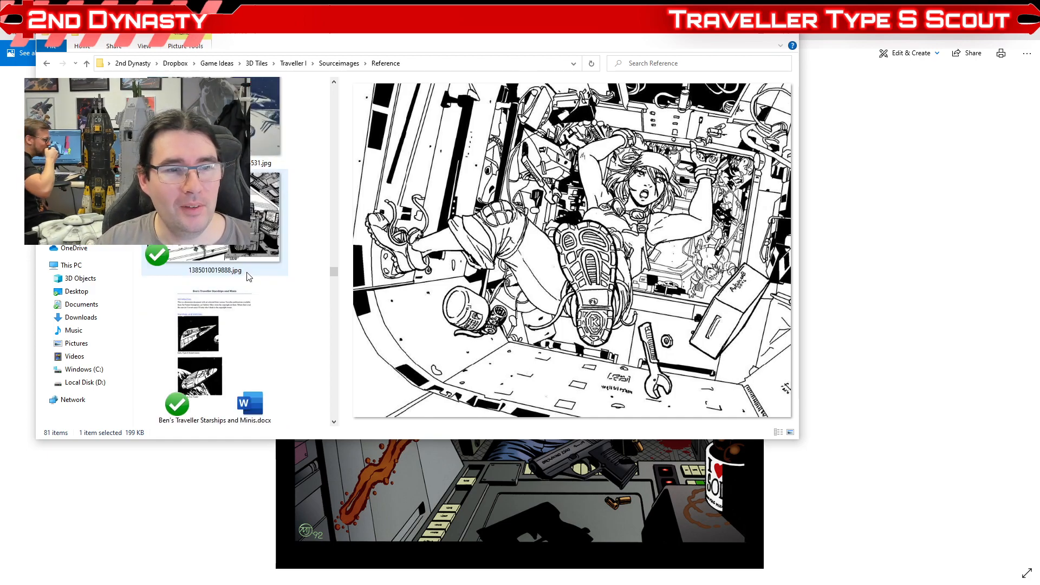
{"action": "left_click", "coordinate": [255, 214]}
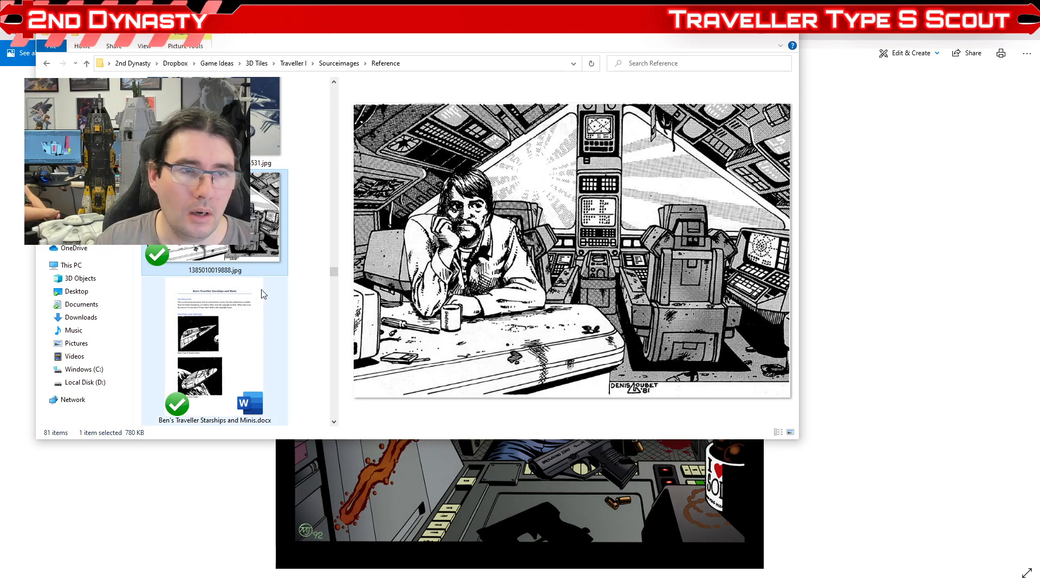
- Preview the black-and-white drawing c5569cecaf3e2e38520fa4e617c02baf.jpg and bring back its colour version in Photos
{"action": "scroll", "coordinate": [262, 291], "scroll_direction": "down", "scroll_amount": 1}
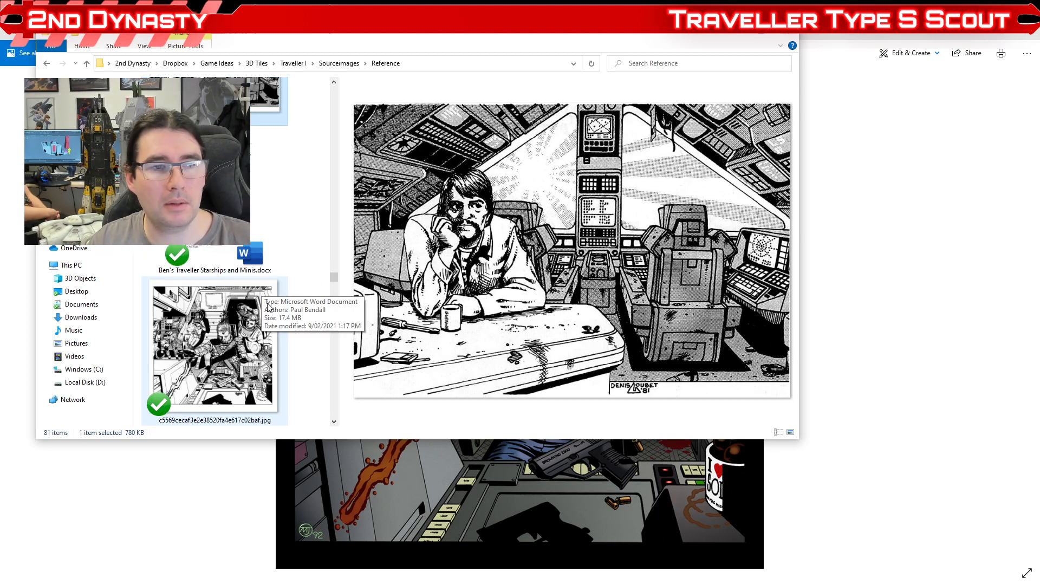
{"action": "left_click", "coordinate": [219, 357]}
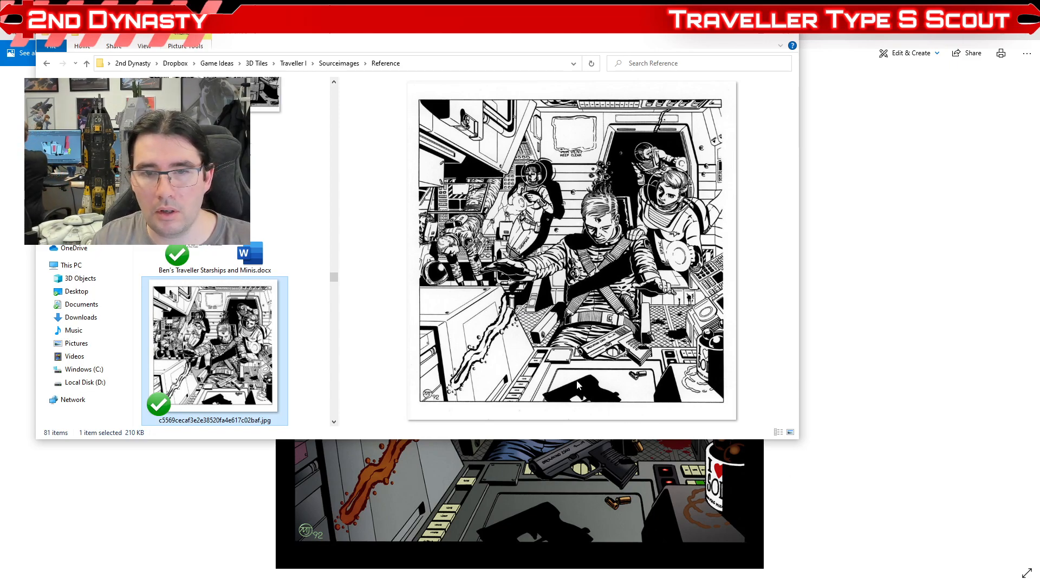
{"action": "left_click", "coordinate": [642, 512]}
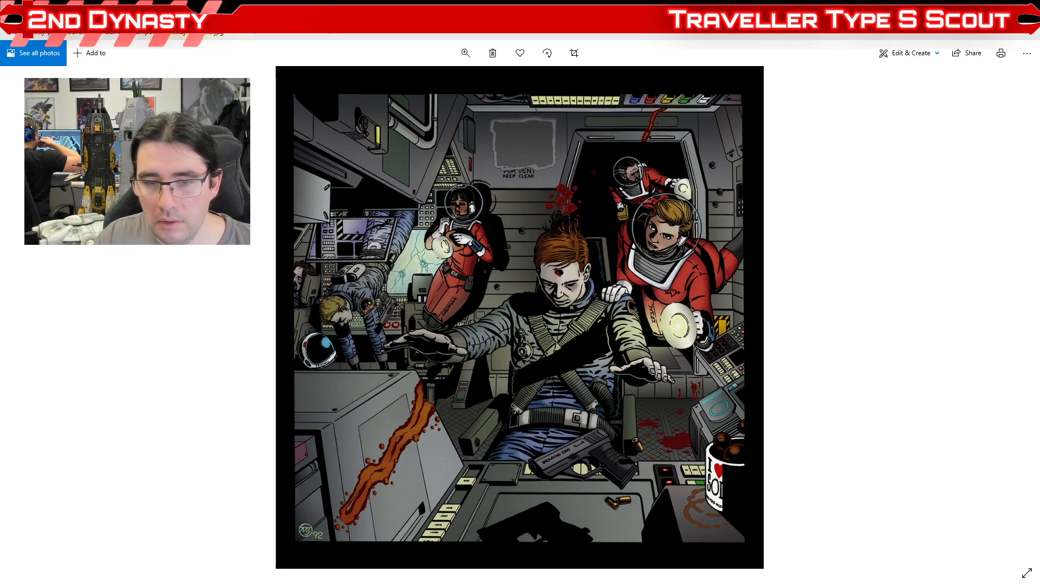
- Switch back to Maya and examine the selected bulkhead's ribbed panelling and screens beside the iris door
{"action": "key", "text": "alt+Tab"}
{"action": "scroll", "coordinate": [507, 288], "scroll_direction": "down", "scroll_amount": 5}
{"action": "left_click_drag", "start_coordinate": [488, 393], "coordinate": [446, 404], "text": "alt"}
{"action": "middle_click_drag", "start_coordinate": [446, 405], "coordinate": [511, 416], "text": "alt"}
{"action": "scroll", "coordinate": [511, 416], "scroll_direction": "up", "scroll_amount": 4}
{"action": "left_click_drag", "start_coordinate": [515, 417], "coordinate": [479, 377], "text": "alt"}
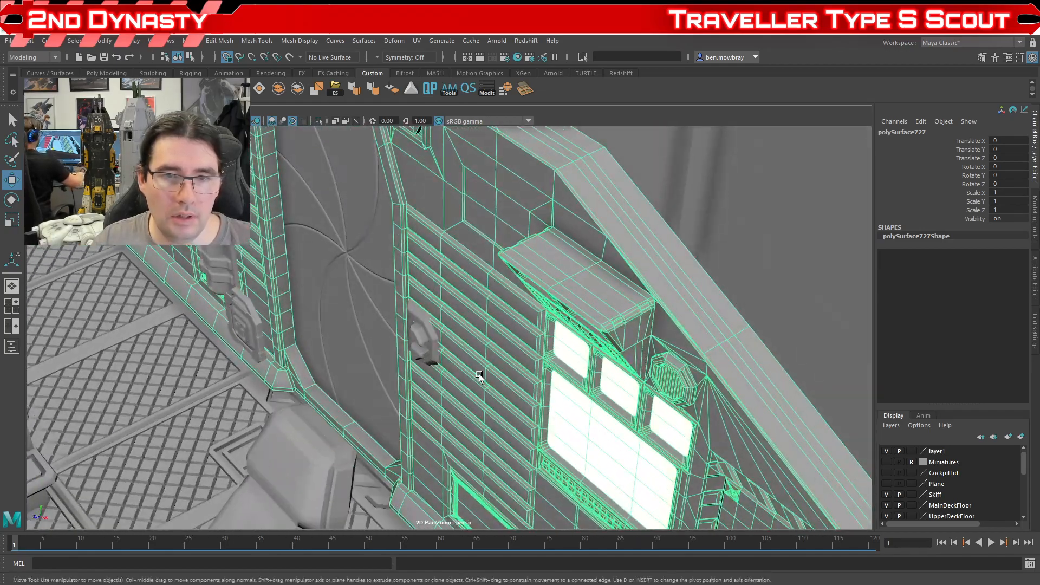
- Deselect the bulkhead and examine the cockpit's seats, floor plates and rear wall around the iris door
{"action": "scroll", "coordinate": [480, 397], "scroll_direction": "down", "scroll_amount": 5}
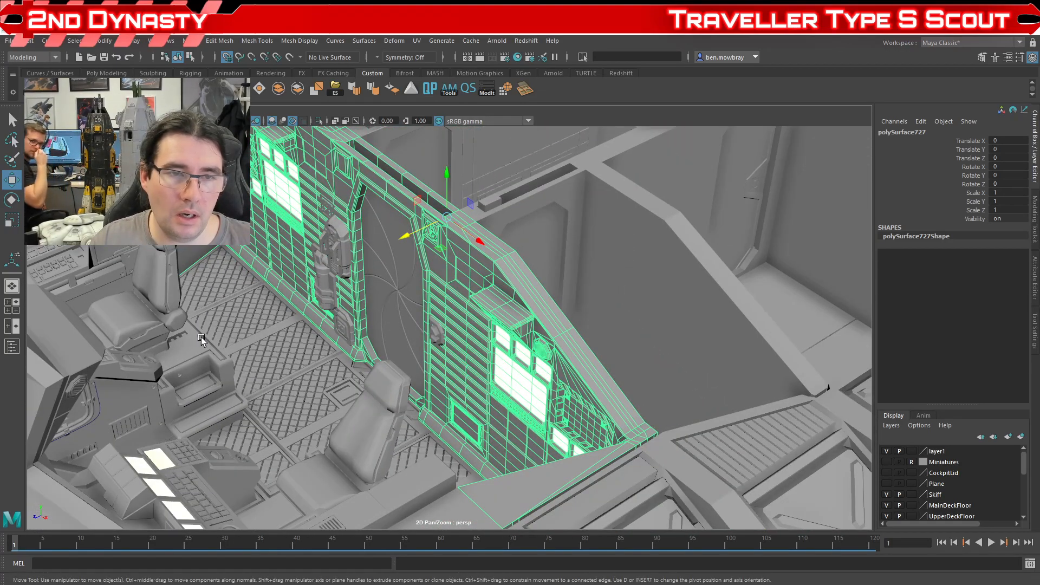
{"action": "scroll", "coordinate": [480, 398], "scroll_direction": "down", "scroll_amount": 3}
{"action": "left_click", "coordinate": [179, 272]}
{"action": "scroll", "coordinate": [245, 296], "scroll_direction": "up", "scroll_amount": 6}
{"action": "left_click_drag", "start_coordinate": [246, 297], "coordinate": [420, 335], "text": "alt"}
{"action": "scroll", "coordinate": [421, 334], "scroll_direction": "up", "scroll_amount": 4}
{"action": "middle_click_drag", "start_coordinate": [420, 335], "coordinate": [597, 365], "text": "alt"}
{"action": "left_click_drag", "start_coordinate": [597, 366], "coordinate": [619, 369], "text": "alt"}
{"action": "scroll", "coordinate": [619, 369], "scroll_direction": "down", "scroll_amount": 3}
{"action": "middle_click_drag", "start_coordinate": [619, 370], "coordinate": [558, 364], "text": "alt"}
{"action": "left_click_drag", "start_coordinate": [558, 363], "coordinate": [561, 391], "text": "alt"}
{"action": "scroll", "coordinate": [565, 372], "scroll_direction": "down", "scroll_amount": 3}
{"action": "scroll", "coordinate": [557, 374], "scroll_direction": "down", "scroll_amount": 3}
{"action": "right_click_drag", "start_coordinate": [561, 391], "coordinate": [558, 354], "text": "alt"}
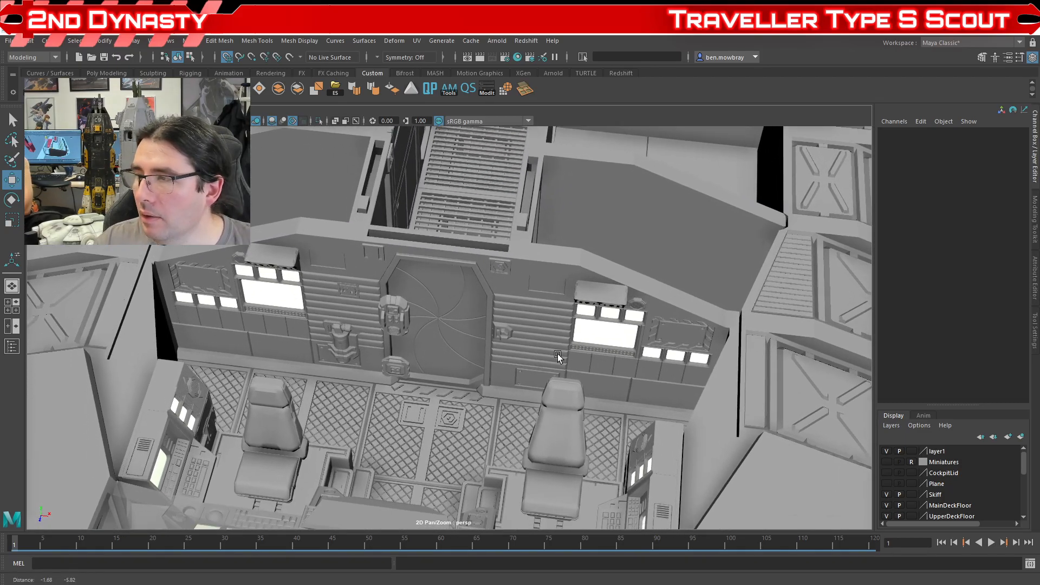
{"action": "left_click_drag", "start_coordinate": [538, 353], "coordinate": [515, 335], "text": "alt"}
{"action": "mouse_move", "coordinate": [412, 336]}
{"action": "left_mouse_down", "text": "alt"}
{"action": "mouse_move", "coordinate": [392, 343]}
{"action": "mouse_move", "coordinate": [351, 316]}
{"action": "mouse_move", "coordinate": [405, 353]}
{"action": "left_mouse_up", "text": "alt"}
{"action": "right_click_drag", "start_coordinate": [404, 352], "coordinate": [455, 345], "text": "alt"}
{"action": "mouse_move", "coordinate": [454, 344]}
{"action": "left_mouse_down", "text": "alt"}
{"action": "mouse_move", "coordinate": [477, 343]}
{"action": "mouse_move", "coordinate": [484, 356]}
{"action": "mouse_move", "coordinate": [461, 362]}
{"action": "left_mouse_up", "text": "alt"}
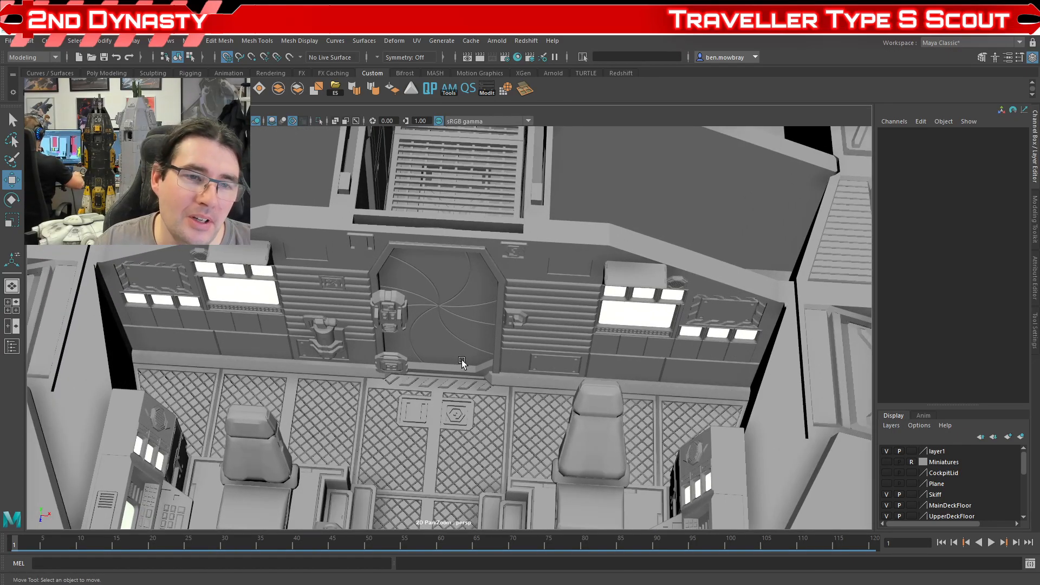
- Examine the corridor walls, sliding doors and adjoining rooms behind the cockpit bulkhead
{"action": "left_click_drag", "start_coordinate": [500, 324], "coordinate": [404, 350], "text": "alt"}
{"action": "scroll", "coordinate": [412, 358], "scroll_direction": "down", "scroll_amount": 3}
{"action": "middle_click_drag", "start_coordinate": [425, 371], "coordinate": [309, 409], "text": "alt"}
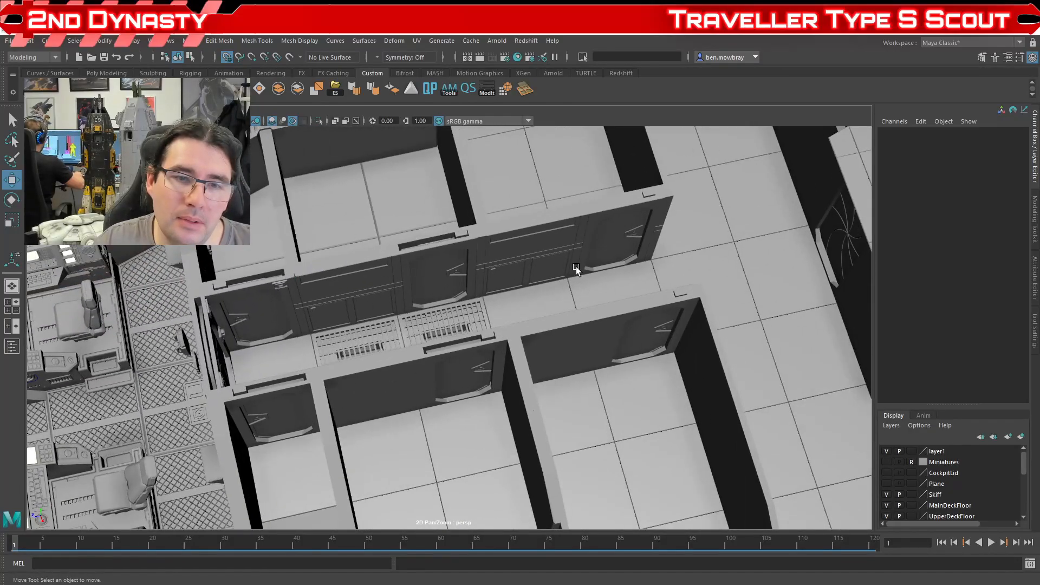
{"action": "scroll", "coordinate": [383, 304], "scroll_direction": "down", "scroll_amount": 4}
{"action": "middle_click_drag", "start_coordinate": [384, 303], "coordinate": [461, 326], "text": "alt"}
{"action": "scroll", "coordinate": [461, 336], "scroll_direction": "up", "scroll_amount": 5}
{"action": "left_click_drag", "start_coordinate": [460, 347], "coordinate": [379, 378], "text": "alt"}
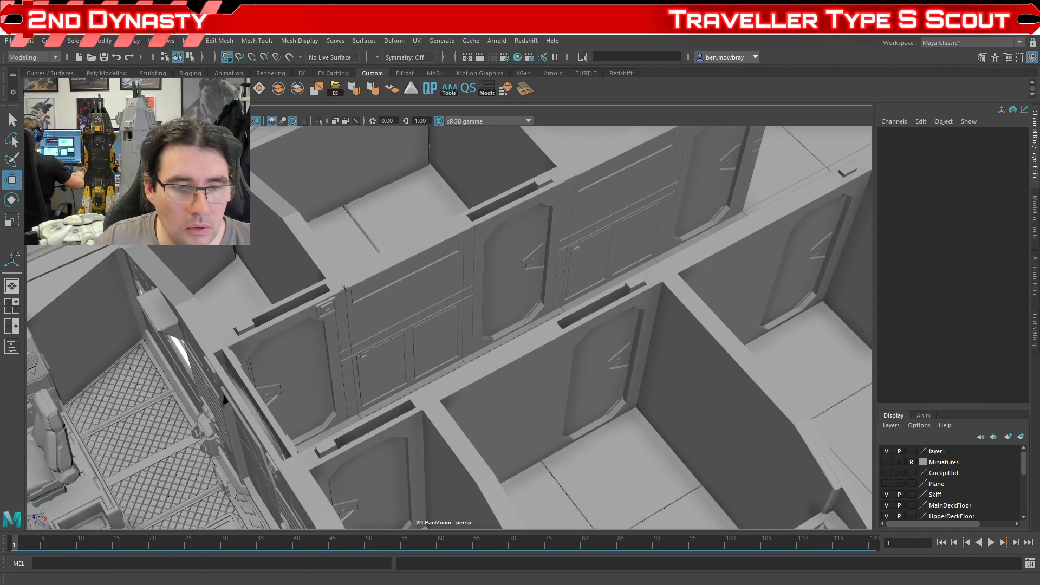
- Switch to File Explorer and preview T5 2020 07 Computer Model 2FINAL.png in the Reference folder
{"action": "key", "text": "alt+Tab"}
{"action": "scroll", "coordinate": [221, 371], "scroll_direction": "down", "scroll_amount": 10}
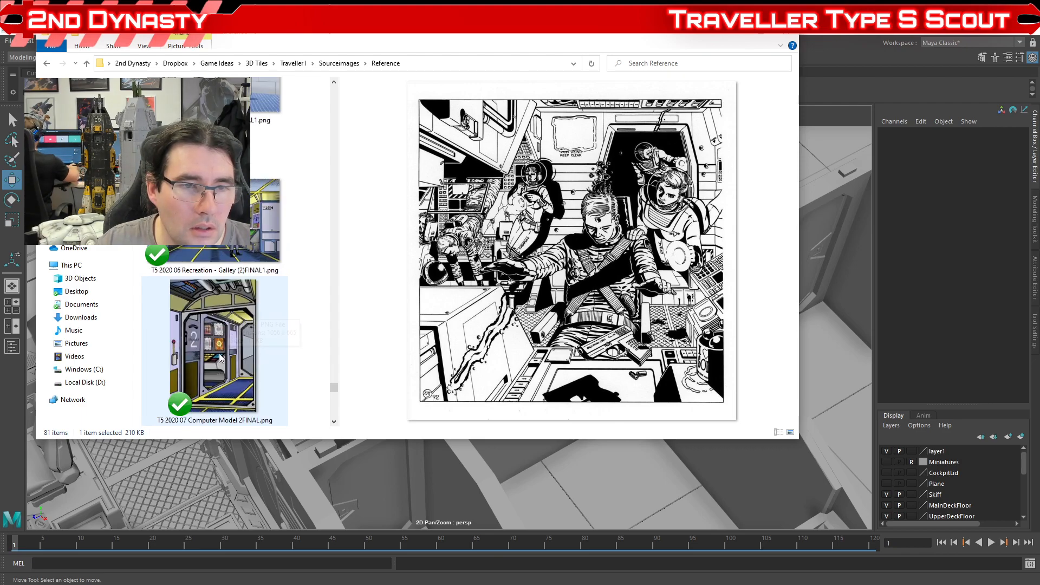
{"action": "left_click", "coordinate": [221, 362]}
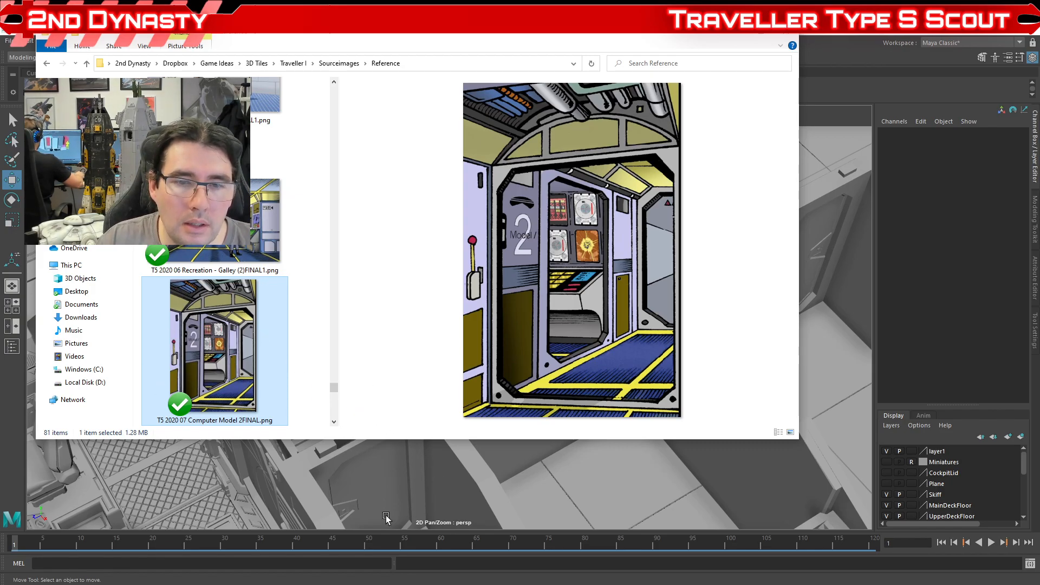
- Switch back to Maya and isolate the cockpit bulkhead together with the control panel mounted beside the iris door
{"action": "left_click", "coordinate": [265, 480]}
{"action": "middle_click_drag", "start_coordinate": [289, 490], "coordinate": [425, 395], "text": "alt"}
{"action": "left_click_drag", "start_coordinate": [425, 395], "coordinate": [533, 412], "text": "alt"}
{"action": "middle_click_drag", "start_coordinate": [533, 412], "coordinate": [455, 340], "text": "alt"}
{"action": "right_click_drag", "start_coordinate": [454, 341], "coordinate": [548, 358], "text": "alt"}
{"action": "left_click", "coordinate": [336, 463]}
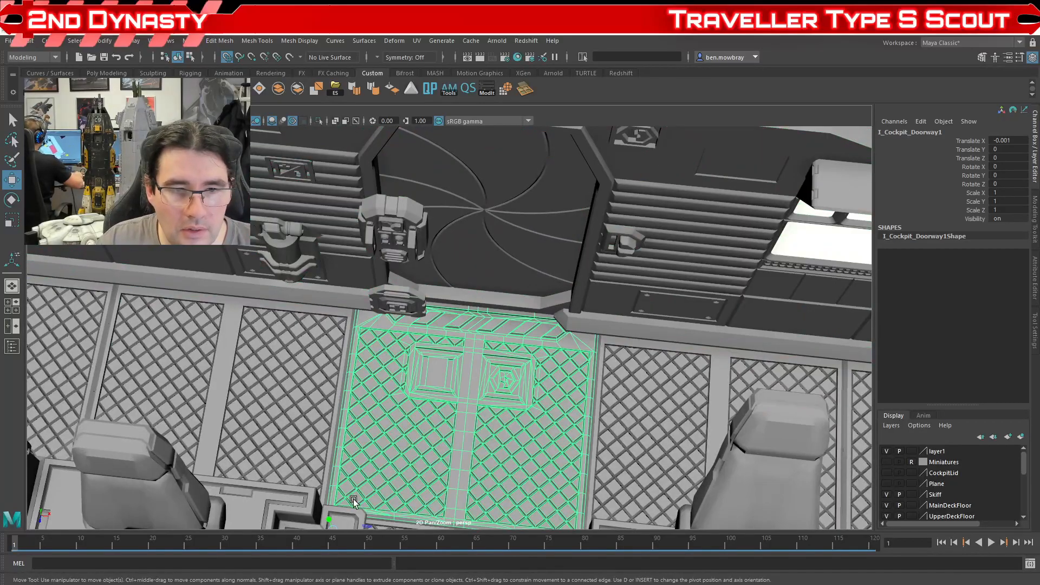
{"action": "scroll", "coordinate": [542, 402], "scroll_direction": "down", "scroll_amount": 5}
{"action": "left_click_drag", "start_coordinate": [541, 404], "coordinate": [450, 347], "text": "alt"}
{"action": "scroll", "coordinate": [449, 347], "scroll_direction": "up", "scroll_amount": 5}
{"action": "left_click", "coordinate": [416, 319]}
{"action": "middle_click_drag", "start_coordinate": [434, 378], "coordinate": [460, 394], "text": "alt"}
{"action": "left_click_drag", "start_coordinate": [460, 394], "coordinate": [497, 380], "text": "alt"}
{"action": "left_click", "coordinate": [497, 381]}
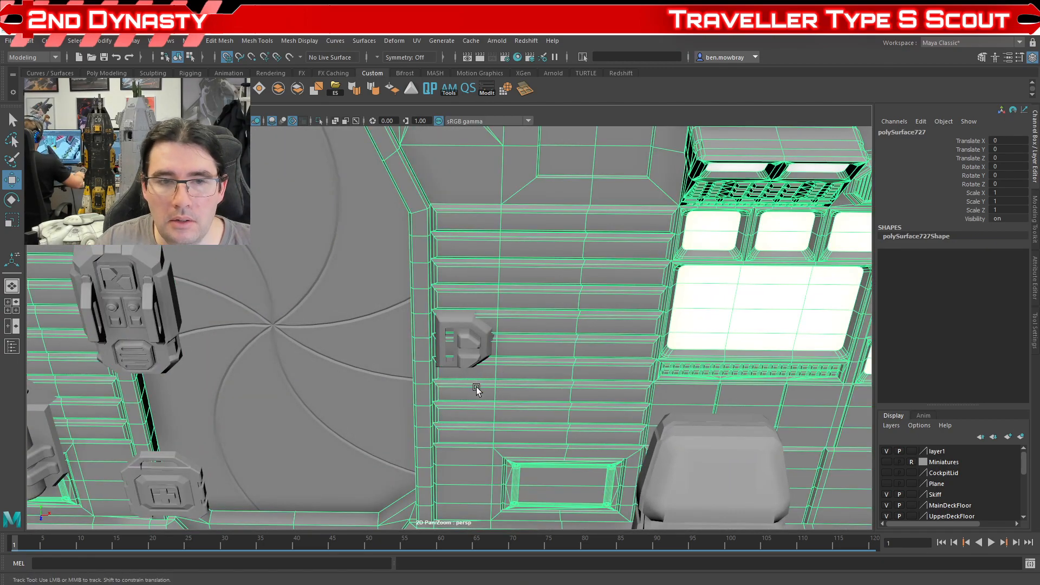
{"action": "middle_click_drag", "start_coordinate": [476, 388], "coordinate": [464, 345], "text": "alt"}
{"action": "left_click", "coordinate": [467, 309], "text": "shift"}
{"action": "key", "text": "ctrl+1"}
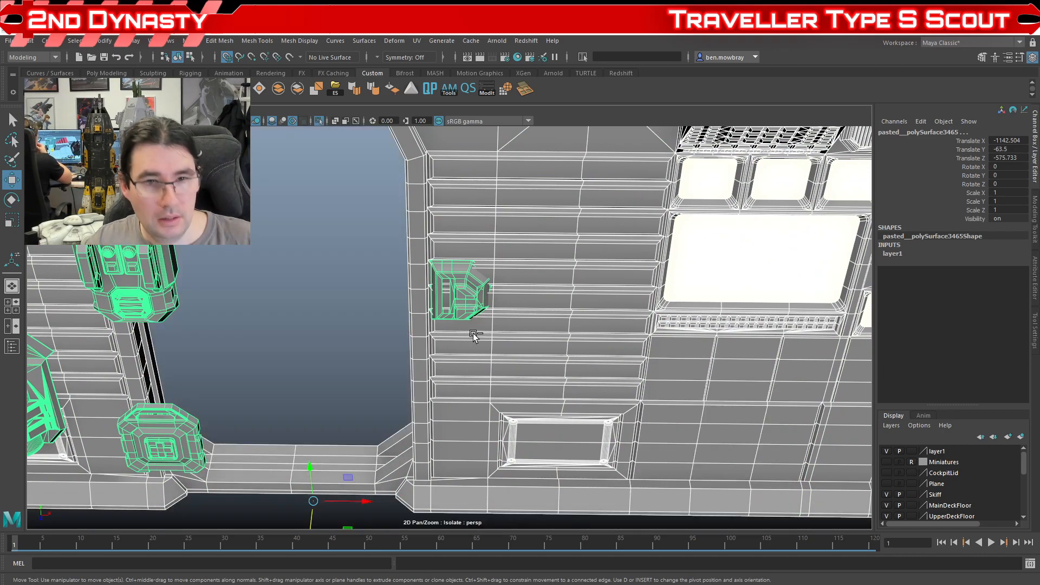
- Examine how the D-shaped door control panel sits over the ribs and grooves of the bulkhead
{"action": "scroll", "coordinate": [470, 351], "scroll_direction": "up", "scroll_amount": 3}
{"action": "left_click_drag", "start_coordinate": [469, 352], "coordinate": [476, 290], "text": "alt"}
{"action": "key", "text": "f"}
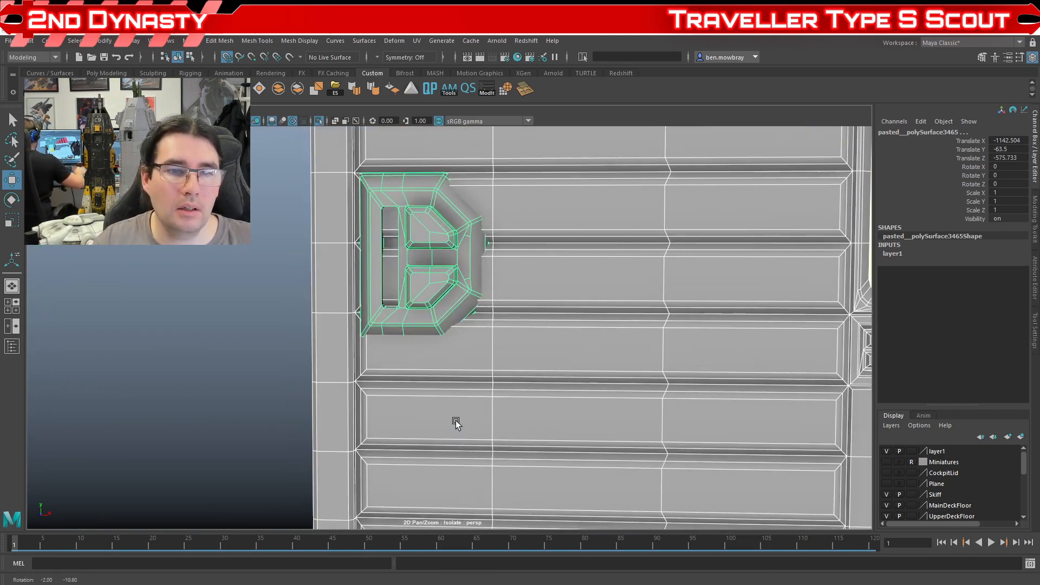
{"action": "middle_click_drag", "start_coordinate": [424, 347], "coordinate": [448, 434], "text": "alt"}
{"action": "scroll", "coordinate": [448, 434], "scroll_direction": "up", "scroll_amount": 4}
{"action": "scroll", "coordinate": [398, 344], "scroll_direction": "down", "scroll_amount": 4}
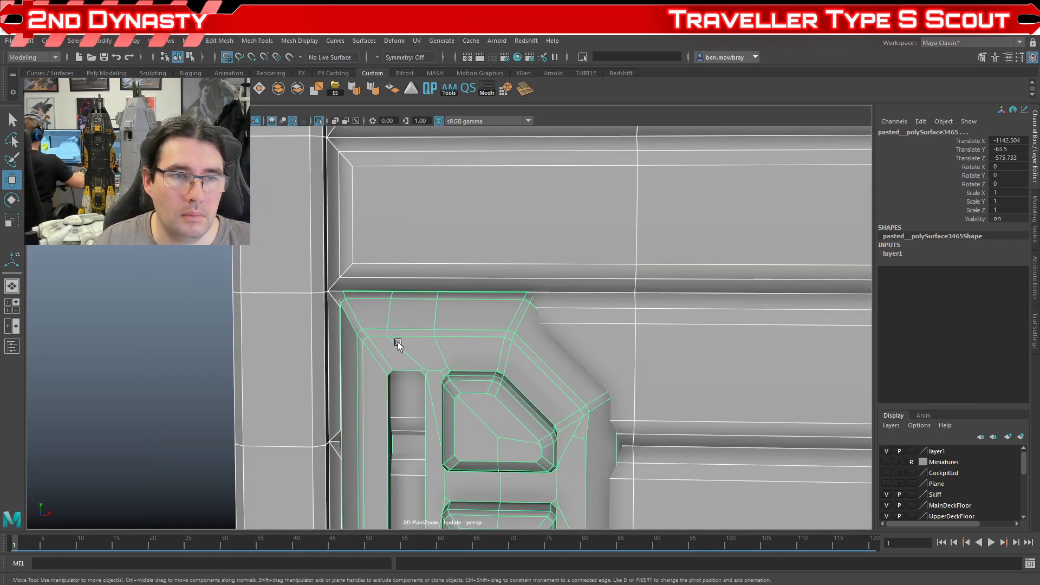
{"action": "middle_click_drag", "start_coordinate": [530, 415], "coordinate": [513, 307], "text": "alt"}
{"action": "scroll", "coordinate": [496, 351], "scroll_direction": "down", "scroll_amount": 4}
{"action": "middle_click_drag", "start_coordinate": [523, 389], "coordinate": [516, 360], "text": "alt"}
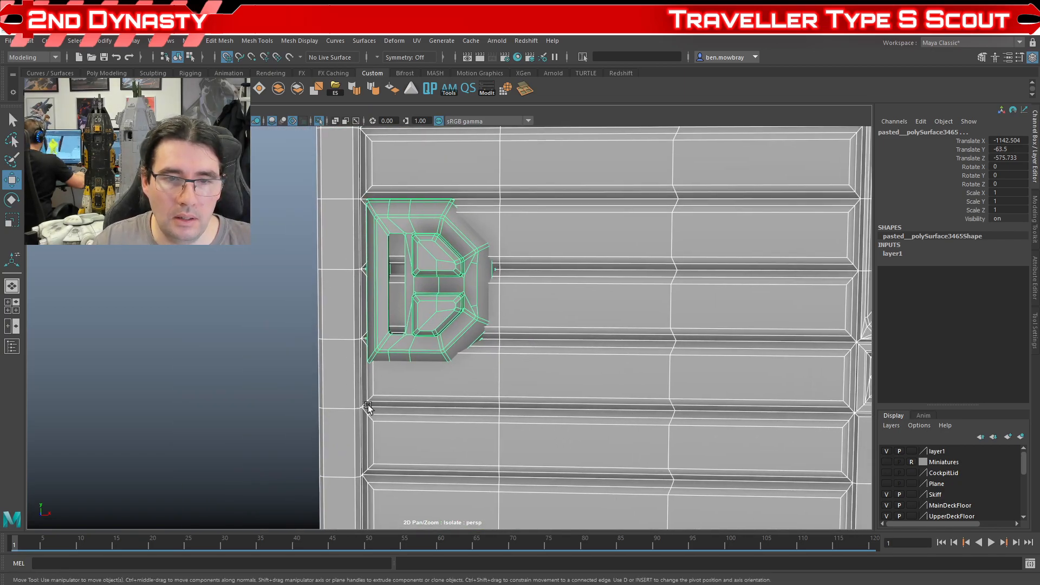
{"action": "middle_click_drag", "start_coordinate": [498, 199], "coordinate": [526, 218], "text": "alt"}
{"action": "scroll", "coordinate": [419, 245], "scroll_direction": "up", "scroll_amount": 3}
{"action": "middle_click_drag", "start_coordinate": [420, 246], "coordinate": [437, 299], "text": "alt"}
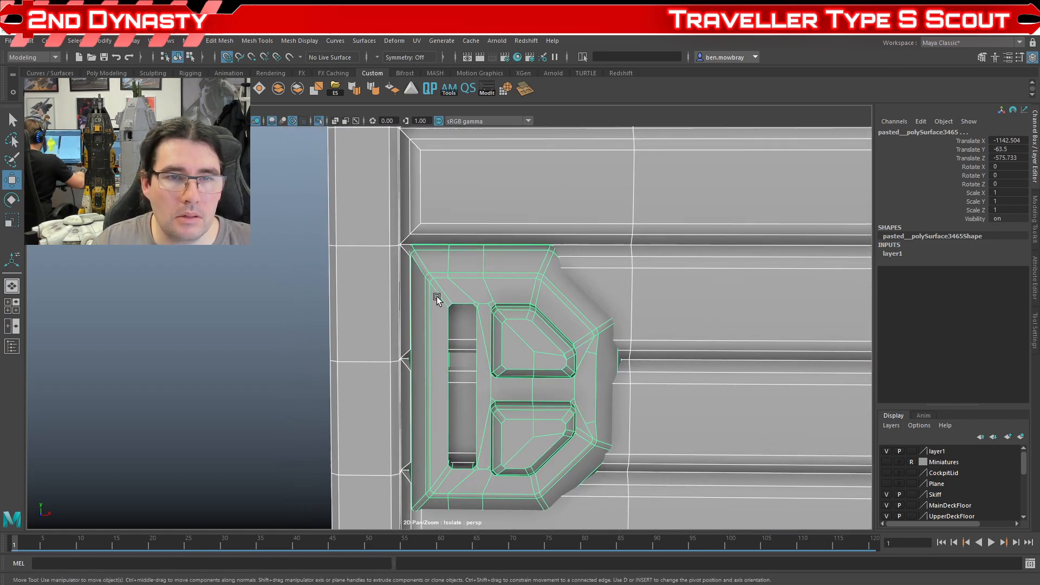
- Detach the bulkhead's ribs behind the control panel along the groove edges above and below it and the door-side vertical edges
{"action": "right_click_drag", "start_coordinate": [629, 260], "coordinate": [590, 242]}
{"action": "left_click", "coordinate": [589, 241]}
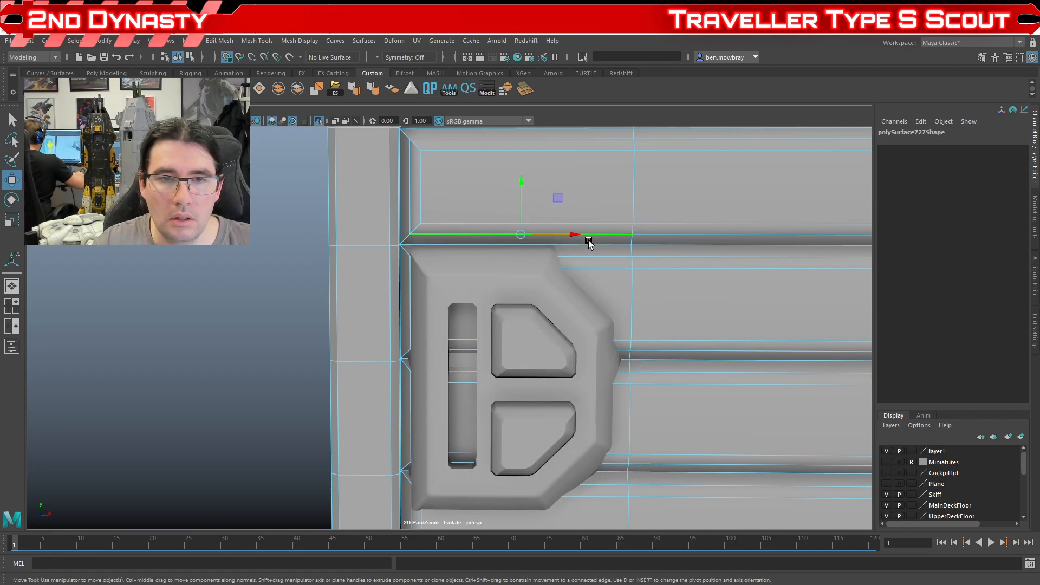
{"action": "left_click", "coordinate": [564, 244]}
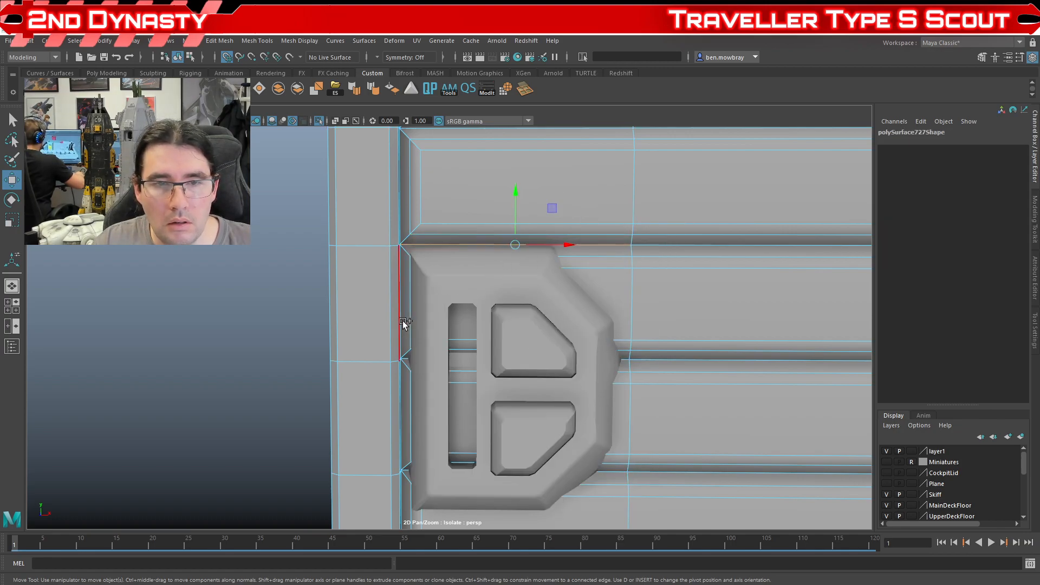
{"action": "scroll", "coordinate": [414, 322], "scroll_direction": "up", "scroll_amount": 5}
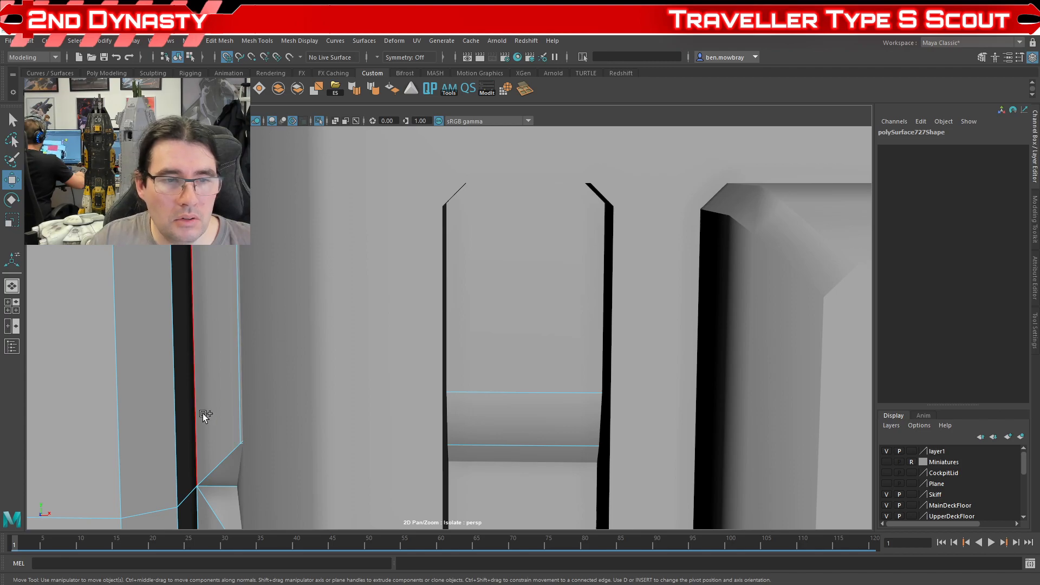
{"action": "scroll", "coordinate": [203, 411], "scroll_direction": "down", "scroll_amount": 5}
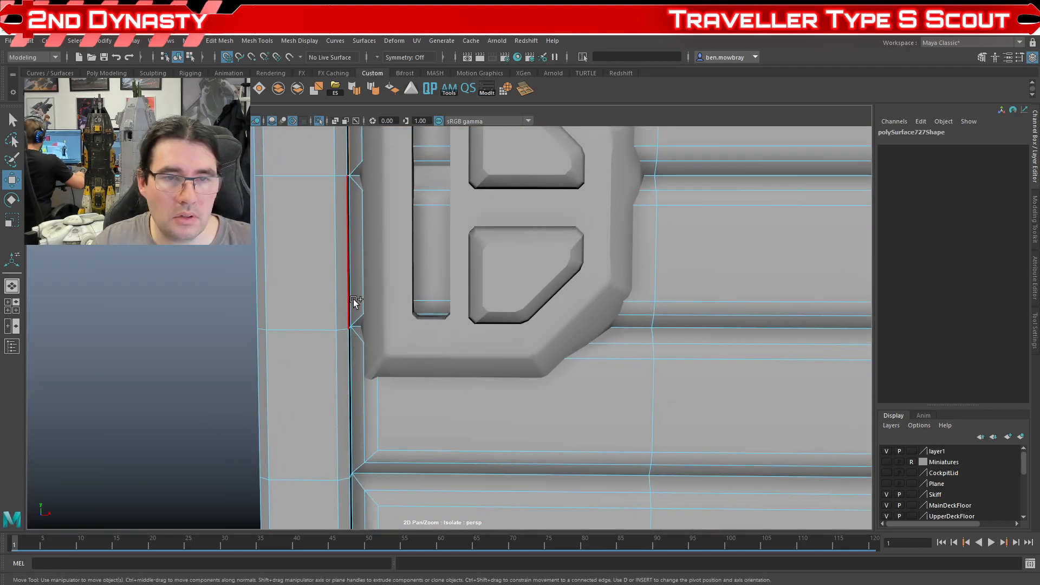
{"action": "left_click", "coordinate": [354, 272], "text": "shift"}
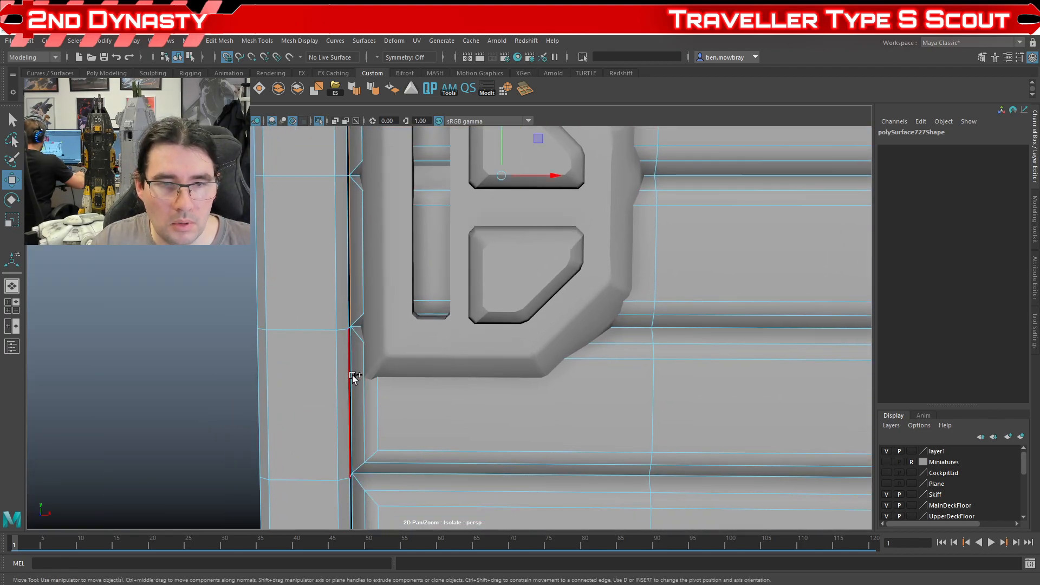
{"action": "middle_click_drag", "start_coordinate": [388, 421], "coordinate": [381, 363], "text": "alt"}
{"action": "scroll", "coordinate": [381, 363], "scroll_direction": "up", "scroll_amount": 5}
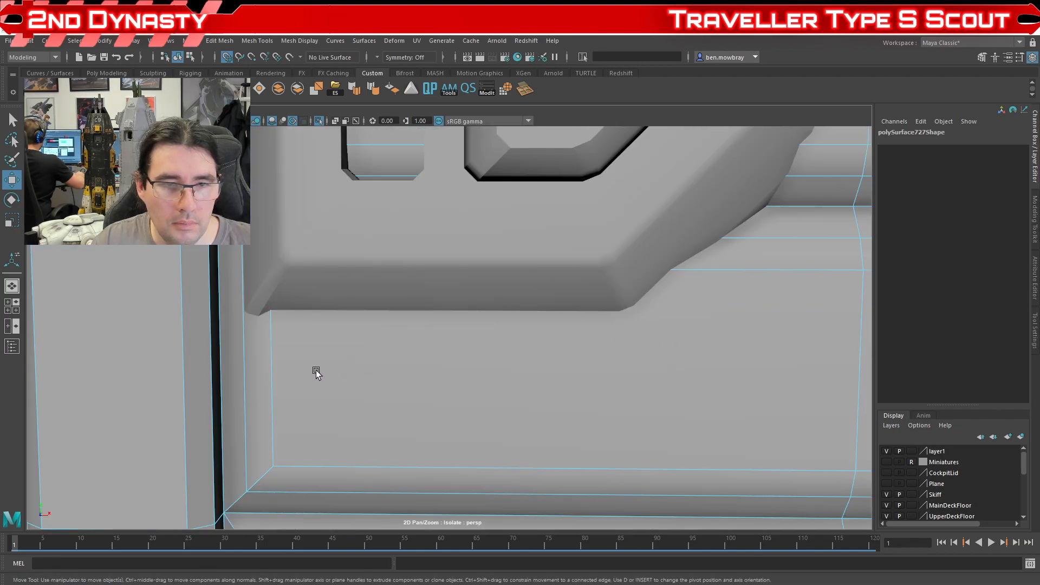
{"action": "left_click", "coordinate": [226, 388], "text": "shift"}
{"action": "scroll", "coordinate": [392, 397], "scroll_direction": "down", "scroll_amount": 4}
{"action": "scroll", "coordinate": [316, 381], "scroll_direction": "up", "scroll_amount": 4}
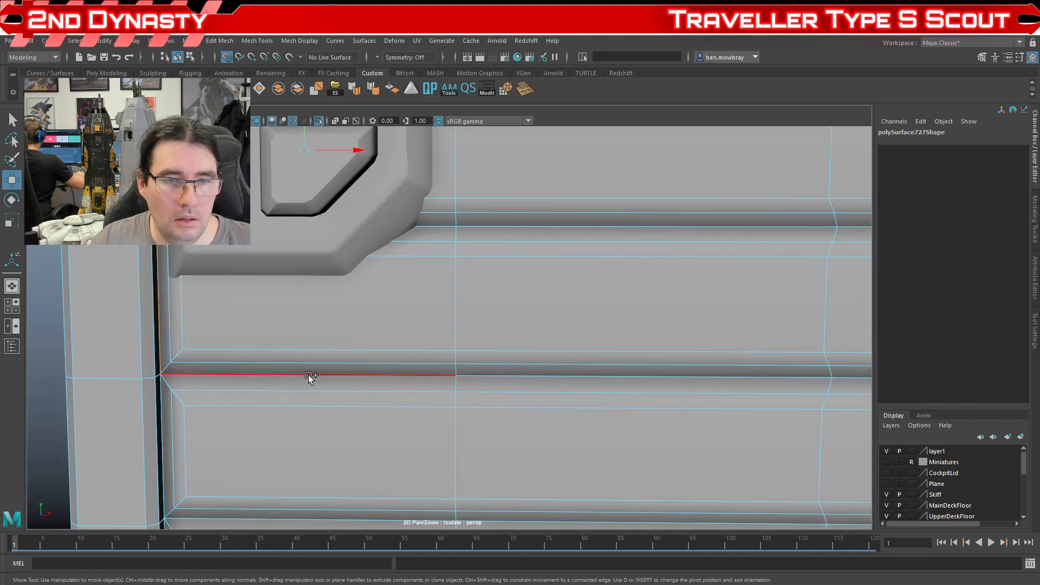
{"action": "left_click", "coordinate": [383, 375], "text": "shift"}
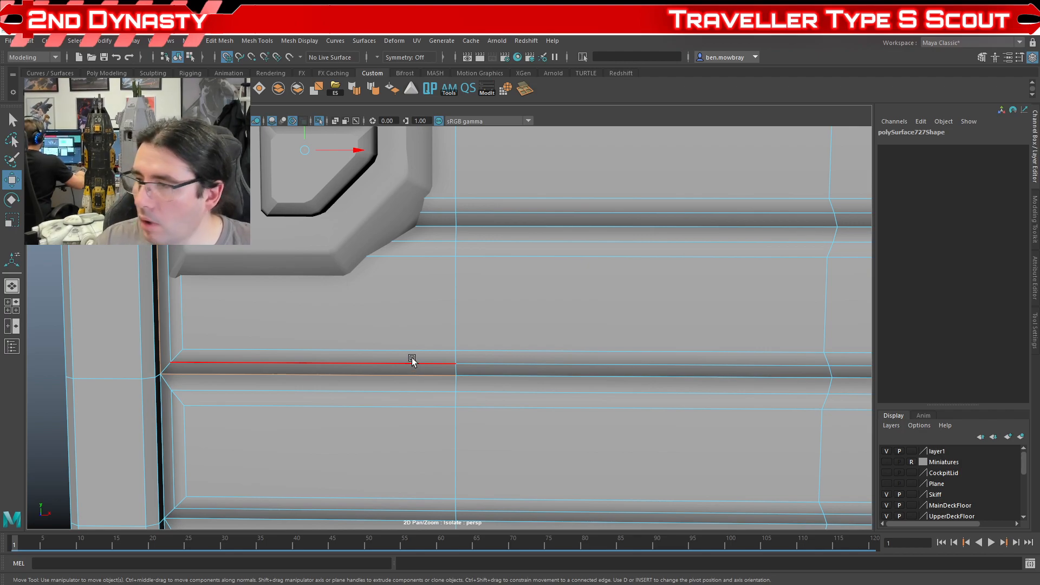
{"action": "key", "text": "f"}
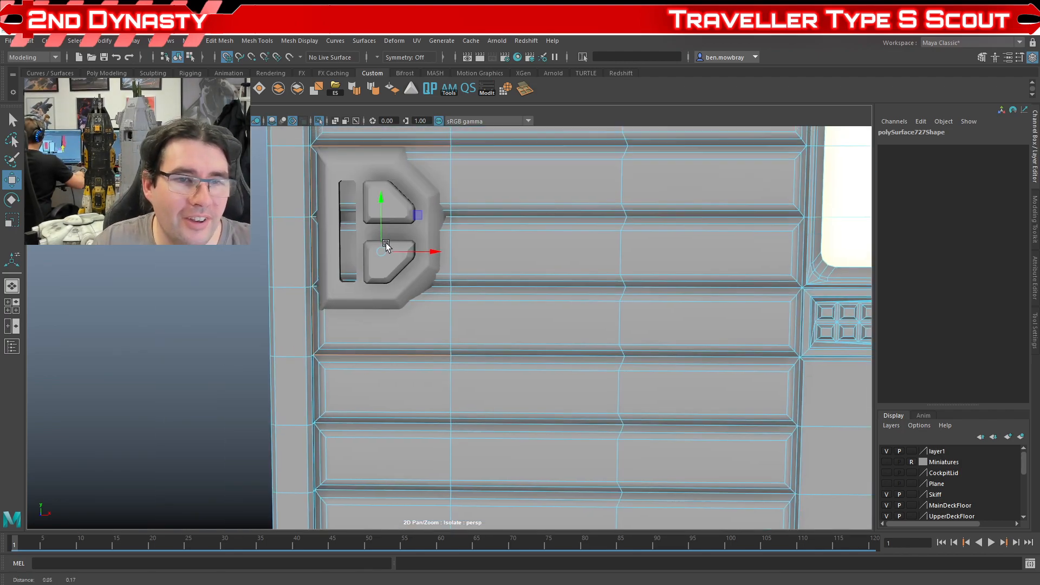
{"action": "middle_click_drag", "start_coordinate": [386, 242], "coordinate": [369, 298], "text": "alt"}
{"action": "scroll", "coordinate": [373, 283], "scroll_direction": "up", "scroll_amount": 3}
{"action": "middle_click_drag", "start_coordinate": [376, 249], "coordinate": [386, 297], "text": "alt"}
{"action": "scroll", "coordinate": [395, 291], "scroll_direction": "down", "scroll_amount": 3}
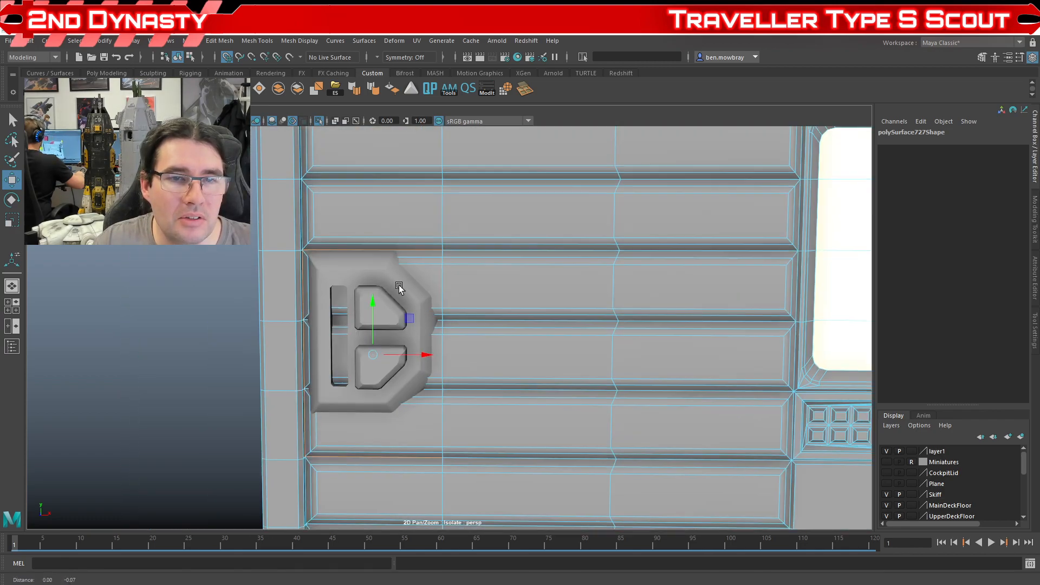
{"action": "scroll", "coordinate": [396, 276], "scroll_direction": "up", "scroll_amount": 2}
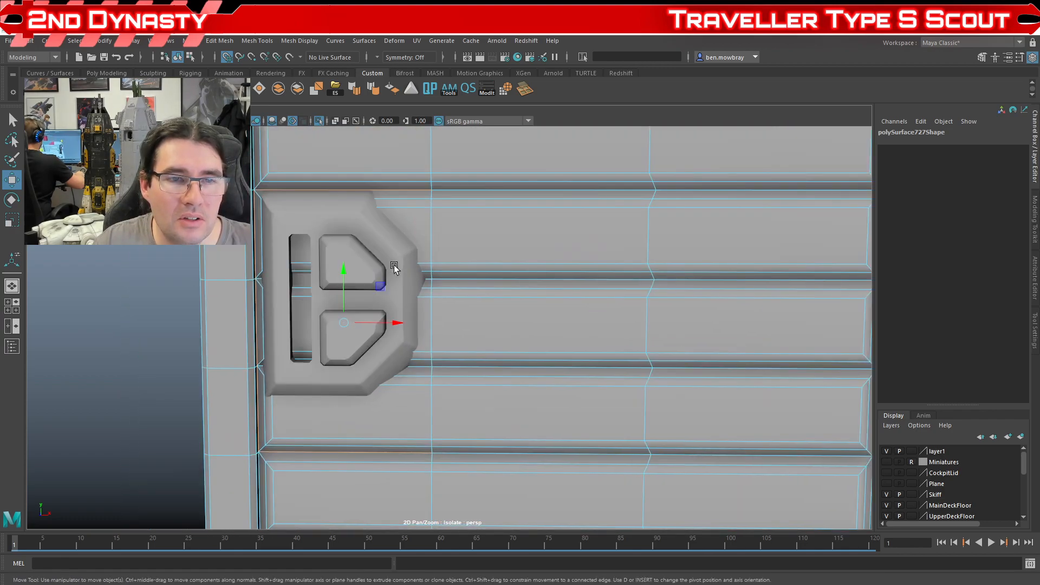
{"action": "left_click", "coordinate": [190, 42]}
{"action": "mouse_move", "coordinate": [212, 42]}
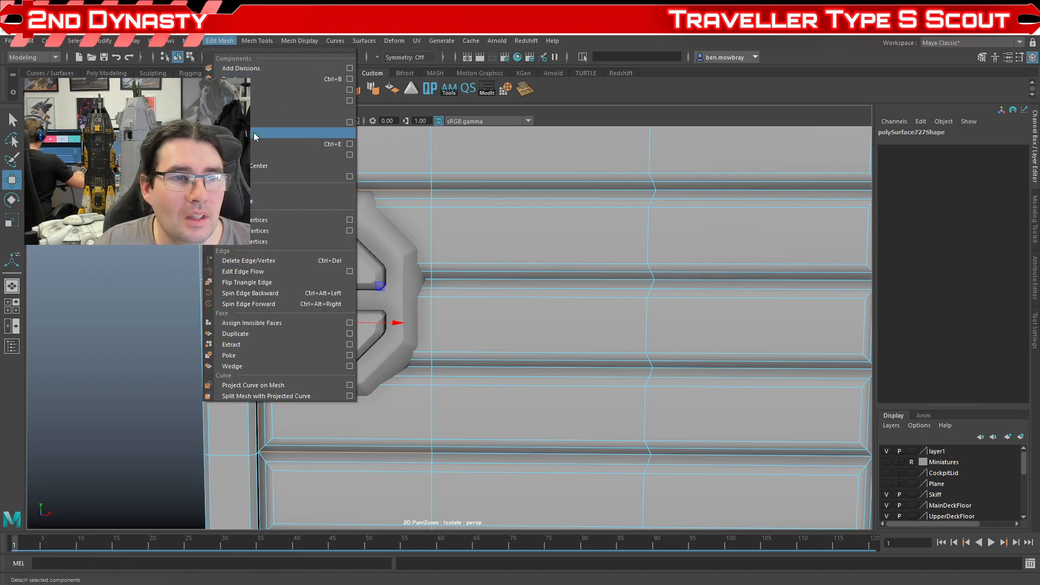
{"action": "left_click", "coordinate": [253, 132]}
- Move the door-side end faces of the three detached ribs past the control panel, snapping them to the nearest vertical edge line
{"action": "right_click", "coordinate": [430, 226]}
{"action": "right_click_drag", "start_coordinate": [431, 228], "coordinate": [429, 255]}
{"action": "left_click", "coordinate": [257, 236]}
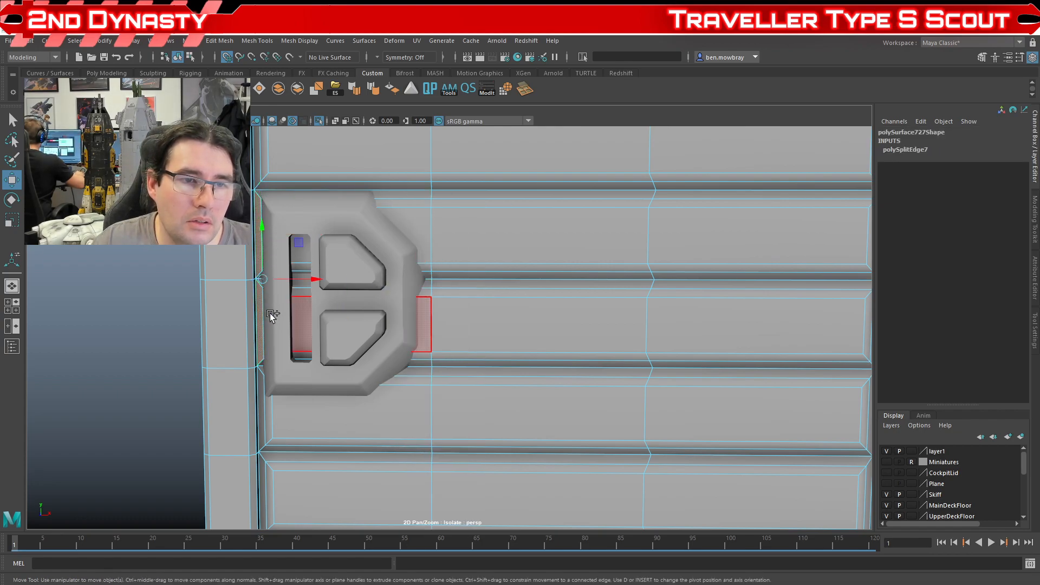
{"action": "left_click", "coordinate": [267, 415], "text": "shift"}
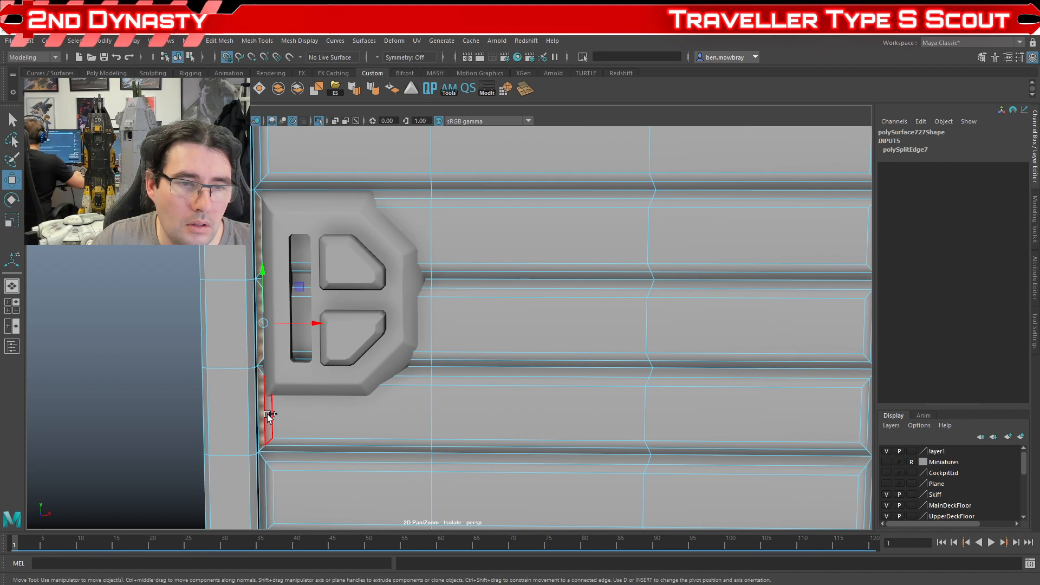
{"action": "left_click_drag", "start_coordinate": [313, 324], "coordinate": [378, 328]}
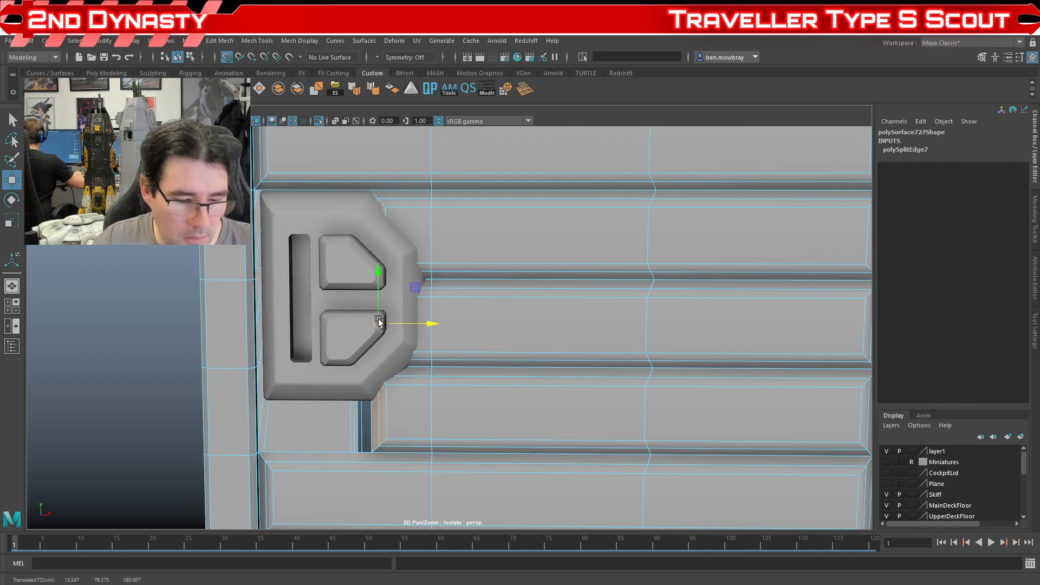
{"action": "key", "text": "d"}
{"action": "left_click_drag", "start_coordinate": [378, 324], "coordinate": [369, 451]}
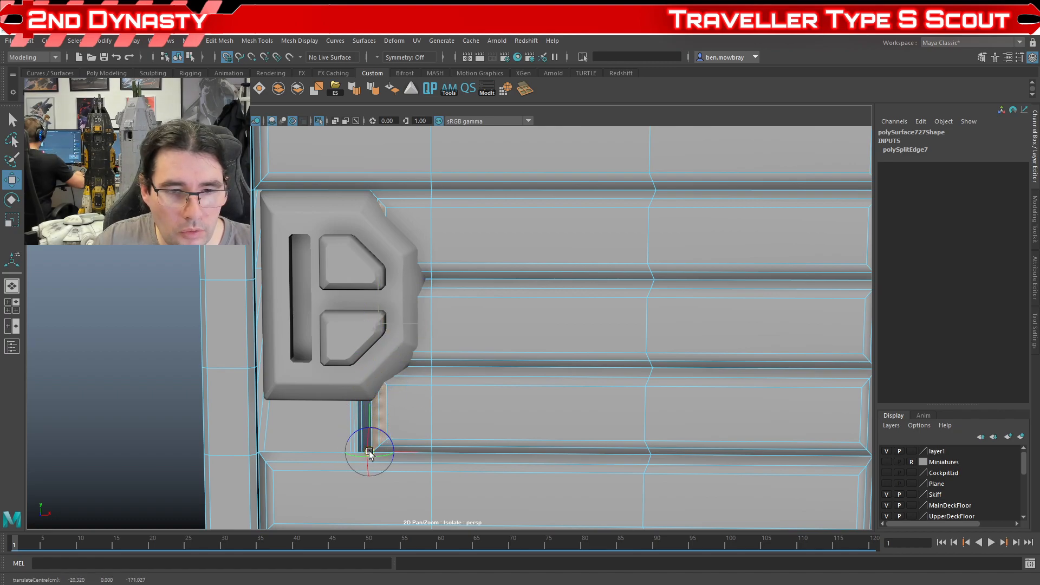
{"action": "left_click", "coordinate": [243, 57]}
{"action": "left_click", "coordinate": [252, 57]}
{"action": "key", "text": "d"}
{"action": "left_click_drag", "start_coordinate": [372, 449], "coordinate": [432, 453]}
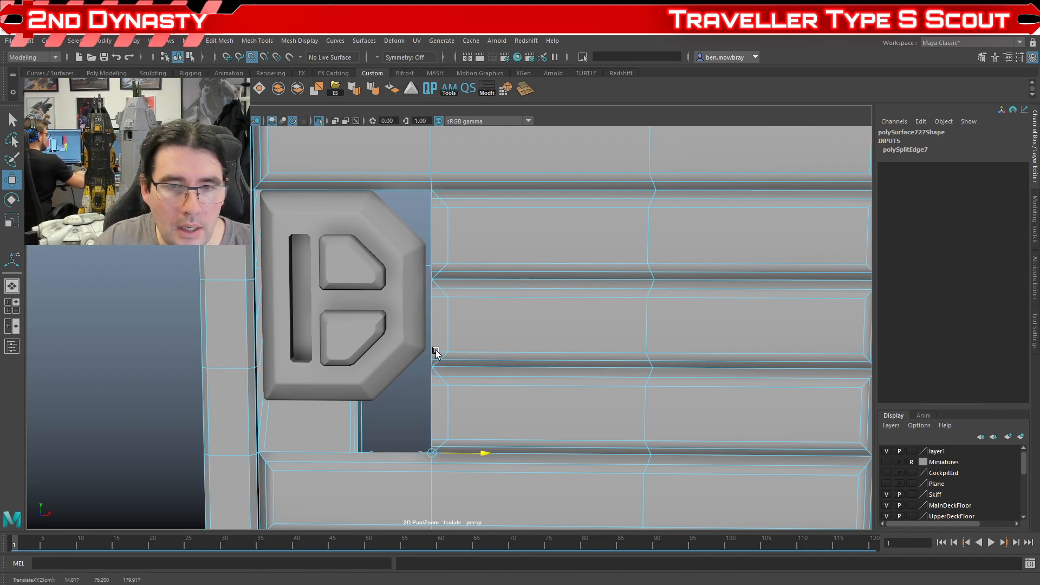
{"action": "right_click_drag", "start_coordinate": [505, 214], "coordinate": [518, 188]}
{"action": "scroll", "coordinate": [476, 225], "scroll_direction": "down", "scroll_amount": 3}
{"action": "scroll", "coordinate": [445, 235], "scroll_direction": "up", "scroll_amount": 5}
{"action": "left_click", "coordinate": [439, 213]}
{"action": "middle_click_drag", "start_coordinate": [484, 369], "coordinate": [479, 299], "text": "alt"}
{"action": "scroll", "coordinate": [444, 208], "scroll_direction": "up", "scroll_amount": 3}
{"action": "middle_click_drag", "start_coordinate": [433, 136], "coordinate": [432, 195], "text": "alt"}
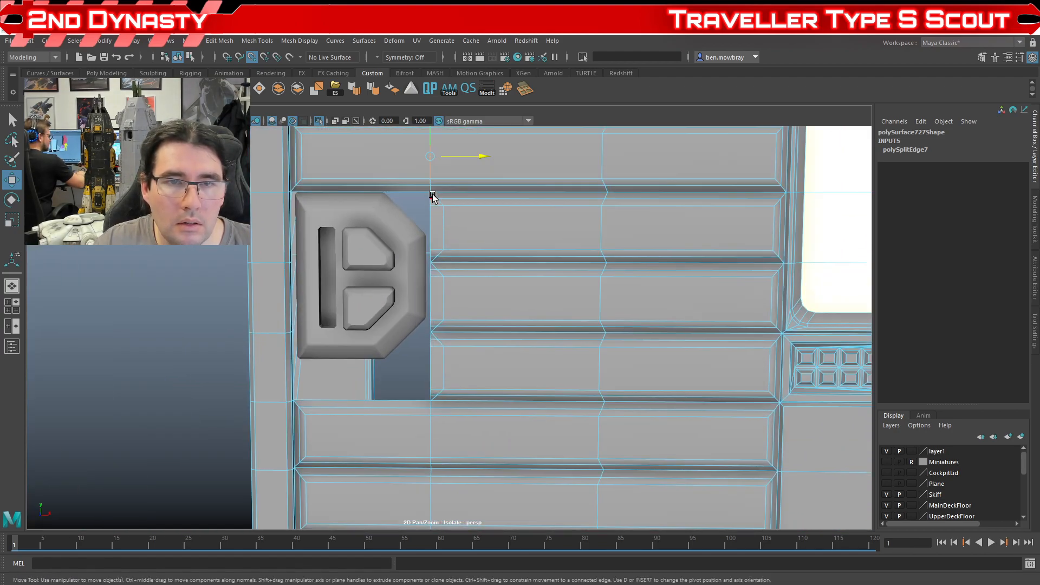
{"action": "left_click", "coordinate": [429, 182]}
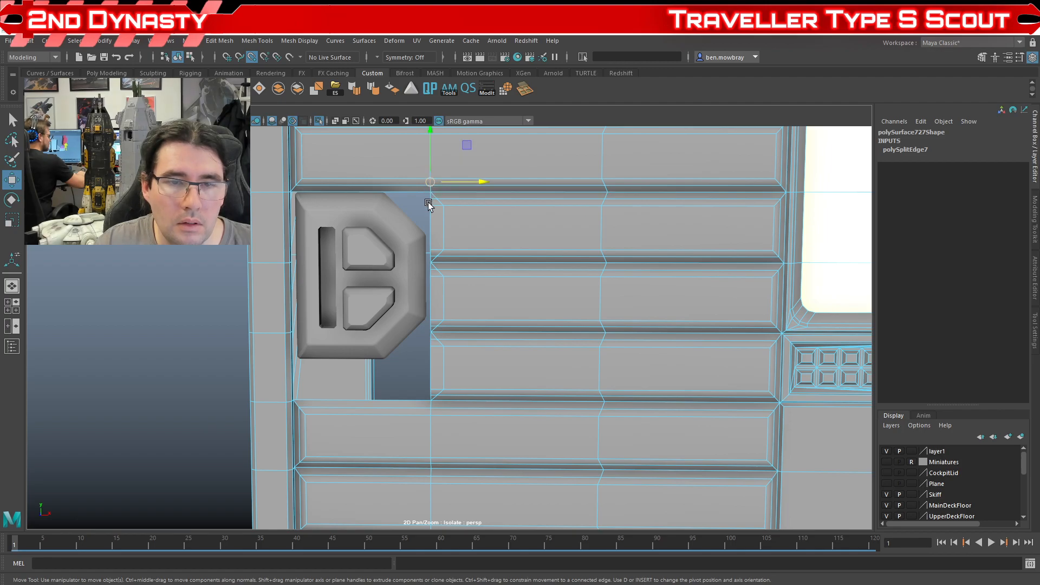
{"action": "left_click", "coordinate": [432, 410]}
{"action": "key", "text": "ctrl+z"}
{"action": "scroll", "coordinate": [448, 391], "scroll_direction": "down", "scroll_amount": 5}
{"action": "left_click_drag", "start_coordinate": [448, 391], "coordinate": [466, 389], "text": "alt"}
{"action": "middle_click_drag", "start_coordinate": [466, 389], "coordinate": [465, 394], "text": "alt"}
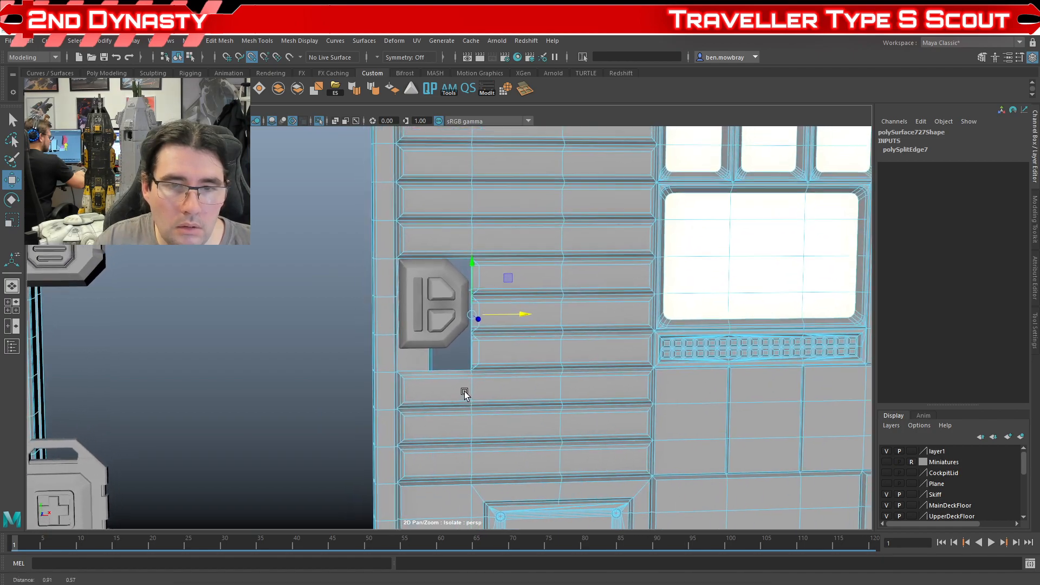
- Undo the move of the three detached ribs' end faces back to their position behind the control panel
{"action": "scroll", "coordinate": [465, 394], "scroll_direction": "up", "scroll_amount": 2}
{"action": "scroll", "coordinate": [467, 379], "scroll_direction": "up", "scroll_amount": 2}
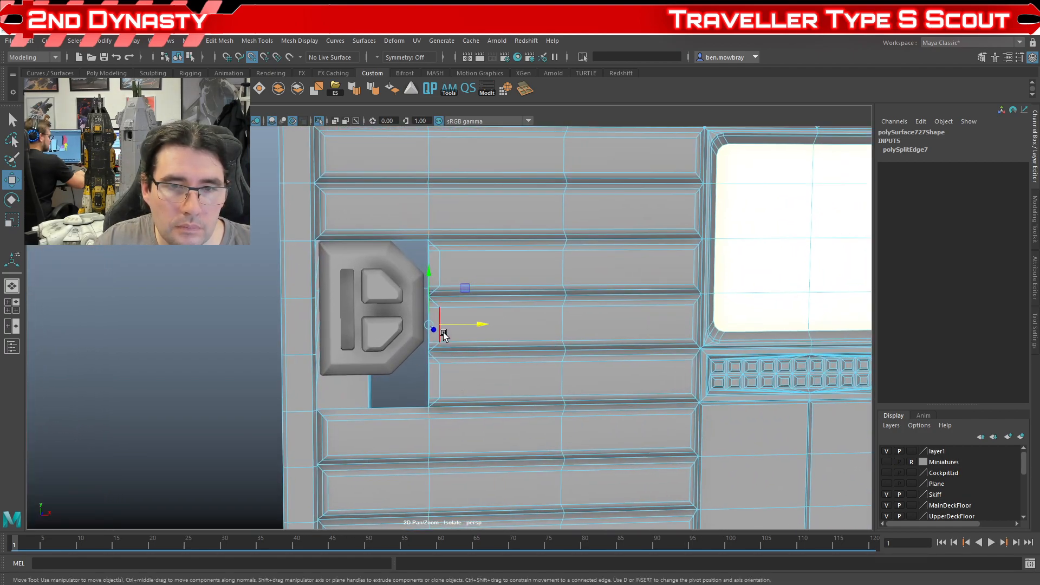
{"action": "key", "text": "ctrl+z"}
{"action": "key", "text": "ctrl+z"}
{"action": "key", "text": "ctrl+z"}
{"action": "key", "text": "ctrl+z"}
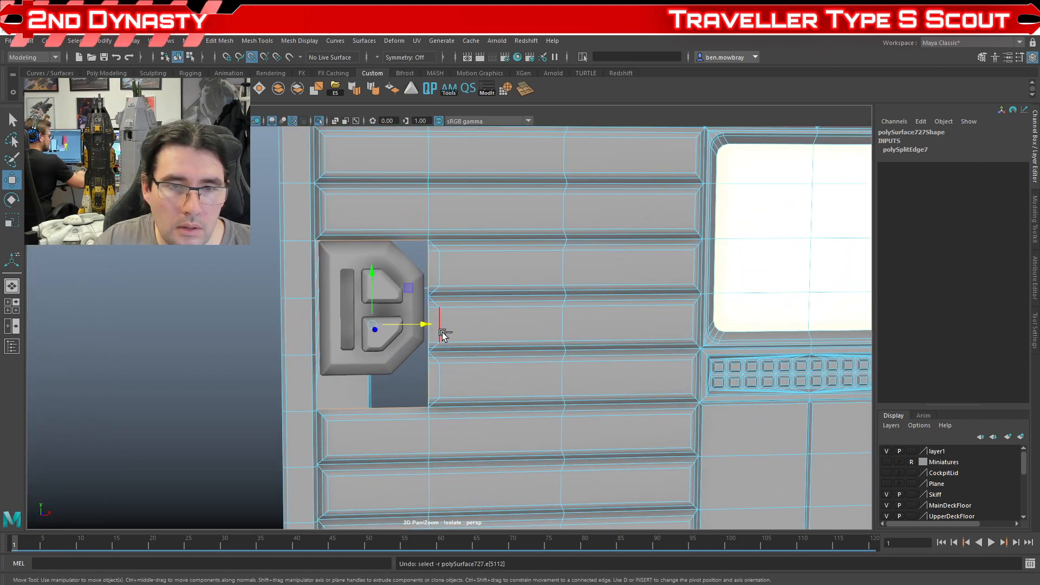
{"action": "key", "text": "ctrl+z"}
{"action": "scroll", "coordinate": [481, 310], "scroll_direction": "up", "scroll_amount": 2}
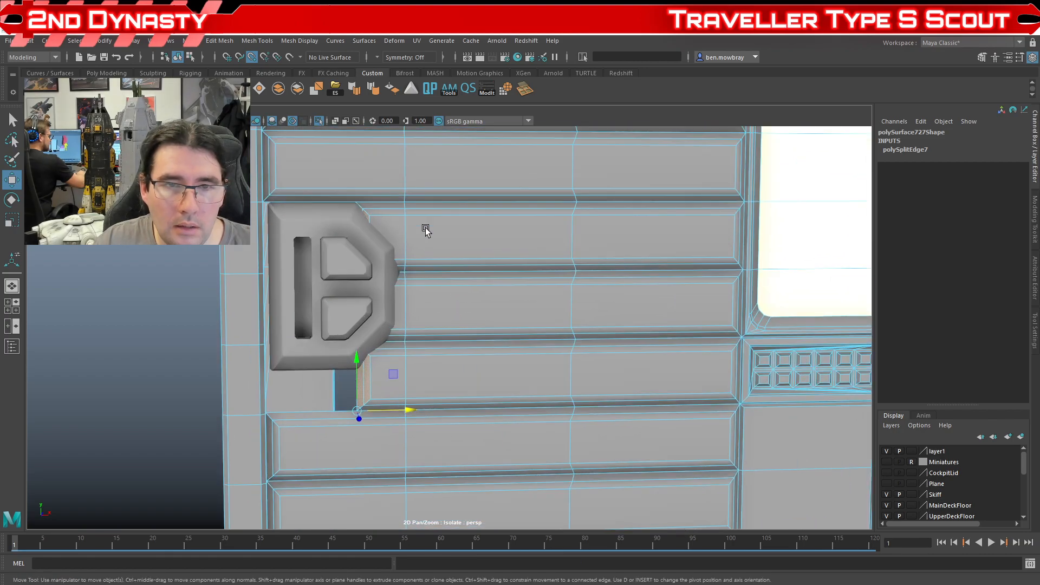
- Shift the vertical edge line crossing the three detached ribs beside the control panel further away from the door
{"action": "right_click_drag", "start_coordinate": [405, 201], "coordinate": [396, 169]}
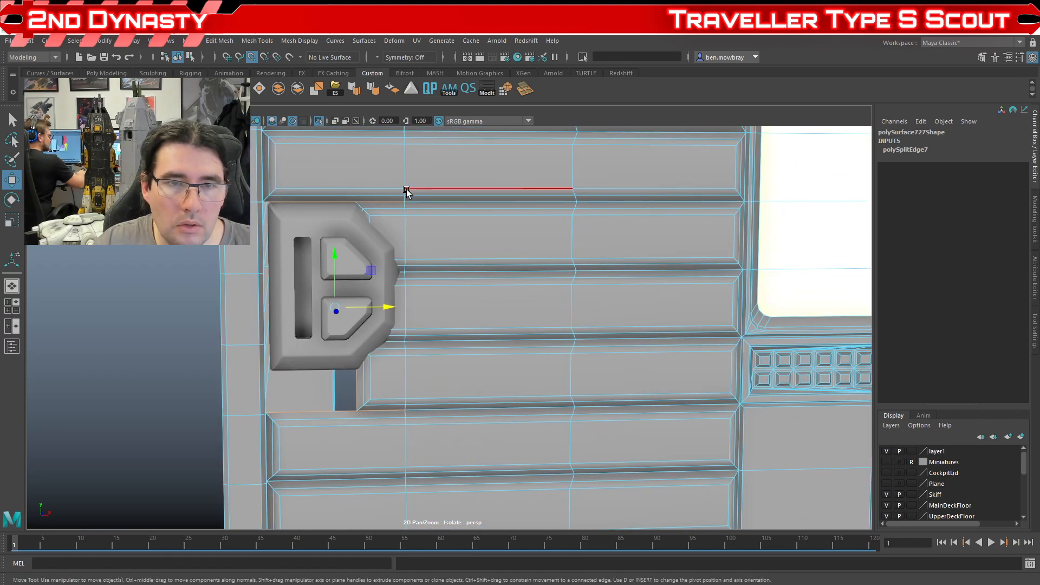
{"action": "left_click", "coordinate": [405, 192]}
{"action": "scroll", "coordinate": [409, 199], "scroll_direction": "up", "scroll_amount": 2}
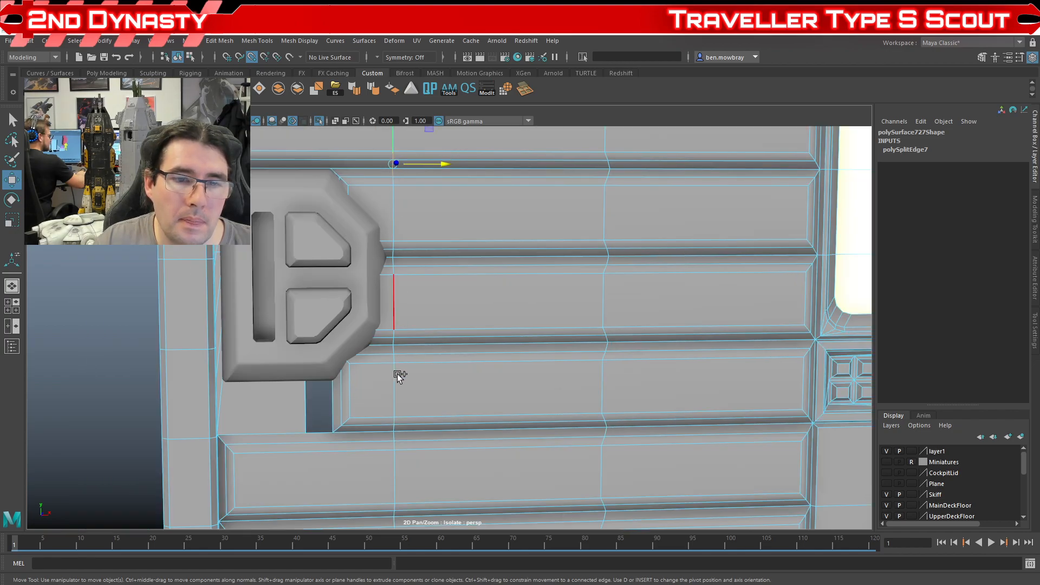
{"action": "left_click", "coordinate": [392, 393], "text": "shift"}
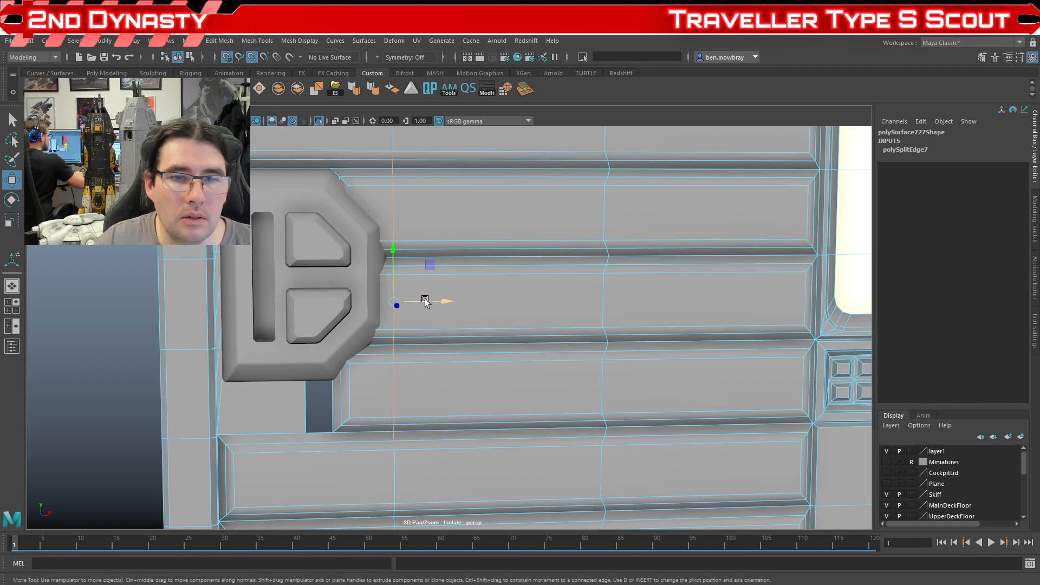
{"action": "scroll", "coordinate": [446, 297], "scroll_direction": "down", "scroll_amount": 3}
- Move the door-side end vertices of the three detached ribs clear of the control panel, stopping short of the shifted edge line
{"action": "right_click_drag", "start_coordinate": [385, 261], "coordinate": [346, 231]}
{"action": "left_click_drag", "start_coordinate": [356, 259], "coordinate": [381, 385]}
{"action": "key", "text": "4"}
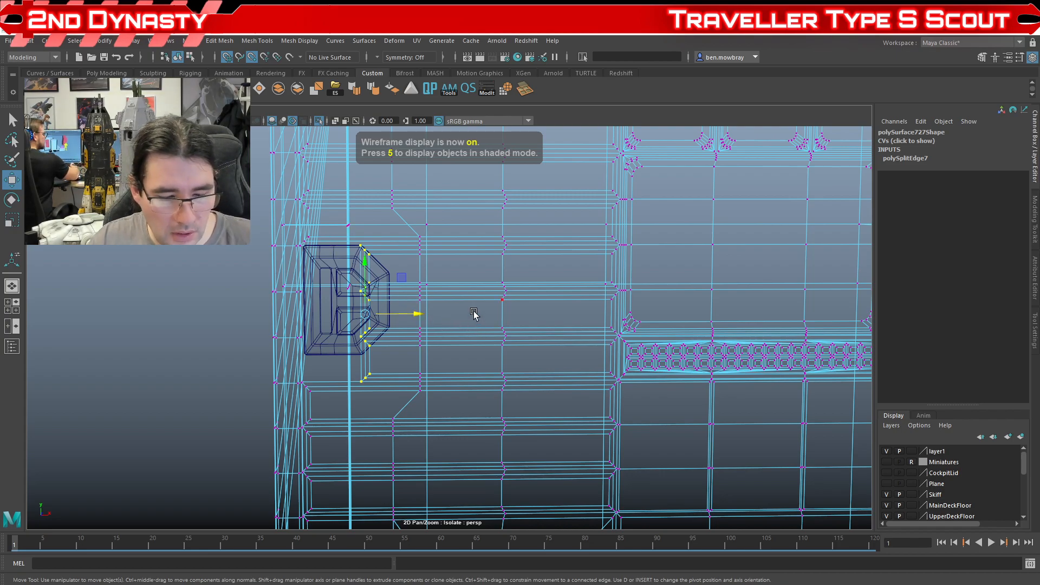
{"action": "key", "text": "6"}
{"action": "scroll", "coordinate": [475, 315], "scroll_direction": "up", "scroll_amount": 2}
{"action": "middle_click_drag", "start_coordinate": [368, 302], "coordinate": [397, 311], "text": "alt"}
{"action": "left_click_drag", "start_coordinate": [398, 312], "coordinate": [422, 307]}
- Examine the gap between the shortened ribs and the control panel, up close and against the whole bulkhead
{"action": "scroll", "coordinate": [427, 322], "scroll_direction": "down", "scroll_amount": 3}
{"action": "scroll", "coordinate": [436, 325], "scroll_direction": "up", "scroll_amount": 1}
{"action": "middle_click_drag", "start_coordinate": [423, 307], "coordinate": [518, 353], "text": "alt"}
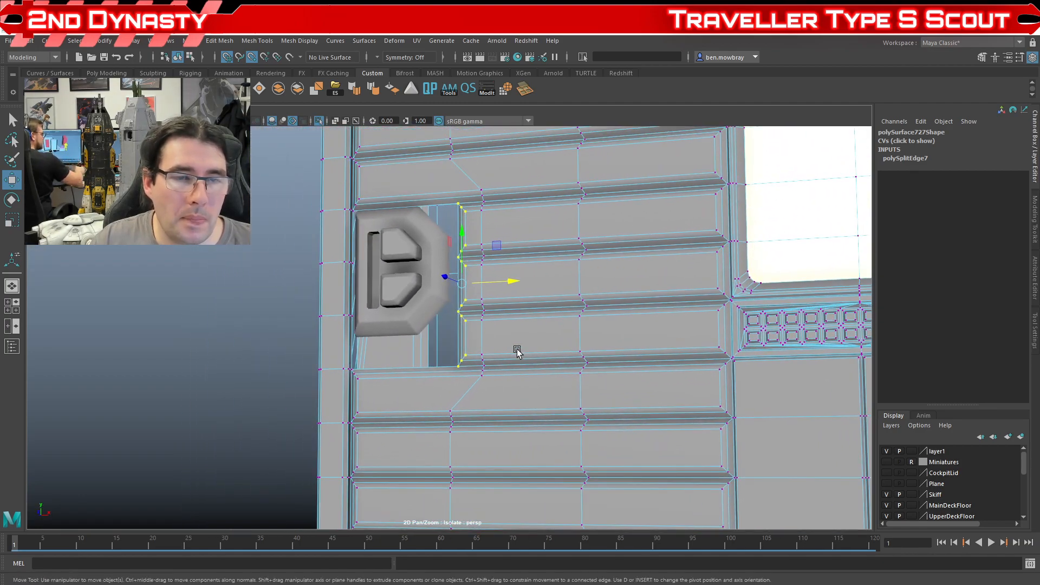
{"action": "left_click_drag", "start_coordinate": [518, 353], "coordinate": [546, 349], "text": "alt"}
{"action": "scroll", "coordinate": [544, 344], "scroll_direction": "down", "scroll_amount": 4}
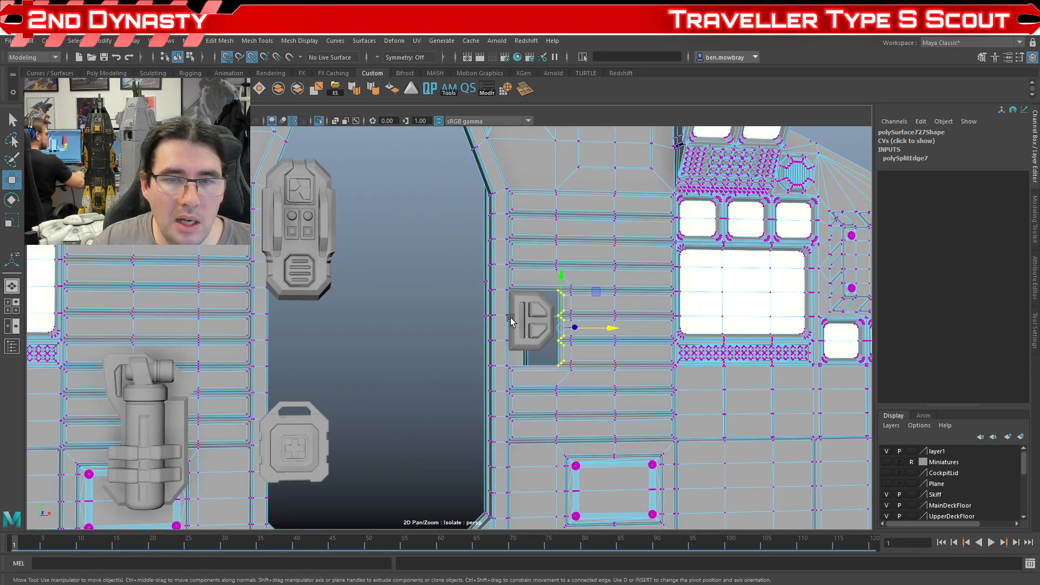
{"action": "left_click_drag", "start_coordinate": [500, 318], "coordinate": [483, 334], "text": "alt"}
{"action": "middle_click_drag", "start_coordinate": [483, 333], "coordinate": [462, 314], "text": "alt"}
{"action": "scroll", "coordinate": [453, 316], "scroll_direction": "down", "scroll_amount": 5}
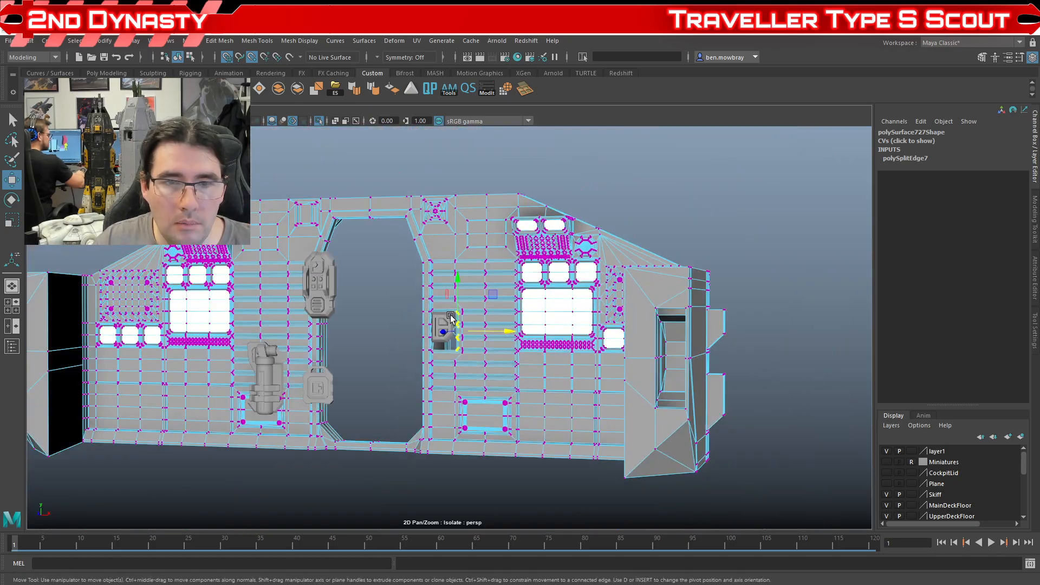
{"action": "left_click_drag", "start_coordinate": [444, 315], "coordinate": [504, 343], "text": "alt"}
{"action": "scroll", "coordinate": [504, 343], "scroll_direction": "down", "scroll_amount": 1}
{"action": "middle_click_drag", "start_coordinate": [506, 343], "coordinate": [420, 319], "text": "alt"}
{"action": "scroll", "coordinate": [418, 318], "scroll_direction": "up", "scroll_amount": 6}
{"action": "middle_click_drag", "start_coordinate": [334, 311], "coordinate": [483, 327], "text": "alt"}
{"action": "scroll", "coordinate": [474, 323], "scroll_direction": "down", "scroll_amount": 4}
{"action": "scroll", "coordinate": [435, 322], "scroll_direction": "up", "scroll_amount": 8}
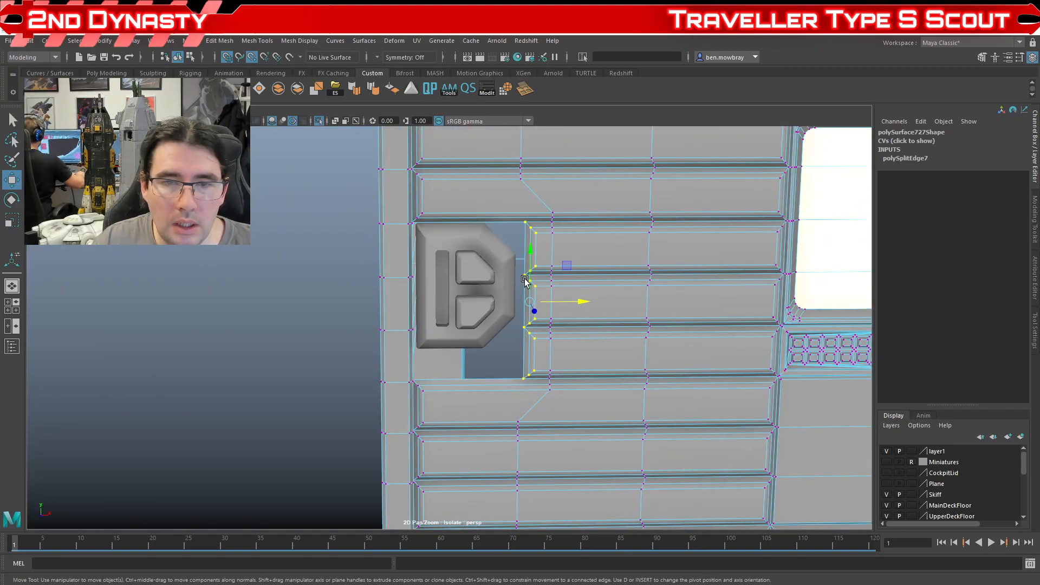
{"action": "scroll", "coordinate": [522, 281], "scroll_direction": "down", "scroll_amount": 3}
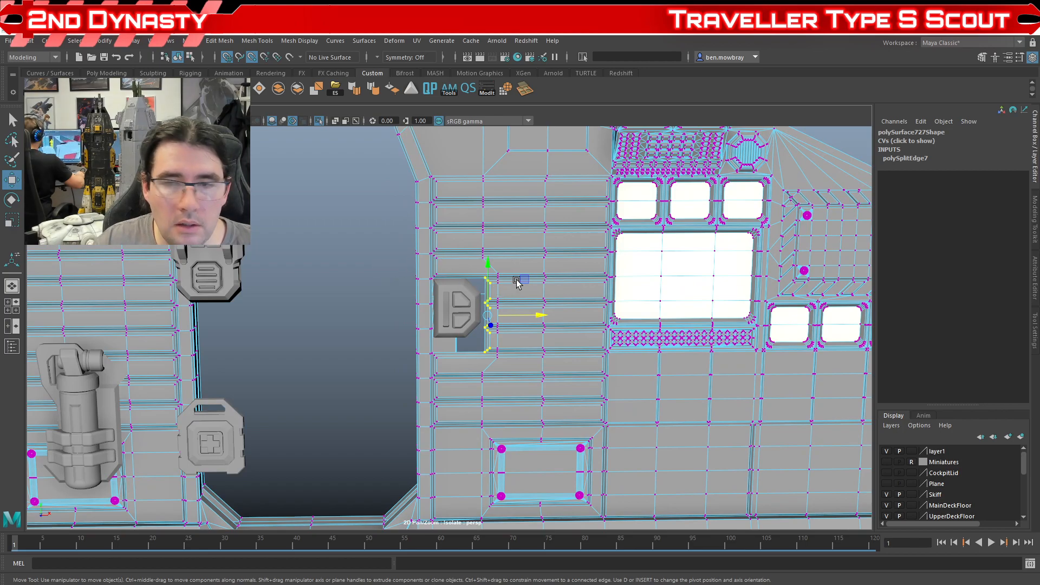
{"action": "scroll", "coordinate": [470, 316], "scroll_direction": "up", "scroll_amount": 4}
{"action": "middle_click_drag", "start_coordinate": [481, 321], "coordinate": [395, 252], "text": "alt"}
{"action": "middle_click_drag", "start_coordinate": [441, 312], "coordinate": [349, 248], "text": "alt"}
{"action": "left_click_drag", "start_coordinate": [349, 248], "coordinate": [330, 229], "text": "alt"}
{"action": "middle_click_drag", "start_coordinate": [329, 230], "coordinate": [421, 363], "text": "alt"}
{"action": "left_click_drag", "start_coordinate": [421, 362], "coordinate": [465, 386], "text": "alt"}
{"action": "scroll", "coordinate": [446, 346], "scroll_direction": "up", "scroll_amount": 2}
{"action": "scroll", "coordinate": [455, 352], "scroll_direction": "up", "scroll_amount": 2}
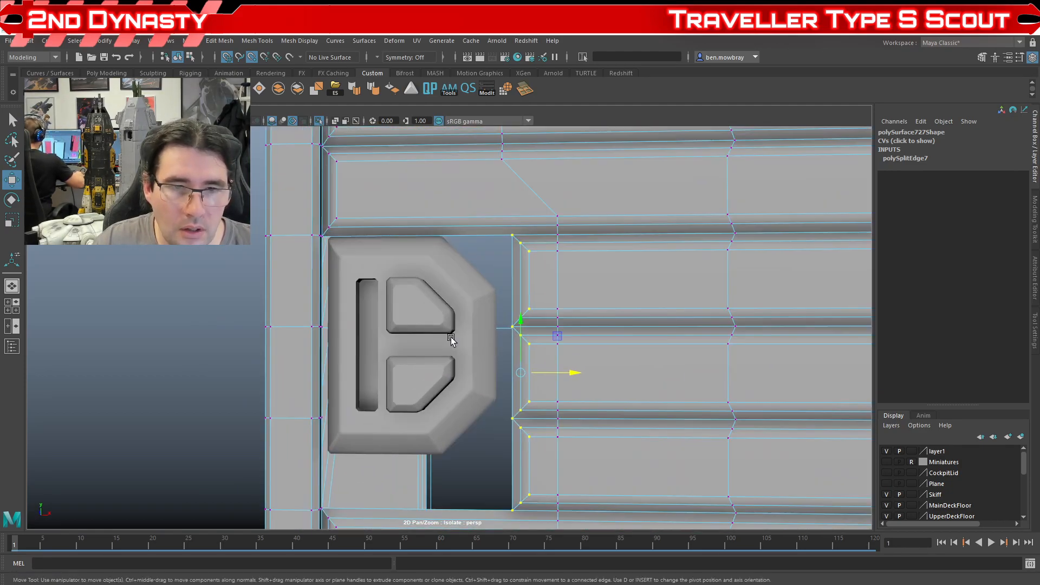
- Inspect the groove running above the control panel where the rib opening meets the full-length rib
{"action": "middle_click_drag", "start_coordinate": [400, 295], "coordinate": [408, 327], "text": "alt"}
{"action": "scroll", "coordinate": [418, 318], "scroll_direction": "up", "scroll_amount": 1}
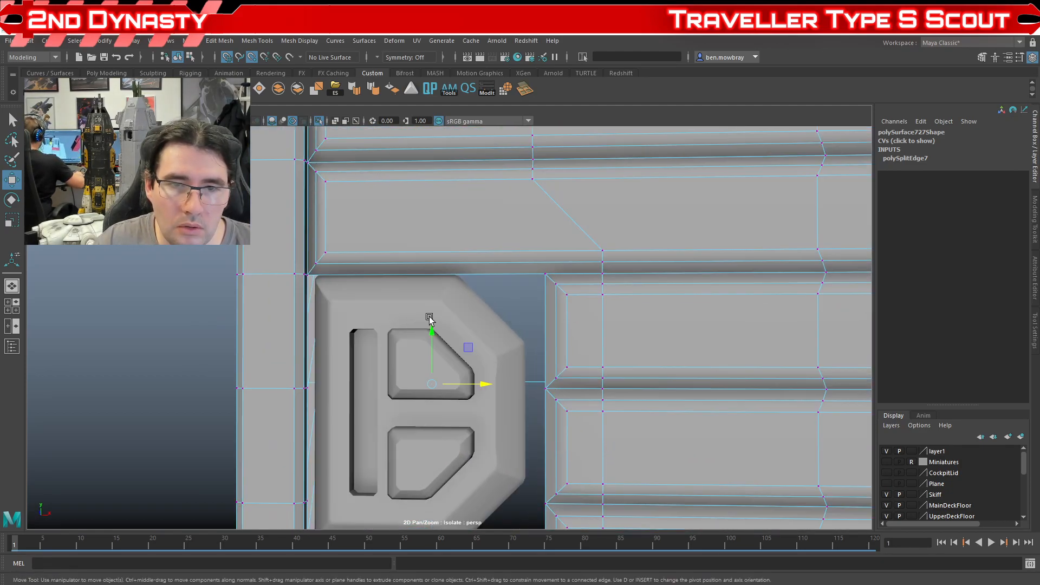
{"action": "scroll", "coordinate": [430, 321], "scroll_direction": "down", "scroll_amount": 2}
{"action": "scroll", "coordinate": [442, 303], "scroll_direction": "up", "scroll_amount": 2}
{"action": "right_click_drag", "start_coordinate": [472, 258], "coordinate": [521, 237]}
{"action": "scroll", "coordinate": [509, 265], "scroll_direction": "down", "scroll_amount": 3}
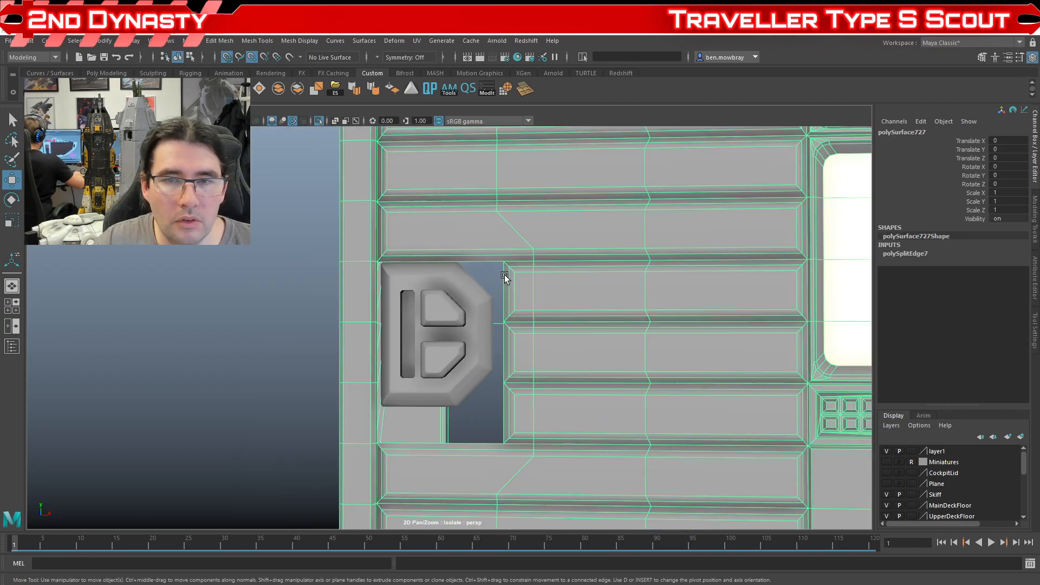
{"action": "left_click_drag", "start_coordinate": [506, 274], "coordinate": [408, 325], "text": "alt"}
{"action": "middle_click_drag", "start_coordinate": [409, 325], "coordinate": [525, 274], "text": "alt"}
{"action": "scroll", "coordinate": [523, 271], "scroll_direction": "up", "scroll_amount": 4}
{"action": "left_click", "coordinate": [519, 255]}
{"action": "left_click_drag", "start_coordinate": [519, 257], "coordinate": [447, 294], "text": "alt"}
{"action": "middle_click_drag", "start_coordinate": [551, 264], "coordinate": [470, 287], "text": "alt"}
{"action": "left_click", "coordinate": [482, 226]}
{"action": "scroll", "coordinate": [469, 242], "scroll_direction": "down", "scroll_amount": 4}
{"action": "scroll", "coordinate": [458, 254], "scroll_direction": "up", "scroll_amount": 3}
{"action": "middle_click_drag", "start_coordinate": [482, 247], "coordinate": [441, 271], "text": "alt"}
{"action": "scroll", "coordinate": [440, 271], "scroll_direction": "down", "scroll_amount": 2}
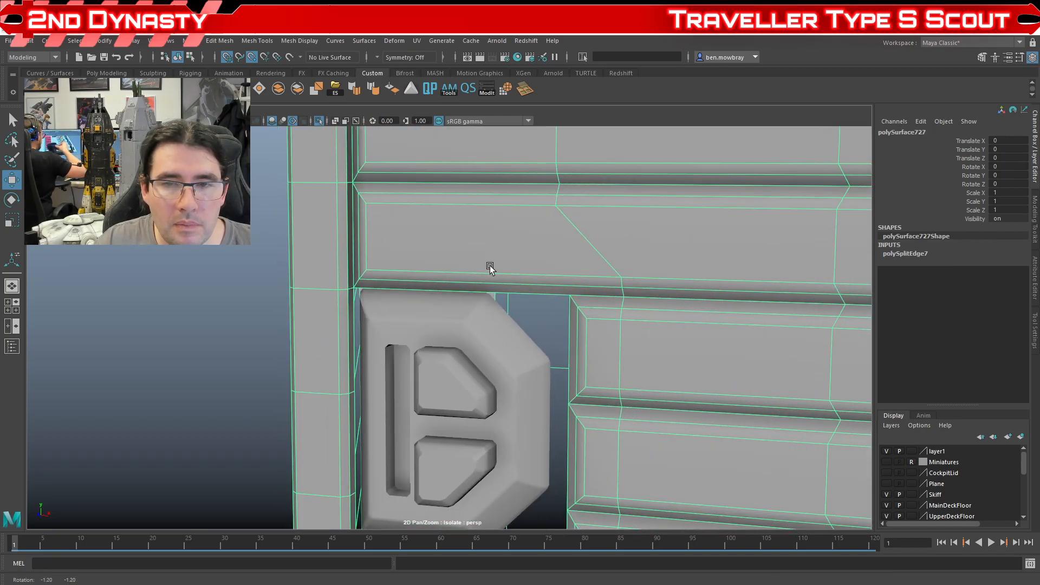
- Delete the groove faces directly above the control panel, from the door-side edge to the shifted vertical edge line
{"action": "scroll", "coordinate": [495, 267], "scroll_direction": "up", "scroll_amount": 3}
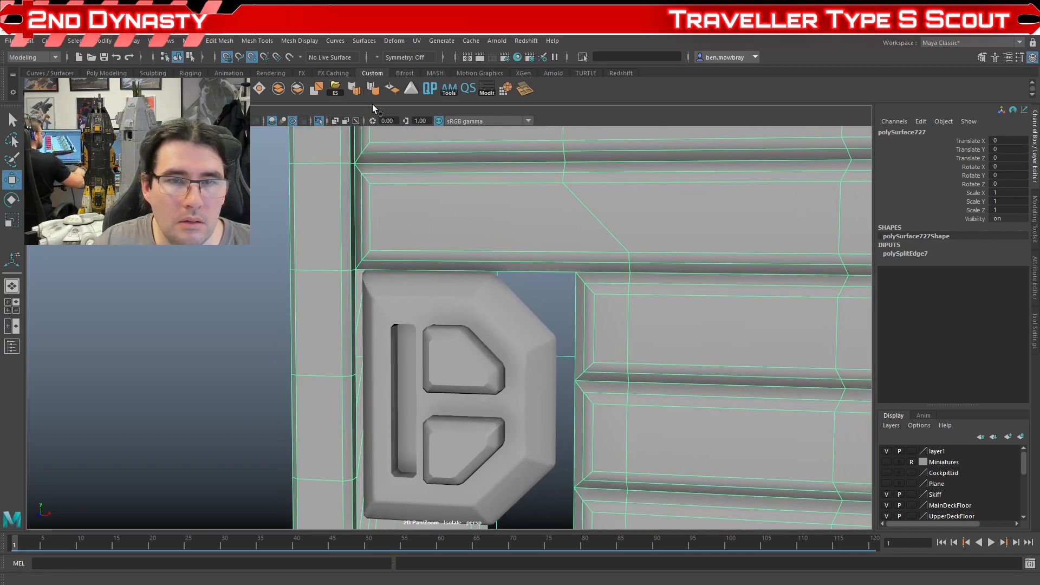
{"action": "right_click_drag", "start_coordinate": [536, 249], "coordinate": [522, 269]}
{"action": "left_click", "coordinate": [503, 262]}
{"action": "left_click", "coordinate": [500, 270], "text": "shift"}
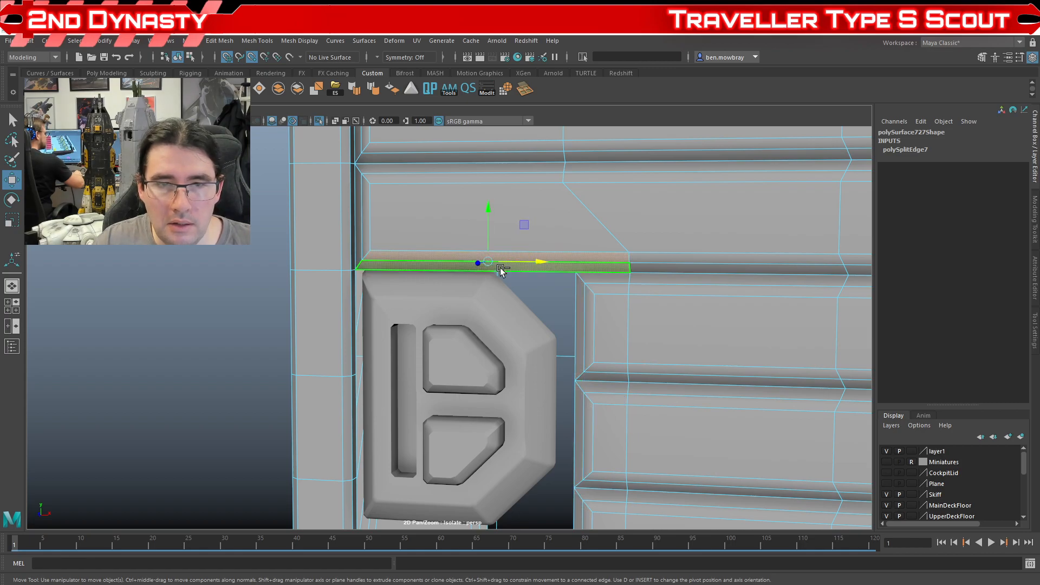
{"action": "key", "text": "Delete"}
{"action": "right_click_drag", "start_coordinate": [626, 273], "coordinate": [667, 258]}
{"action": "scroll", "coordinate": [620, 280], "scroll_direction": "down", "scroll_amount": 4}
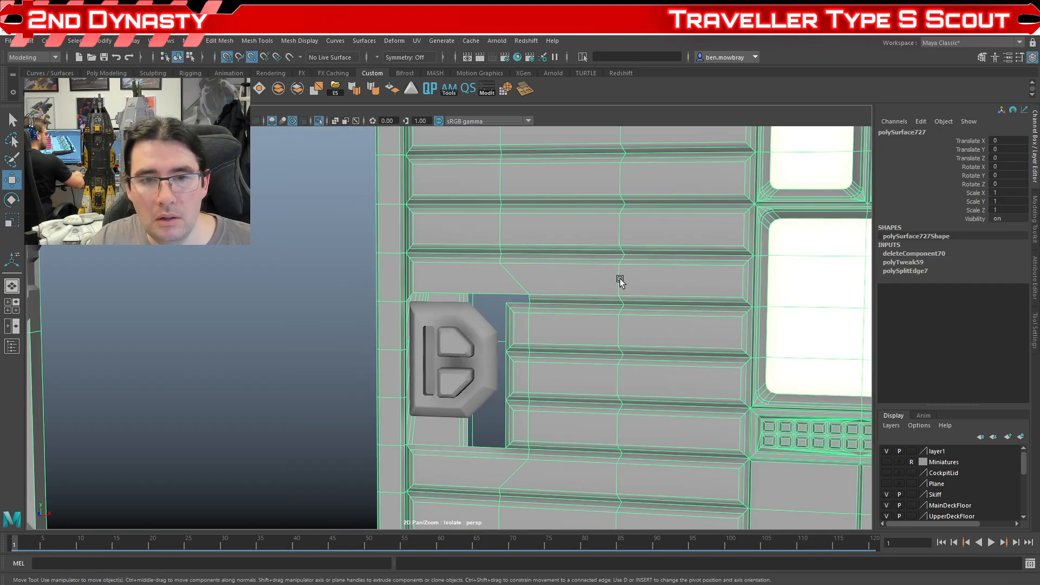
- Combine the bulkhead with its mounted equipment, including the control panel, into one mesh and delete its construction history
{"action": "left_click", "coordinate": [458, 351], "text": "shift"}
{"action": "left_click", "coordinate": [185, 41]}
{"action": "left_click", "coordinate": [199, 79]}
{"action": "key", "text": "alt+shift+d"}
{"action": "scroll", "coordinate": [333, 267], "scroll_direction": "down", "scroll_amount": 5}
{"action": "scroll", "coordinate": [437, 333], "scroll_direction": "up", "scroll_amount": 4}
{"action": "scroll", "coordinate": [509, 363], "scroll_direction": "down", "scroll_amount": 5}
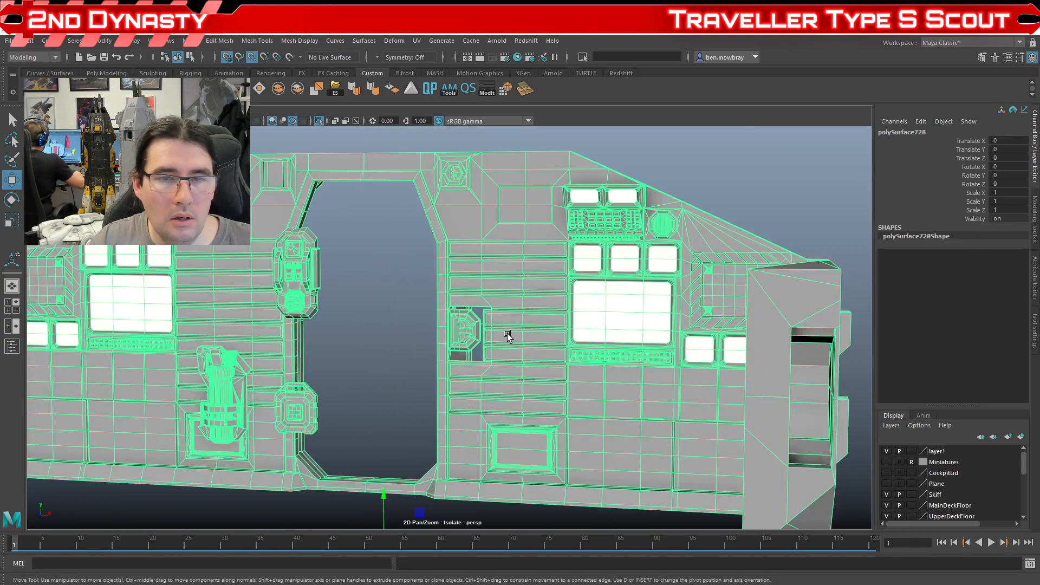
- Turn off the isolated view to bring back the full cockpit, and save the scene
{"action": "key", "text": "ctrl+z"}
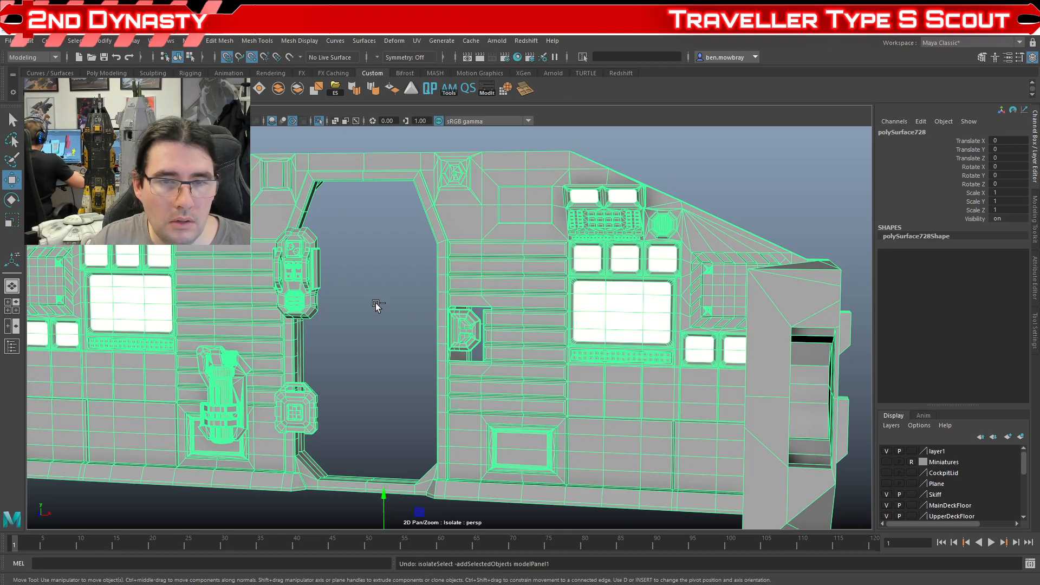
{"action": "key", "text": "ctrl+s"}
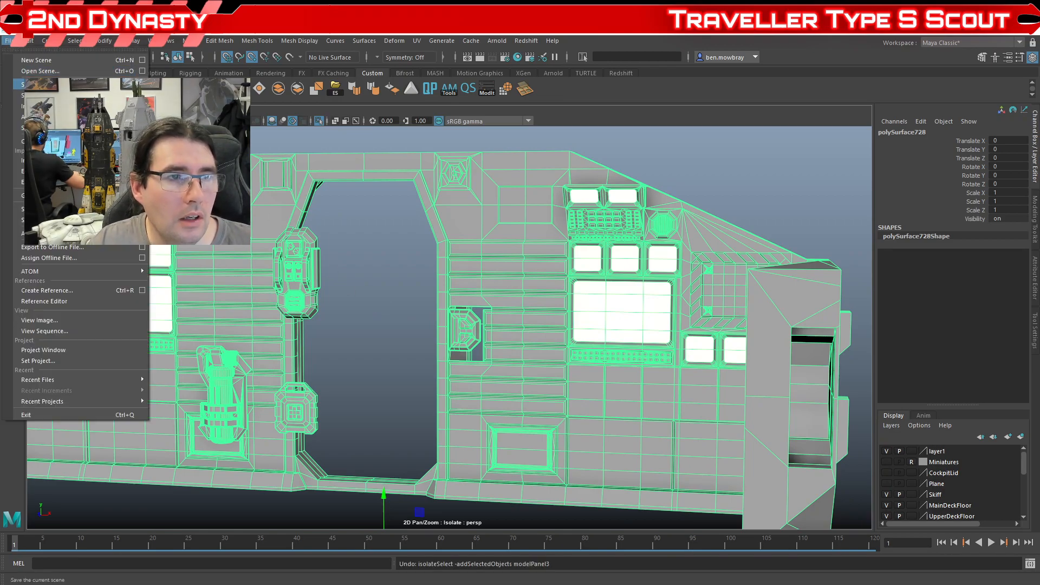
{"action": "key", "text": "ctrl+z"}
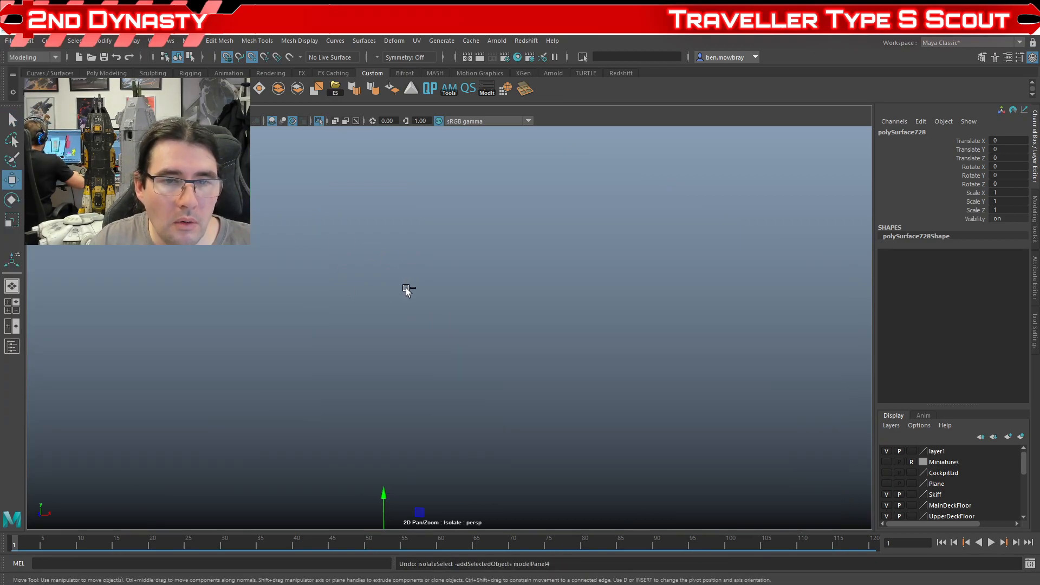
{"action": "key", "text": "ctrl+1"}
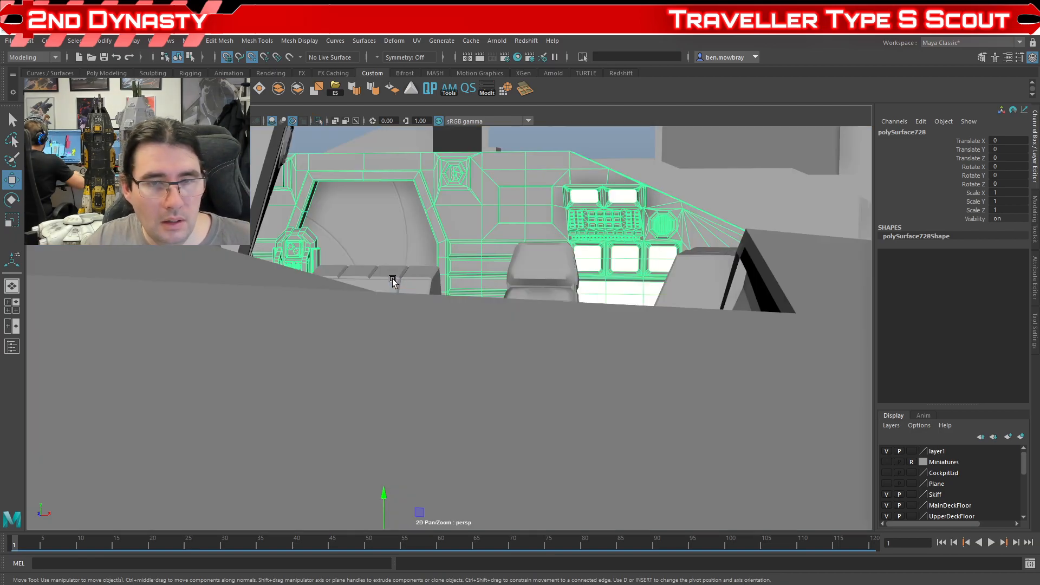
{"action": "left_click_drag", "start_coordinate": [475, 250], "coordinate": [466, 267], "text": "alt"}
{"action": "scroll", "coordinate": [454, 276], "scroll_direction": "up", "scroll_amount": 3}
{"action": "key", "text": "ctrl+z"}
{"action": "key", "text": "ctrl+s"}
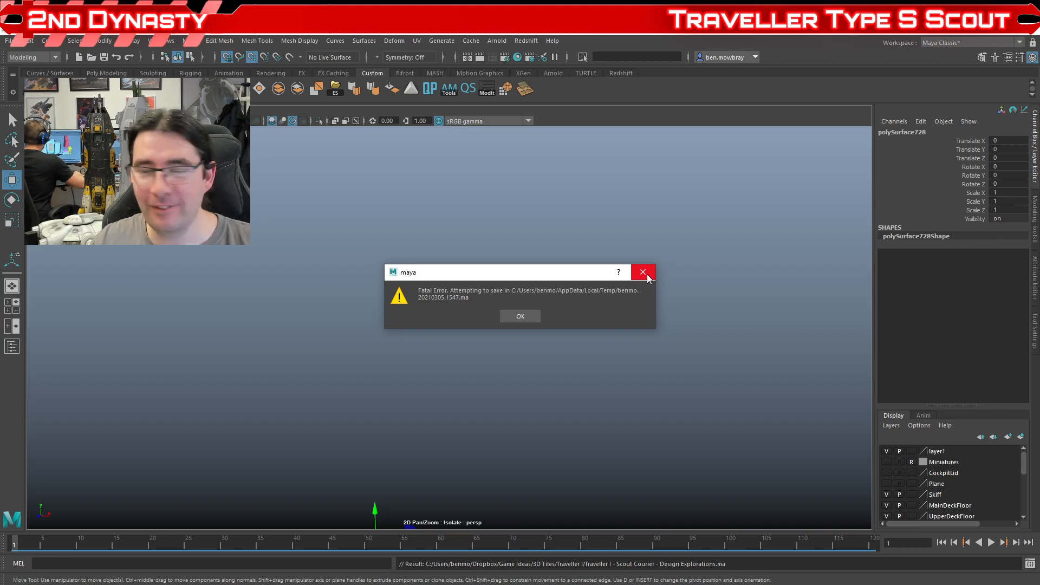
- Launch a new session of Maya 2020
{"action": "left_click", "coordinate": [13, 584]}
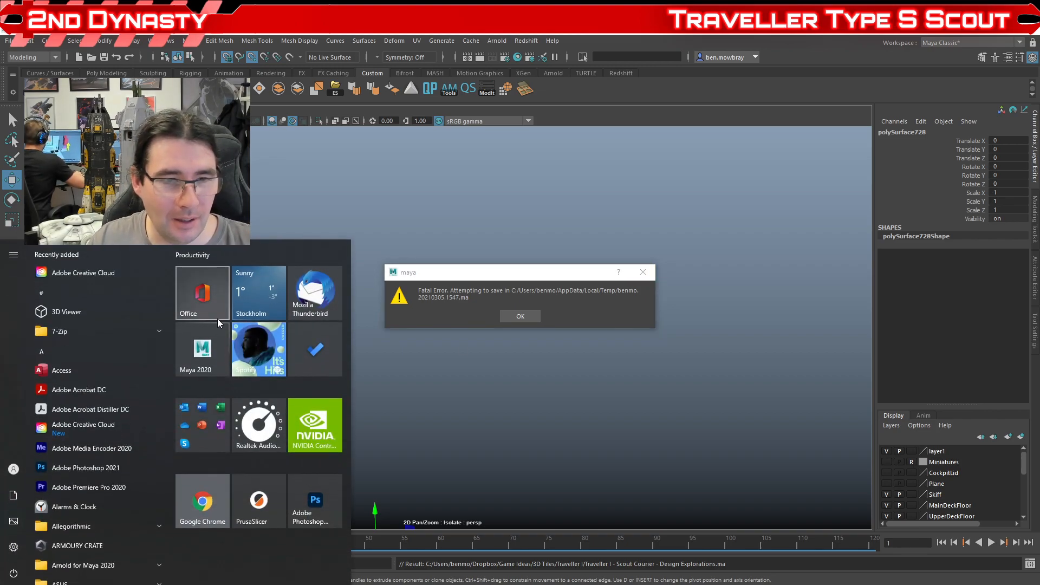
{"action": "left_click", "coordinate": [207, 349]}
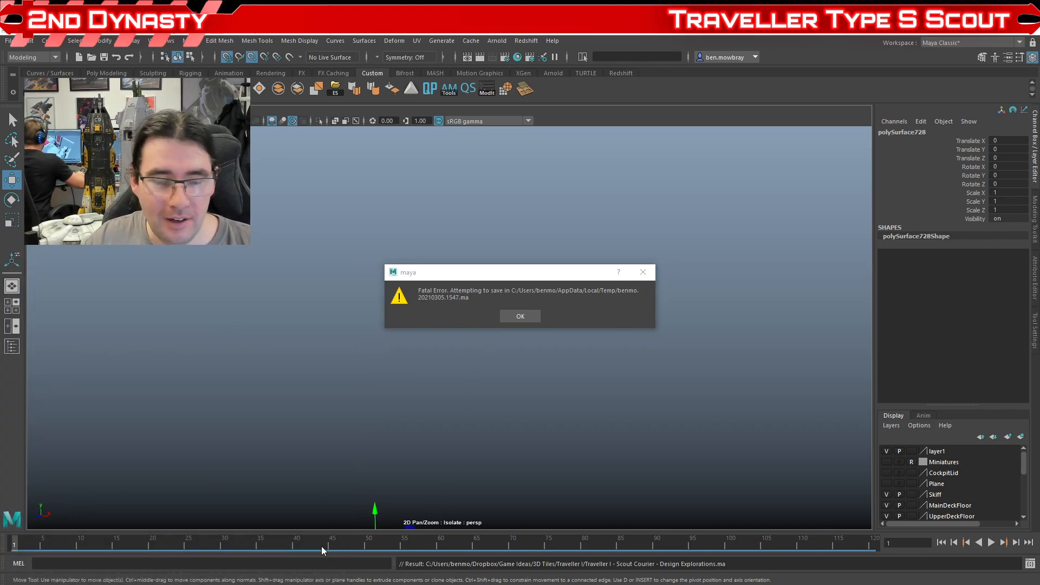
{"action": "right_click_drag", "start_coordinate": [691, 373], "coordinate": [814, 446], "text": "alt"}
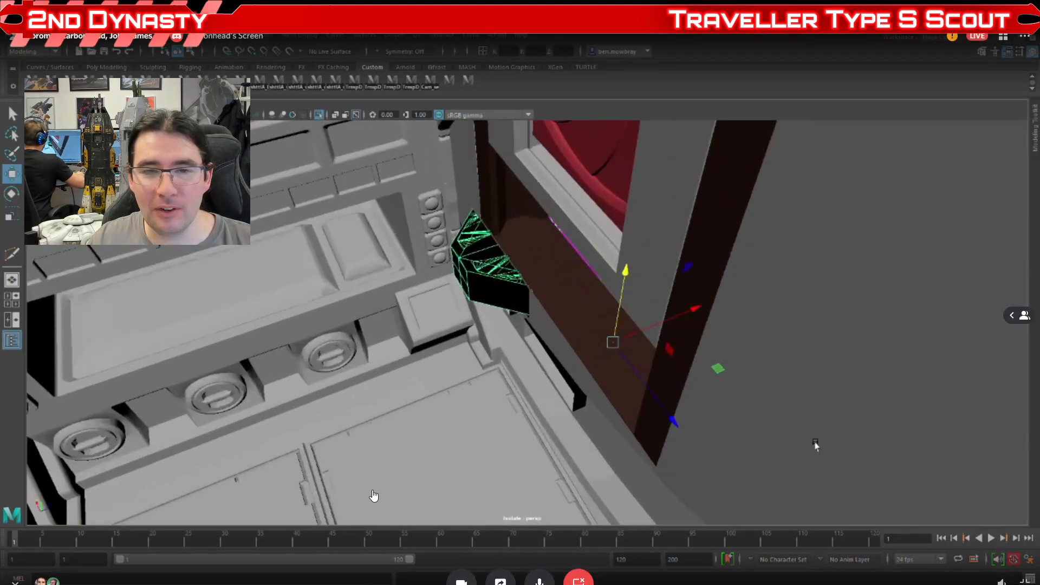
{"action": "left_click_drag", "start_coordinate": [815, 446], "coordinate": [696, 390], "text": "alt"}
{"action": "key", "text": "super"}
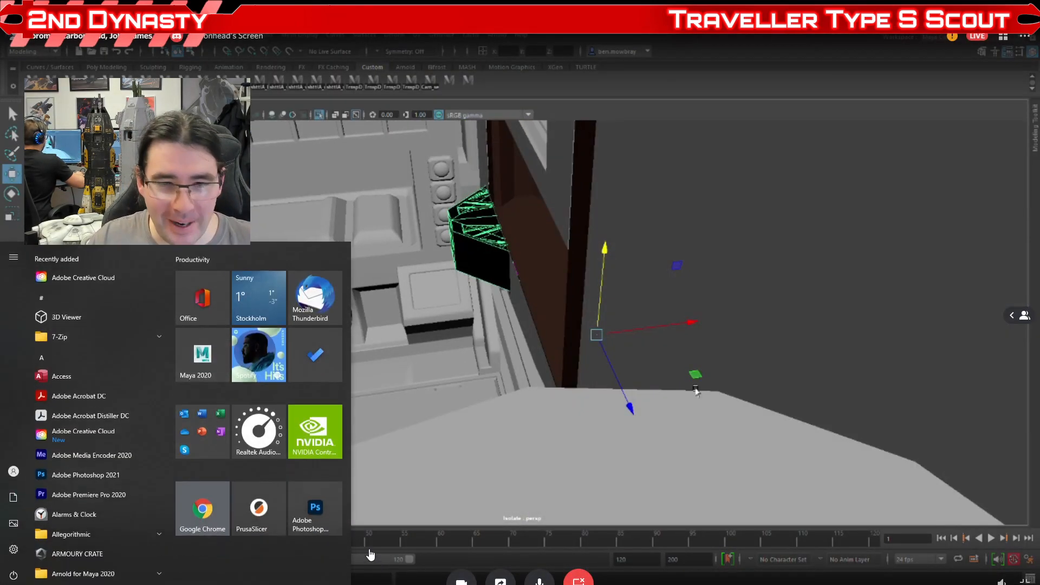
{"action": "right_click_drag", "start_coordinate": [696, 390], "coordinate": [588, 376], "text": "alt"}
{"action": "left_click_drag", "start_coordinate": [588, 376], "coordinate": [668, 362], "text": "alt"}
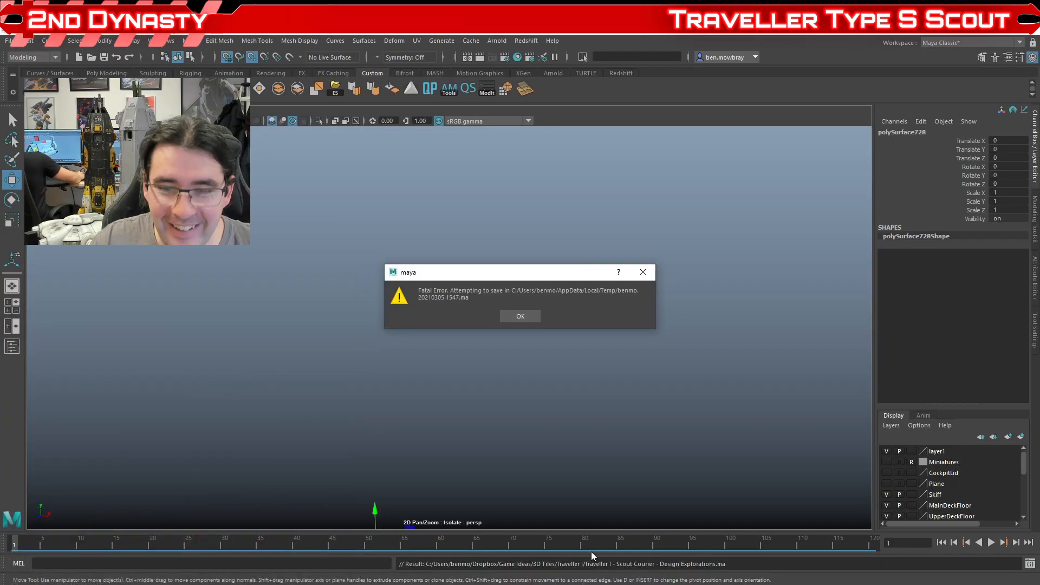
- Dismiss the crashed session's fatal error message and close the Autodesk error report without sending it
{"action": "left_click", "coordinate": [520, 317]}
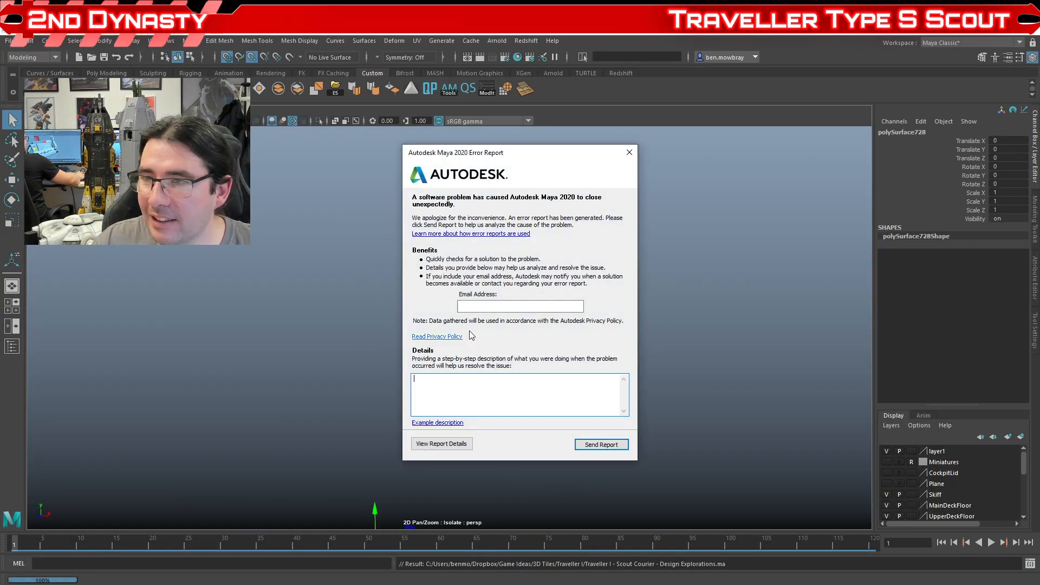
{"action": "left_click", "coordinate": [629, 152]}
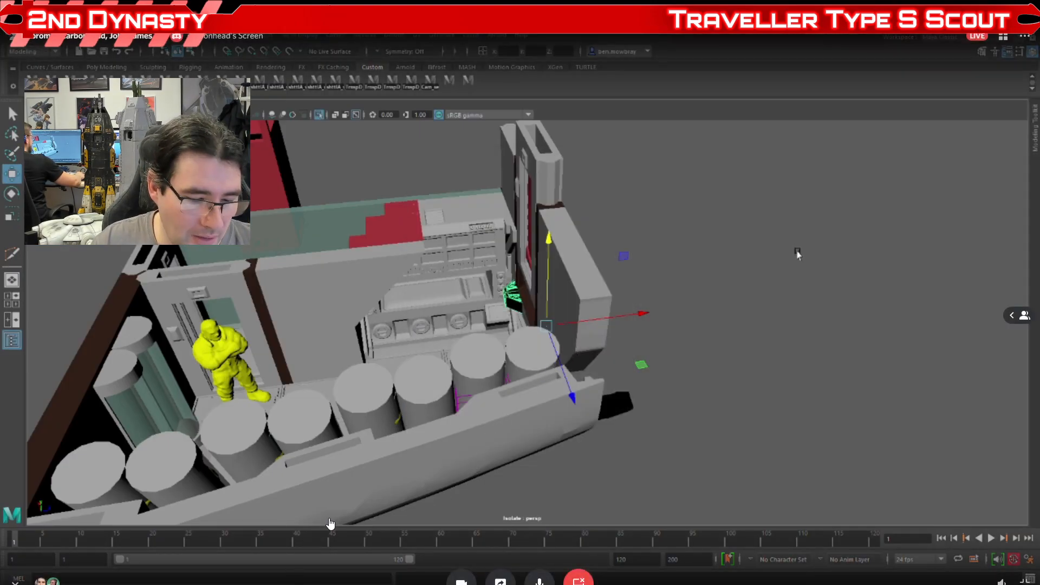
{"action": "key", "text": "super"}
{"action": "key", "text": "super"}
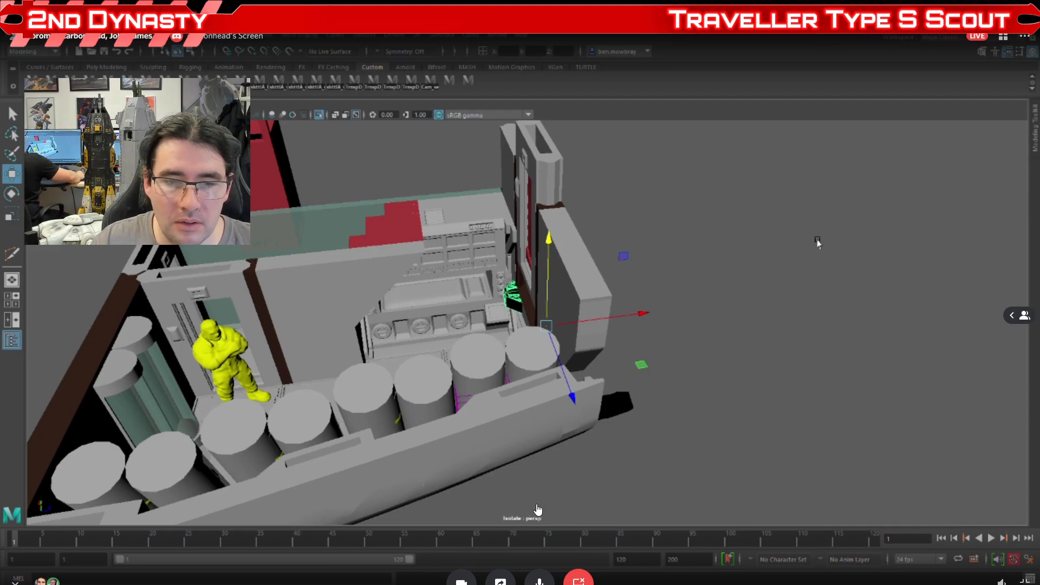
{"action": "middle_click_drag", "start_coordinate": [766, 255], "coordinate": [790, 240], "text": "alt"}
{"action": "left_click_drag", "start_coordinate": [764, 281], "coordinate": [671, 287], "text": "alt"}
{"action": "right_click_drag", "start_coordinate": [672, 288], "coordinate": [743, 366], "text": "alt"}
{"action": "left_click_drag", "start_coordinate": [742, 367], "coordinate": [722, 362], "text": "alt"}
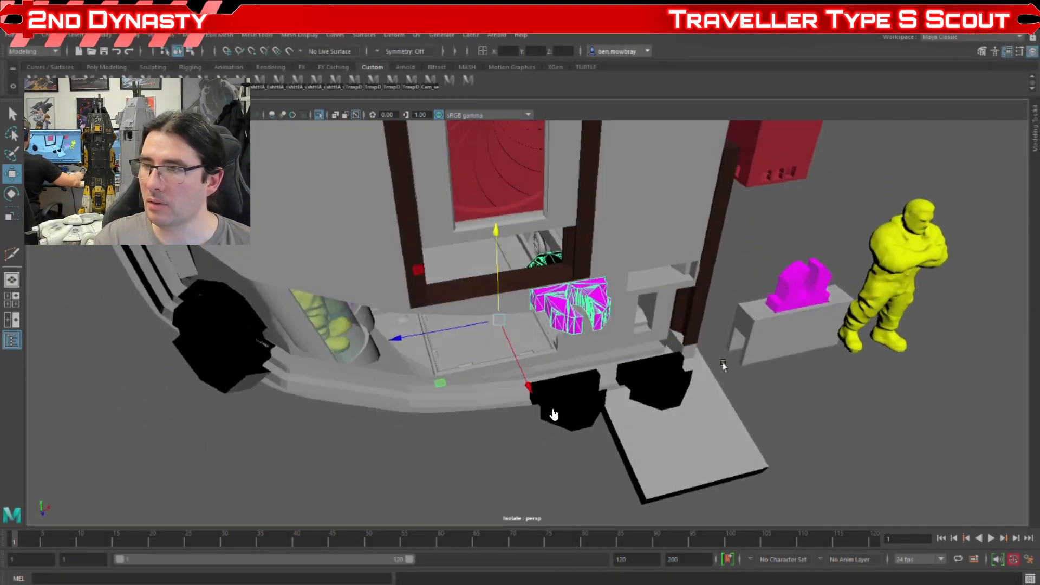
{"action": "right_click_drag", "start_coordinate": [722, 363], "coordinate": [799, 398], "text": "alt"}
{"action": "middle_click_drag", "start_coordinate": [798, 399], "coordinate": [769, 441], "text": "alt"}
{"action": "left_click_drag", "start_coordinate": [768, 441], "coordinate": [876, 443], "text": "alt"}
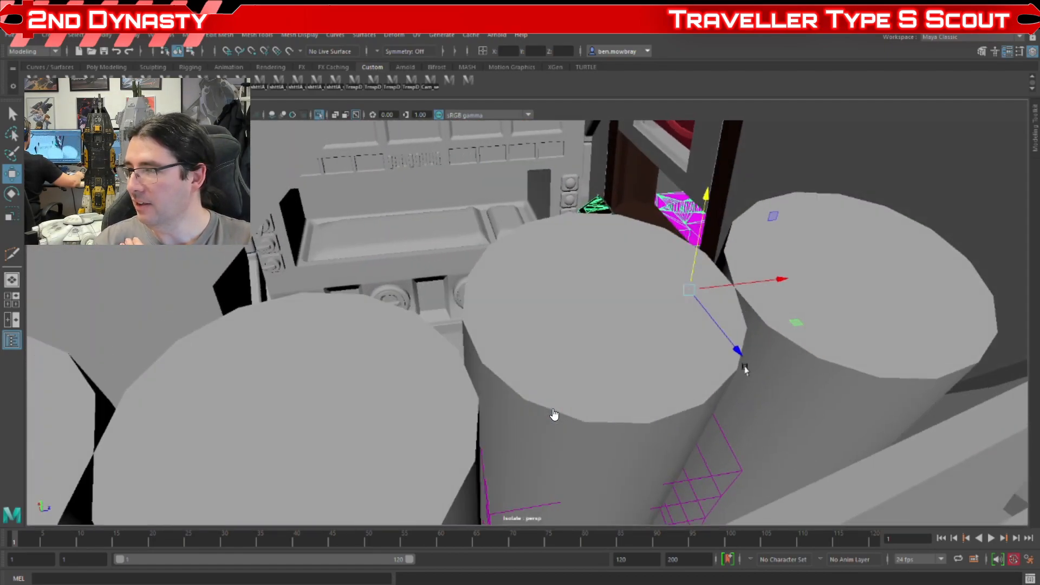
{"action": "middle_click_drag", "start_coordinate": [746, 369], "coordinate": [704, 438], "text": "alt"}
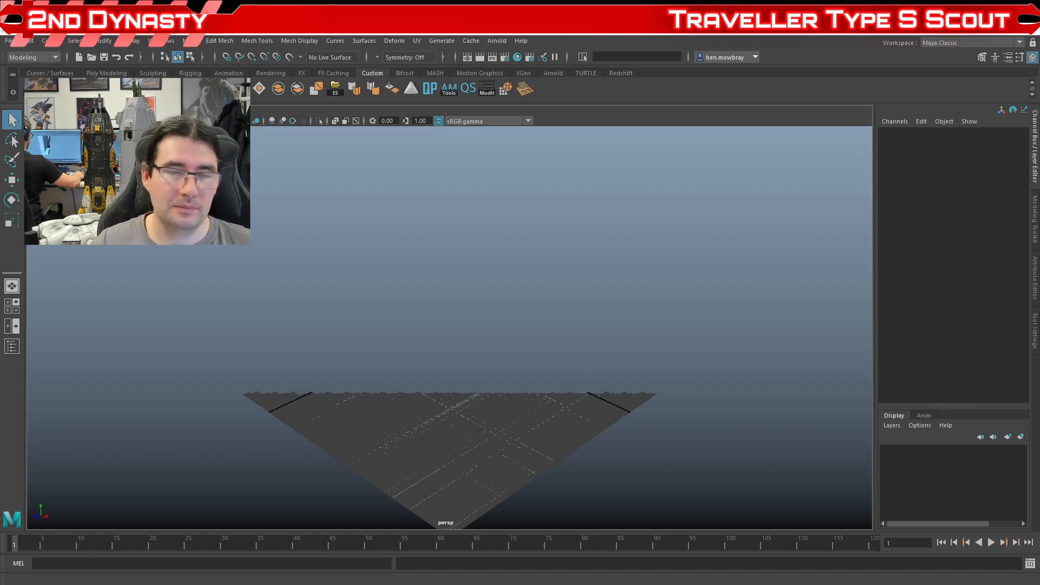
- Reopen the recent scene "Traveller I - Scout Courier - Design Explorations.mb" without saving the untitled scene
{"action": "left_click", "coordinate": [7, 41]}
{"action": "mouse_move", "coordinate": [115, 379]}
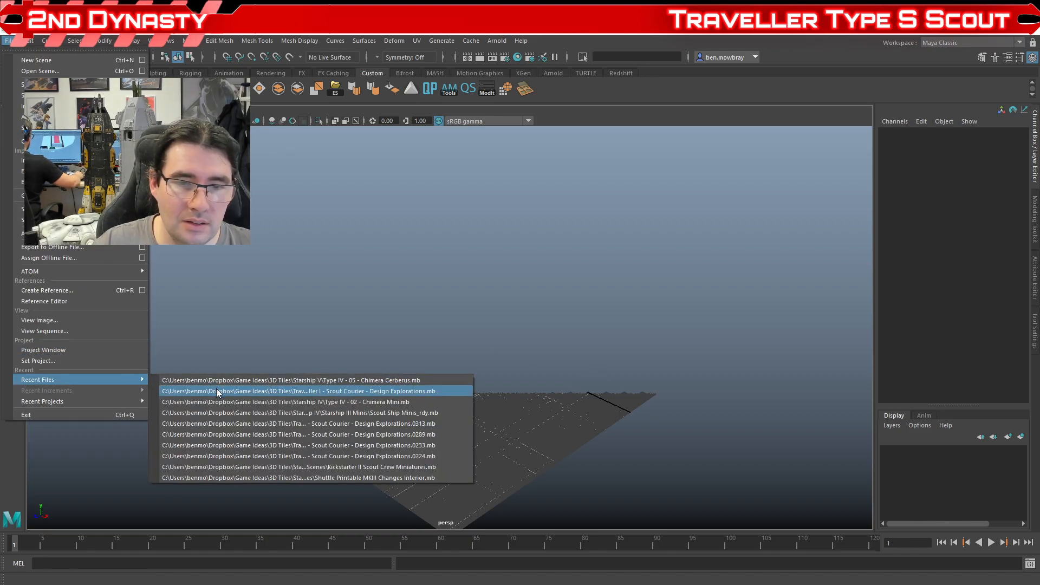
{"action": "left_click", "coordinate": [216, 390]}
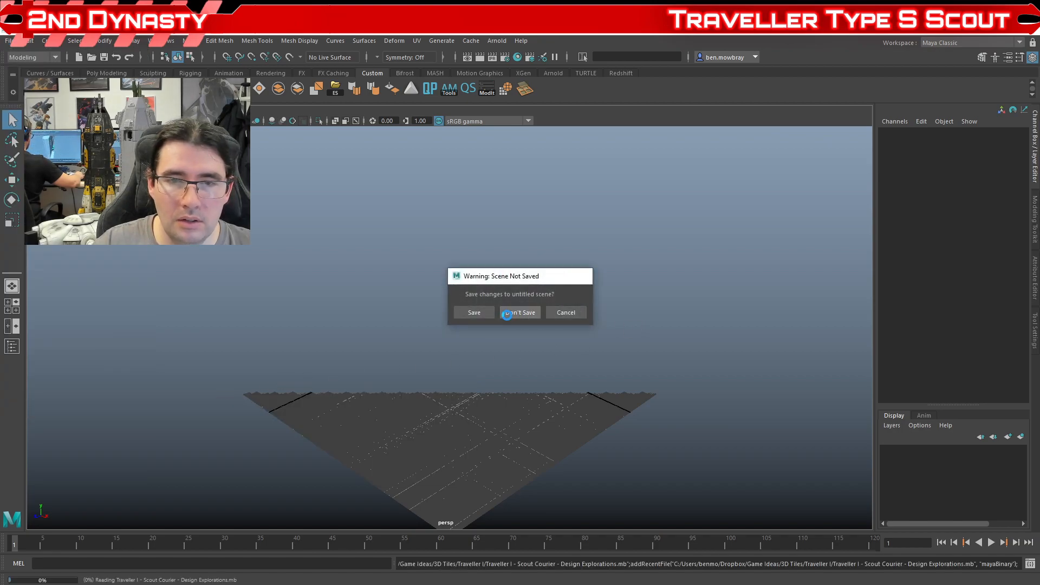
{"action": "left_click", "coordinate": [509, 313]}
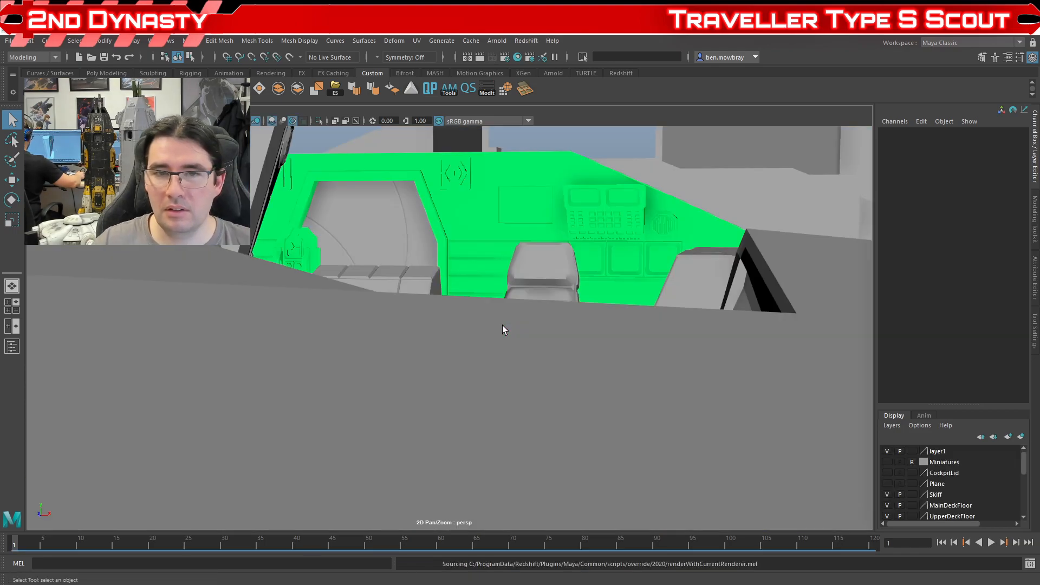
- Select the combined cockpit bulkhead mesh and isolate it in the viewport
{"action": "left_click", "coordinate": [479, 201]}
{"action": "left_click_drag", "start_coordinate": [479, 201], "coordinate": [490, 320], "text": "alt"}
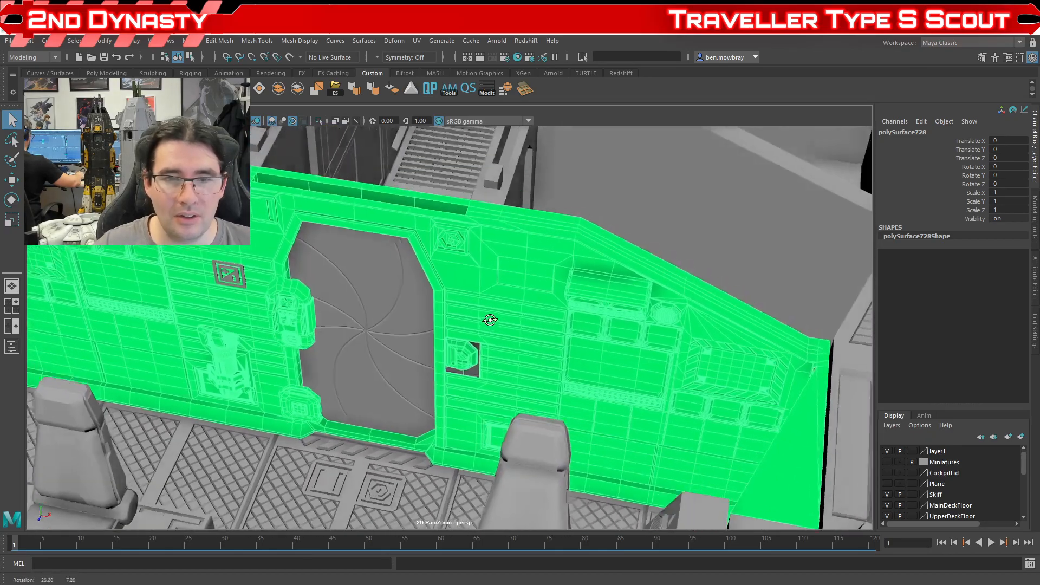
{"action": "middle_click_drag", "start_coordinate": [455, 318], "coordinate": [474, 319], "text": "alt"}
{"action": "left_click_drag", "start_coordinate": [474, 319], "coordinate": [407, 352], "text": "alt"}
{"action": "middle_click_drag", "start_coordinate": [474, 350], "coordinate": [448, 345], "text": "alt"}
{"action": "right_click_drag", "start_coordinate": [522, 313], "coordinate": [617, 520]}
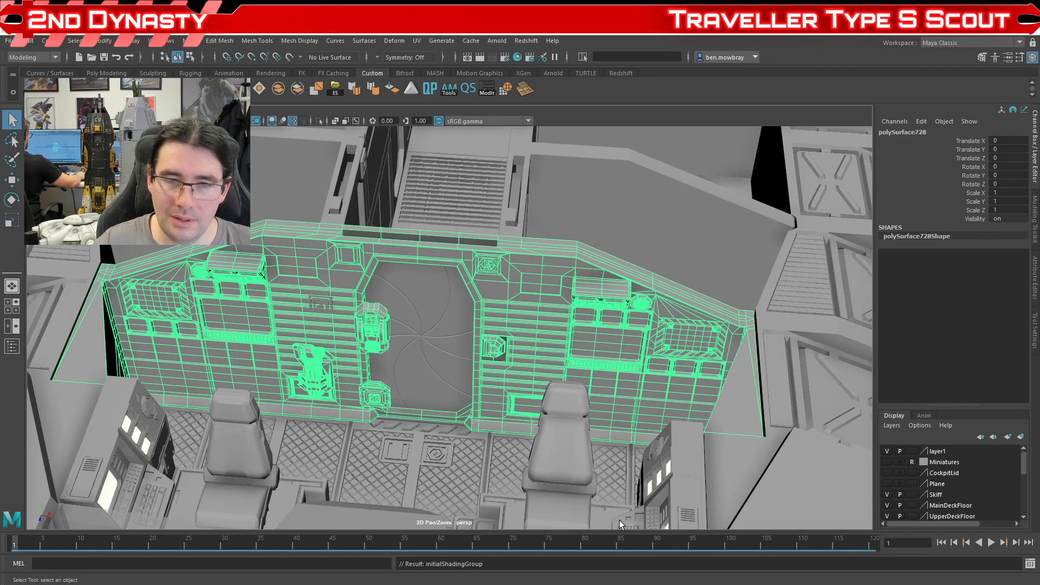
{"action": "scroll", "coordinate": [515, 428], "scroll_direction": "up", "scroll_amount": 5}
{"action": "key", "text": "ctrl+1"}
{"action": "scroll", "coordinate": [479, 402], "scroll_direction": "up", "scroll_amount": 5}
{"action": "left_click_drag", "start_coordinate": [479, 402], "coordinate": [420, 437], "text": "alt"}
{"action": "scroll", "coordinate": [420, 436], "scroll_direction": "down", "scroll_amount": 5}
{"action": "middle_click_drag", "start_coordinate": [420, 437], "coordinate": [511, 428], "text": "alt"}
{"action": "left_click_drag", "start_coordinate": [512, 432], "coordinate": [437, 294], "text": "alt"}
- Separate the combined bulkhead mesh into its individual shells and delete its non-deformer history
{"action": "right_click", "coordinate": [414, 290]}
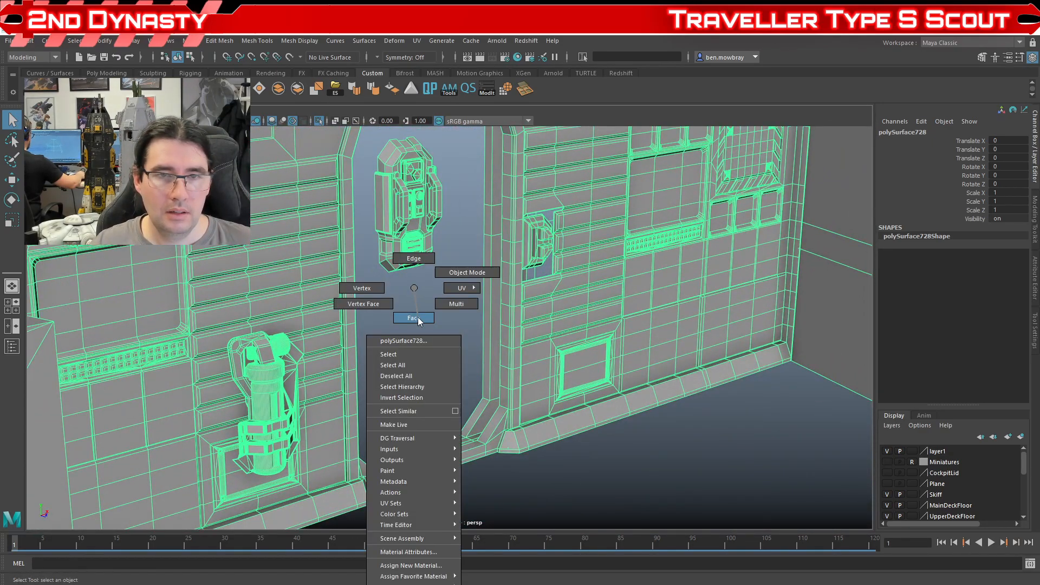
{"action": "right_click_drag", "start_coordinate": [417, 318], "coordinate": [417, 318]}
{"action": "scroll", "coordinate": [529, 251], "scroll_direction": "down", "scroll_amount": 5}
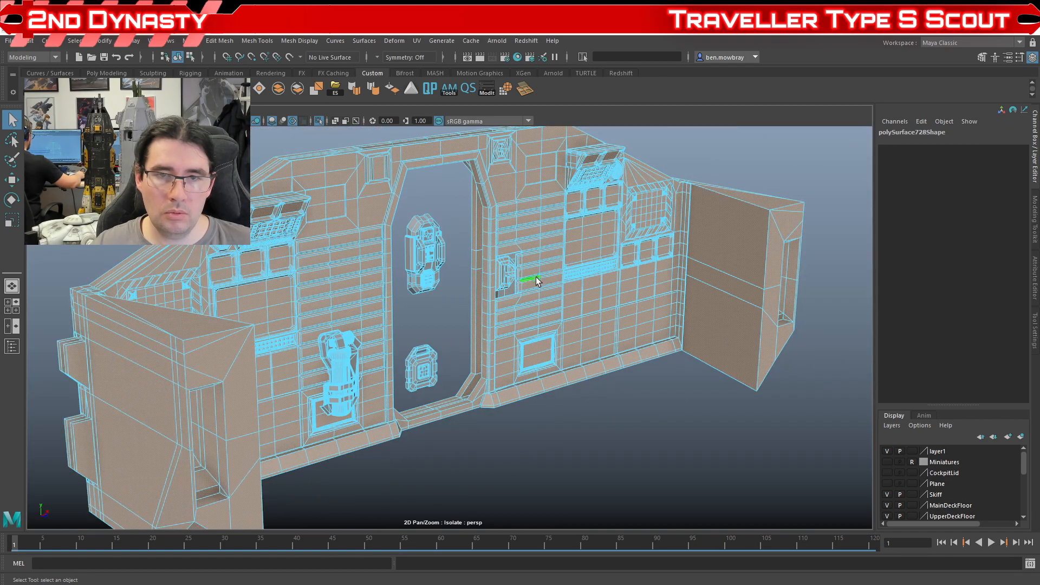
{"action": "left_click_drag", "start_coordinate": [529, 252], "coordinate": [498, 302], "text": "alt"}
{"action": "left_click", "coordinate": [496, 303]}
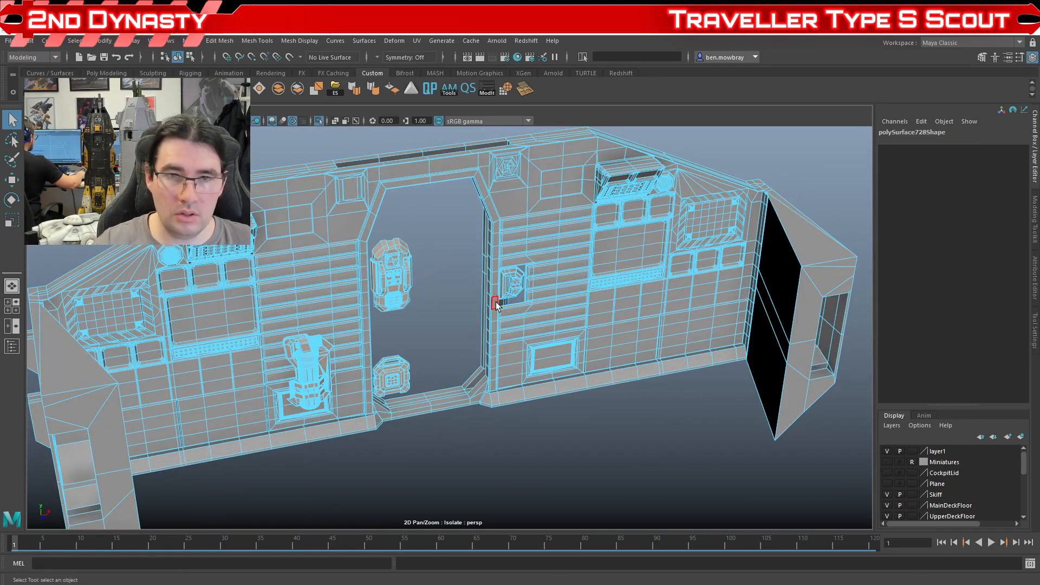
{"action": "left_click", "coordinate": [187, 41]}
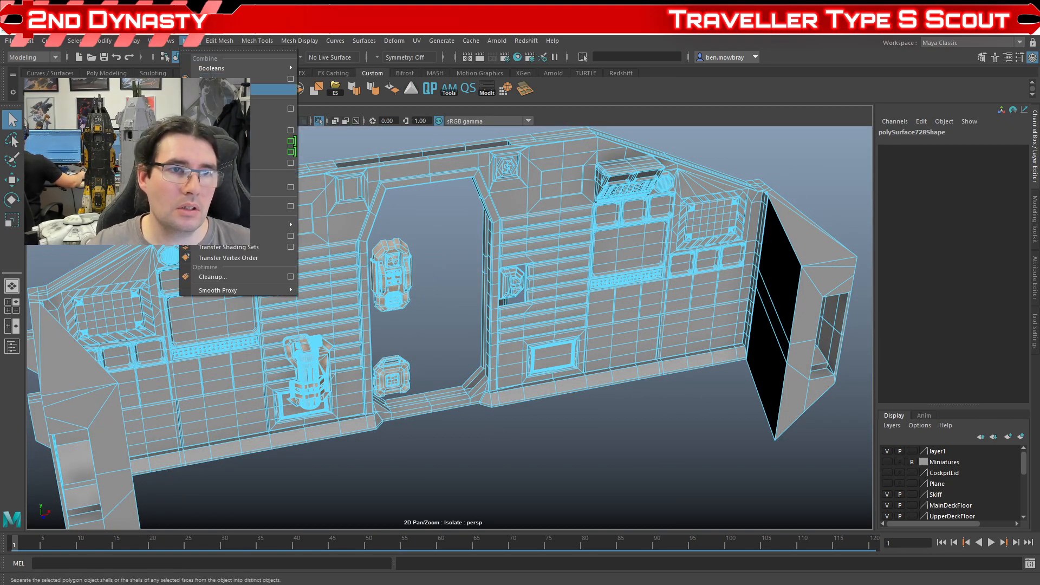
{"action": "left_click", "coordinate": [238, 90]}
{"action": "left_click", "coordinate": [240, 88]}
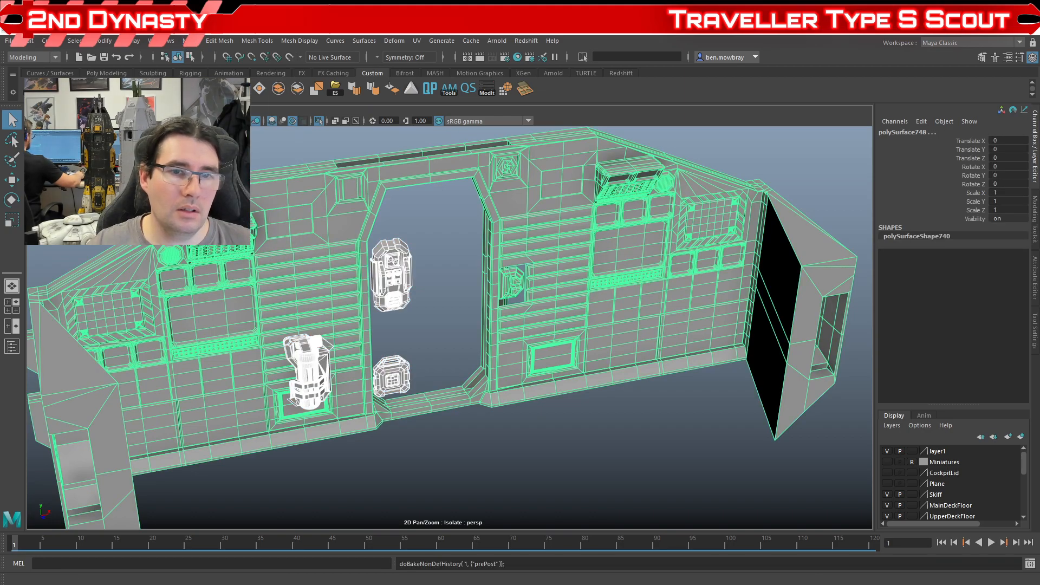
- Select the separated bulkhead wall and isolate it without the loose equipment pieces
{"action": "left_click", "coordinate": [496, 224]}
{"action": "key", "text": "ctrl+1"}
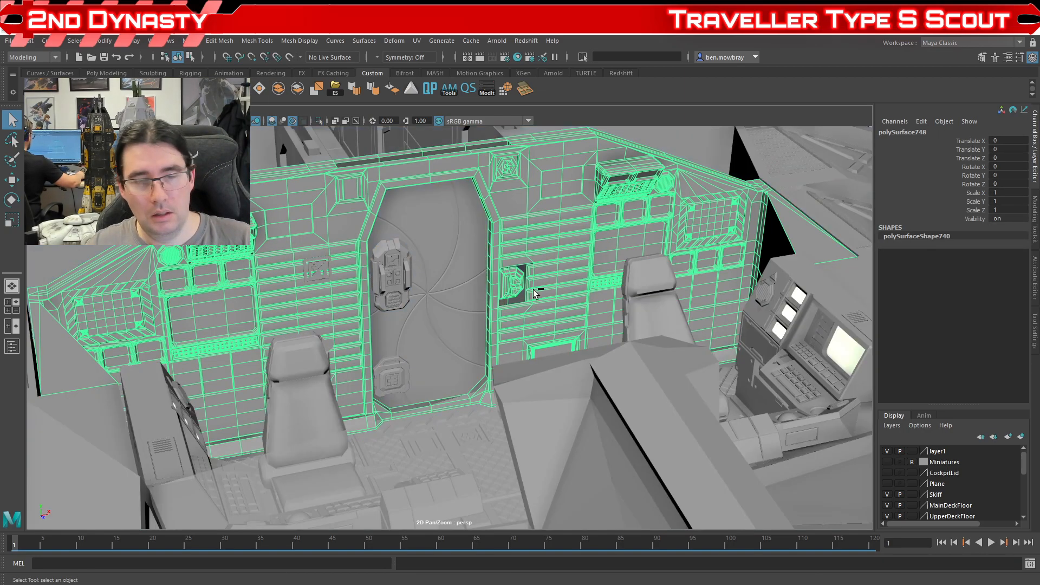
{"action": "key", "text": "ctrl+1"}
- Try to bridge the door control panel's door-side edge to the facing door frame edge
{"action": "right_click_drag", "start_coordinate": [542, 288], "coordinate": [644, 309], "text": "alt"}
{"action": "middle_click_drag", "start_coordinate": [644, 309], "coordinate": [485, 401], "text": "alt"}
{"action": "right_click_drag", "start_coordinate": [485, 401], "coordinate": [520, 404], "text": "alt"}
{"action": "scroll", "coordinate": [520, 409], "scroll_direction": "up", "scroll_amount": 5}
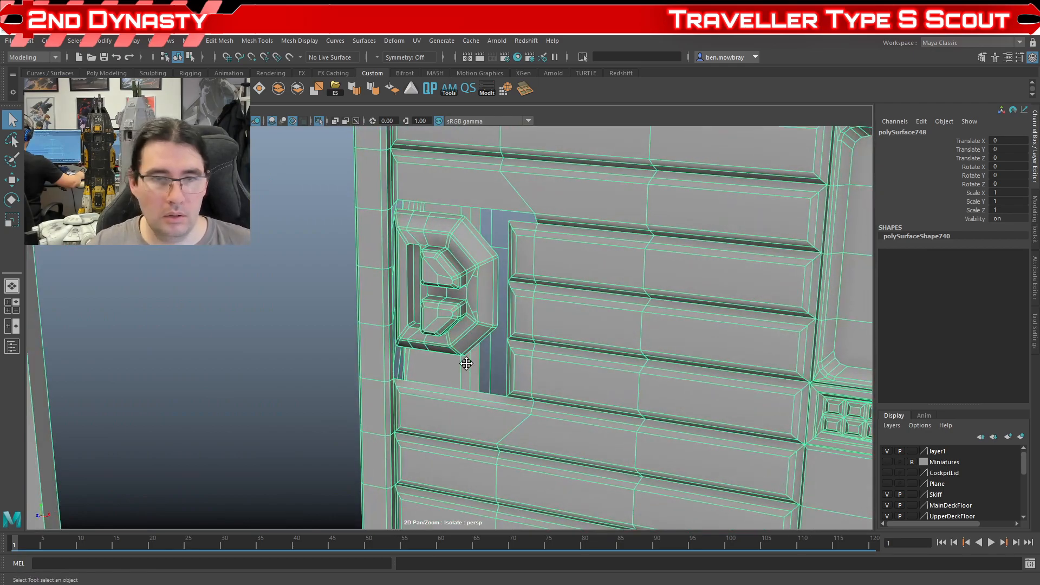
{"action": "left_click_drag", "start_coordinate": [431, 407], "coordinate": [434, 390], "text": "alt"}
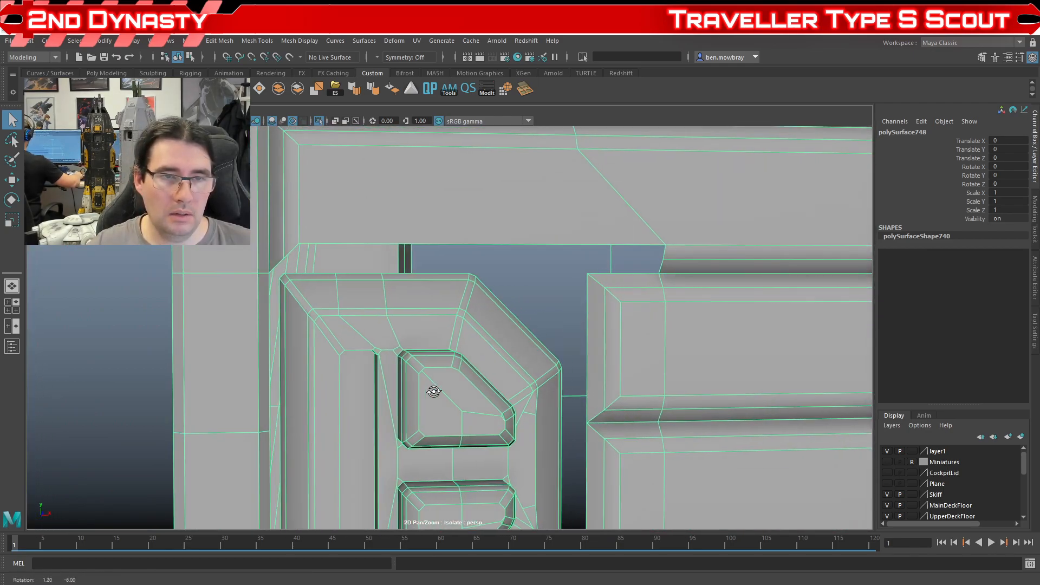
{"action": "middle_click_drag", "start_coordinate": [346, 365], "coordinate": [439, 327], "text": "alt"}
{"action": "scroll", "coordinate": [439, 325], "scroll_direction": "up", "scroll_amount": 4}
{"action": "middle_click_drag", "start_coordinate": [434, 249], "coordinate": [440, 317], "text": "alt"}
{"action": "scroll", "coordinate": [440, 317], "scroll_direction": "up", "scroll_amount": 2}
{"action": "scroll", "coordinate": [438, 303], "scroll_direction": "up", "scroll_amount": 2}
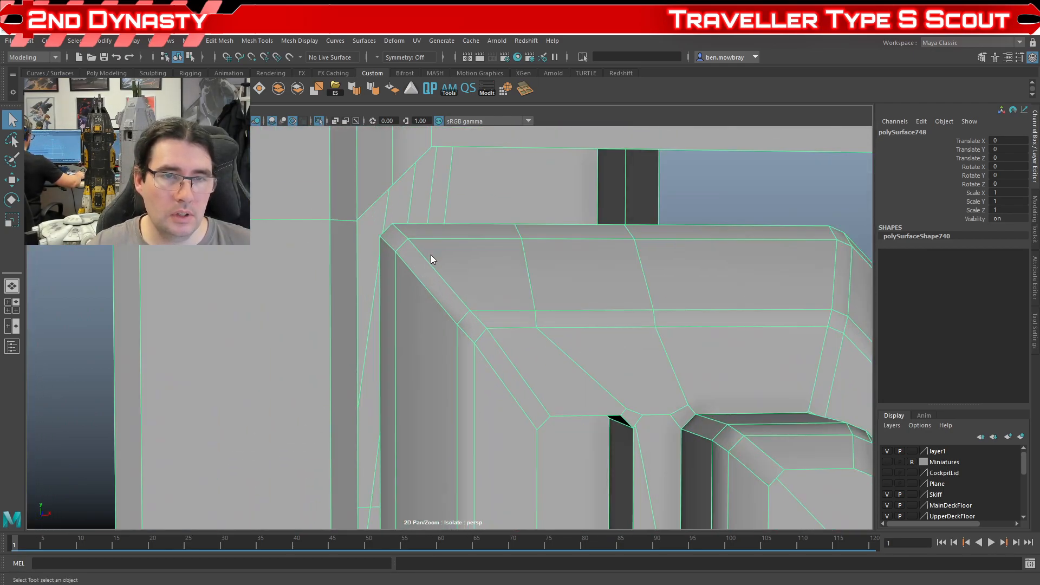
{"action": "right_click_drag", "start_coordinate": [432, 254], "coordinate": [431, 222]}
{"action": "right_click_drag", "start_coordinate": [435, 260], "coordinate": [431, 226]}
{"action": "left_click", "coordinate": [384, 297]}
{"action": "left_click", "coordinate": [357, 287], "text": "shift"}
{"action": "left_click", "coordinate": [240, 88]}
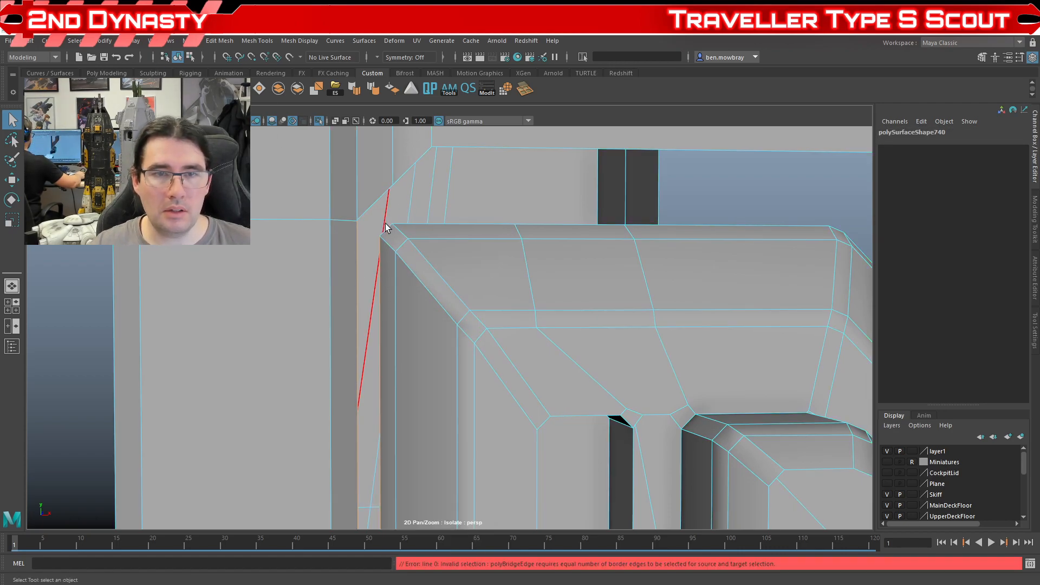
- Examine the door control panel's door-side edges and the surrounding gap from several angles
{"action": "scroll", "coordinate": [408, 272], "scroll_direction": "down", "scroll_amount": 5}
{"action": "middle_click_drag", "start_coordinate": [477, 342], "coordinate": [424, 208], "text": "alt"}
{"action": "left_click_drag", "start_coordinate": [423, 208], "coordinate": [470, 259], "text": "alt"}
{"action": "right_click_drag", "start_coordinate": [486, 253], "coordinate": [538, 238]}
{"action": "left_click_drag", "start_coordinate": [502, 311], "coordinate": [477, 249], "text": "alt"}
{"action": "right_click_drag", "start_coordinate": [477, 249], "coordinate": [478, 273]}
{"action": "left_click_drag", "start_coordinate": [530, 231], "coordinate": [383, 227], "text": "alt"}
{"action": "scroll", "coordinate": [477, 330], "scroll_direction": "down", "scroll_amount": 4}
{"action": "left_click_drag", "start_coordinate": [477, 330], "coordinate": [720, 314], "text": "alt"}
{"action": "middle_click_drag", "start_coordinate": [523, 251], "coordinate": [432, 373], "text": "alt"}
{"action": "scroll", "coordinate": [432, 373], "scroll_direction": "down", "scroll_amount": 3}
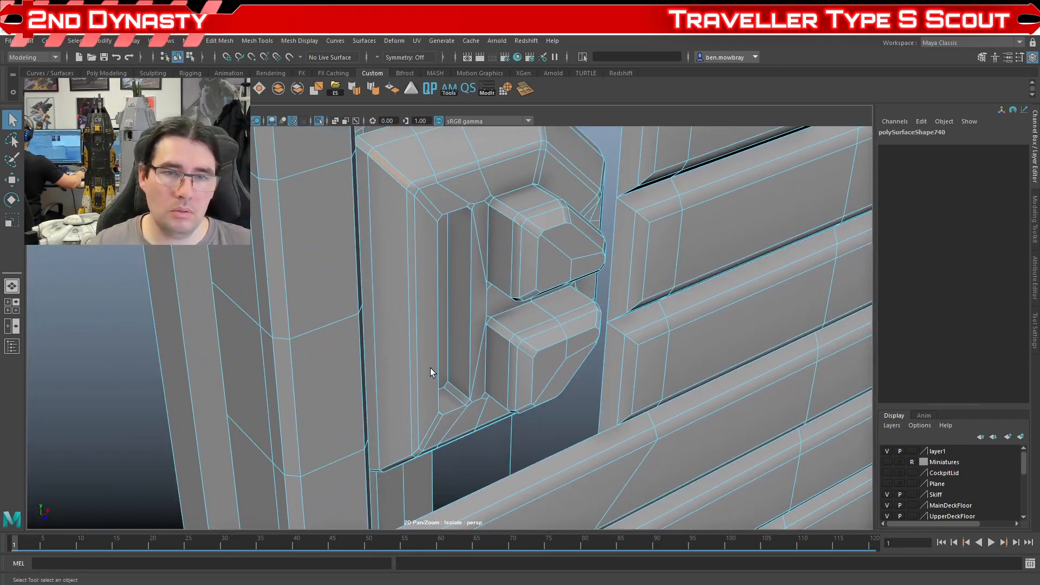
- Bridge the control panel's long door-side edge to the facing edge of the door frame
{"action": "left_click_drag", "start_coordinate": [432, 374], "coordinate": [402, 336], "text": "alt"}
{"action": "middle_click_drag", "start_coordinate": [401, 336], "coordinate": [436, 323], "text": "alt"}
{"action": "scroll", "coordinate": [437, 323], "scroll_direction": "up", "scroll_amount": 3}
{"action": "right_click", "coordinate": [422, 249]}
{"action": "right_click_drag", "start_coordinate": [422, 248], "coordinate": [421, 219]}
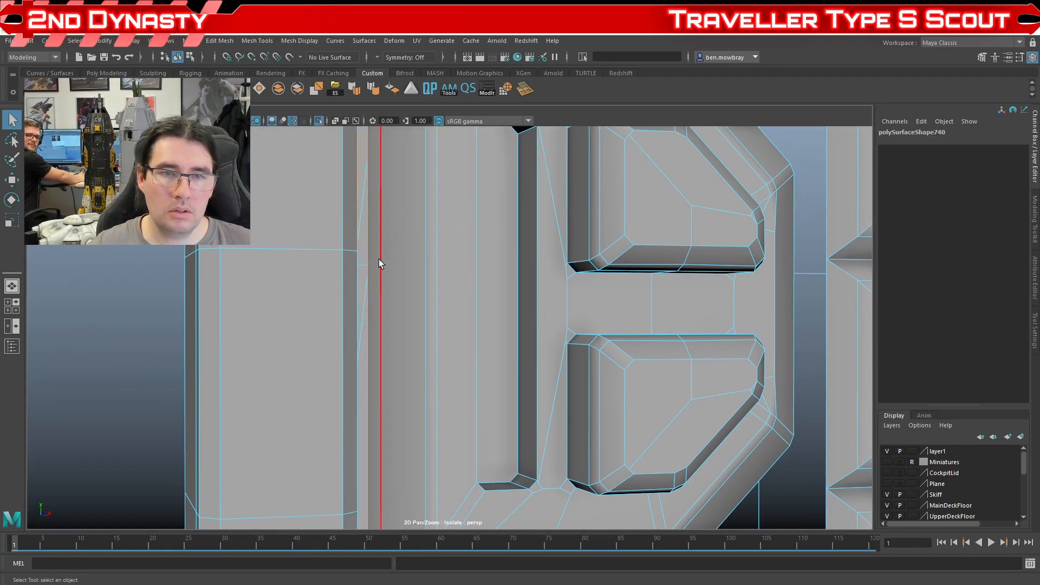
{"action": "scroll", "coordinate": [373, 278], "scroll_direction": "down", "scroll_amount": 3}
{"action": "left_click_drag", "start_coordinate": [406, 296], "coordinate": [378, 259], "text": "alt"}
{"action": "left_click", "coordinate": [407, 207], "text": "shift"}
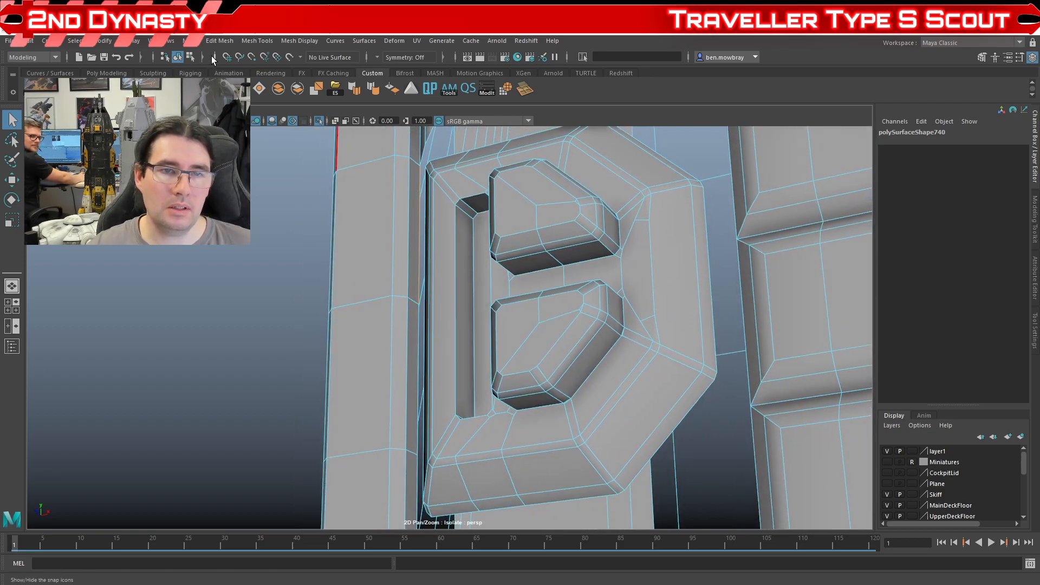
{"action": "left_click", "coordinate": [240, 89]}
- Examine the bridged door-side seam and the mesh around the control panel's two raised buttons
{"action": "left_click_drag", "start_coordinate": [415, 281], "coordinate": [457, 165], "text": "alt"}
{"action": "middle_click_drag", "start_coordinate": [457, 164], "coordinate": [435, 398], "text": "alt"}
{"action": "scroll", "coordinate": [435, 398], "scroll_direction": "up", "scroll_amount": 2}
{"action": "left_click_drag", "start_coordinate": [435, 400], "coordinate": [376, 332], "text": "alt"}
{"action": "middle_click_drag", "start_coordinate": [490, 389], "coordinate": [363, 320], "text": "alt"}
{"action": "left_click_drag", "start_coordinate": [363, 320], "coordinate": [432, 393], "text": "alt"}
{"action": "middle_click_drag", "start_coordinate": [432, 392], "coordinate": [440, 368], "text": "alt"}
{"action": "left_click_drag", "start_coordinate": [439, 367], "coordinate": [351, 320], "text": "alt"}
{"action": "middle_click_drag", "start_coordinate": [351, 320], "coordinate": [416, 278], "text": "alt"}
- Snap the stray vertices beside the two buttons onto the nearest inner bevel corners of the panel's outer side
{"action": "right_click_drag", "start_coordinate": [428, 239], "coordinate": [404, 240]}
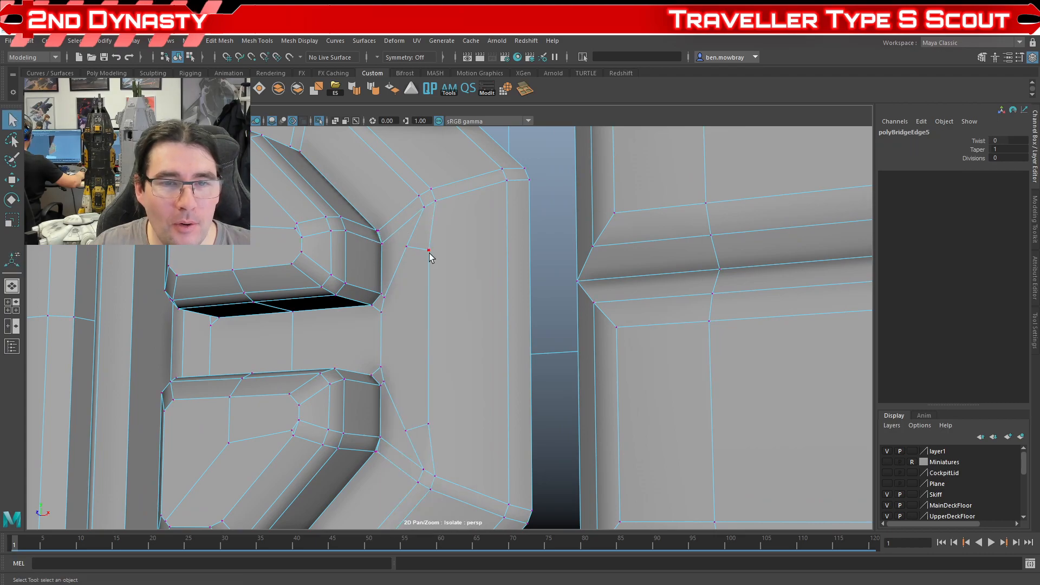
{"action": "key", "text": "w"}
{"action": "left_click_drag", "start_coordinate": [431, 253], "coordinate": [418, 234]}
{"action": "left_click", "coordinate": [251, 57]}
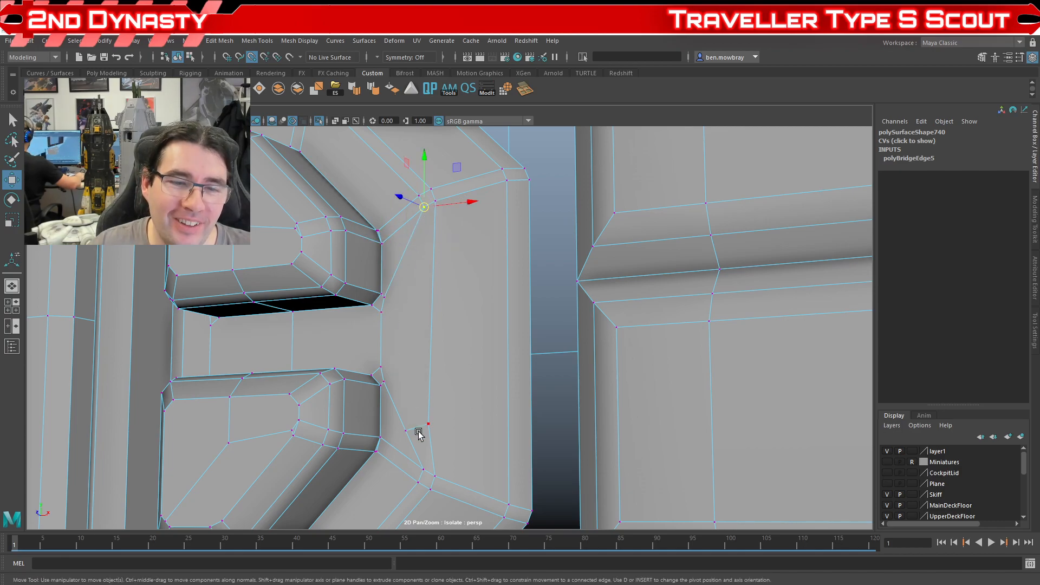
{"action": "left_click_drag", "start_coordinate": [430, 428], "coordinate": [439, 479]}
{"action": "left_click_drag", "start_coordinate": [403, 436], "coordinate": [424, 470]}
- Move the vertices at the facing corners of the two buttons sideways, snapped in line with the panel's inner bevel corners
{"action": "left_click", "coordinate": [387, 388]}
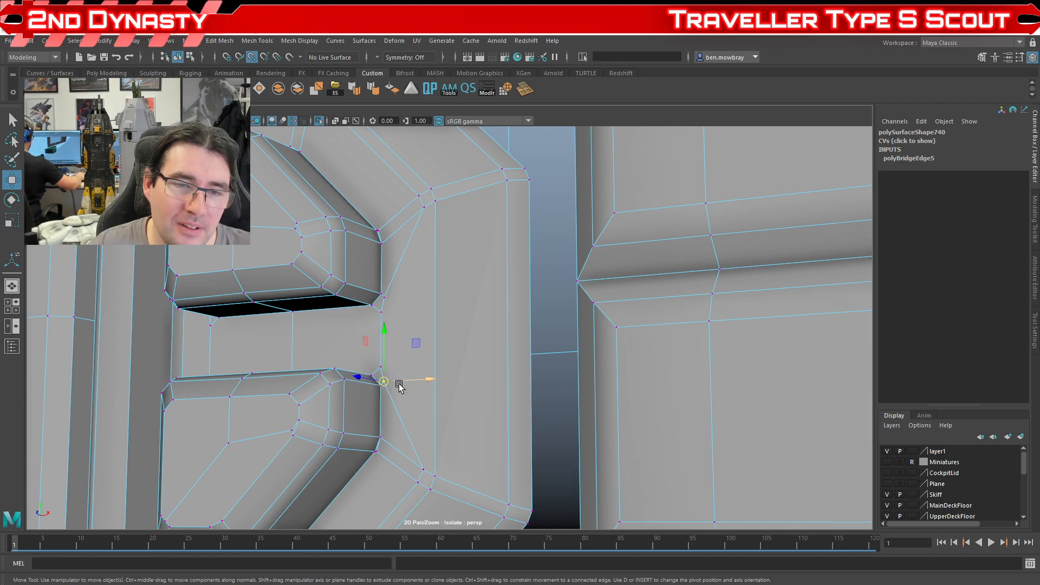
{"action": "left_click_drag", "start_coordinate": [397, 382], "coordinate": [427, 469]}
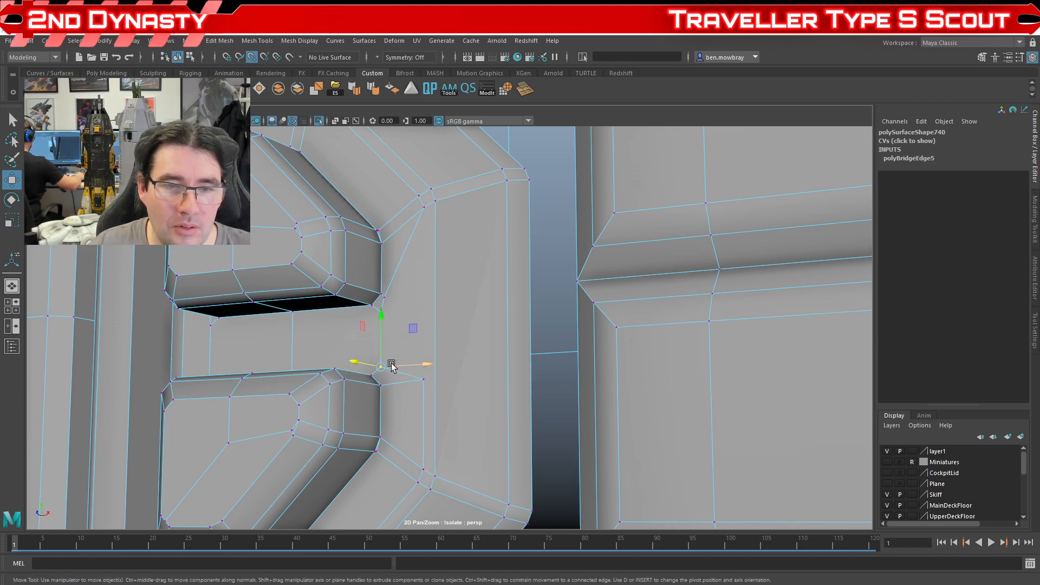
{"action": "left_click_drag", "start_coordinate": [395, 338], "coordinate": [432, 390]}
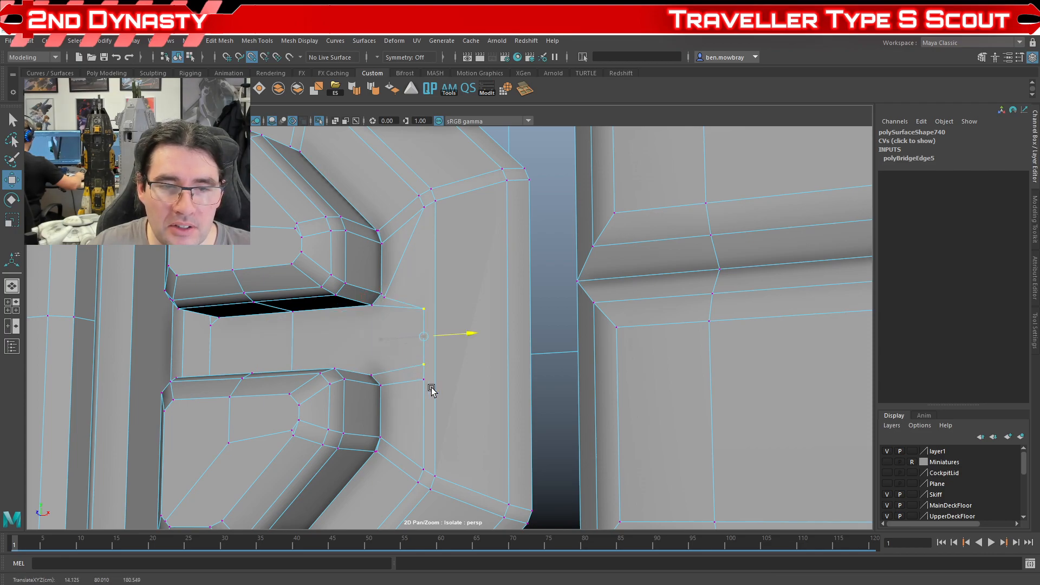
{"action": "left_click_drag", "start_coordinate": [410, 298], "coordinate": [442, 346]}
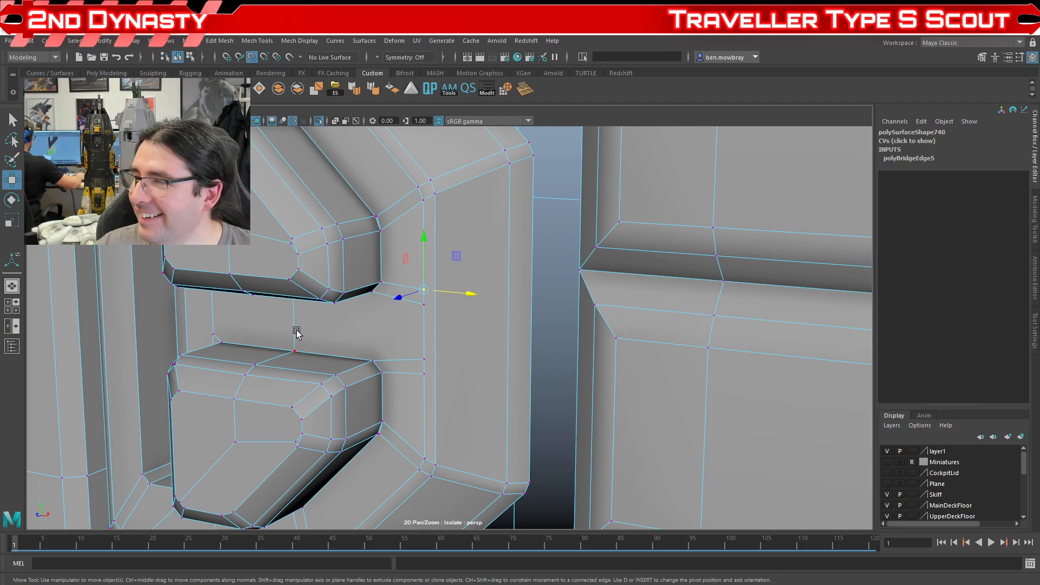
- Merge the overlapping vertices along the control panel's outer side
{"action": "scroll", "coordinate": [304, 338], "scroll_direction": "down", "scroll_amount": 3}
{"action": "middle_click_drag", "start_coordinate": [325, 340], "coordinate": [358, 349], "text": "alt"}
{"action": "scroll", "coordinate": [421, 300], "scroll_direction": "up", "scroll_amount": 2}
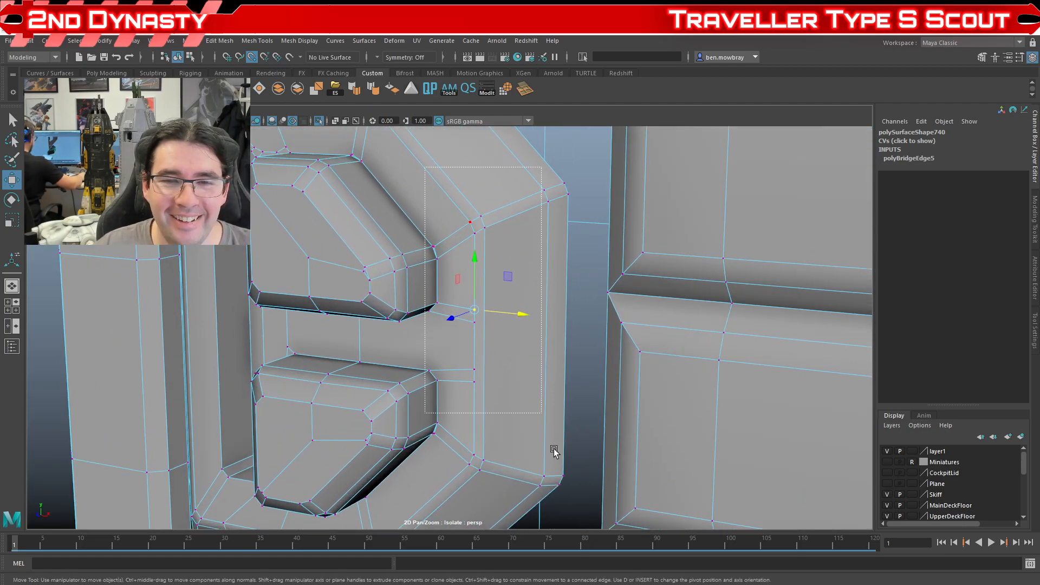
{"action": "right_click_drag", "start_coordinate": [485, 371], "coordinate": [543, 312], "text": "shift"}
{"action": "scroll", "coordinate": [469, 309], "scroll_direction": "down", "scroll_amount": 5}
- Bridge the short edge at the control panel's upper outer corner to the end edge of the adjacent rib
{"action": "middle_click_drag", "start_coordinate": [446, 308], "coordinate": [418, 395], "text": "alt"}
{"action": "scroll", "coordinate": [417, 395], "scroll_direction": "up", "scroll_amount": 5}
{"action": "left_click_drag", "start_coordinate": [418, 395], "coordinate": [449, 347], "text": "alt"}
{"action": "right_click_drag", "start_coordinate": [449, 298], "coordinate": [443, 281]}
{"action": "scroll", "coordinate": [470, 398], "scroll_direction": "down", "scroll_amount": 3}
{"action": "middle_click_drag", "start_coordinate": [472, 407], "coordinate": [428, 290], "text": "alt"}
{"action": "left_click_drag", "start_coordinate": [428, 290], "coordinate": [443, 318], "text": "alt"}
{"action": "scroll", "coordinate": [443, 317], "scroll_direction": "up", "scroll_amount": 3}
{"action": "left_click", "coordinate": [451, 284]}
{"action": "left_click", "coordinate": [491, 273], "text": "shift"}
{"action": "left_click", "coordinate": [241, 88]}
{"action": "scroll", "coordinate": [420, 289], "scroll_direction": "down", "scroll_amount": 5}
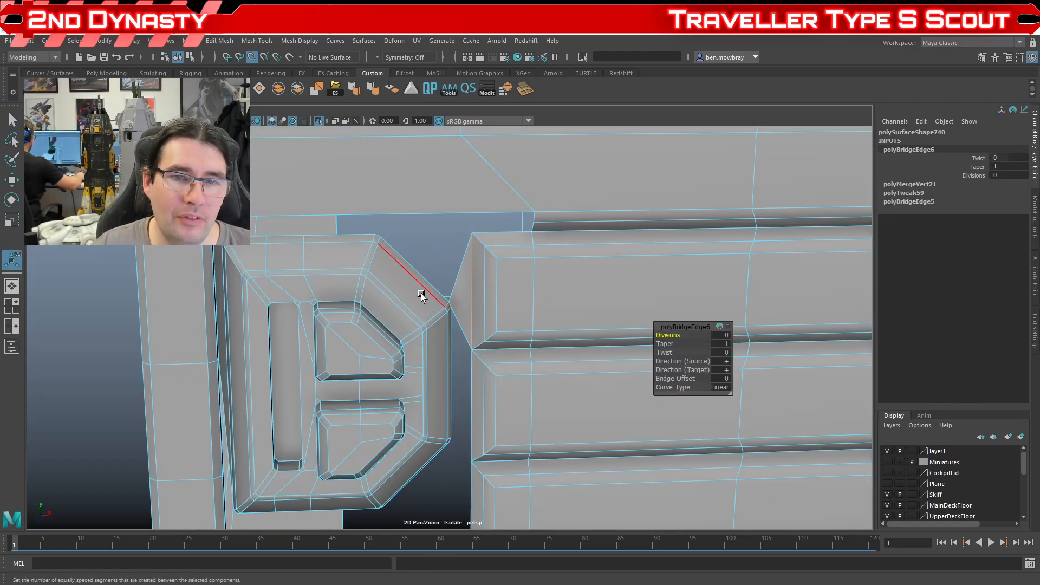
- Fill the small triangular gap at the control panel's upper door-side corner with an appended polygon
{"action": "middle_click_drag", "start_coordinate": [420, 289], "coordinate": [456, 399], "text": "alt"}
{"action": "scroll", "coordinate": [456, 399], "scroll_direction": "up", "scroll_amount": 5}
{"action": "left_click_drag", "start_coordinate": [443, 381], "coordinate": [399, 370], "text": "alt"}
{"action": "middle_click_drag", "start_coordinate": [350, 355], "coordinate": [424, 402], "text": "alt"}
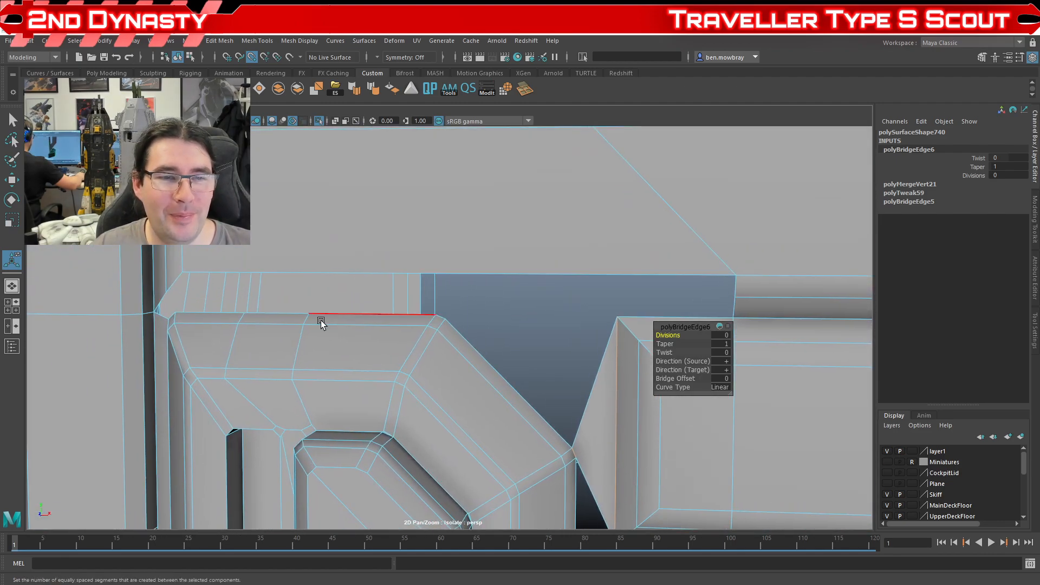
{"action": "left_click_drag", "start_coordinate": [263, 344], "coordinate": [267, 362], "text": "alt"}
{"action": "middle_click_drag", "start_coordinate": [267, 362], "coordinate": [408, 377], "text": "alt"}
{"action": "scroll", "coordinate": [407, 377], "scroll_direction": "up", "scroll_amount": 4}
{"action": "left_click_drag", "start_coordinate": [407, 377], "coordinate": [273, 370], "text": "alt"}
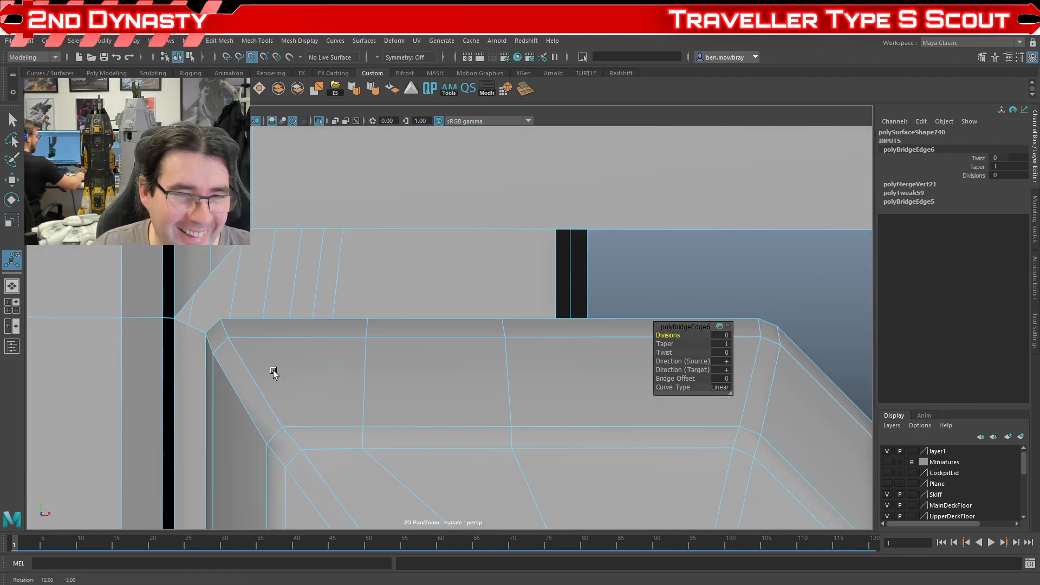
{"action": "middle_click_drag", "start_coordinate": [273, 370], "coordinate": [385, 391], "text": "alt"}
{"action": "scroll", "coordinate": [385, 391], "scroll_direction": "up", "scroll_amount": 2}
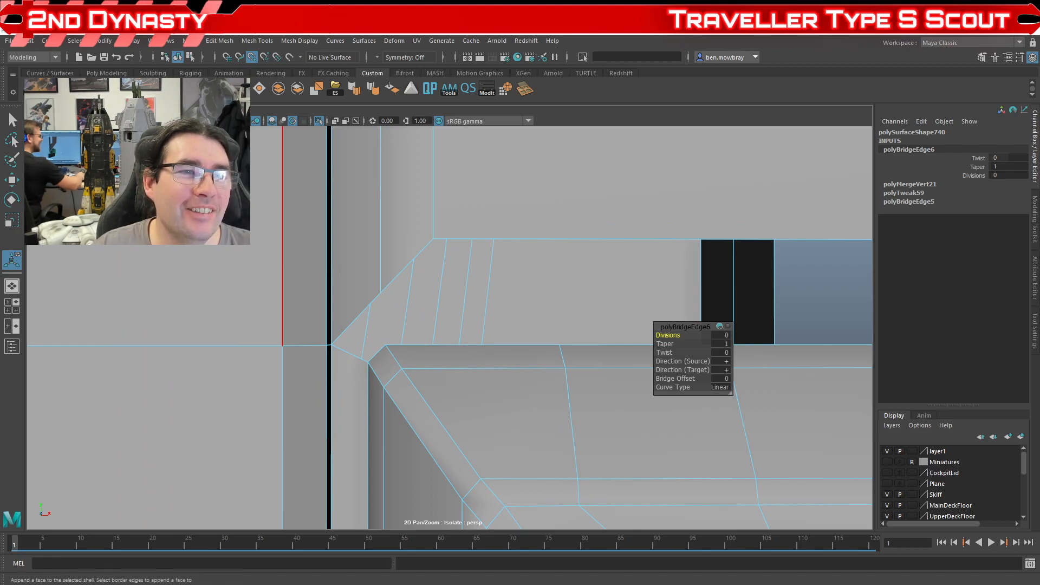
{"action": "left_click", "coordinate": [378, 352]}
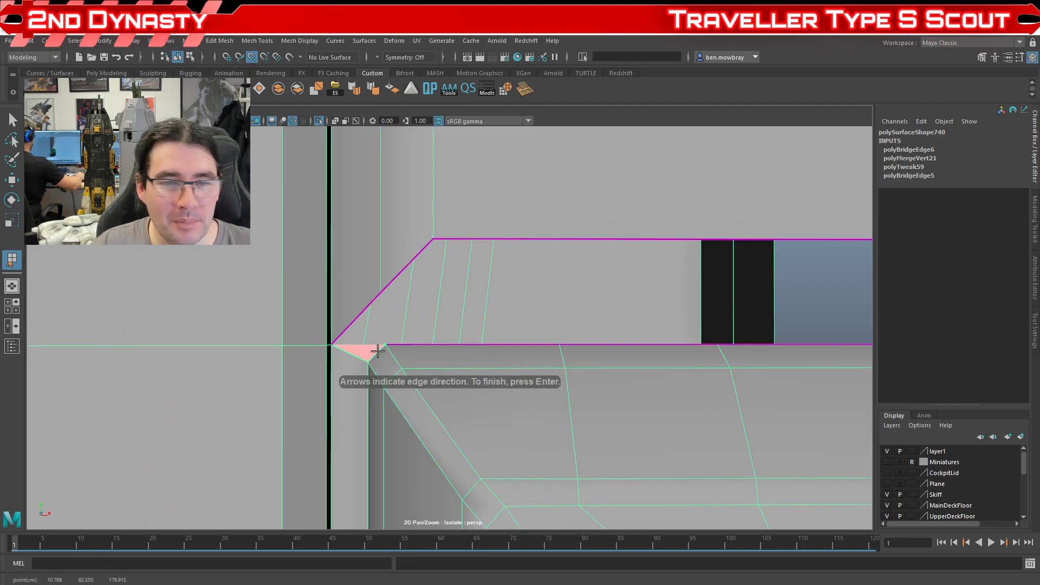
{"action": "key", "text": "Return"}
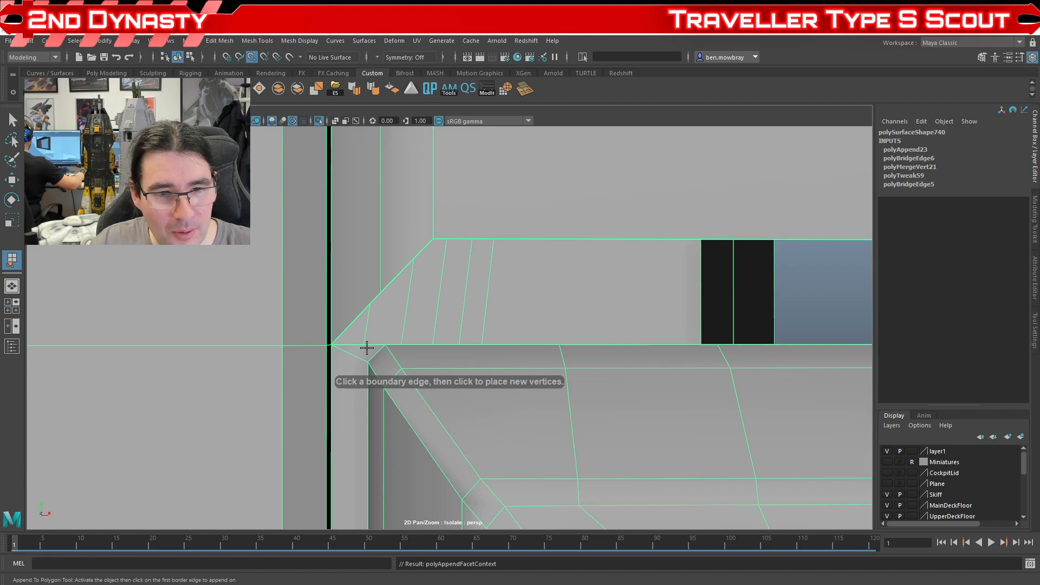
- Append polygons from the upper door-side corner along the control panel's upper edge to start closing the gap beneath the rib above
{"action": "left_click", "coordinate": [370, 343]}
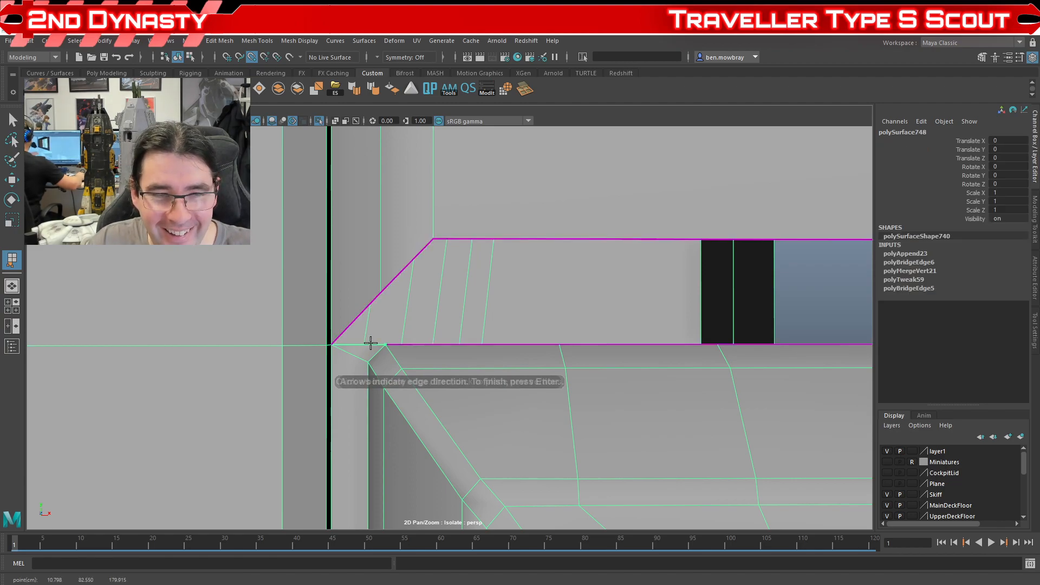
{"action": "left_click", "coordinate": [362, 313]}
{"action": "key", "text": "Return"}
{"action": "left_click", "coordinate": [523, 350]}
{"action": "left_click", "coordinate": [534, 342]}
{"action": "key", "text": "Return"}
{"action": "left_click", "coordinate": [660, 345]}
{"action": "key", "text": "Return"}
{"action": "scroll", "coordinate": [617, 333], "scroll_direction": "down", "scroll_amount": 1}
{"action": "left_click", "coordinate": [604, 330]}
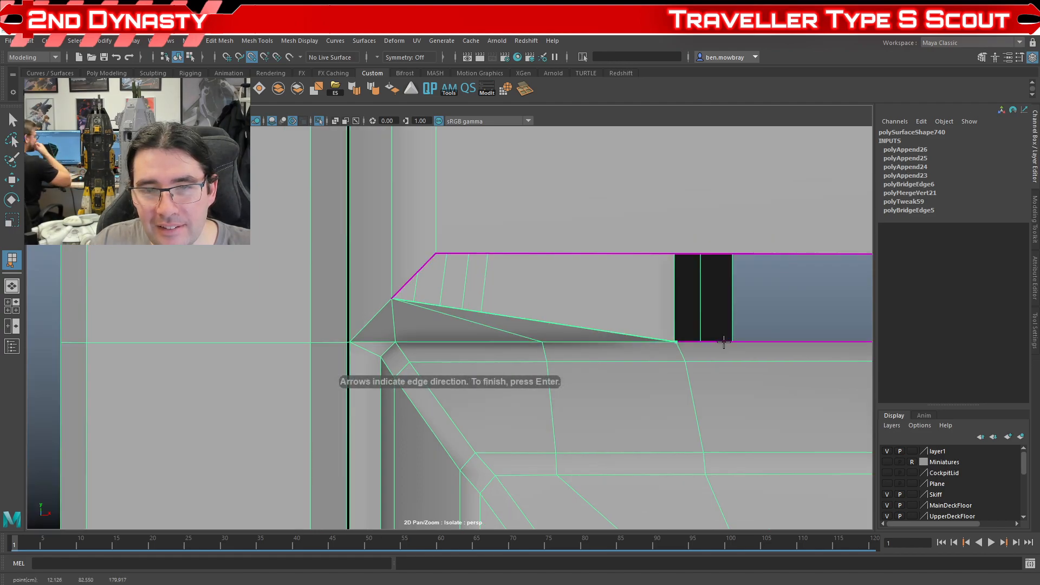
{"action": "scroll", "coordinate": [604, 330], "scroll_direction": "down", "scroll_amount": 2}
{"action": "key", "text": "Return"}
- Fill the triangular gap between the panel's upper chamfered corner and the adjacent rib end, including the small corner sliver, with appended polygons
{"action": "middle_click_drag", "start_coordinate": [691, 364], "coordinate": [482, 366], "text": "alt"}
{"action": "scroll", "coordinate": [450, 365], "scroll_direction": "up", "scroll_amount": 4}
{"action": "left_click", "coordinate": [449, 347]}
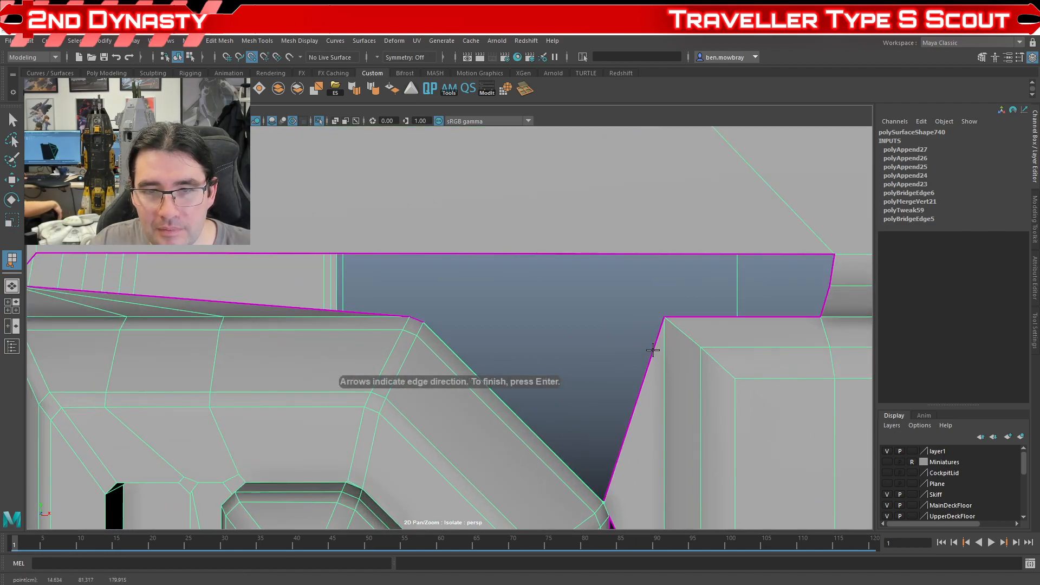
{"action": "left_click", "coordinate": [653, 350]}
{"action": "key", "text": "Return"}
{"action": "left_click", "coordinate": [418, 320]}
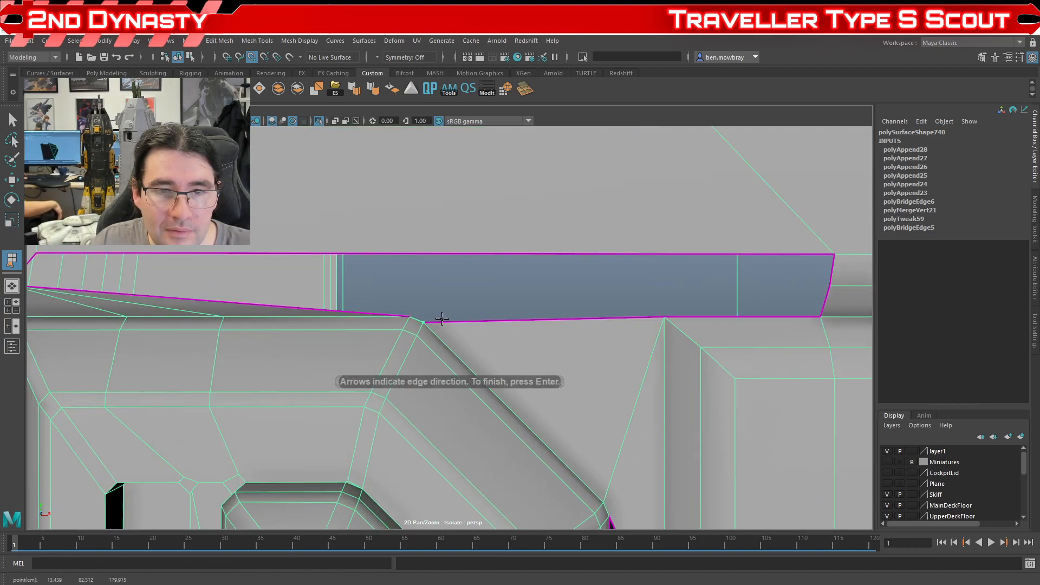
{"action": "left_click", "coordinate": [455, 321]}
{"action": "key", "text": "Return"}
- Close the remaining long gap beneath the rib above the panel with appended polygons and delete the mesh's non-deformer history
{"action": "left_click", "coordinate": [780, 316]}
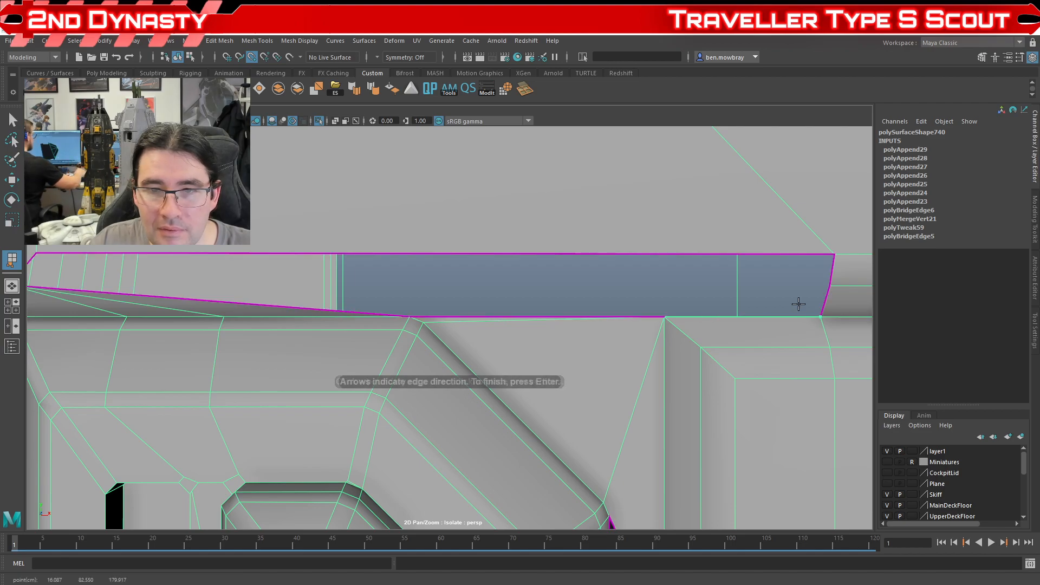
{"action": "left_click", "coordinate": [826, 296]}
{"action": "key", "text": "Return"}
{"action": "left_click", "coordinate": [759, 299]}
{"action": "scroll", "coordinate": [364, 306], "scroll_direction": "down", "scroll_amount": 4}
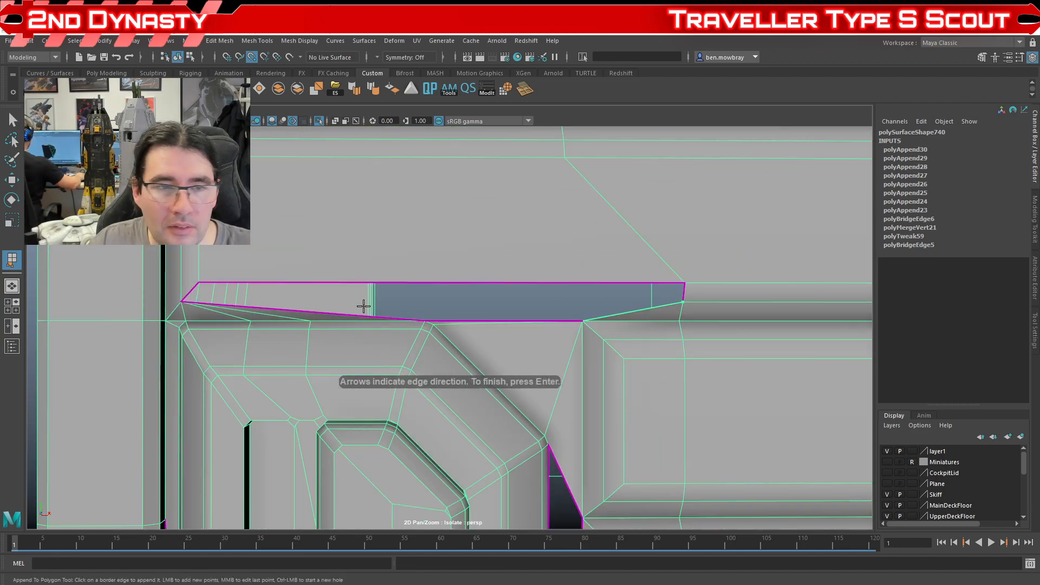
{"action": "left_click", "coordinate": [258, 307]}
{"action": "key", "text": "Return"}
{"action": "left_click", "coordinate": [337, 302]}
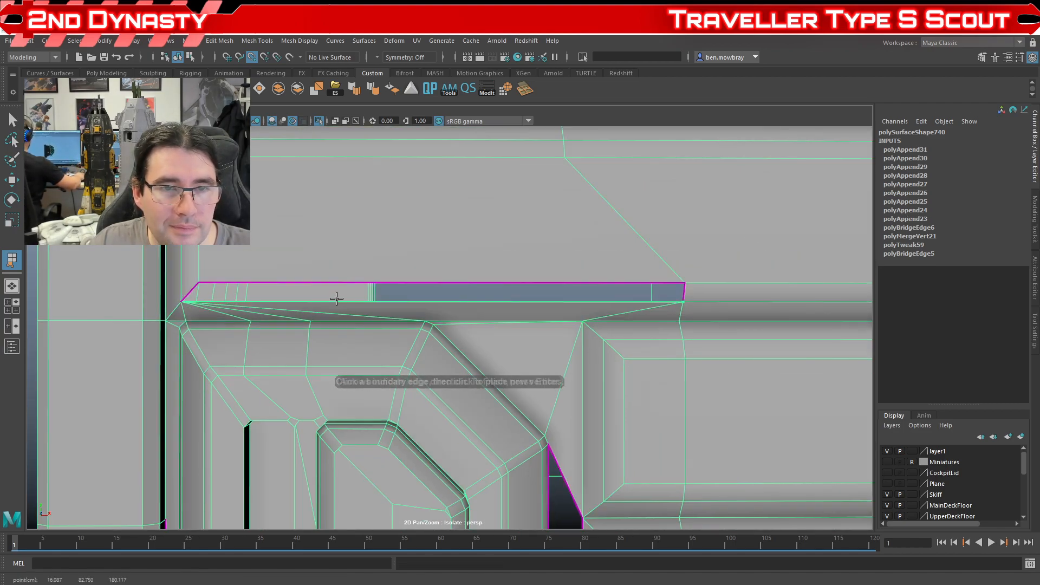
{"action": "left_click", "coordinate": [341, 283]}
{"action": "key", "text": "Return"}
{"action": "key", "text": "q"}
{"action": "scroll", "coordinate": [341, 296], "scroll_direction": "down", "scroll_amount": 5}
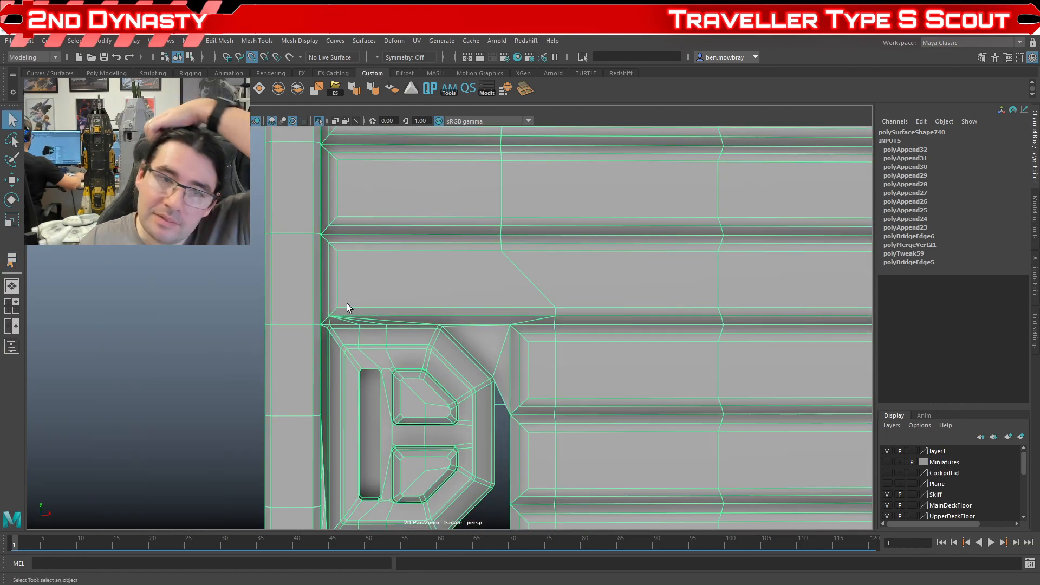
{"action": "key", "text": "alt+shift+d"}
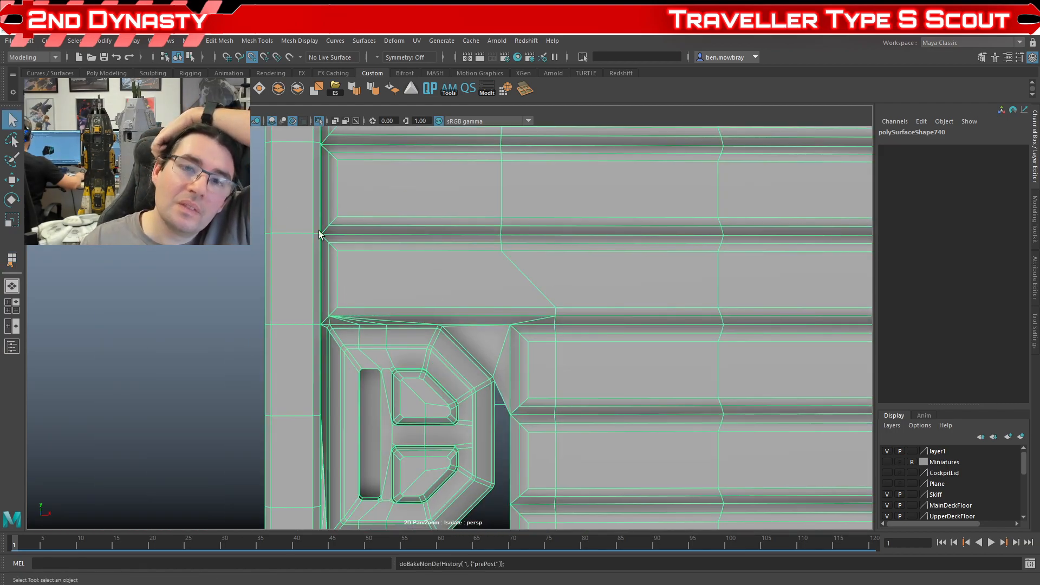
- Bridge the control panel's outer vertical edge to the facing end edge of the adjacent rib
{"action": "scroll", "coordinate": [554, 368], "scroll_direction": "down", "scroll_amount": 5}
{"action": "scroll", "coordinate": [537, 383], "scroll_direction": "up", "scroll_amount": 5}
{"action": "left_click_drag", "start_coordinate": [537, 384], "coordinate": [398, 274], "text": "alt"}
{"action": "right_click_drag", "start_coordinate": [398, 274], "coordinate": [400, 249]}
{"action": "left_click", "coordinate": [373, 284]}
{"action": "left_click", "coordinate": [343, 278], "text": "shift"}
{"action": "left_click", "coordinate": [240, 88]}
{"action": "middle_click_drag", "start_coordinate": [471, 397], "coordinate": [513, 332], "text": "alt"}
{"action": "scroll", "coordinate": [513, 332], "scroll_direction": "up", "scroll_amount": 2}
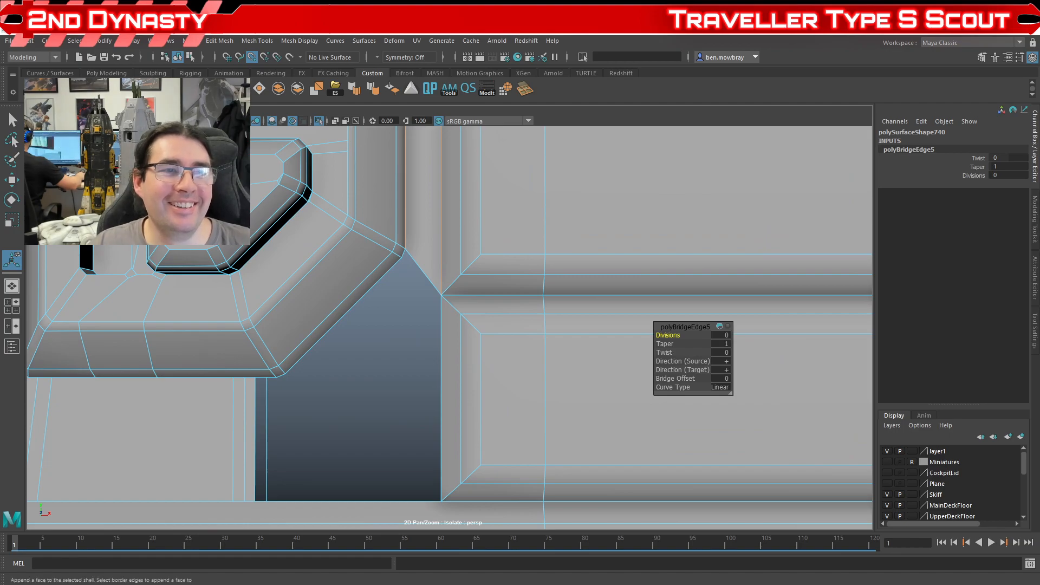
- Append a small polygon between the panel's lower outer corner and the neighbouring rib corner
{"action": "left_click", "coordinate": [221, 88]}
{"action": "scroll", "coordinate": [399, 265], "scroll_direction": "up", "scroll_amount": 3}
{"action": "left_click", "coordinate": [374, 202]}
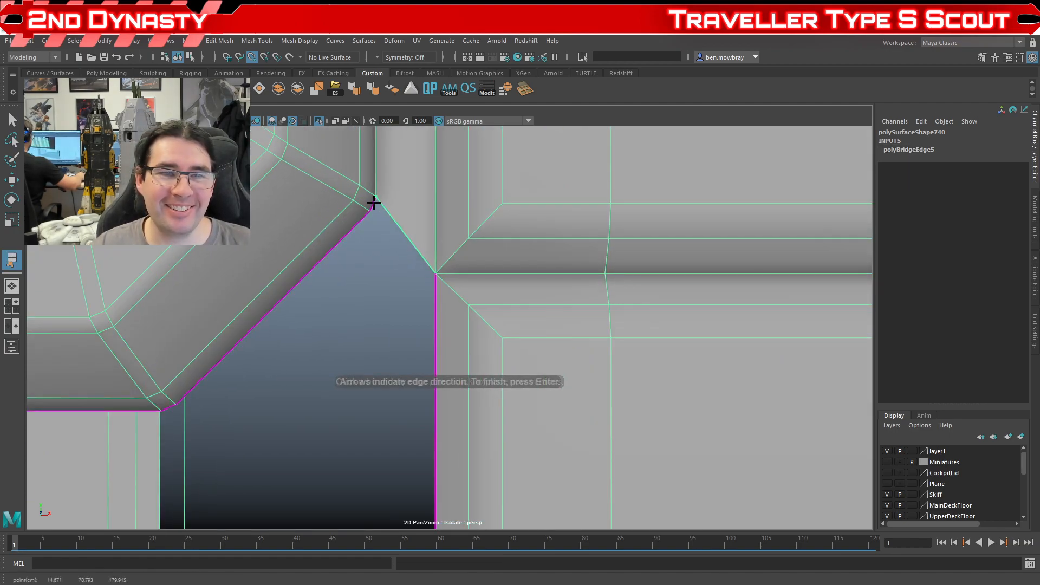
{"action": "key", "text": "Return"}
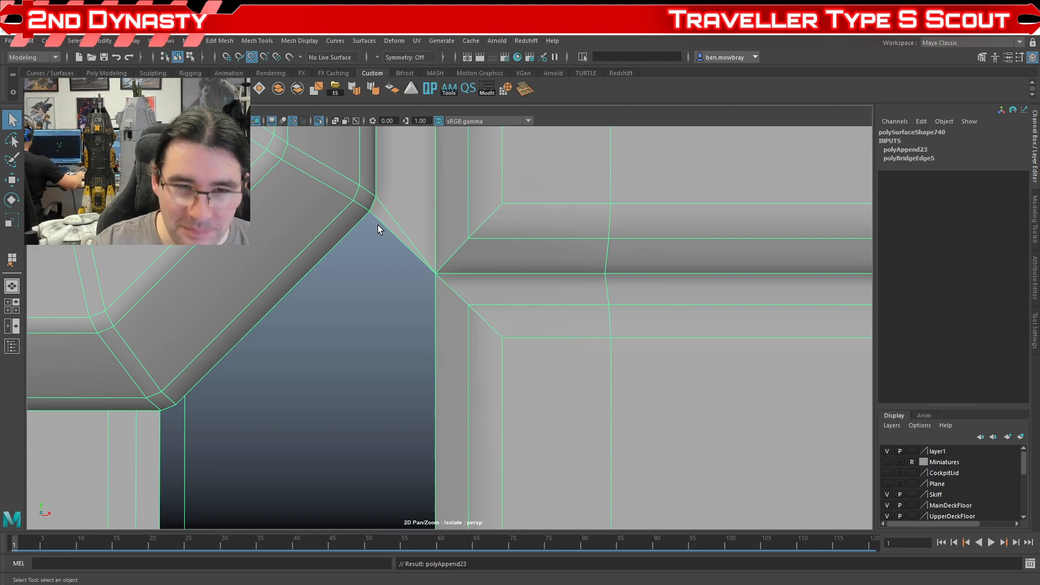
- Examine the open hole below the control panel and how the surrounding ribs run up to it
{"action": "scroll", "coordinate": [424, 263], "scroll_direction": "down", "scroll_amount": 1}
{"action": "scroll", "coordinate": [424, 262], "scroll_direction": "down", "scroll_amount": 6}
{"action": "middle_click_drag", "start_coordinate": [473, 370], "coordinate": [446, 310], "text": "alt"}
{"action": "scroll", "coordinate": [413, 353], "scroll_direction": "up", "scroll_amount": 1}
{"action": "left_click_drag", "start_coordinate": [412, 353], "coordinate": [432, 365], "text": "alt"}
{"action": "middle_click_drag", "start_coordinate": [447, 355], "coordinate": [447, 359], "text": "alt"}
{"action": "scroll", "coordinate": [447, 360], "scroll_direction": "up", "scroll_amount": 2}
{"action": "scroll", "coordinate": [339, 294], "scroll_direction": "down", "scroll_amount": 6}
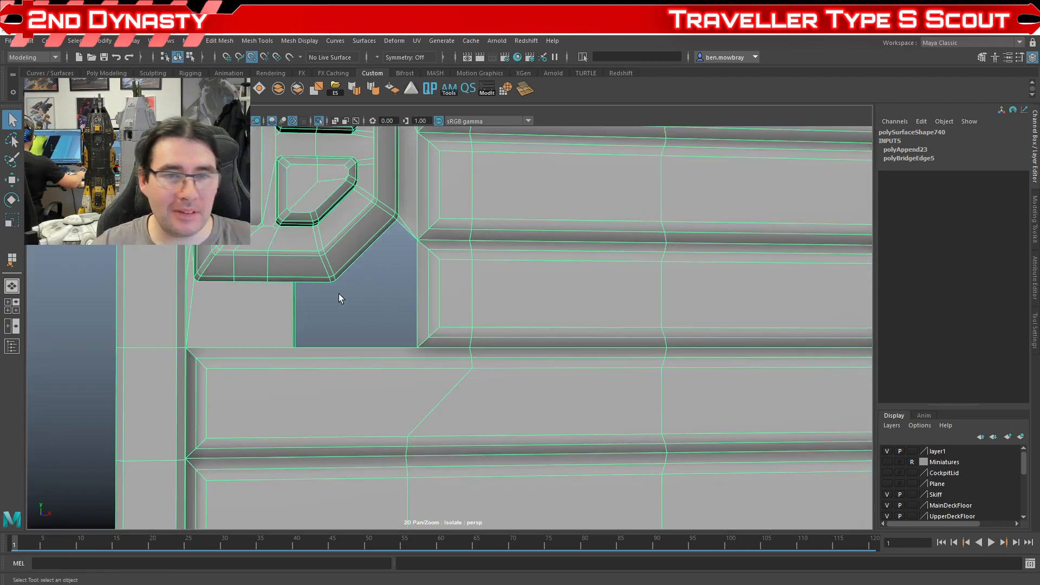
{"action": "left_click_drag", "start_coordinate": [441, 336], "coordinate": [316, 323], "text": "alt"}
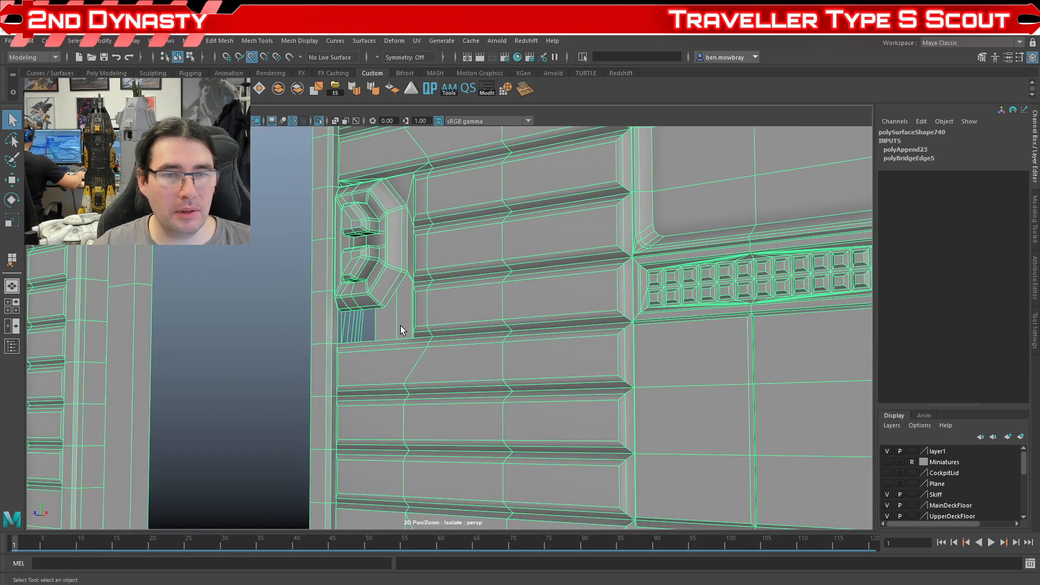
{"action": "left_click_drag", "start_coordinate": [440, 336], "coordinate": [473, 329], "text": "alt"}
{"action": "middle_click_drag", "start_coordinate": [472, 329], "coordinate": [531, 312], "text": "alt"}
{"action": "scroll", "coordinate": [530, 312], "scroll_direction": "up", "scroll_amount": 3}
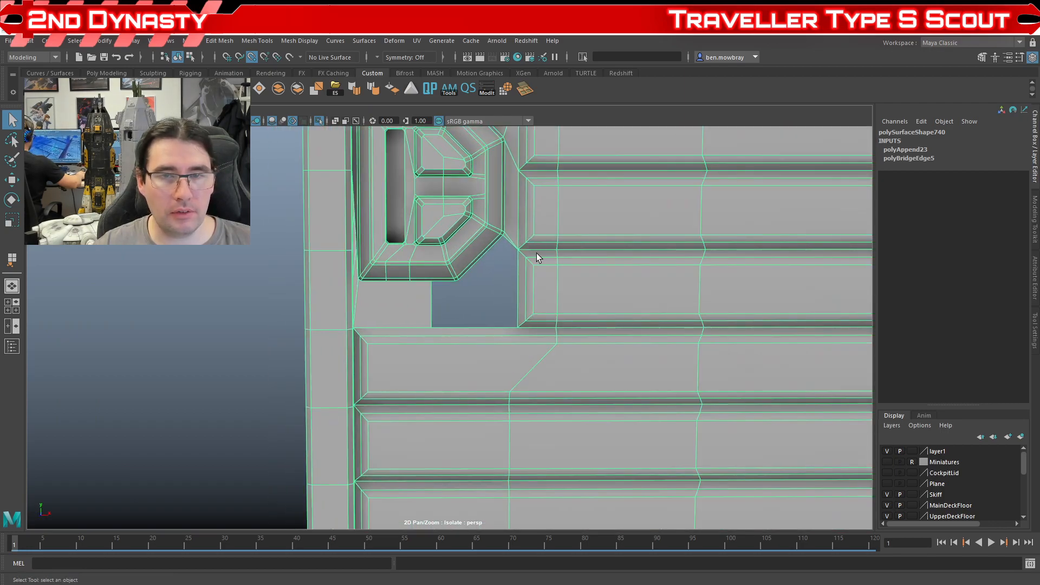
{"action": "scroll", "coordinate": [618, 301], "scroll_direction": "down", "scroll_amount": 3}
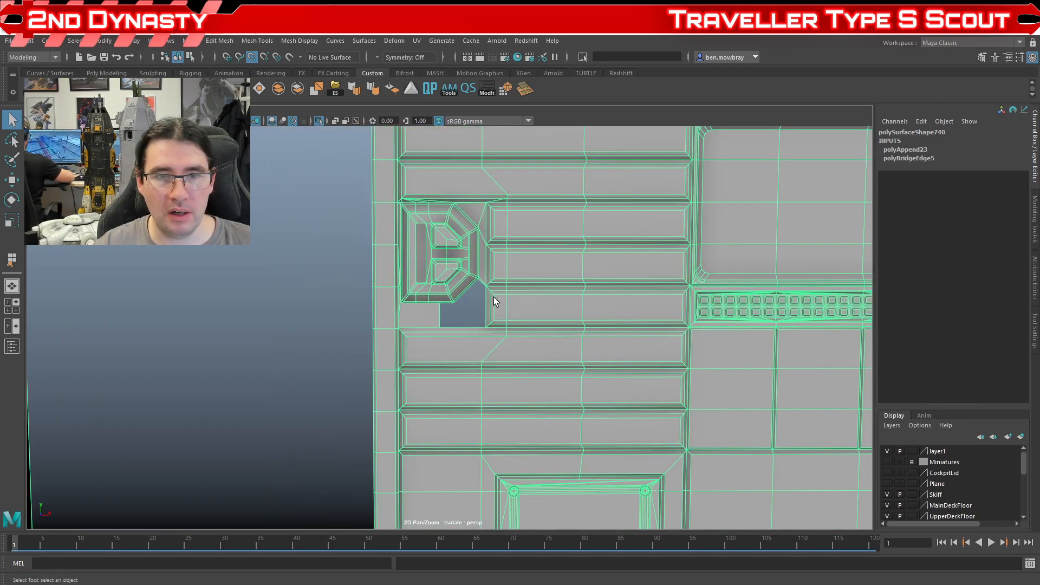
- Delete the bevelled end faces of the rib beside the hole below the control panel
{"action": "scroll", "coordinate": [495, 314], "scroll_direction": "up", "scroll_amount": 5}
{"action": "middle_click_drag", "start_coordinate": [495, 314], "coordinate": [490, 299], "text": "alt"}
{"action": "left_click_drag", "start_coordinate": [490, 300], "coordinate": [461, 317], "text": "alt"}
{"action": "right_click_drag", "start_coordinate": [511, 298], "coordinate": [511, 327]}
{"action": "left_click", "coordinate": [528, 287]}
{"action": "left_click", "coordinate": [514, 317]}
{"action": "key", "text": "Delete"}
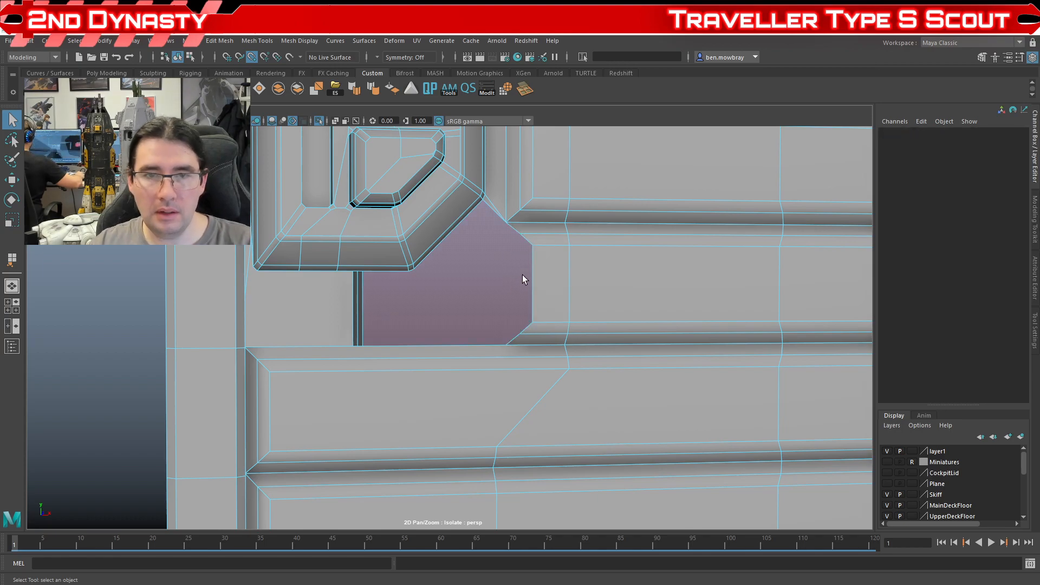
- Extrude the end edges of the rib's upper bevel into a diagonal strip running parallel to the panel's lower chamfered corner
{"action": "right_click", "coordinate": [529, 241]}
{"action": "left_click", "coordinate": [533, 215]}
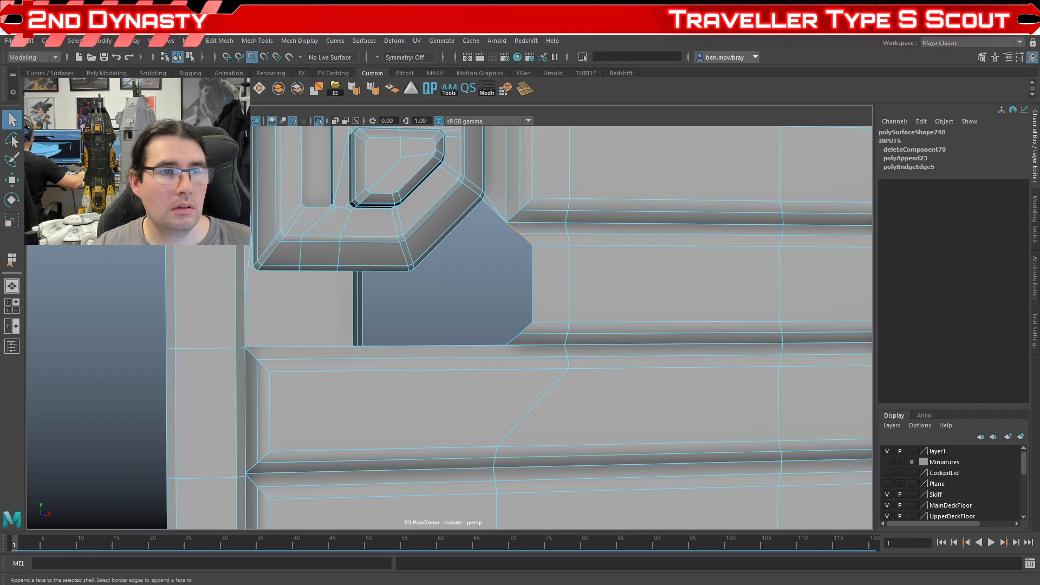
{"action": "left_click", "coordinate": [221, 88]}
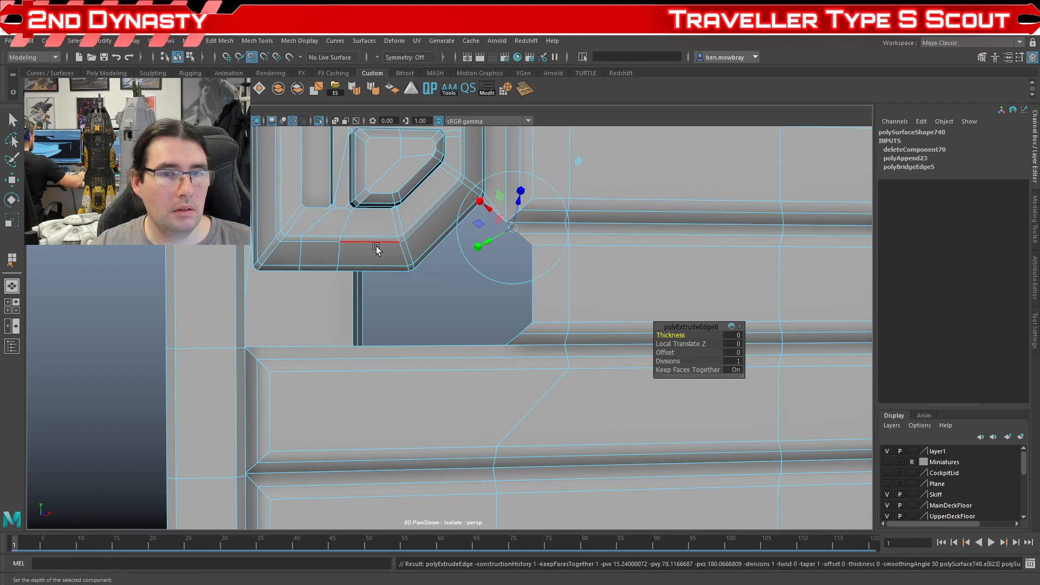
{"action": "key", "text": "w"}
{"action": "scroll", "coordinate": [507, 247], "scroll_direction": "up", "scroll_amount": 2}
{"action": "scroll", "coordinate": [510, 268], "scroll_direction": "down", "scroll_amount": 1}
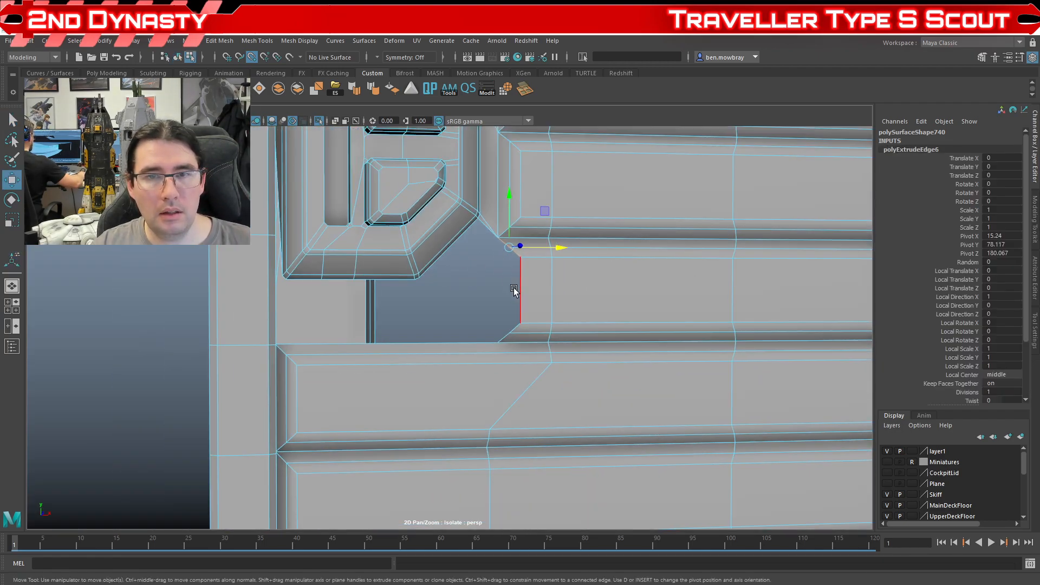
{"action": "key", "text": "d"}
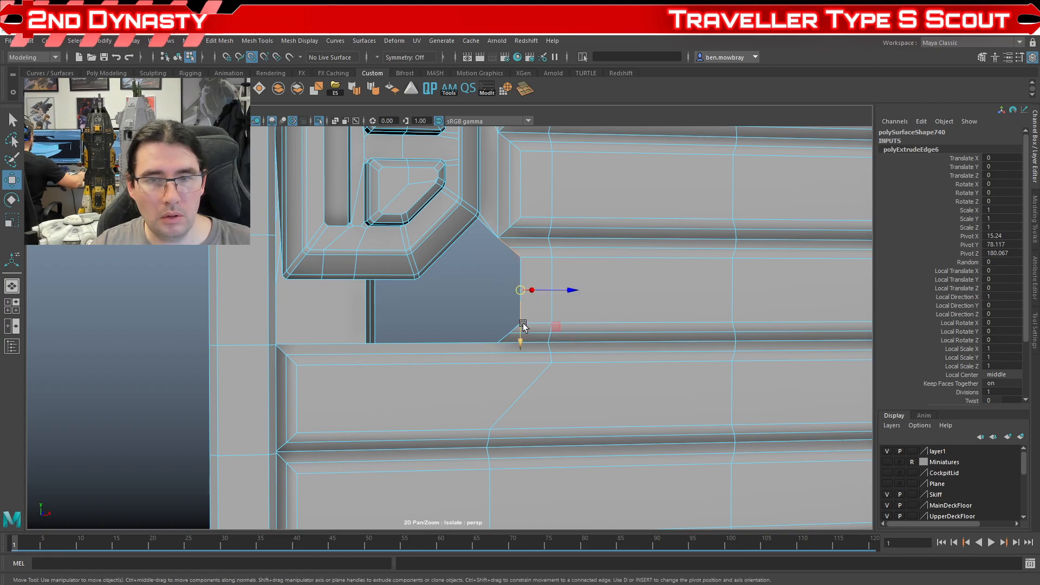
{"action": "left_click_drag", "start_coordinate": [521, 325], "coordinate": [520, 321]}
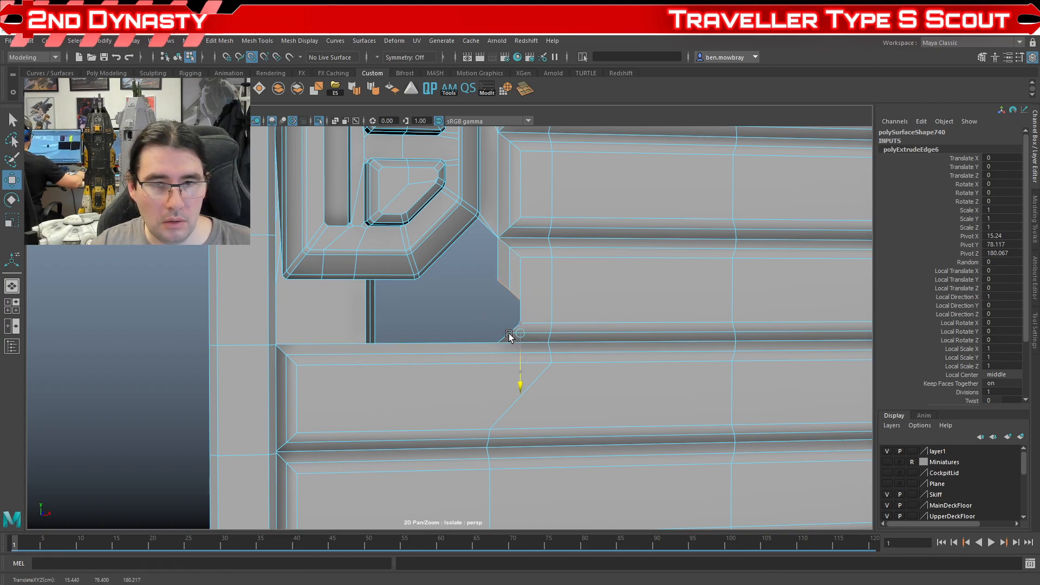
{"action": "left_click_drag", "start_coordinate": [508, 332], "coordinate": [410, 284], "text": "alt"}
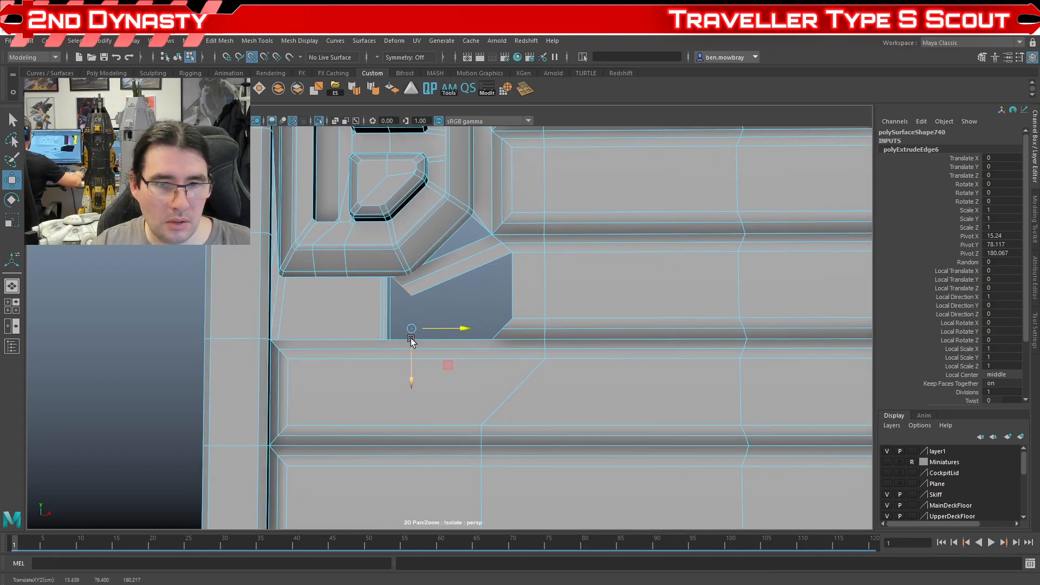
{"action": "left_click_drag", "start_coordinate": [411, 340], "coordinate": [502, 341]}
{"action": "left_click_drag", "start_coordinate": [439, 327], "coordinate": [451, 229], "text": "alt"}
- Move the end edges of the rib's lower bevel sideways, snapped in line with the diagonal strip's end
{"action": "scroll", "coordinate": [458, 180], "scroll_direction": "down", "scroll_amount": 5}
{"action": "scroll", "coordinate": [450, 230], "scroll_direction": "up", "scroll_amount": 5}
{"action": "mouse_move", "coordinate": [453, 283]}
{"action": "left_mouse_down", "text": "alt"}
{"action": "mouse_move", "coordinate": [489, 283]}
{"action": "mouse_move", "coordinate": [534, 318]}
{"action": "mouse_move", "coordinate": [455, 283]}
{"action": "left_mouse_up", "text": "alt"}
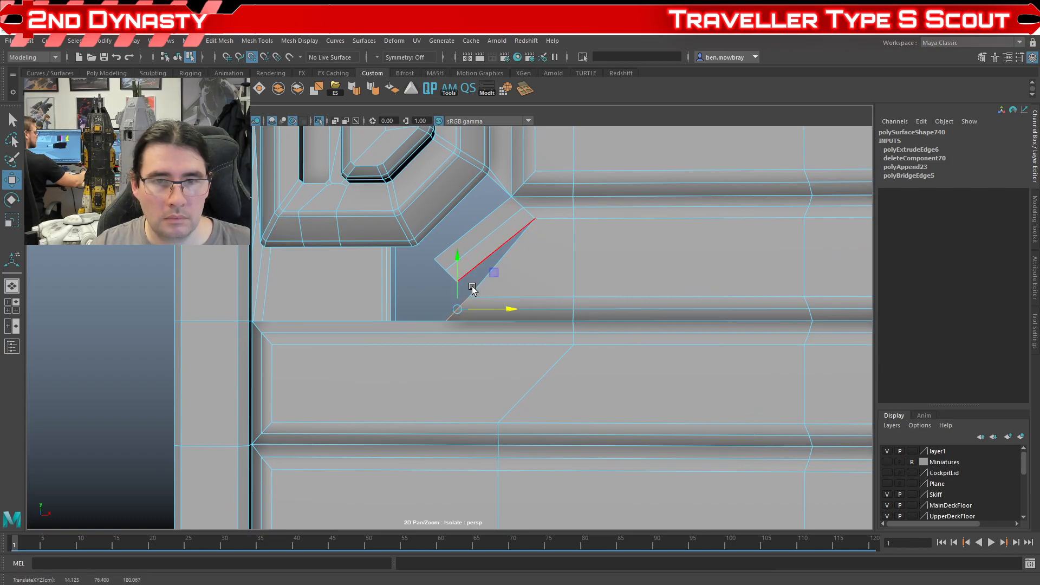
{"action": "key", "text": "ctrl+z"}
{"action": "left_click_drag", "start_coordinate": [525, 304], "coordinate": [470, 285]}
- Extrude the end edges of the diagonal strip and the rib's lower bevel sideways toward the door frame
{"action": "left_click", "coordinate": [449, 276], "text": "shift"}
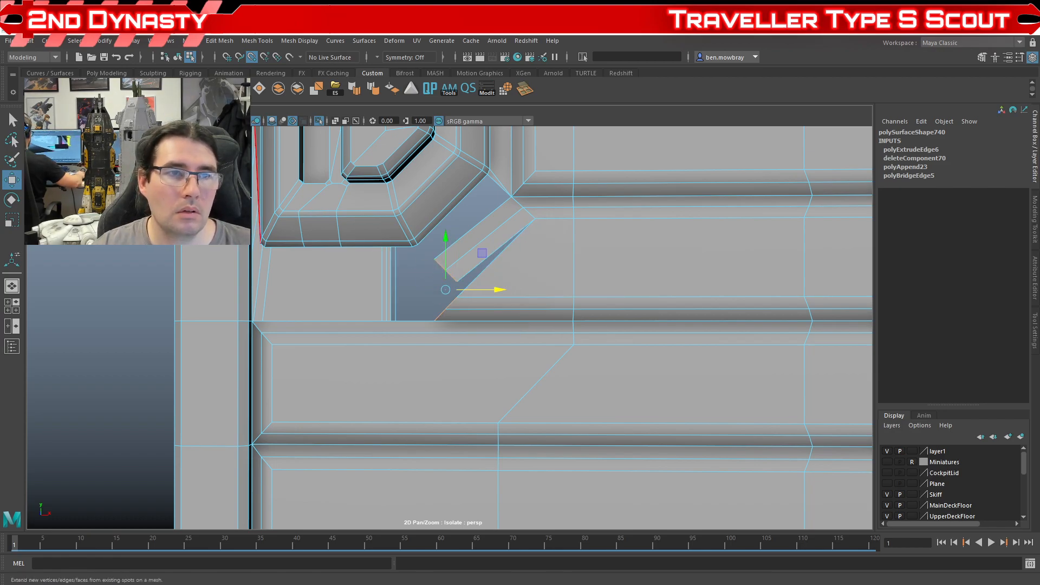
{"action": "key", "text": "ctrl+e"}
{"action": "key", "text": "w"}
{"action": "left_click_drag", "start_coordinate": [473, 290], "coordinate": [301, 252]}
{"action": "middle_click_drag", "start_coordinate": [317, 301], "coordinate": [427, 322], "text": "alt"}
{"action": "scroll", "coordinate": [428, 323], "scroll_direction": "up", "scroll_amount": 3}
{"action": "left_click_drag", "start_coordinate": [427, 324], "coordinate": [405, 323], "text": "alt"}
{"action": "middle_click_drag", "start_coordinate": [406, 323], "coordinate": [473, 322], "text": "alt"}
- Place the pivot on the extruded edges' outer vertex and move them sideways, snapped to the door frame's inner edge
{"action": "key", "text": "d"}
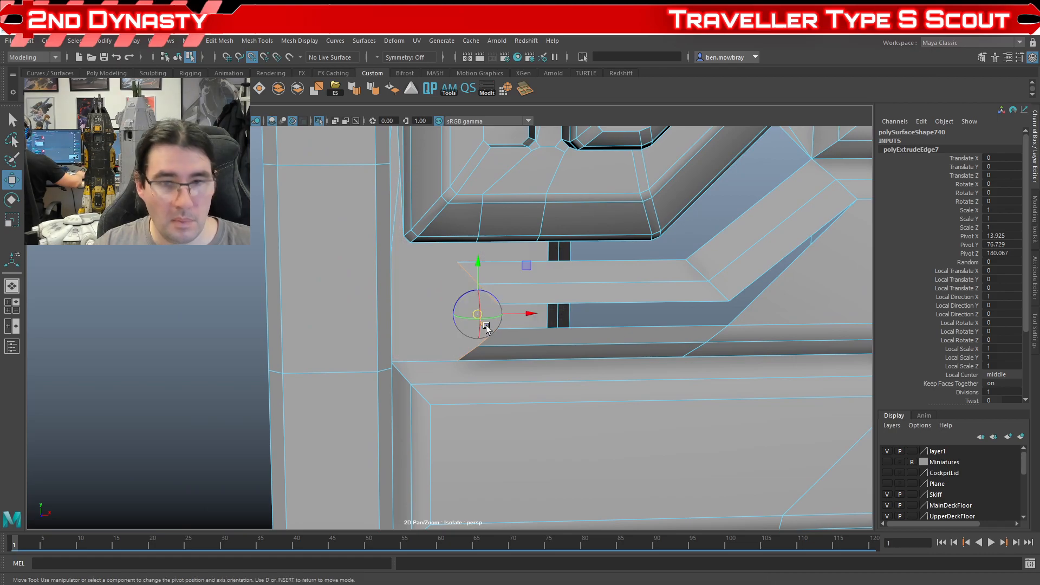
{"action": "left_click", "coordinate": [458, 265]}
{"action": "key", "text": "d"}
{"action": "left_click_drag", "start_coordinate": [479, 292], "coordinate": [438, 301], "text": "alt"}
{"action": "left_click_drag", "start_coordinate": [478, 263], "coordinate": [414, 325]}
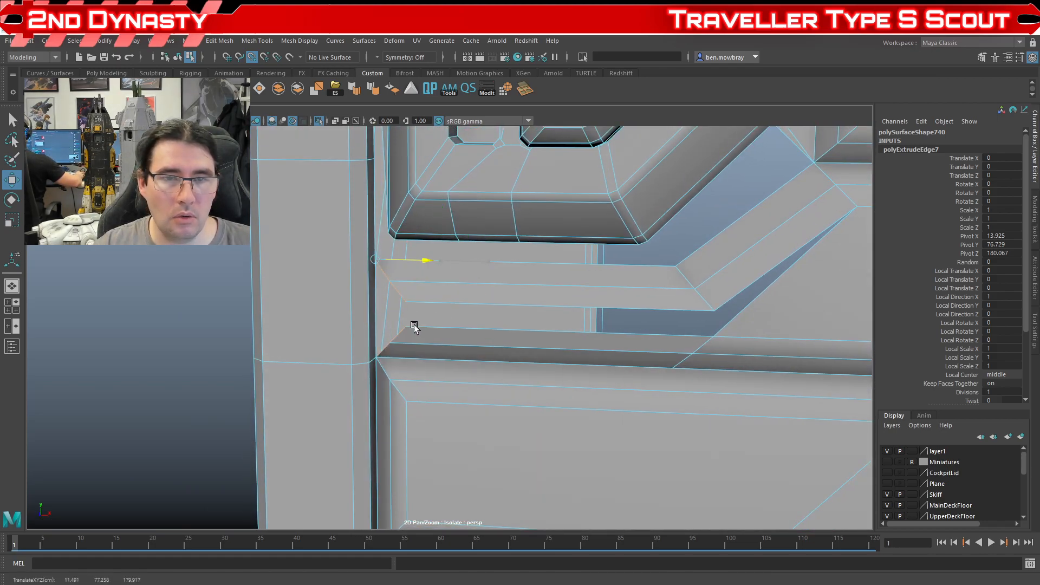
{"action": "left_click_drag", "start_coordinate": [386, 357], "coordinate": [386, 358]}
- Bridge the extruded upper strip to the rib's lower bevel, including the short bevel edges at the door-frame end
{"action": "scroll", "coordinate": [433, 349], "scroll_direction": "down", "scroll_amount": 3}
{"action": "middle_click_drag", "start_coordinate": [451, 346], "coordinate": [369, 332], "text": "alt"}
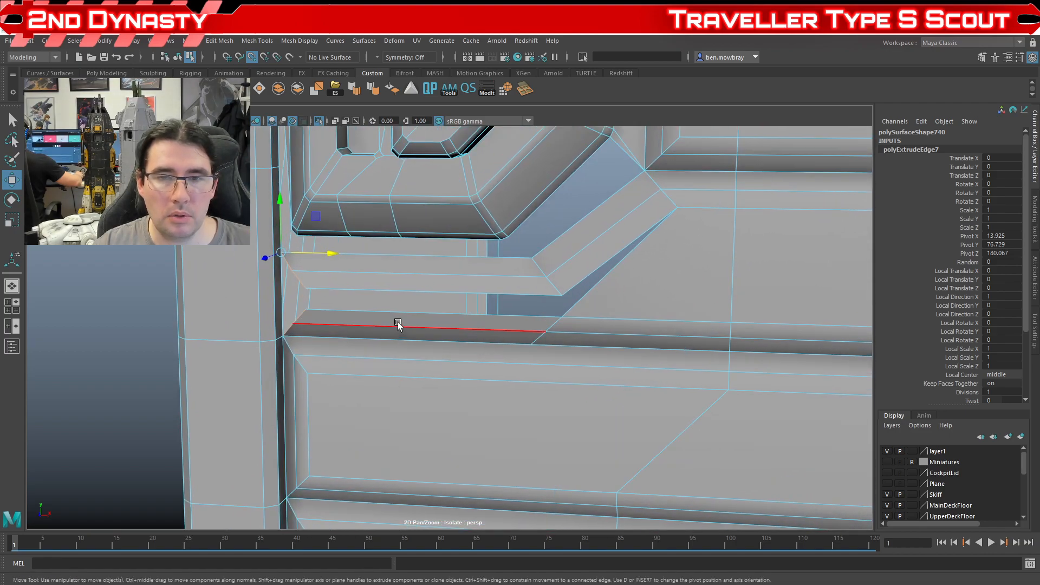
{"action": "left_click", "coordinate": [397, 326]}
{"action": "left_click", "coordinate": [337, 290]}
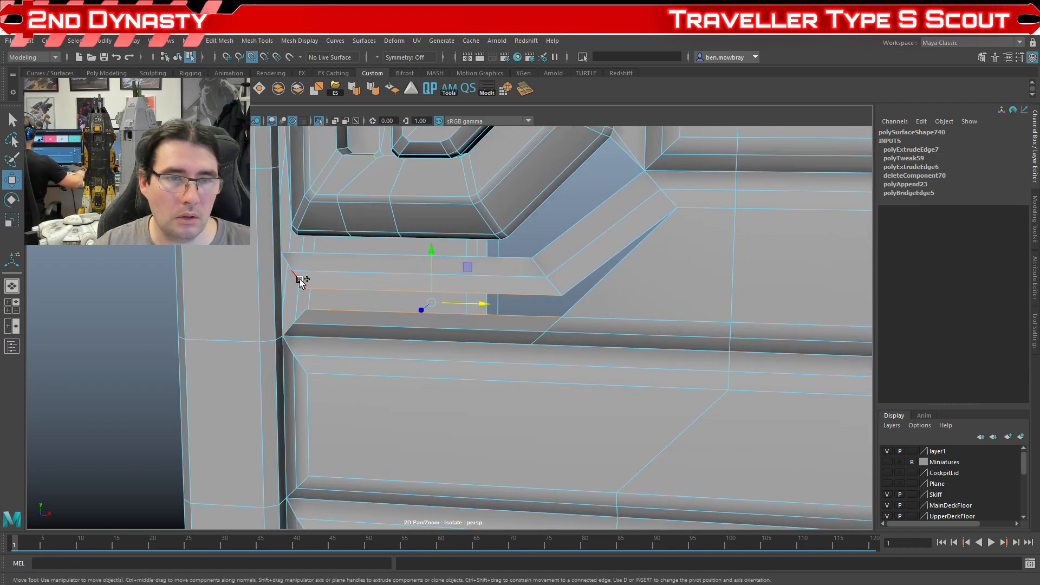
{"action": "left_click", "coordinate": [289, 328], "text": "shift"}
{"action": "left_click", "coordinate": [221, 88]}
{"action": "middle_click_drag", "start_coordinate": [372, 326], "coordinate": [460, 342], "text": "alt"}
{"action": "left_click_drag", "start_coordinate": [460, 342], "coordinate": [473, 323], "text": "alt"}
- Move the vertex at the extended lower bevel's joint sideways, snapped onto the rib's next edge-loop vertex, and merge the overlapping vertices
{"action": "middle_click_drag", "start_coordinate": [536, 336], "coordinate": [339, 318], "text": "alt"}
{"action": "right_click_drag", "start_coordinate": [416, 295], "coordinate": [357, 298]}
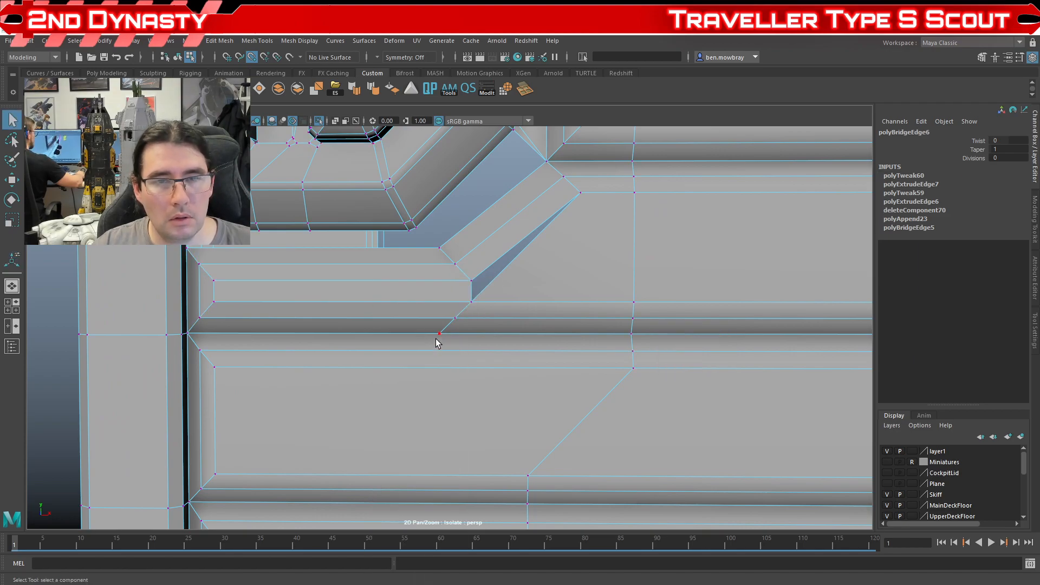
{"action": "left_click", "coordinate": [440, 334]}
{"action": "key", "text": "w"}
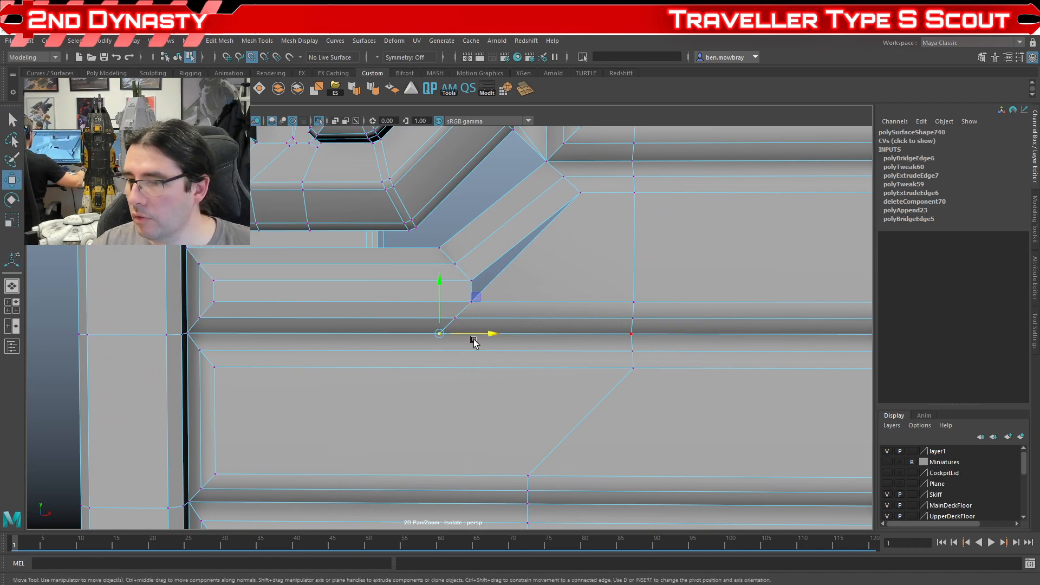
{"action": "left_click_drag", "start_coordinate": [465, 340], "coordinate": [634, 341]}
{"action": "left_click_drag", "start_coordinate": [191, 276], "coordinate": [668, 371]}
{"action": "right_click_drag", "start_coordinate": [537, 328], "coordinate": [596, 279], "text": "shift"}
- Move the door frame's inner-edge vertex beside the panel down, snapped to the new strip's outer corner
{"action": "middle_click_drag", "start_coordinate": [356, 309], "coordinate": [304, 338], "text": "alt"}
{"action": "right_click_drag", "start_coordinate": [307, 284], "coordinate": [305, 309]}
{"action": "left_click", "coordinate": [308, 286]}
{"action": "right_click_drag", "start_coordinate": [304, 263], "coordinate": [304, 262]}
{"action": "left_click", "coordinate": [268, 259]}
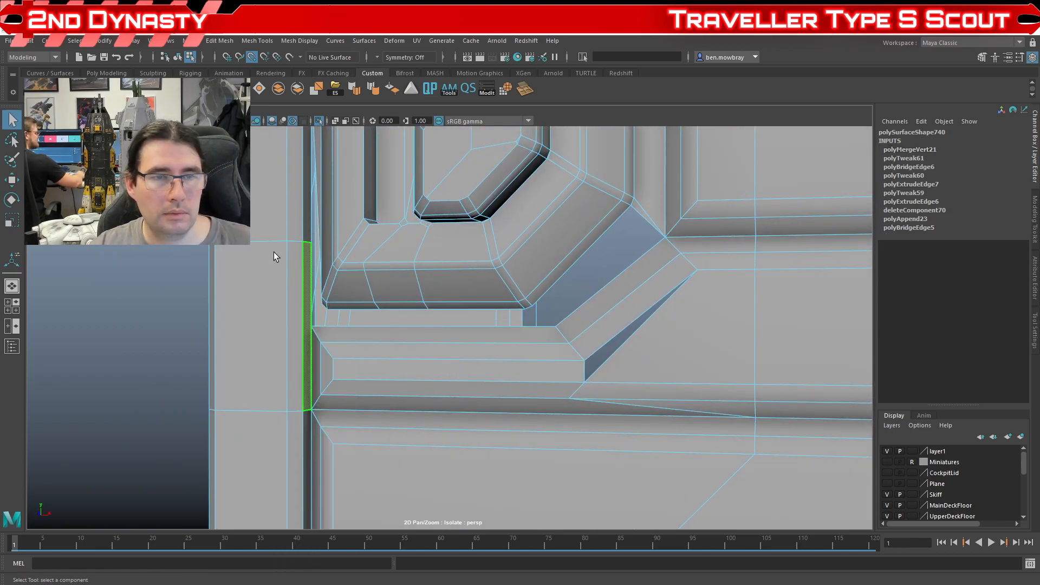
{"action": "key", "text": "w"}
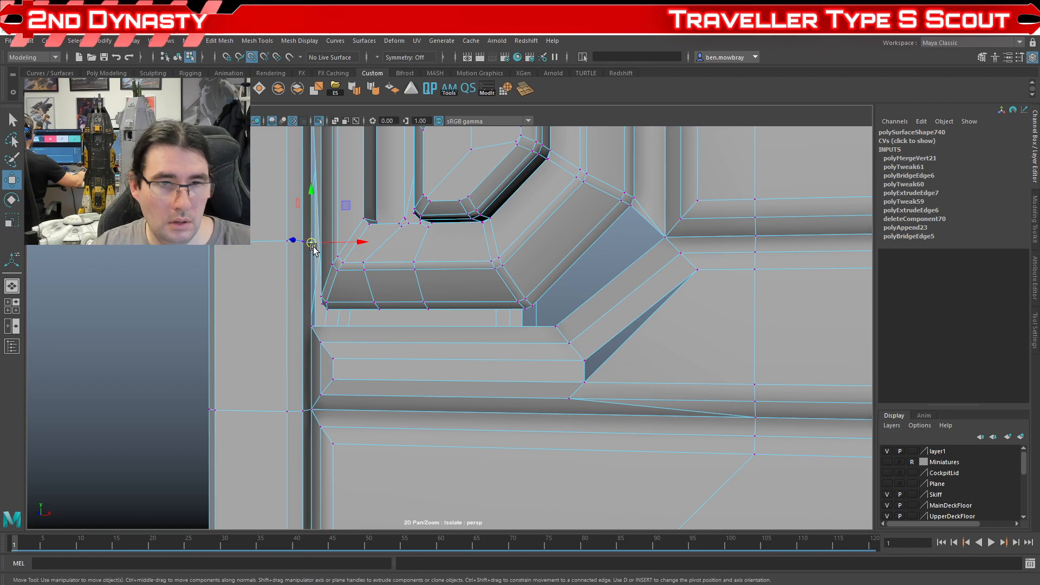
{"action": "left_click_drag", "start_coordinate": [312, 230], "coordinate": [347, 325]}
- Fill the narrow triangular hole between the diagonal strip and the rib face
{"action": "scroll", "coordinate": [363, 352], "scroll_direction": "down", "scroll_amount": 3}
{"action": "mouse_move", "coordinate": [421, 296]}
{"action": "right_mouse_down", "text": "shift"}
{"action": "mouse_move", "coordinate": [507, 288]}
{"action": "mouse_move", "coordinate": [436, 284]}
{"action": "right_mouse_up", "text": "shift"}
{"action": "scroll", "coordinate": [494, 355], "scroll_direction": "up", "scroll_amount": 3}
{"action": "double_click", "coordinate": [392, 278]}
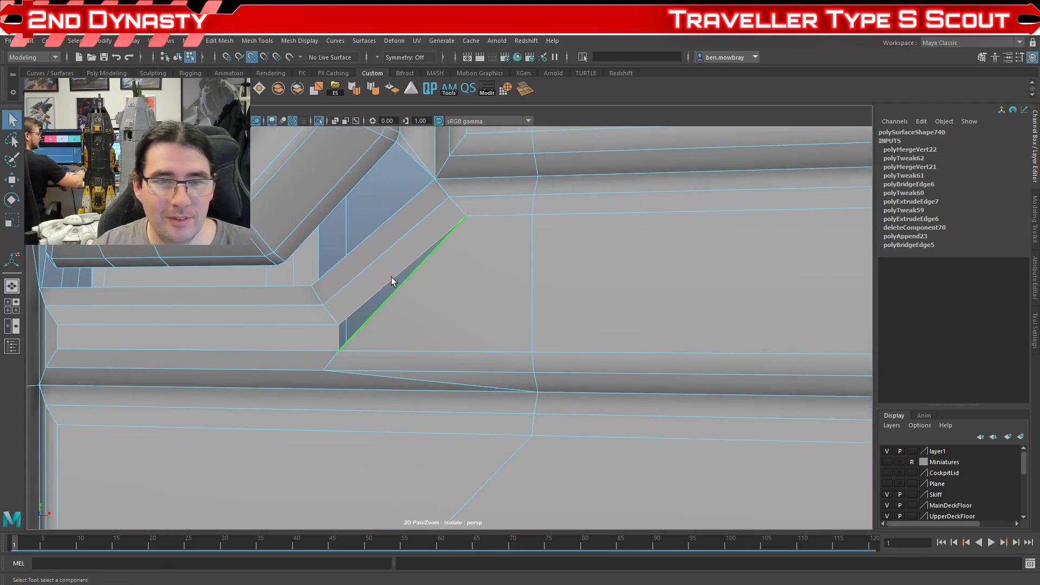
{"action": "left_click", "coordinate": [259, 88]}
{"action": "scroll", "coordinate": [441, 272], "scroll_direction": "down", "scroll_amount": 3}
{"action": "middle_click_drag", "start_coordinate": [451, 305], "coordinate": [573, 324], "text": "alt"}
{"action": "scroll", "coordinate": [573, 326], "scroll_direction": "up", "scroll_amount": 3}
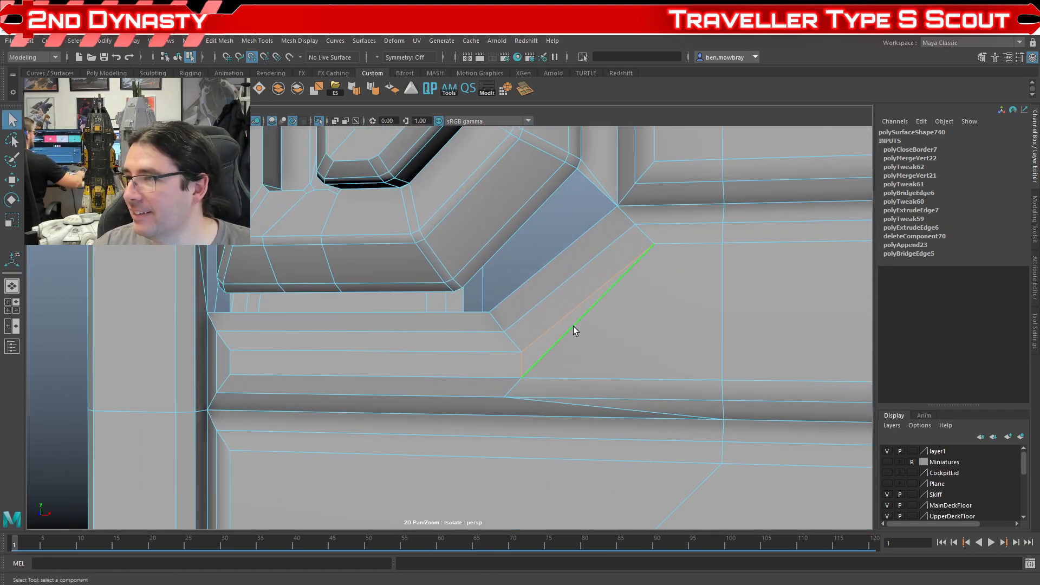
- Delete the construction history of the bulkhead panelling mesh
{"action": "left_click", "coordinate": [498, 306]}
{"action": "right_click_drag", "start_coordinate": [535, 281], "coordinate": [581, 264]}
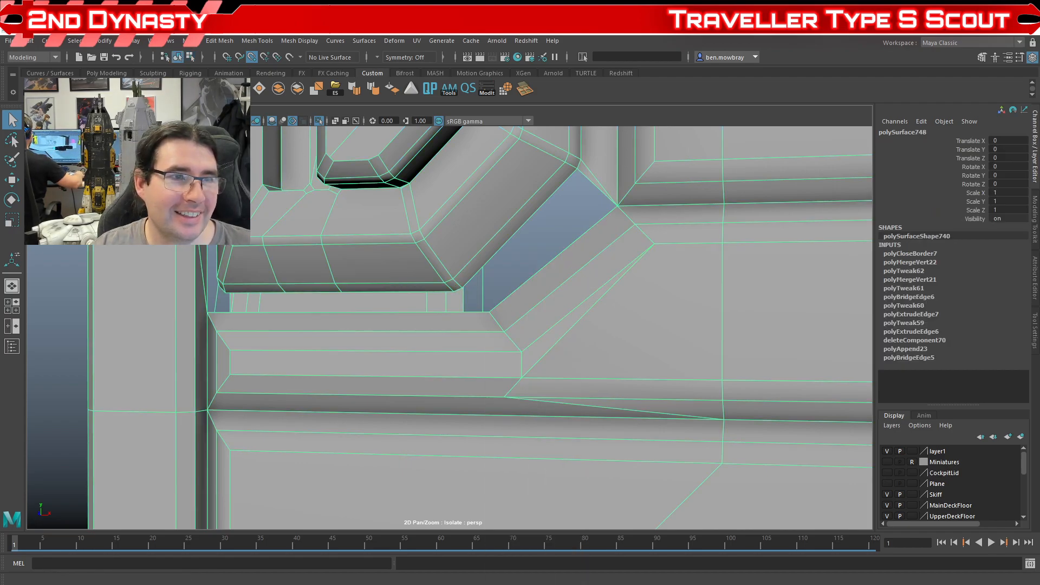
{"action": "key", "text": "alt+shift+d"}
- Bridge the control panel's lower diagonal edge to the facing open edge of the diagonal strip
{"action": "scroll", "coordinate": [456, 295], "scroll_direction": "down", "scroll_amount": 2}
{"action": "scroll", "coordinate": [454, 298], "scroll_direction": "up", "scroll_amount": 1}
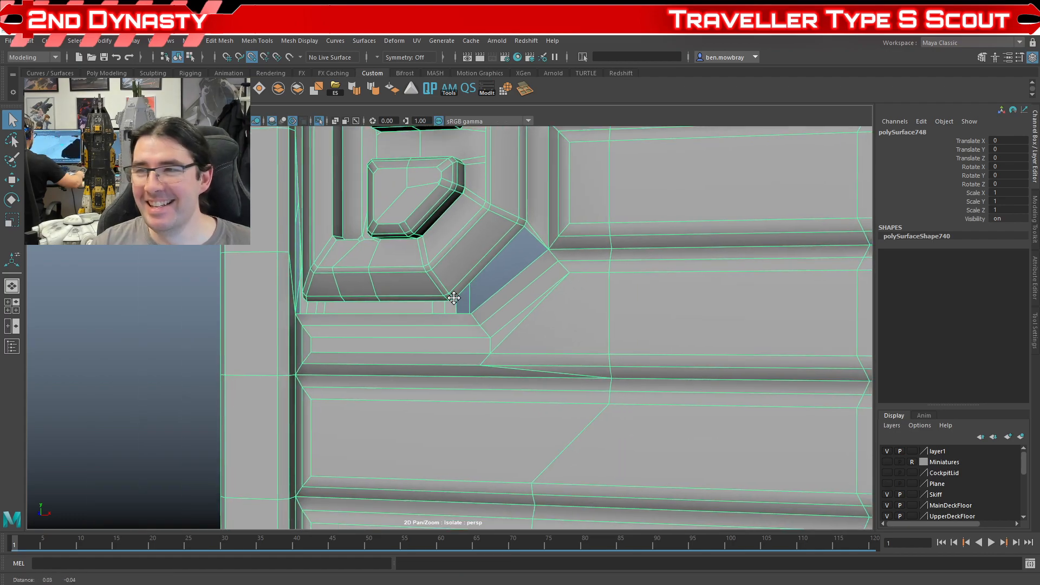
{"action": "scroll", "coordinate": [454, 298], "scroll_direction": "up", "scroll_amount": 5}
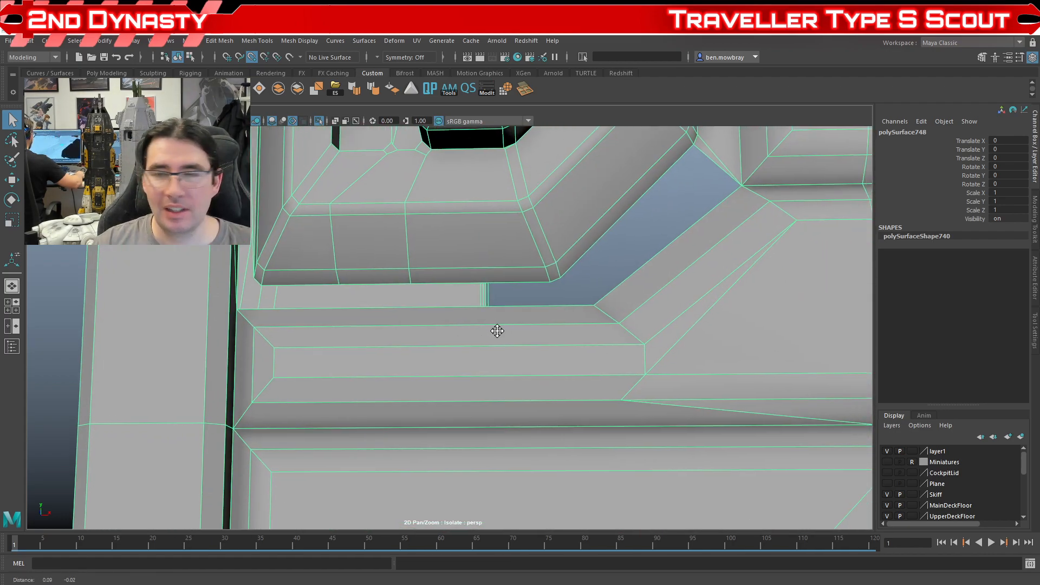
{"action": "middle_click_drag", "start_coordinate": [503, 331], "coordinate": [462, 331]}
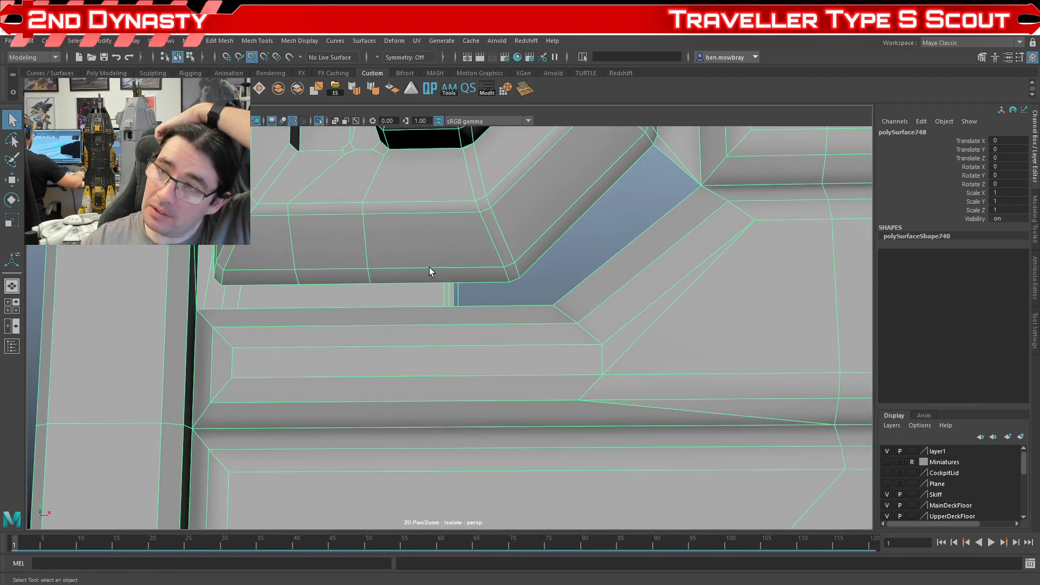
{"action": "right_click_drag", "start_coordinate": [561, 213], "coordinate": [535, 159]}
{"action": "left_click", "coordinate": [627, 234]}
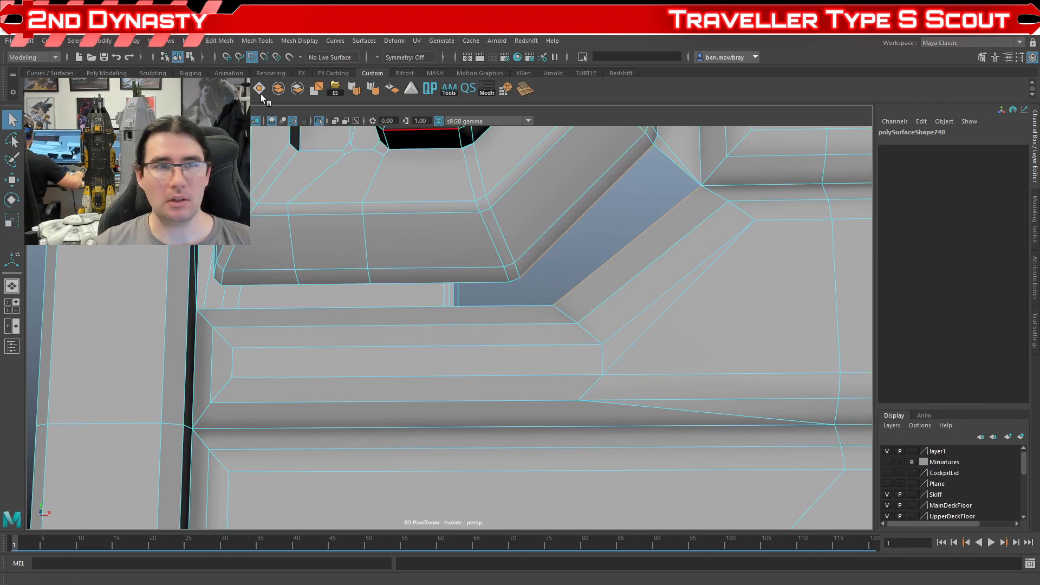
{"action": "scroll", "coordinate": [557, 307], "scroll_direction": "down", "scroll_amount": 5}
{"action": "scroll", "coordinate": [559, 310], "scroll_direction": "up", "scroll_amount": 4}
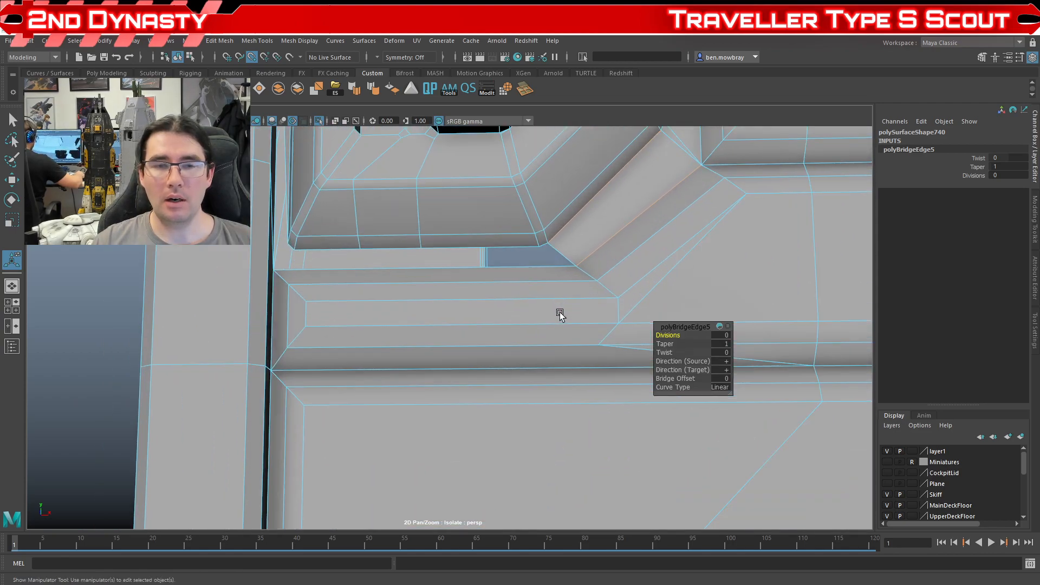
- Bridge the panel's lower edge to the horizontal strip's upper edge and fill the small triangular hole at the diagonal corner
{"action": "left_click_drag", "start_coordinate": [560, 313], "coordinate": [418, 272], "text": "alt"}
{"action": "left_click", "coordinate": [418, 270]}
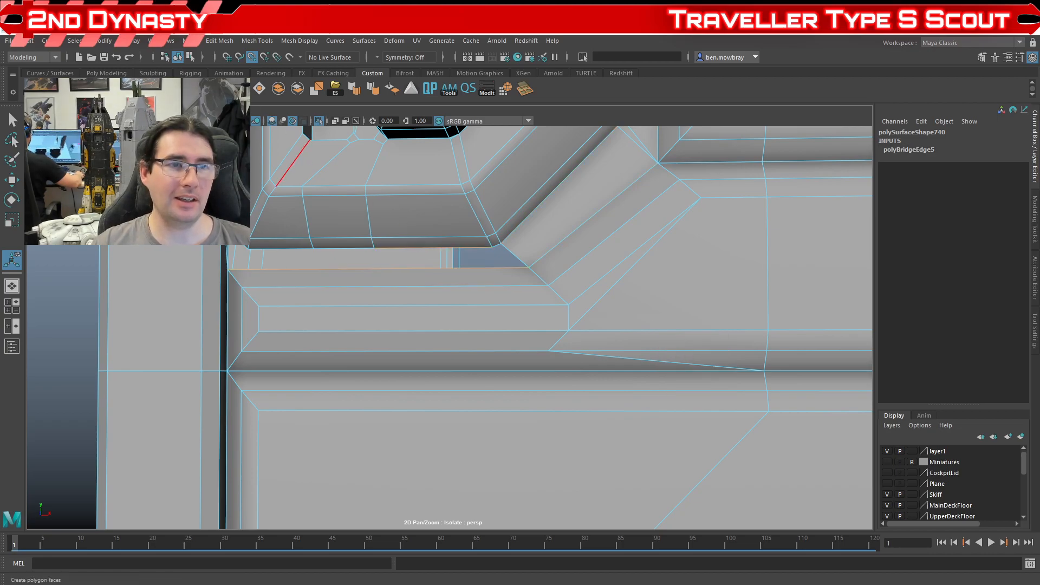
{"action": "left_click", "coordinate": [222, 89]}
{"action": "double_click", "coordinate": [495, 250]}
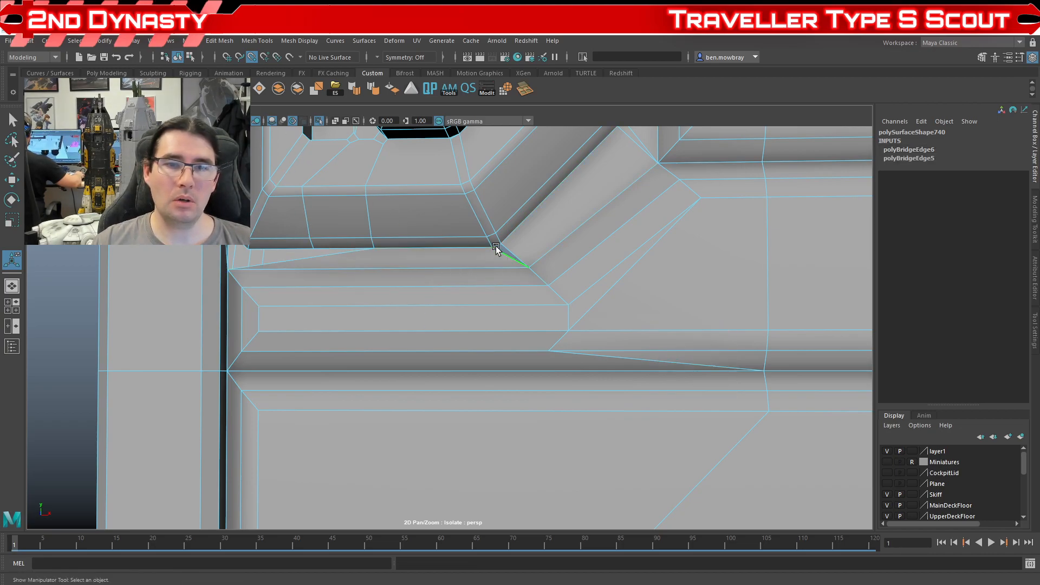
{"action": "left_click", "coordinate": [261, 87]}
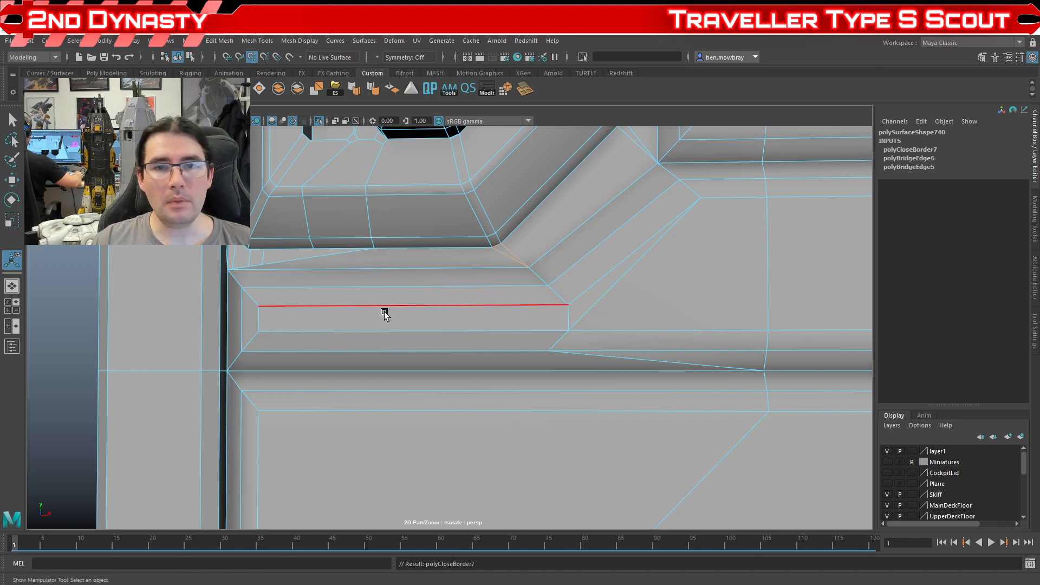
- Bridge the new face's sloping open edge to the panel's adjacent lower edge segment near the door frame
{"action": "middle_click_drag", "start_coordinate": [384, 315], "coordinate": [467, 330], "text": "alt"}
{"action": "scroll", "coordinate": [466, 329], "scroll_direction": "up", "scroll_amount": 3}
{"action": "left_click", "coordinate": [366, 240]}
{"action": "left_click", "coordinate": [343, 219], "text": "shift"}
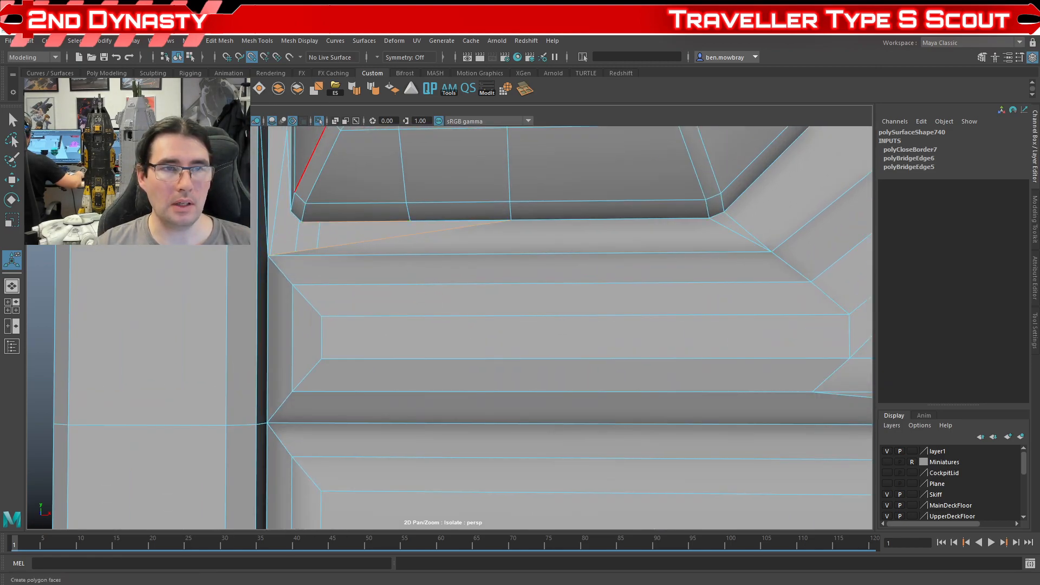
{"action": "left_click", "coordinate": [222, 88]}
{"action": "scroll", "coordinate": [406, 272], "scroll_direction": "down", "scroll_amount": 5}
{"action": "middle_click_drag", "start_coordinate": [334, 216], "coordinate": [441, 305], "text": "alt"}
{"action": "scroll", "coordinate": [407, 272], "scroll_direction": "up", "scroll_amount": 3}
{"action": "mouse_move", "coordinate": [441, 305]}
{"action": "left_mouse_down", "text": "alt"}
{"action": "mouse_move", "coordinate": [429, 325]}
{"action": "mouse_move", "coordinate": [412, 288]}
{"action": "mouse_move", "coordinate": [421, 242]}
{"action": "mouse_move", "coordinate": [442, 306]}
{"action": "left_mouse_up", "text": "alt"}
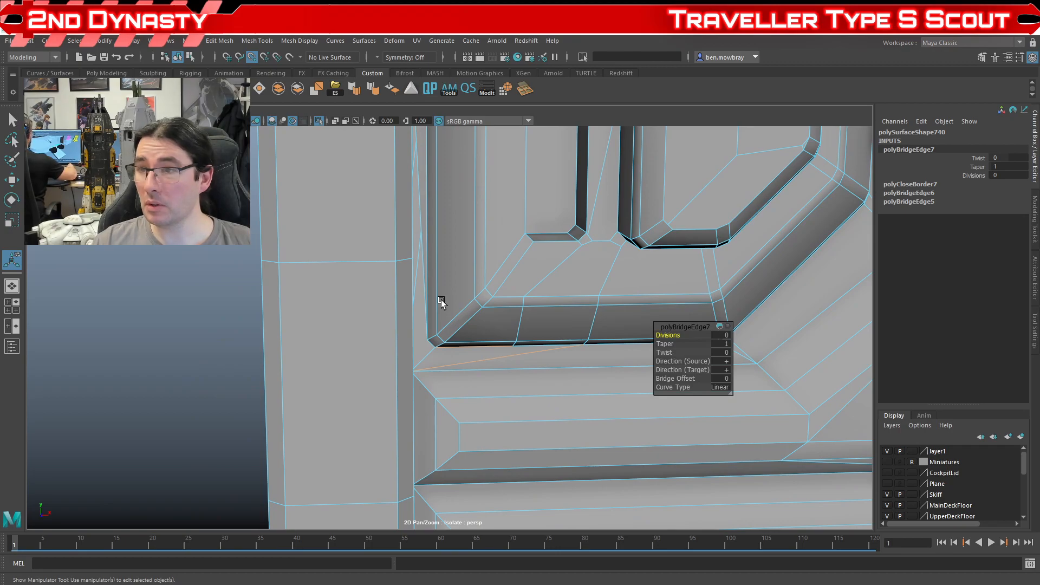
- Append a polygon across the remaining gap at the panel's lower corner beside the door frame
{"action": "left_click", "coordinate": [240, 89]}
{"action": "left_click_drag", "start_coordinate": [379, 268], "coordinate": [400, 298], "text": "alt"}
{"action": "scroll", "coordinate": [433, 287], "scroll_direction": "up", "scroll_amount": 5}
{"action": "middle_click_drag", "start_coordinate": [399, 297], "coordinate": [439, 293], "text": "alt"}
{"action": "left_click", "coordinate": [433, 293]}
{"action": "left_click", "coordinate": [423, 321]}
{"action": "key", "text": "q"}
- Append a polygon to close the narrow vertical gap between the panel's side and the door frame
{"action": "scroll", "coordinate": [420, 299], "scroll_direction": "down", "scroll_amount": 3}
{"action": "left_click_drag", "start_coordinate": [427, 308], "coordinate": [413, 352], "text": "alt"}
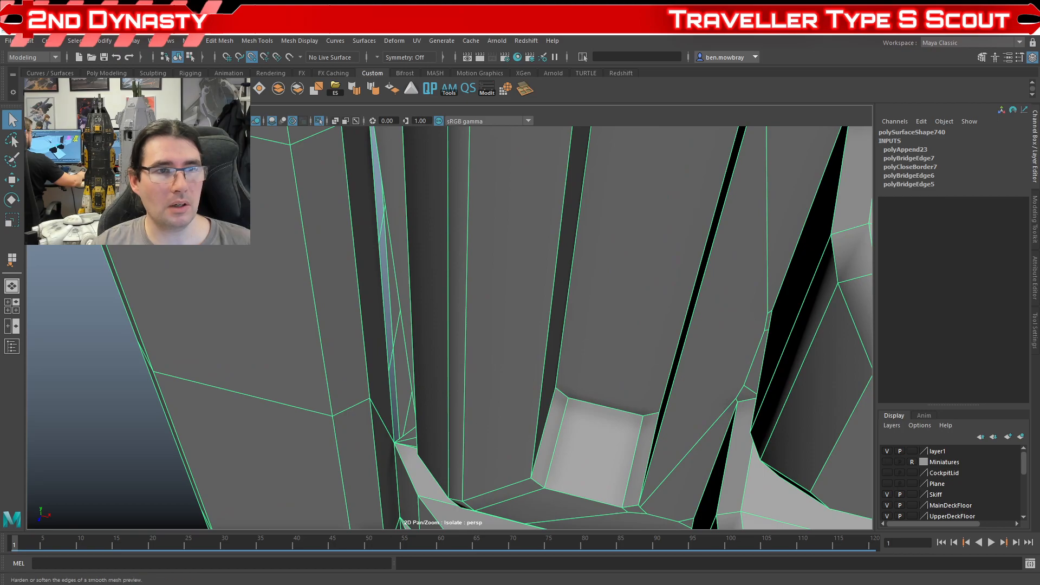
{"action": "key", "text": "y"}
{"action": "left_click", "coordinate": [382, 281]}
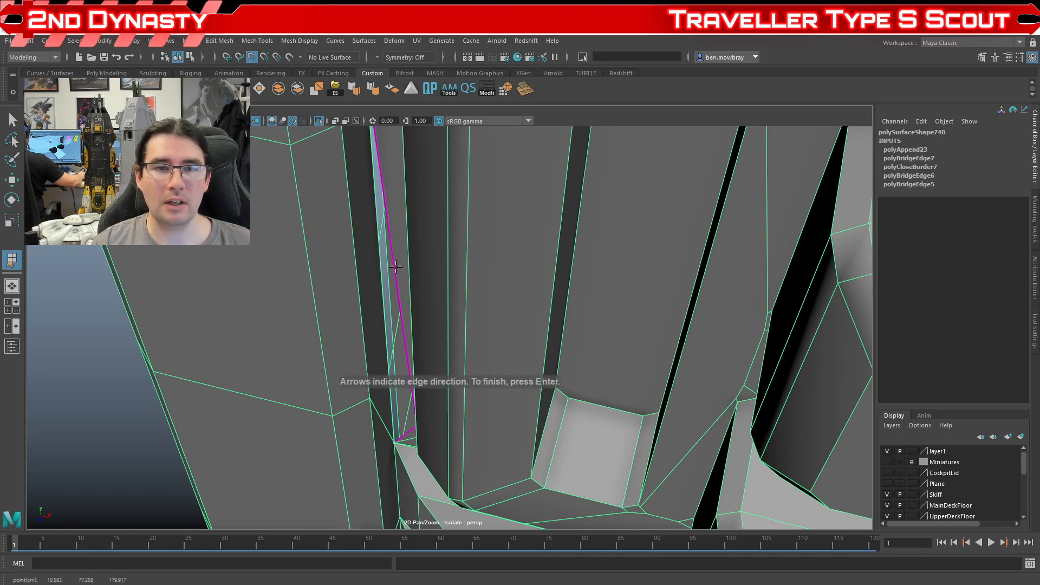
{"action": "left_click", "coordinate": [394, 267]}
{"action": "key", "text": "Return"}
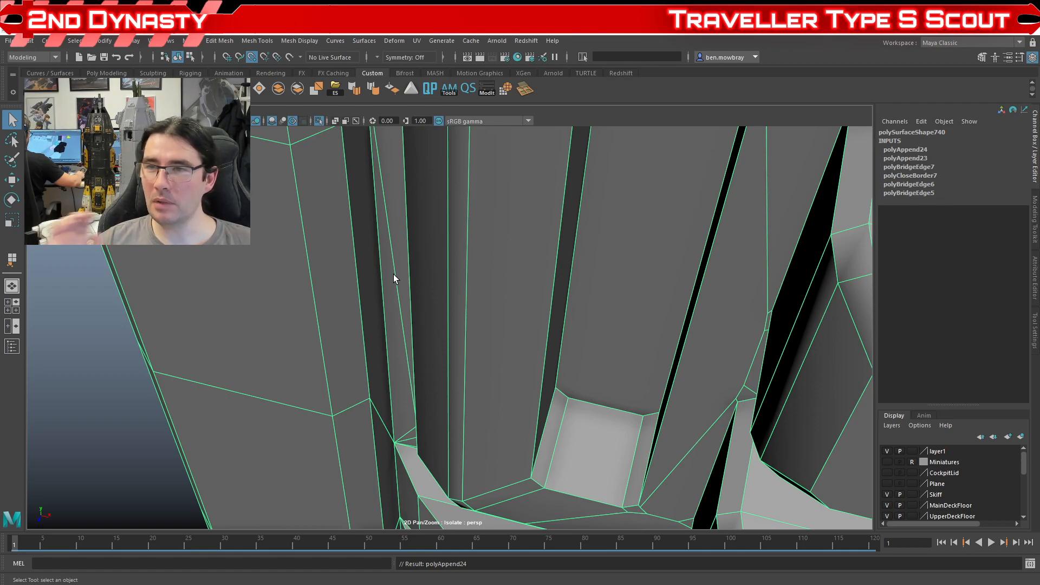
- Move the rib-end vertices beside the control panel horizontally closer to it, leaving the panel's own vertices out and snapping off
{"action": "scroll", "coordinate": [393, 274], "scroll_direction": "down", "scroll_amount": 5}
{"action": "left_click_drag", "start_coordinate": [382, 308], "coordinate": [473, 297], "text": "alt"}
{"action": "middle_click_drag", "start_coordinate": [474, 297], "coordinate": [382, 345], "text": "alt"}
{"action": "left_click_drag", "start_coordinate": [382, 345], "coordinate": [402, 393], "text": "alt"}
{"action": "scroll", "coordinate": [385, 341], "scroll_direction": "down", "scroll_amount": 5}
{"action": "scroll", "coordinate": [429, 380], "scroll_direction": "down", "scroll_amount": 3}
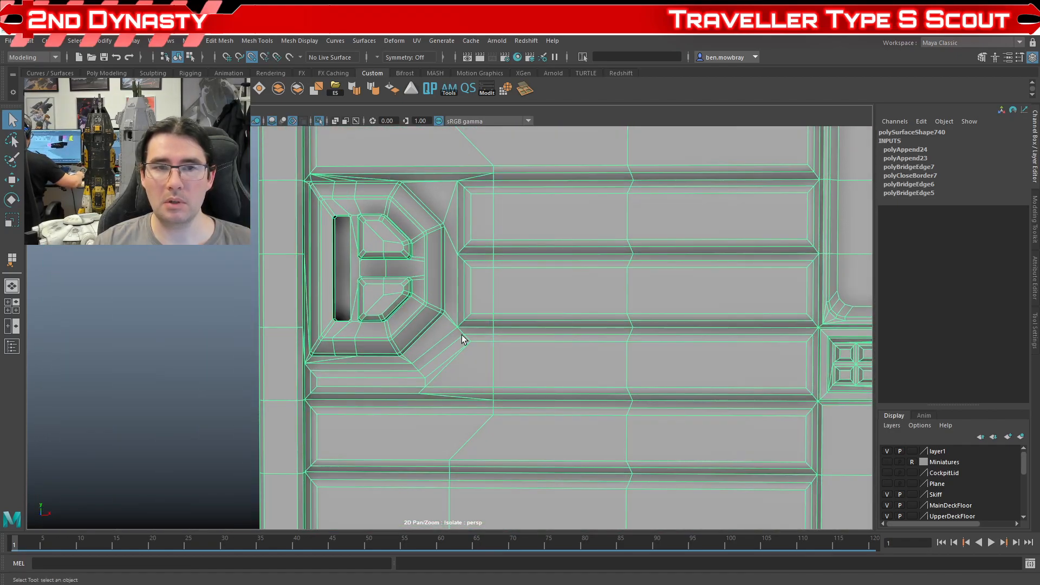
{"action": "scroll", "coordinate": [463, 344], "scroll_direction": "up", "scroll_amount": 3}
{"action": "right_click_drag", "start_coordinate": [461, 175], "coordinate": [418, 167]}
{"action": "scroll", "coordinate": [444, 200], "scroll_direction": "down", "scroll_amount": 3}
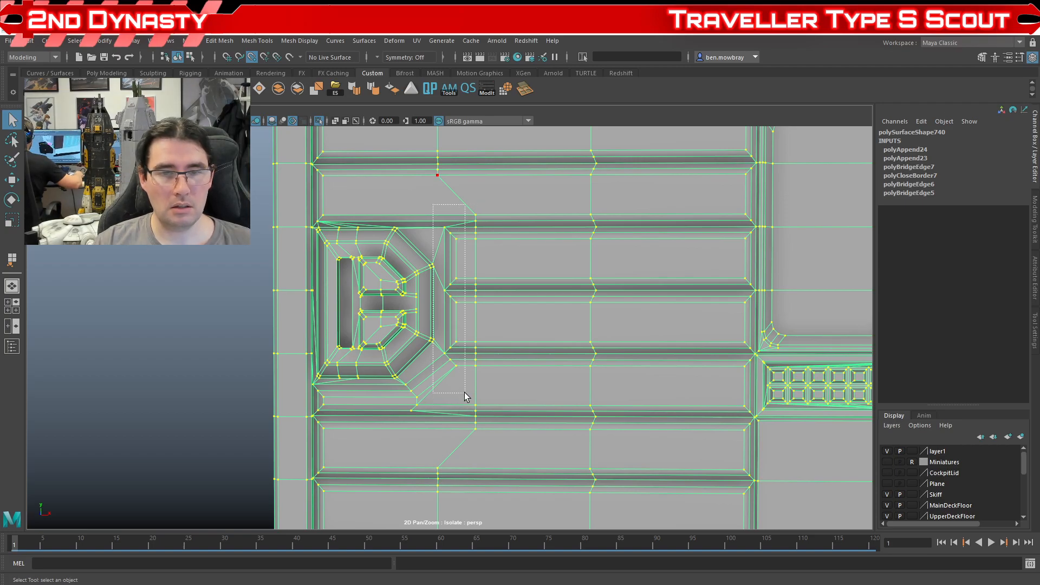
{"action": "left_click_drag", "start_coordinate": [465, 396], "coordinate": [465, 397]}
{"action": "scroll", "coordinate": [432, 390], "scroll_direction": "up", "scroll_amount": 2}
{"action": "scroll", "coordinate": [441, 399], "scroll_direction": "up", "scroll_amount": 2}
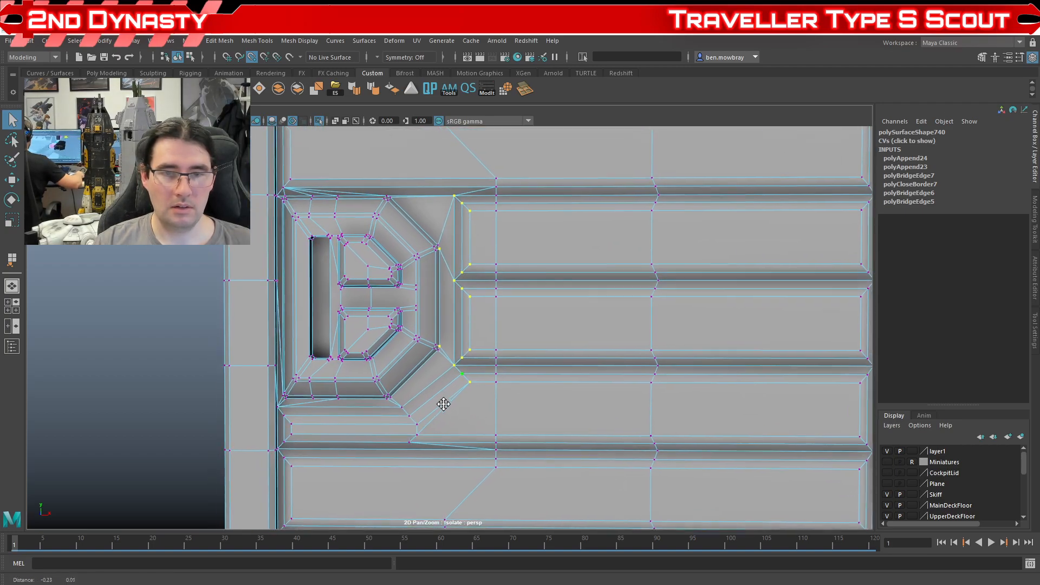
{"action": "mouse_move", "coordinate": [443, 306]}
{"action": "left_mouse_down", "text": "alt"}
{"action": "mouse_move", "coordinate": [622, 314]}
{"action": "mouse_move", "coordinate": [738, 336]}
{"action": "mouse_move", "coordinate": [601, 360]}
{"action": "mouse_move", "coordinate": [445, 356]}
{"action": "mouse_move", "coordinate": [455, 309]}
{"action": "left_mouse_up", "text": "alt"}
{"action": "scroll", "coordinate": [454, 318], "scroll_direction": "up", "scroll_amount": 5}
{"action": "scroll", "coordinate": [454, 315], "scroll_direction": "down", "scroll_amount": 1}
{"action": "middle_click_drag", "start_coordinate": [456, 306], "coordinate": [449, 311], "text": "alt"}
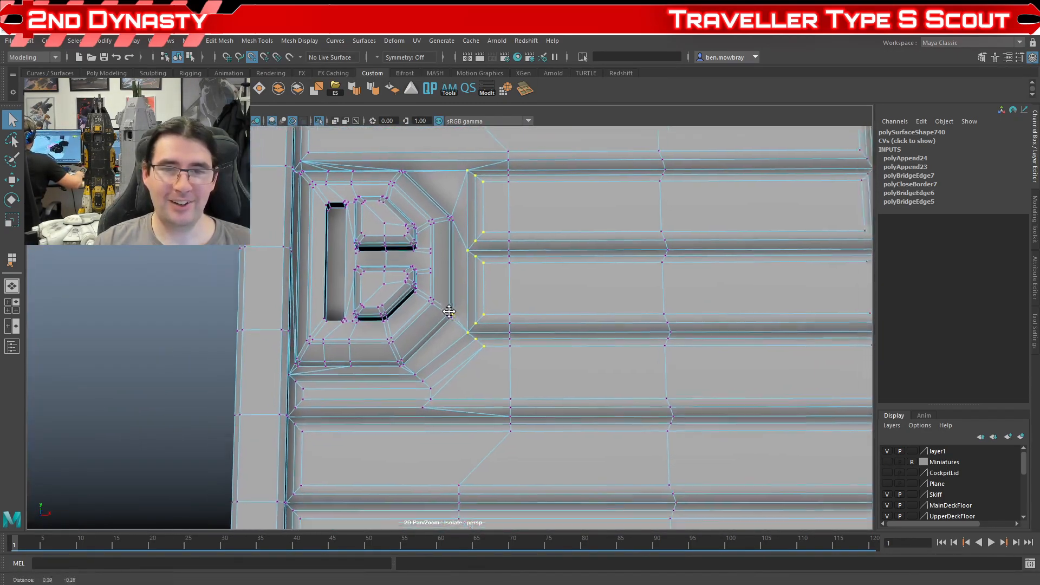
{"action": "scroll", "coordinate": [436, 311], "scroll_direction": "up", "scroll_amount": 3}
{"action": "scroll", "coordinate": [420, 330], "scroll_direction": "down", "scroll_amount": 3}
{"action": "scroll", "coordinate": [430, 350], "scroll_direction": "up", "scroll_amount": 2}
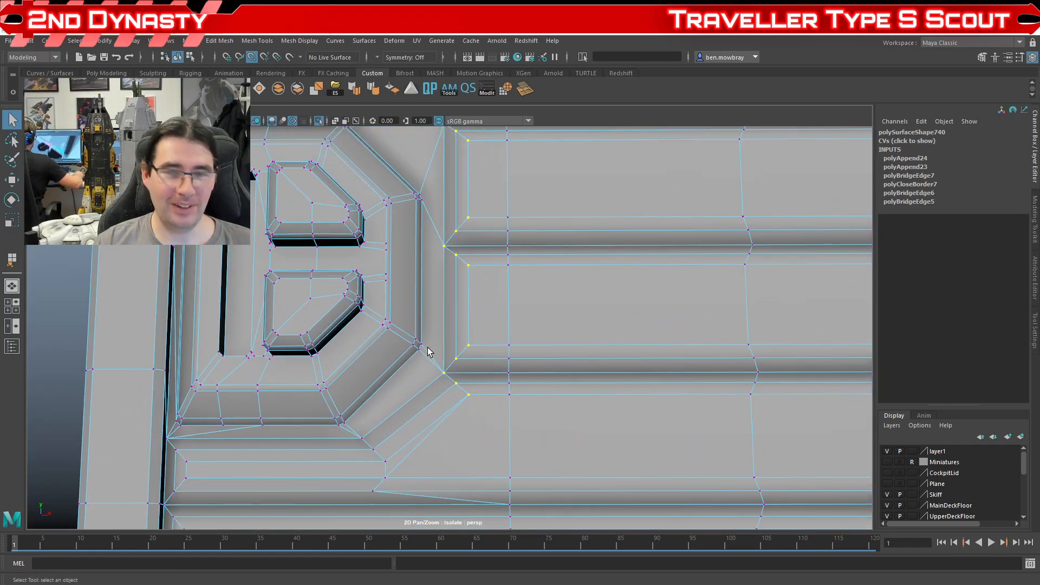
{"action": "scroll", "coordinate": [424, 348], "scroll_direction": "down", "scroll_amount": 2}
{"action": "key", "text": "w"}
{"action": "scroll", "coordinate": [437, 360], "scroll_direction": "down", "scroll_amount": 1}
{"action": "middle_click_drag", "start_coordinate": [447, 374], "coordinate": [460, 330], "text": "alt"}
{"action": "scroll", "coordinate": [461, 347], "scroll_direction": "up", "scroll_amount": 2}
{"action": "left_click_drag", "start_coordinate": [463, 363], "coordinate": [462, 337], "text": "alt"}
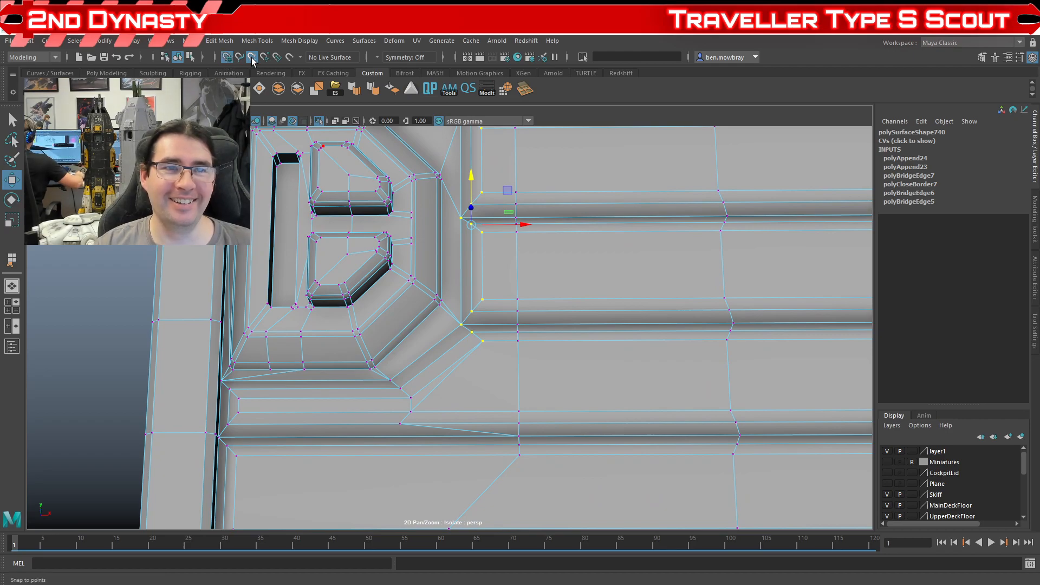
{"action": "left_click_drag", "start_coordinate": [490, 225], "coordinate": [462, 228]}
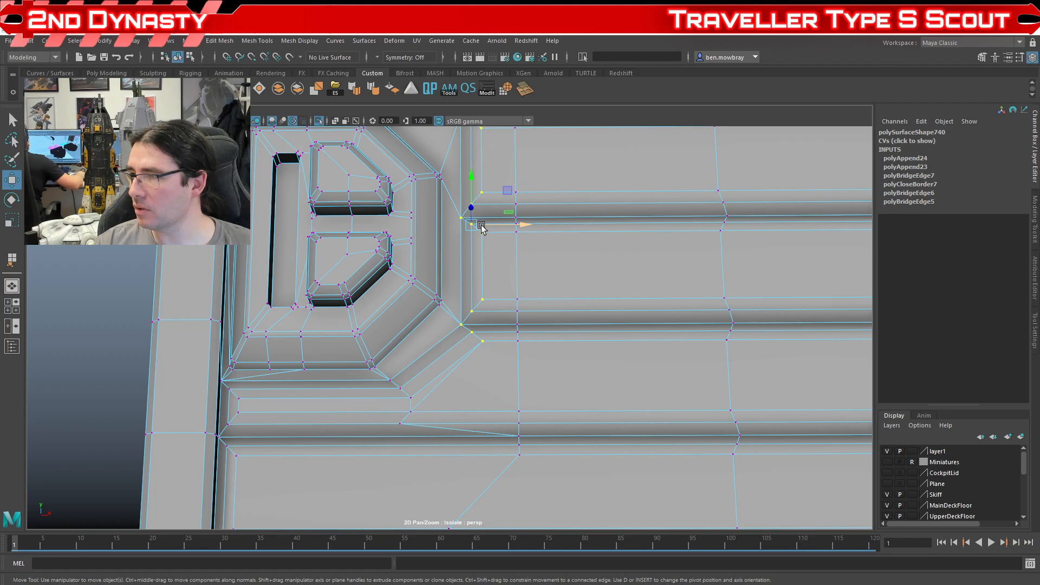
{"action": "left_click_drag", "start_coordinate": [490, 224], "coordinate": [450, 226]}
- Nudge the selected rib-end vertices slightly back away from the panel to fine-tune the spacing
{"action": "scroll", "coordinate": [478, 229], "scroll_direction": "down", "scroll_amount": 5}
{"action": "middle_click_drag", "start_coordinate": [449, 227], "coordinate": [487, 271], "text": "alt"}
{"action": "scroll", "coordinate": [487, 272], "scroll_direction": "up", "scroll_amount": 5}
{"action": "left_click_drag", "start_coordinate": [487, 271], "coordinate": [504, 272], "text": "alt"}
{"action": "middle_click_drag", "start_coordinate": [504, 272], "coordinate": [500, 313], "text": "alt"}
{"action": "scroll", "coordinate": [500, 313], "scroll_direction": "up", "scroll_amount": 4}
{"action": "left_click_drag", "start_coordinate": [499, 312], "coordinate": [532, 304], "text": "alt"}
{"action": "scroll", "coordinate": [506, 306], "scroll_direction": "down", "scroll_amount": 5}
{"action": "middle_click_drag", "start_coordinate": [531, 304], "coordinate": [442, 244], "text": "alt"}
{"action": "scroll", "coordinate": [442, 244], "scroll_direction": "up", "scroll_amount": 4}
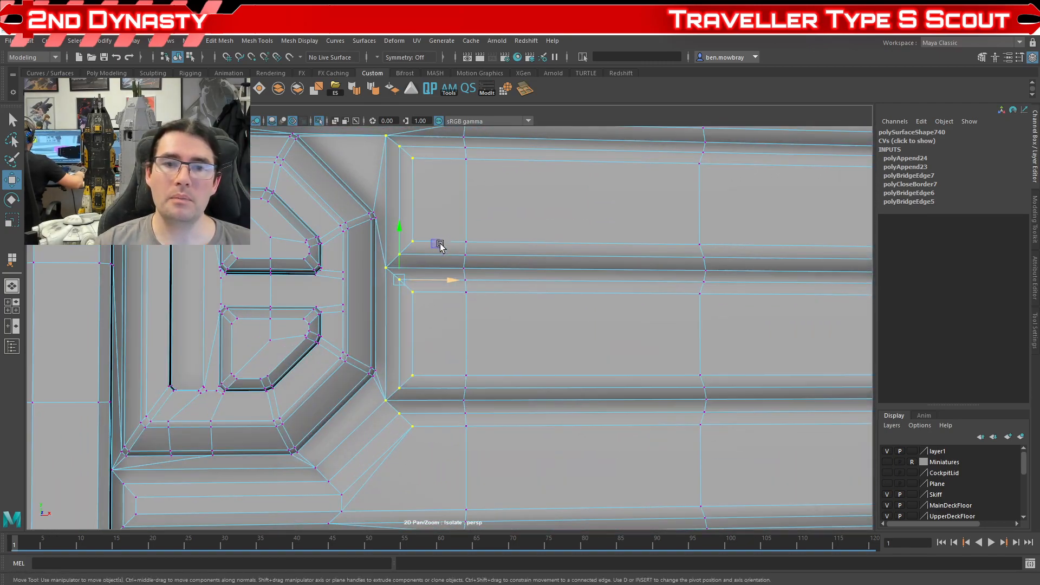
{"action": "scroll", "coordinate": [442, 245], "scroll_direction": "down", "scroll_amount": 6}
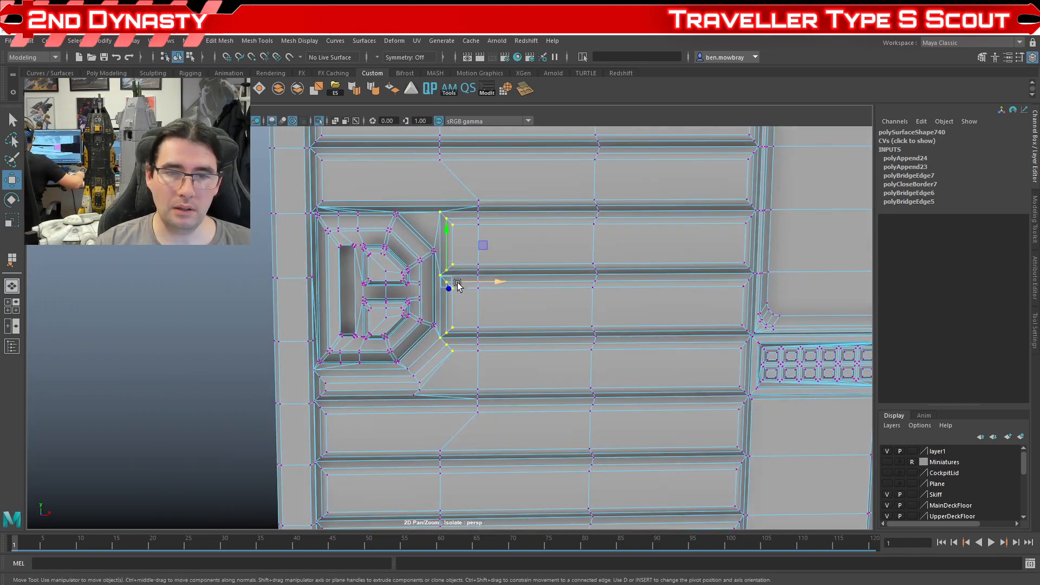
{"action": "scroll", "coordinate": [458, 282], "scroll_direction": "up", "scroll_amount": 4}
{"action": "scroll", "coordinate": [462, 301], "scroll_direction": "down", "scroll_amount": 3}
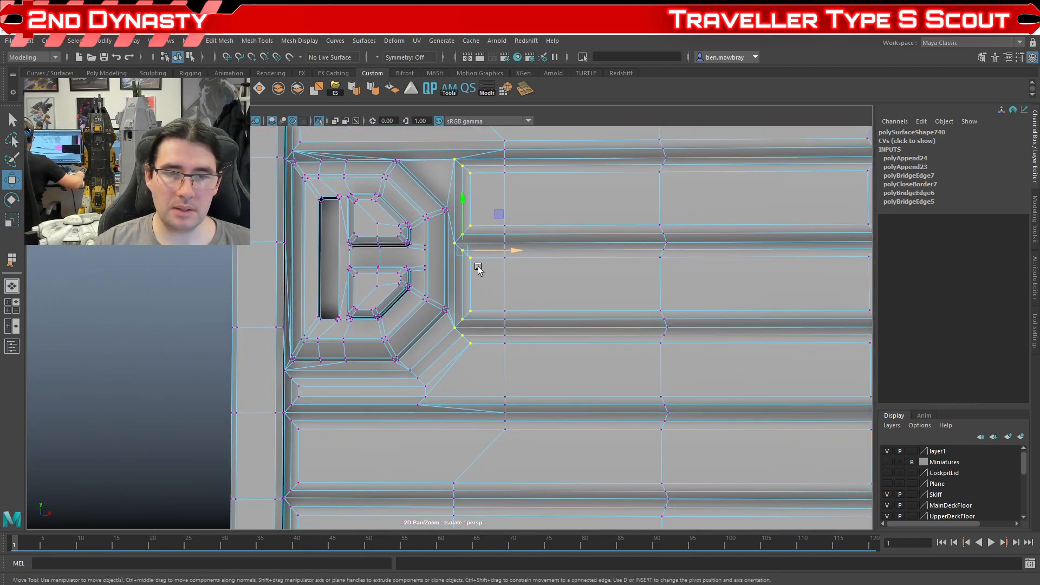
{"action": "left_click_drag", "start_coordinate": [480, 250], "coordinate": [481, 253]}
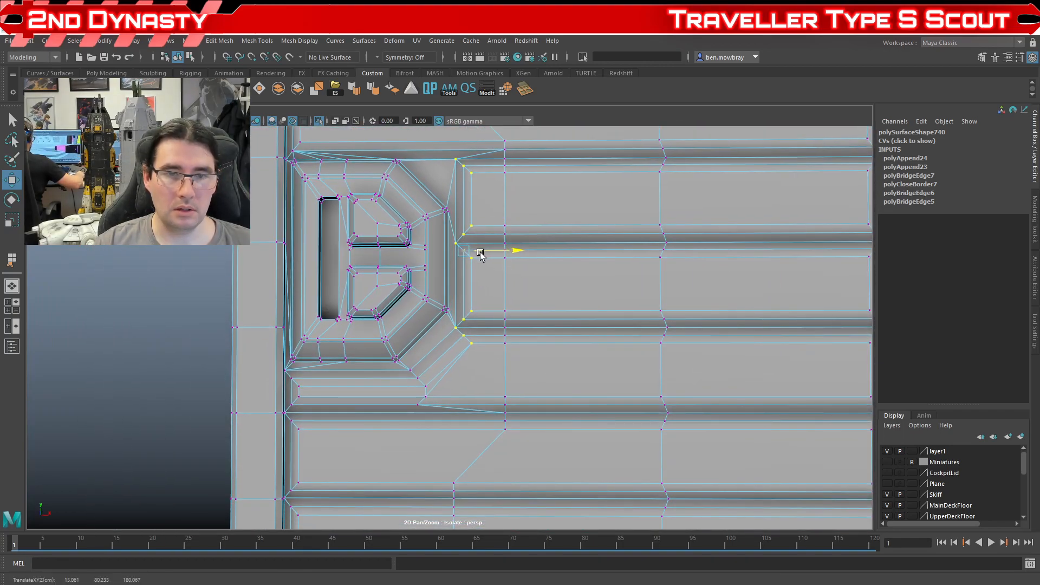
- Delete the bridging faces between the panel's lower edge and the horizontal strip, including the small corner triangles
{"action": "scroll", "coordinate": [481, 254], "scroll_direction": "up", "scroll_amount": 4}
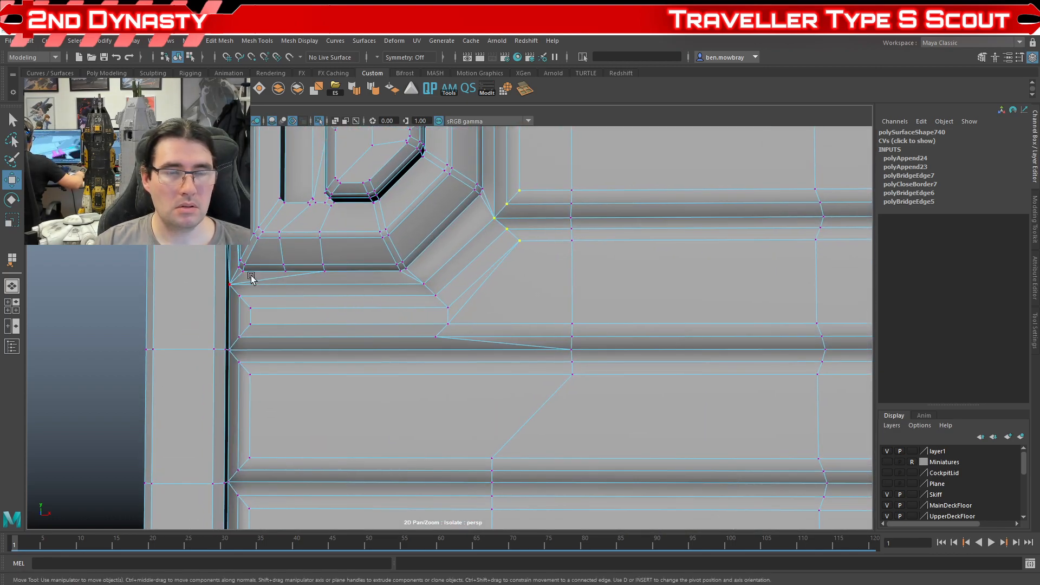
{"action": "right_click", "coordinate": [333, 280]}
{"action": "left_click", "coordinate": [333, 297]}
{"action": "left_click", "coordinate": [325, 277]}
{"action": "left_click", "coordinate": [388, 283]}
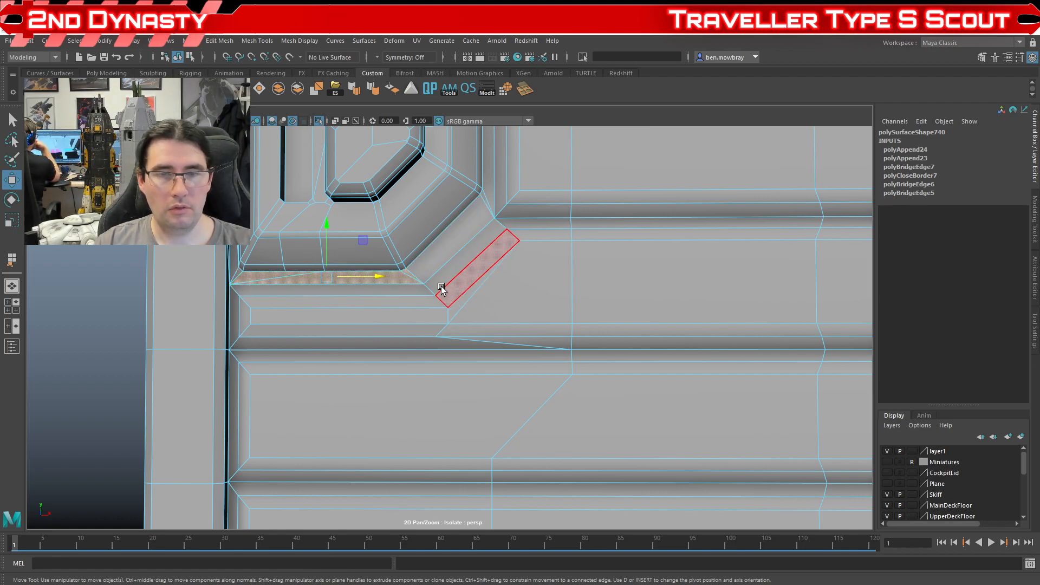
{"action": "key", "text": "Delete"}
- Move the horizontal strip's three upper edges up together, level with the panel's lower edge
{"action": "right_click_drag", "start_coordinate": [356, 292], "coordinate": [353, 269]}
{"action": "left_click", "coordinate": [314, 285]}
{"action": "left_click", "coordinate": [303, 295], "text": "shift"}
{"action": "left_click", "coordinate": [298, 306], "text": "shift"}
{"action": "scroll", "coordinate": [274, 293], "scroll_direction": "up", "scroll_amount": 1}
{"action": "scroll", "coordinate": [274, 293], "scroll_direction": "up", "scroll_amount": 2}
{"action": "key", "text": "d"}
{"action": "key", "text": "Insert"}
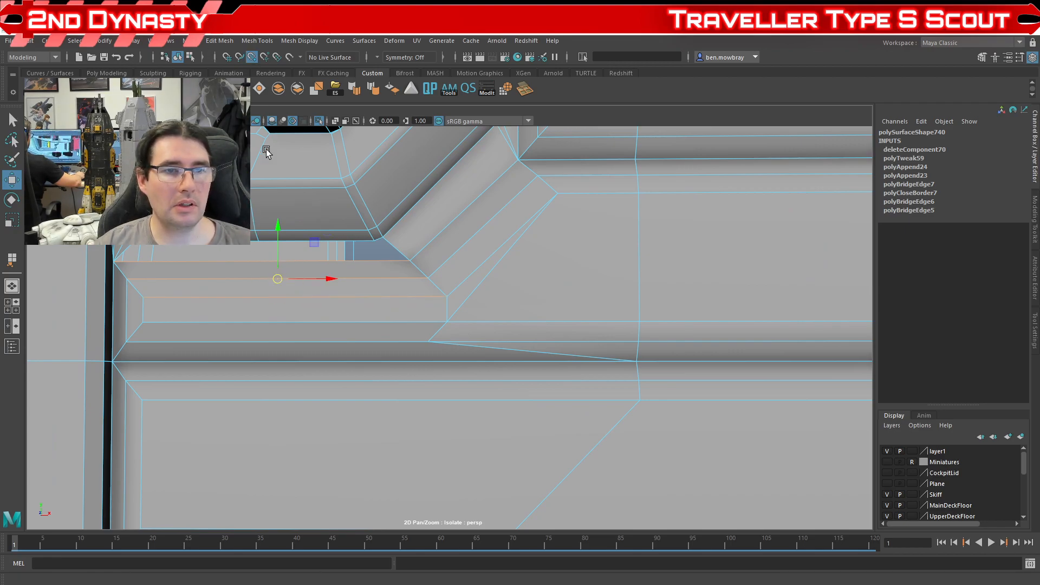
{"action": "left_click_drag", "start_coordinate": [281, 280], "coordinate": [374, 244]}
{"action": "middle_click_drag", "start_coordinate": [295, 259], "coordinate": [336, 288], "text": "alt"}
- Delete the horizontal strip's topmost narrow face directly below the panel
{"action": "right_click_drag", "start_coordinate": [293, 277], "coordinate": [293, 303]}
{"action": "left_click", "coordinate": [273, 285]}
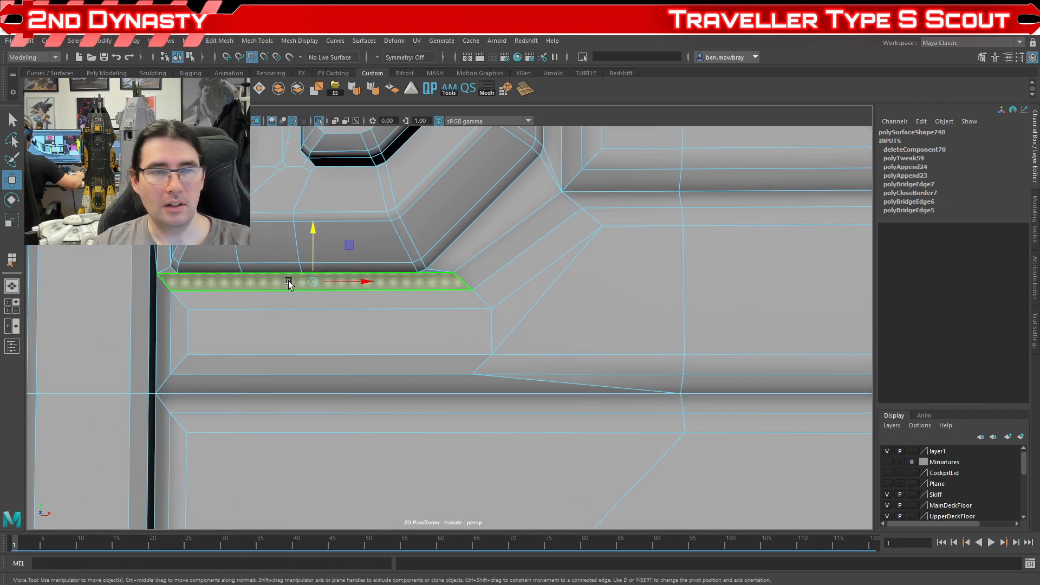
{"action": "key", "text": "Delete"}
- Bridge the panel's lower edge segment to the strip's upper edge and close the adjoining gap at the door-frame end
{"action": "right_click_drag", "start_coordinate": [264, 249], "coordinate": [265, 215]}
{"action": "left_click", "coordinate": [268, 274]}
{"action": "left_click", "coordinate": [232, 295], "text": "shift"}
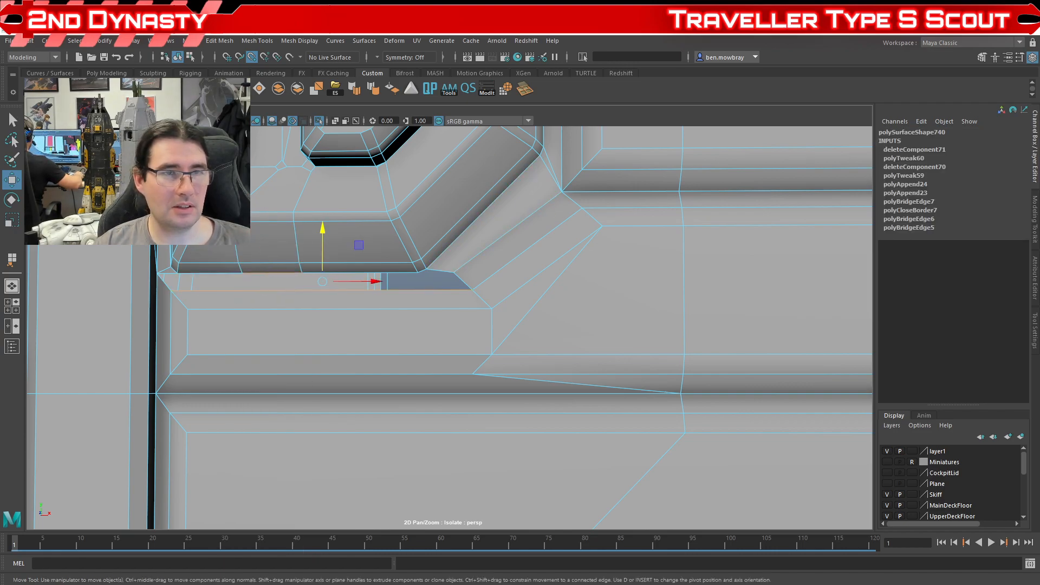
{"action": "left_click", "coordinate": [202, 88]}
{"action": "left_click", "coordinate": [183, 288]}
{"action": "left_click", "coordinate": [167, 273], "text": "shift"}
{"action": "key", "text": "g"}
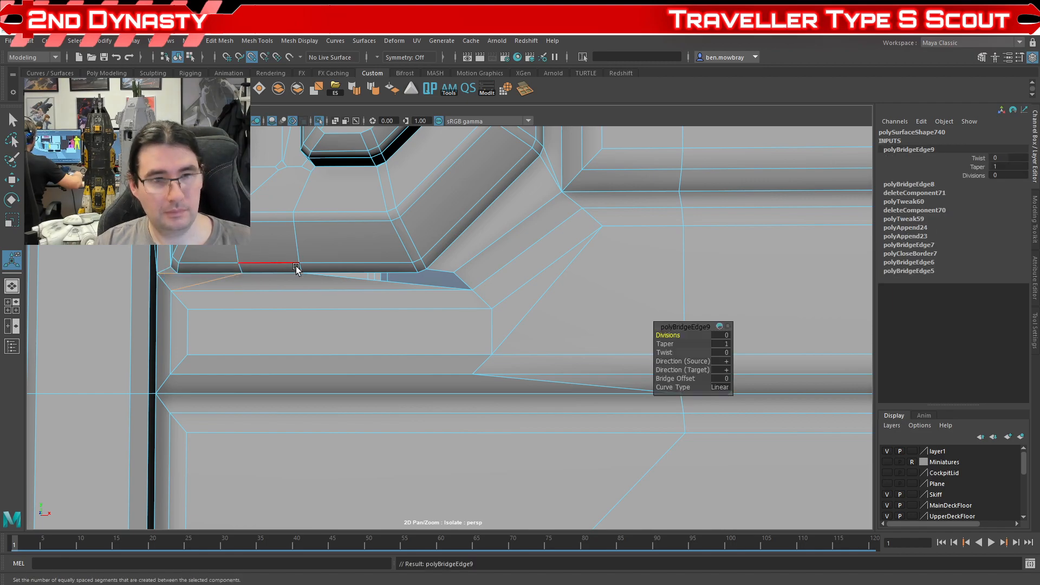
- Bridge the remaining gap between the panel's lower edge and the strip's short edge at the diagonal corner
{"action": "middle_click_drag", "start_coordinate": [428, 279], "coordinate": [356, 290], "text": "alt"}
{"action": "scroll", "coordinate": [355, 290], "scroll_direction": "up", "scroll_amount": 3}
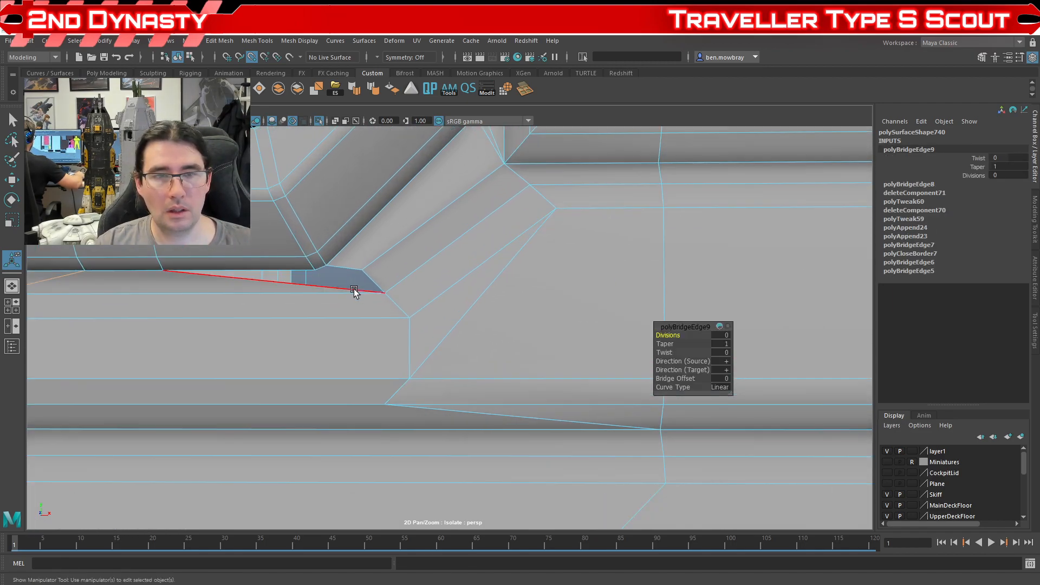
{"action": "left_click", "coordinate": [282, 273]}
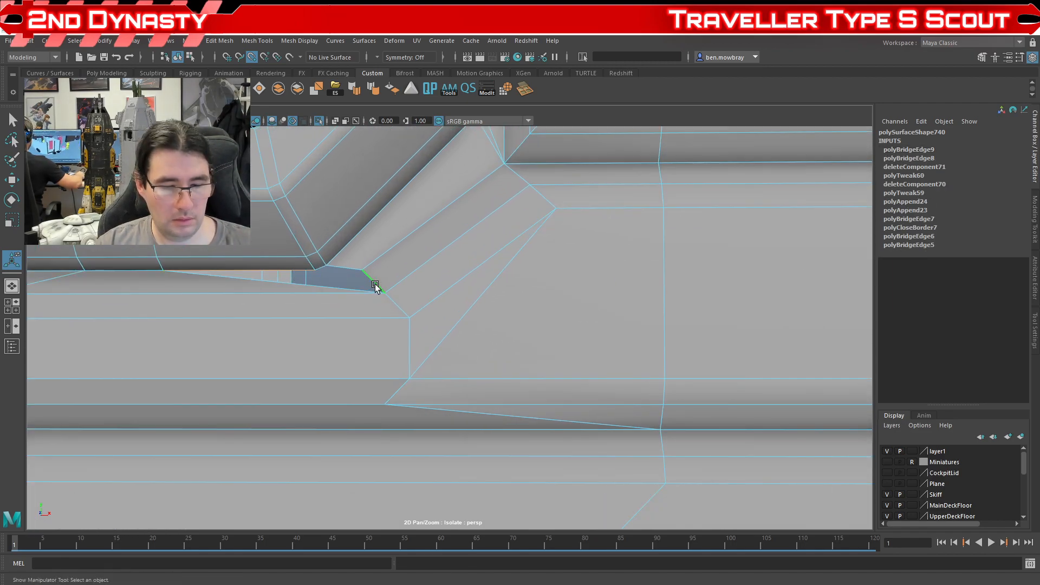
{"action": "key", "text": "g"}
- Shift the horizontal strip's end vertices sideways as a group, aligning the uppermost one with the panel's lower diagonal corner
{"action": "scroll", "coordinate": [362, 277], "scroll_direction": "down", "scroll_amount": 3}
{"action": "middle_click_drag", "start_coordinate": [385, 286], "coordinate": [409, 281], "text": "alt"}
{"action": "scroll", "coordinate": [409, 282], "scroll_direction": "up", "scroll_amount": 1}
{"action": "right_click_drag", "start_coordinate": [423, 279], "coordinate": [422, 251]}
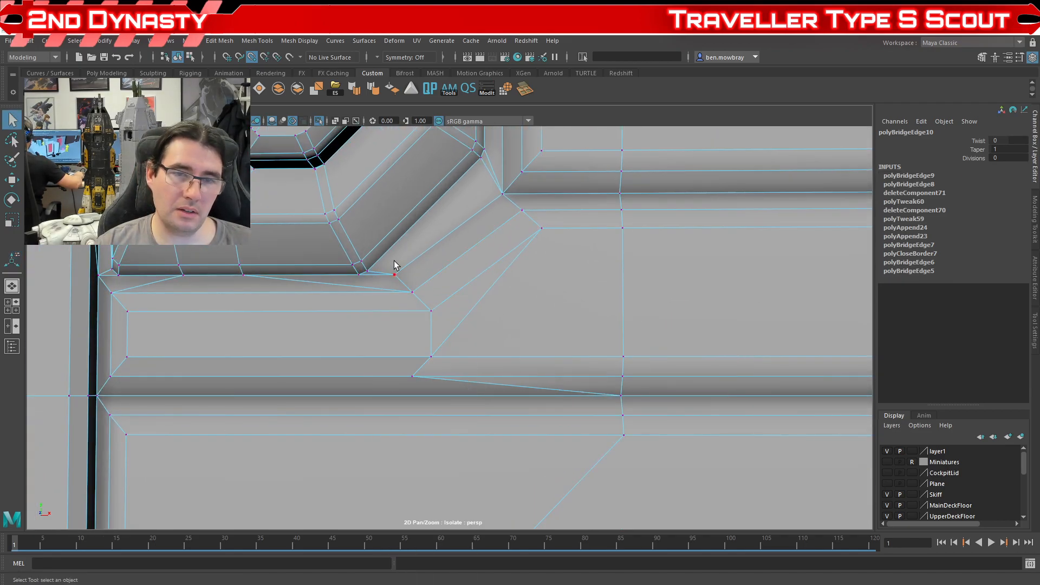
{"action": "left_click_drag", "start_coordinate": [383, 266], "coordinate": [439, 378]}
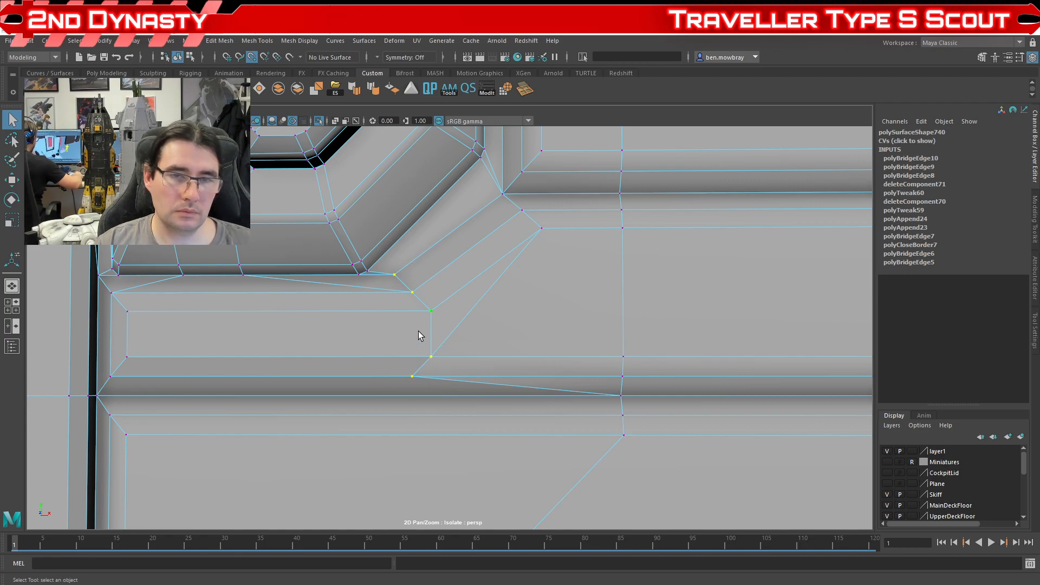
{"action": "key", "text": "w"}
{"action": "key", "text": "d"}
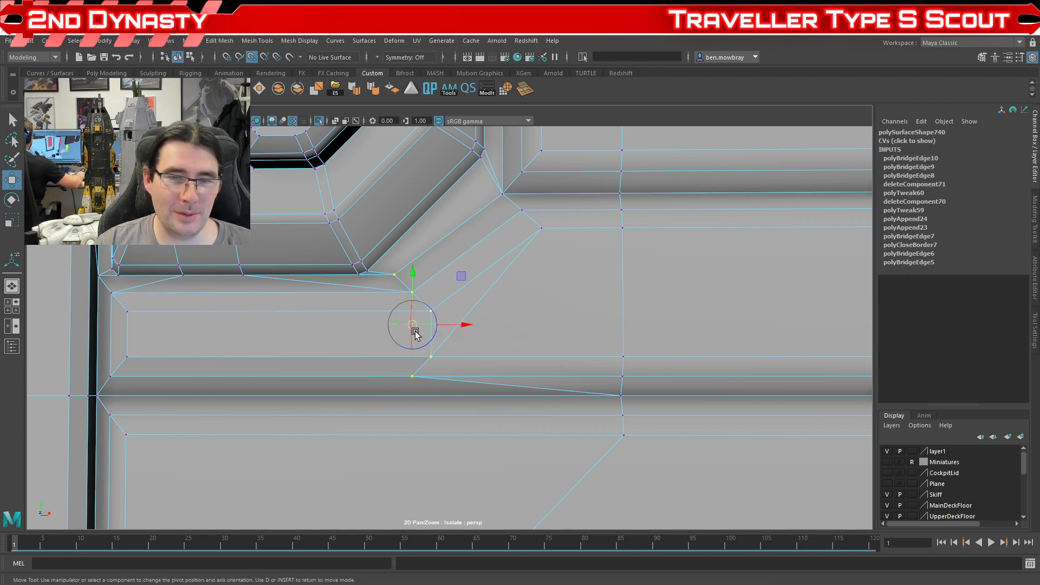
{"action": "left_click_drag", "start_coordinate": [416, 330], "coordinate": [370, 280]}
{"action": "middle_click_drag", "start_coordinate": [374, 290], "coordinate": [428, 383], "text": "alt"}
{"action": "scroll", "coordinate": [383, 321], "scroll_direction": "up", "scroll_amount": 5}
{"action": "scroll", "coordinate": [383, 321], "scroll_direction": "down", "scroll_amount": 5}
{"action": "scroll", "coordinate": [427, 330], "scroll_direction": "down", "scroll_amount": 5}
{"action": "left_click_drag", "start_coordinate": [441, 352], "coordinate": [453, 210], "text": "alt"}
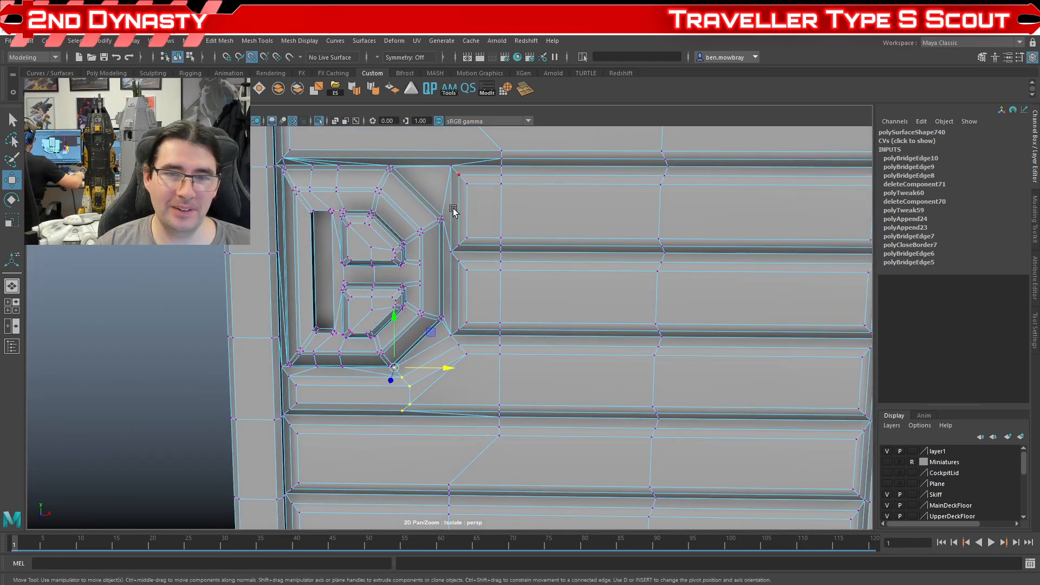
- Move the ribbed strips' end vertices beside the panel's vertical side towards it, aligned with the panel's outer edge
{"action": "left_click_drag", "start_coordinate": [477, 374], "coordinate": [477, 374]}
{"action": "scroll", "coordinate": [454, 336], "scroll_direction": "up", "scroll_amount": 5}
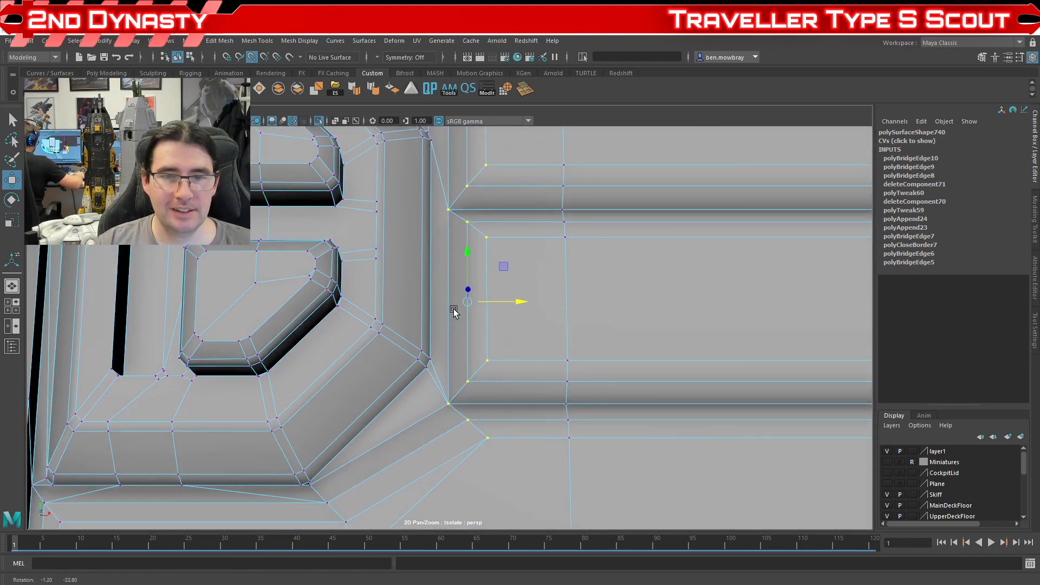
{"action": "key", "text": "d"}
{"action": "left_click_drag", "start_coordinate": [469, 273], "coordinate": [438, 325]}
{"action": "scroll", "coordinate": [433, 325], "scroll_direction": "down", "scroll_amount": 4}
{"action": "middle_click_drag", "start_coordinate": [436, 319], "coordinate": [436, 340], "text": "alt"}
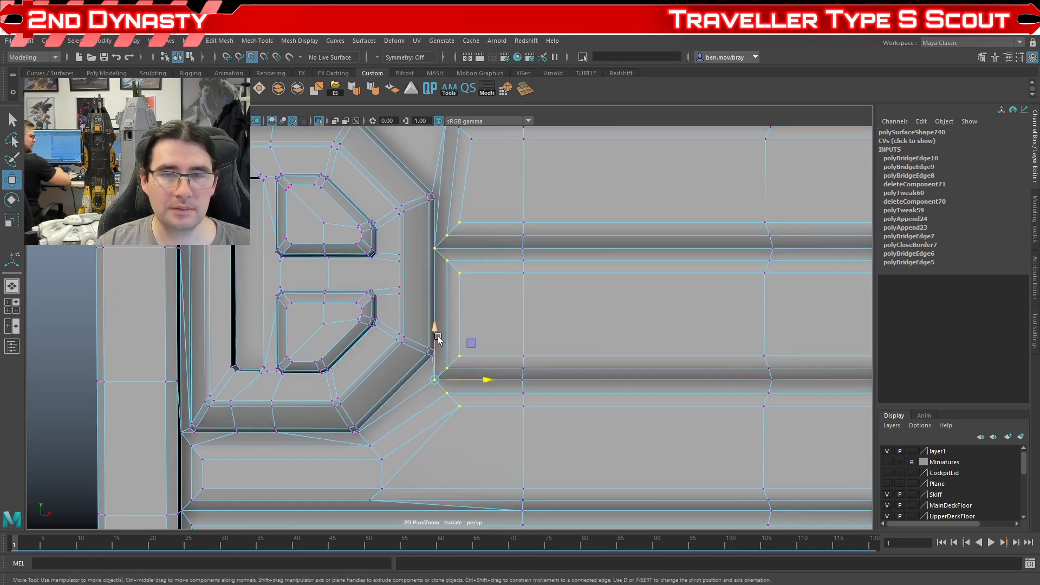
- Delete the narrow outer face along the panel's vertical side, facing the ribbed strips
{"action": "left_click_drag", "start_coordinate": [437, 341], "coordinate": [420, 314], "text": "alt"}
{"action": "right_click_drag", "start_coordinate": [450, 289], "coordinate": [448, 314]}
{"action": "left_click", "coordinate": [444, 310]}
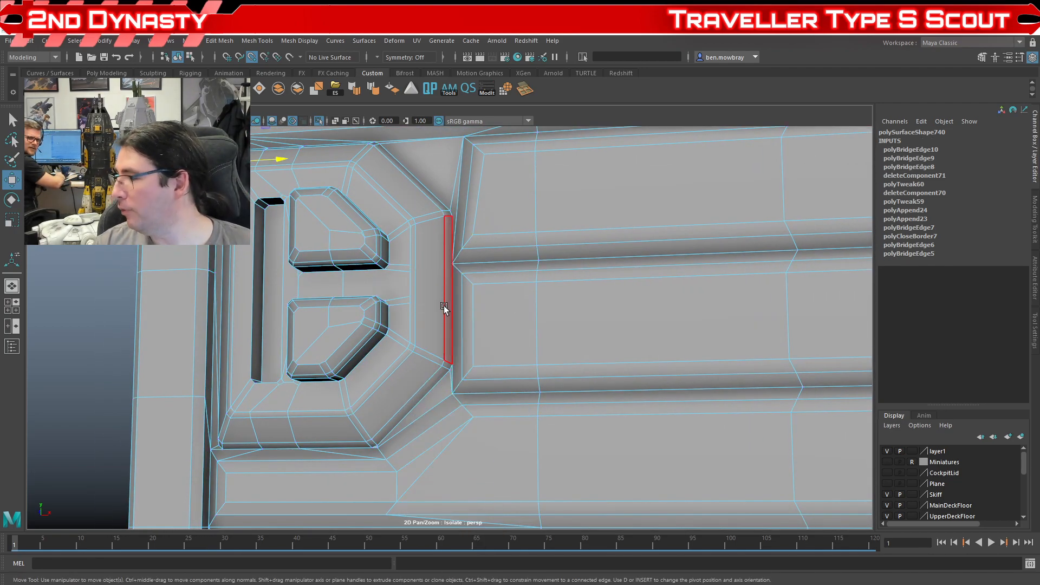
{"action": "left_click", "coordinate": [465, 297]}
{"action": "scroll", "coordinate": [465, 295], "scroll_direction": "up", "scroll_amount": 3}
{"action": "left_click", "coordinate": [447, 298]}
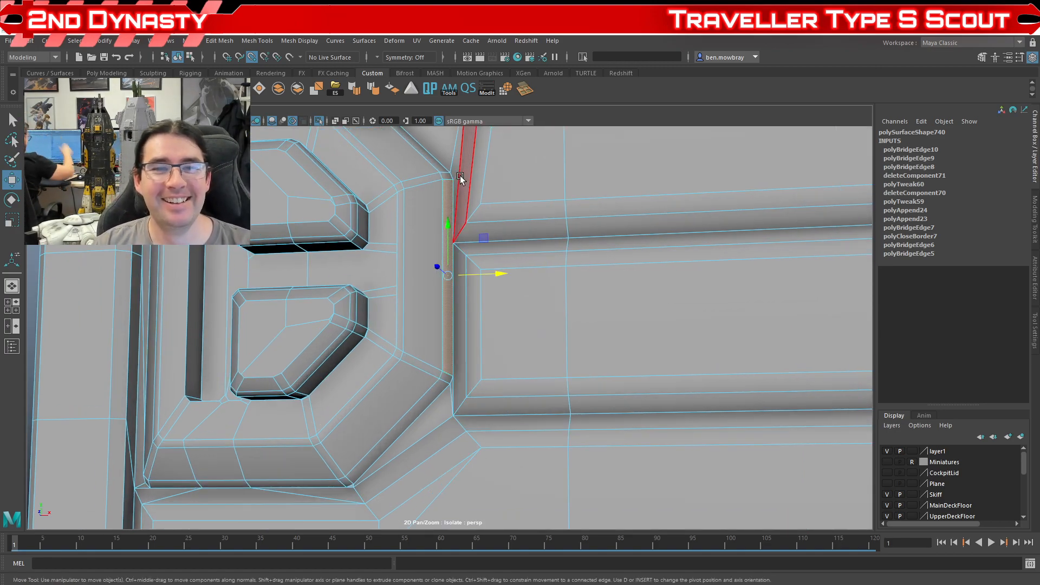
{"action": "key", "text": "Delete"}
- Delete the narrow end faces of the two ribbed strips beside the panel's vertical side, opening the gap between them
{"action": "left_click", "coordinate": [458, 233]}
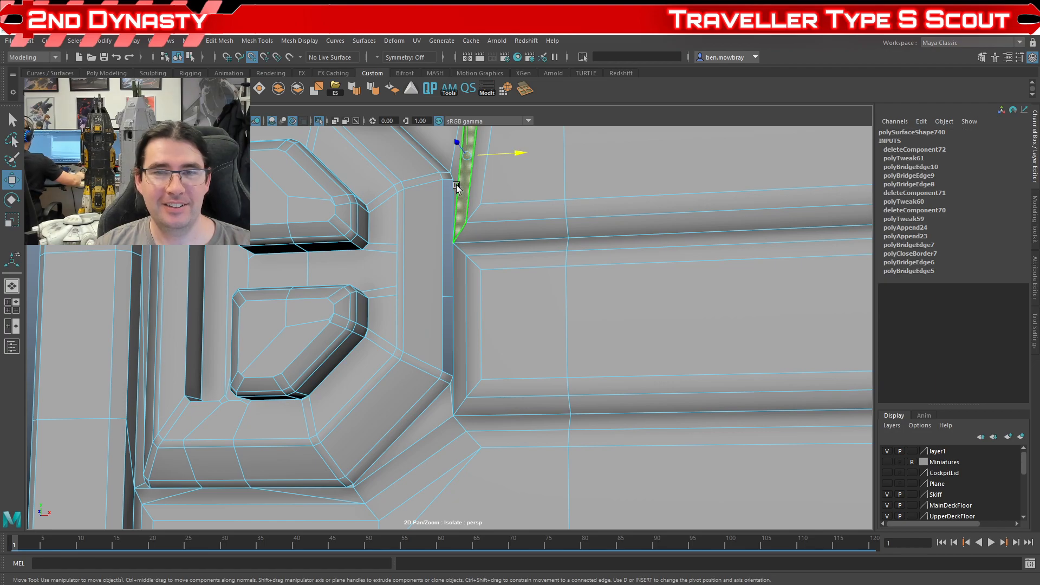
{"action": "scroll", "coordinate": [454, 242], "scroll_direction": "down", "scroll_amount": 2}
{"action": "scroll", "coordinate": [454, 242], "scroll_direction": "down", "scroll_amount": 1}
{"action": "scroll", "coordinate": [472, 295], "scroll_direction": "up", "scroll_amount": 5}
{"action": "key", "text": "Delete"}
{"action": "left_click", "coordinate": [462, 228]}
{"action": "key", "text": "Delete"}
{"action": "left_click", "coordinate": [467, 217]}
{"action": "scroll", "coordinate": [464, 242], "scroll_direction": "down", "scroll_amount": 2}
{"action": "scroll", "coordinate": [463, 241], "scroll_direction": "up", "scroll_amount": 6}
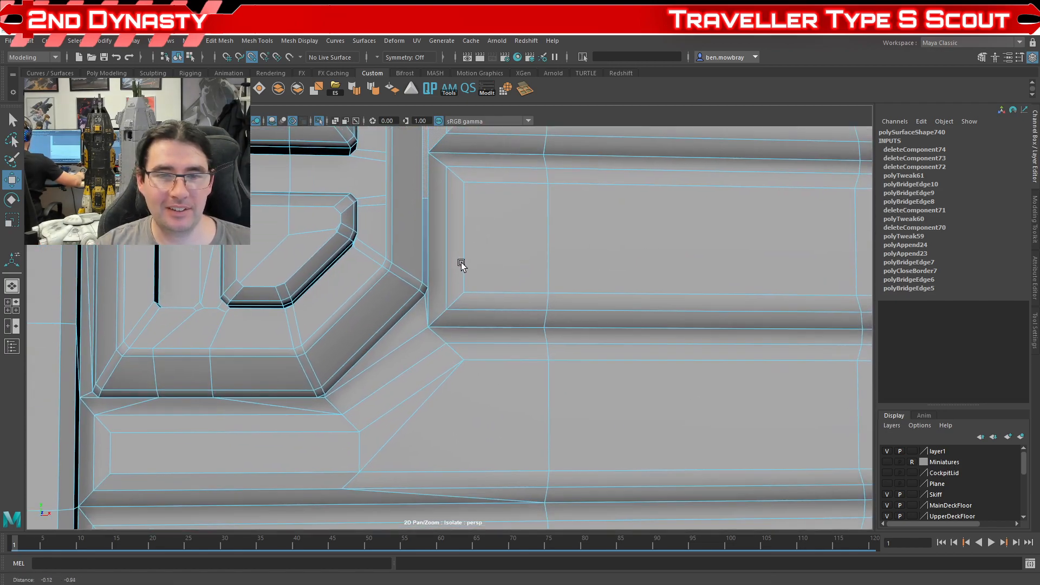
{"action": "left_click", "coordinate": [410, 275]}
{"action": "key", "text": "Delete"}
{"action": "left_click", "coordinate": [427, 268]}
{"action": "key", "text": "Delete"}
- Delete the leftover geometry behind the gap from the back of the bulkhead, and toggle the isolated view off and on
{"action": "scroll", "coordinate": [439, 280], "scroll_direction": "down", "scroll_amount": 3}
{"action": "left_click_drag", "start_coordinate": [480, 275], "coordinate": [292, 325], "text": "alt"}
{"action": "left_click_drag", "start_coordinate": [385, 300], "coordinate": [395, 306]}
{"action": "left_click", "coordinate": [394, 308]}
{"action": "mouse_move", "coordinate": [390, 353]}
{"action": "left_mouse_down", "text": "alt"}
{"action": "mouse_move", "coordinate": [417, 415]}
{"action": "mouse_move", "coordinate": [408, 358]}
{"action": "mouse_move", "coordinate": [460, 365]}
{"action": "mouse_move", "coordinate": [488, 353]}
{"action": "mouse_move", "coordinate": [448, 346]}
{"action": "mouse_move", "coordinate": [639, 341]}
{"action": "mouse_move", "coordinate": [474, 274]}
{"action": "mouse_move", "coordinate": [441, 366]}
{"action": "mouse_move", "coordinate": [488, 379]}
{"action": "mouse_move", "coordinate": [240, 356]}
{"action": "mouse_move", "coordinate": [321, 362]}
{"action": "left_mouse_up", "text": "alt"}
{"action": "middle_click_drag", "start_coordinate": [503, 371], "coordinate": [423, 343], "text": "alt"}
{"action": "left_click_drag", "start_coordinate": [422, 345], "coordinate": [397, 331], "text": "alt"}
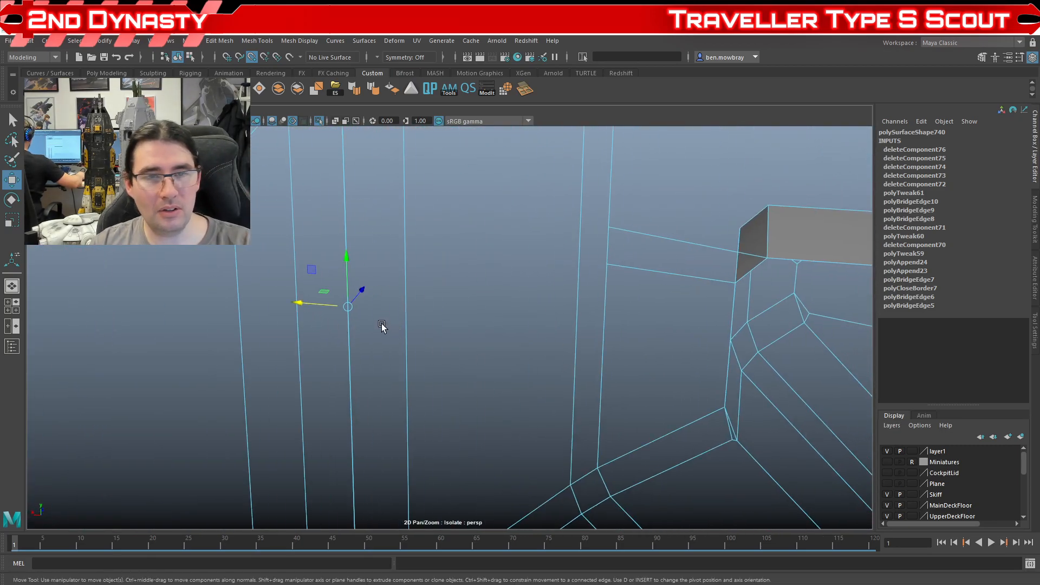
{"action": "key", "text": "Delete"}
{"action": "key", "text": "ctrl+1"}
{"action": "key", "text": "ctrl+1"}
- Move the upper strip's three top corner vertices towards the panel, vertically in line with the strip's lower corner
{"action": "left_click_drag", "start_coordinate": [356, 181], "coordinate": [543, 200], "text": "alt"}
{"action": "middle_click_drag", "start_coordinate": [543, 200], "coordinate": [476, 385], "text": "alt"}
{"action": "left_click_drag", "start_coordinate": [476, 385], "coordinate": [495, 363], "text": "alt"}
{"action": "middle_click_drag", "start_coordinate": [457, 278], "coordinate": [478, 387], "text": "alt"}
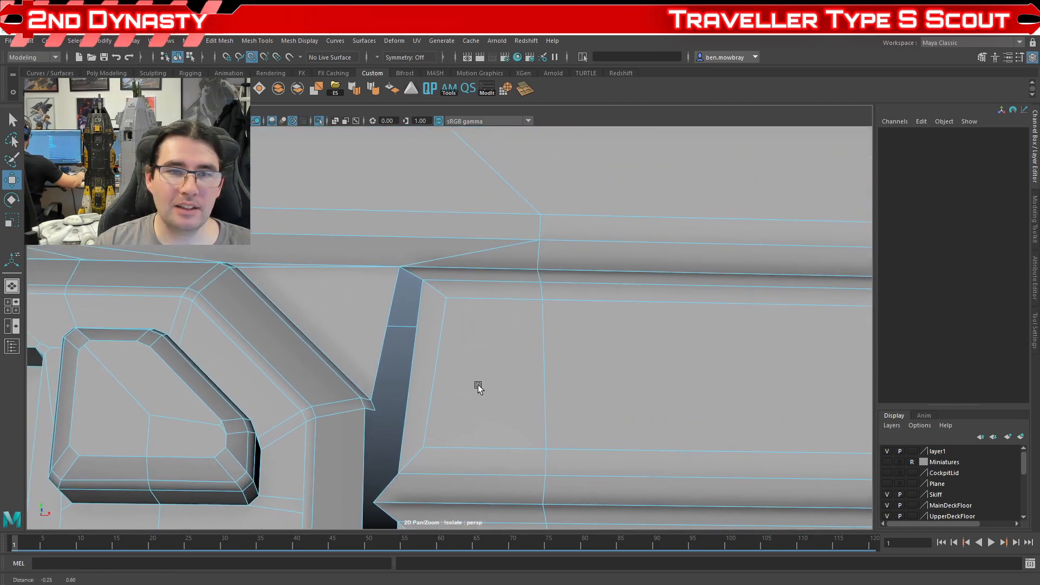
{"action": "right_click_drag", "start_coordinate": [478, 387], "coordinate": [400, 278], "text": "alt"}
{"action": "left_click_drag", "start_coordinate": [399, 278], "coordinate": [461, 323]}
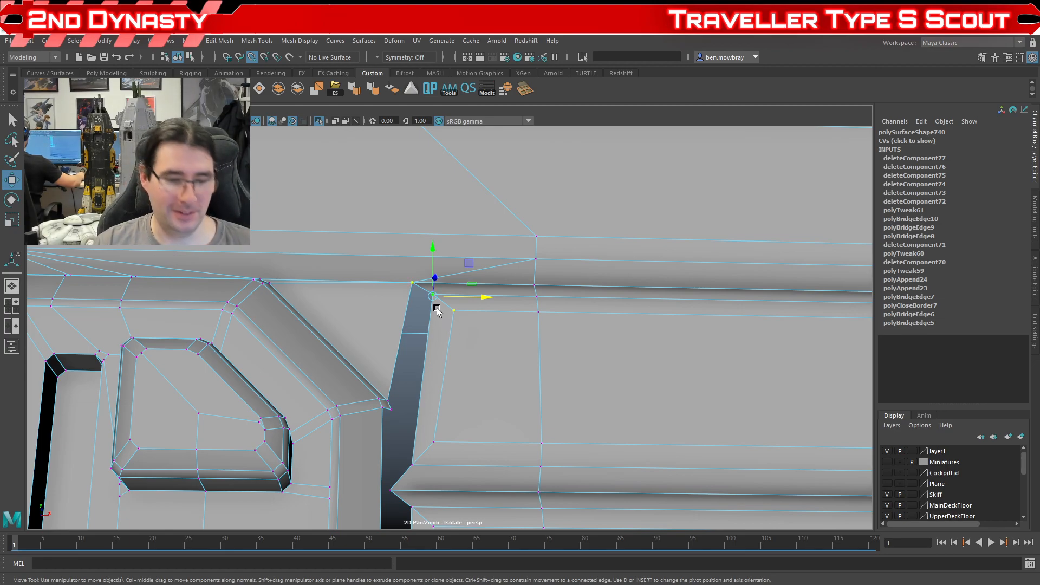
{"action": "key", "text": "d"}
{"action": "left_click_drag", "start_coordinate": [429, 298], "coordinate": [392, 408]}
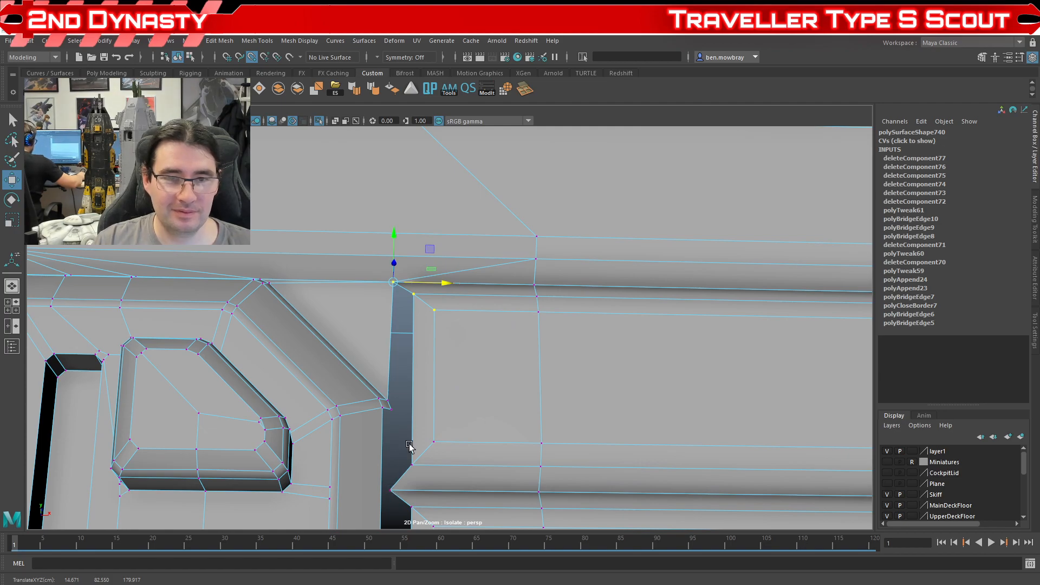
- Examine the open gap between the panel's vertical side and the ribbed strips, including the lower diagonal corner
{"action": "right_click_drag", "start_coordinate": [404, 454], "coordinate": [441, 302], "text": "alt"}
{"action": "left_click_drag", "start_coordinate": [441, 302], "coordinate": [453, 255], "text": "alt"}
{"action": "right_click_drag", "start_coordinate": [453, 255], "coordinate": [449, 380], "text": "alt"}
{"action": "right_click_drag", "start_coordinate": [388, 336], "coordinate": [381, 271], "text": "alt"}
{"action": "left_click_drag", "start_coordinate": [381, 271], "coordinate": [395, 332], "text": "alt"}
{"action": "middle_click_drag", "start_coordinate": [395, 333], "coordinate": [395, 158], "text": "alt"}
{"action": "left_click_drag", "start_coordinate": [395, 158], "coordinate": [406, 283], "text": "alt"}
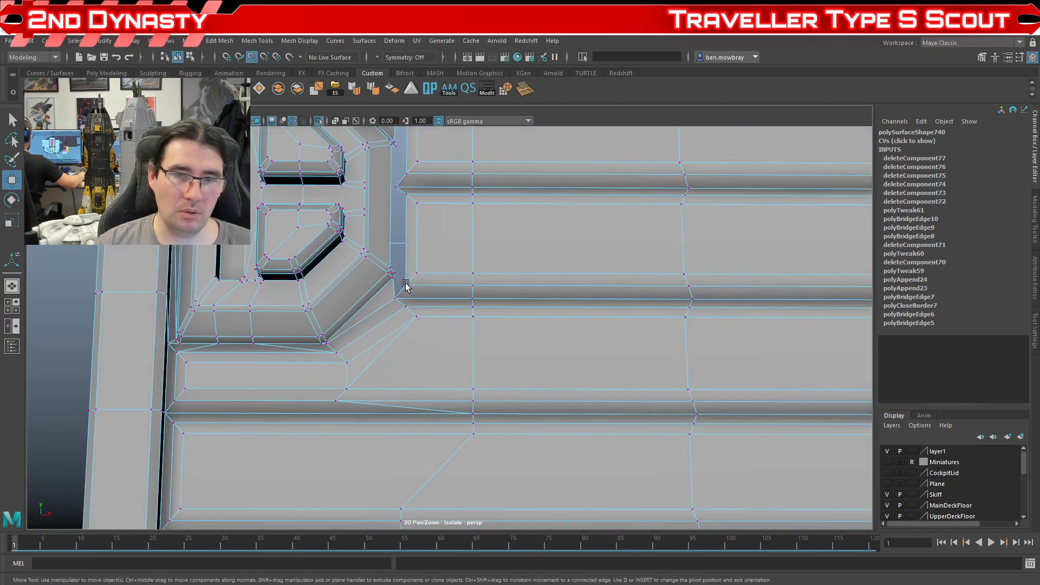
{"action": "middle_click_drag", "start_coordinate": [440, 309], "coordinate": [453, 341], "text": "alt"}
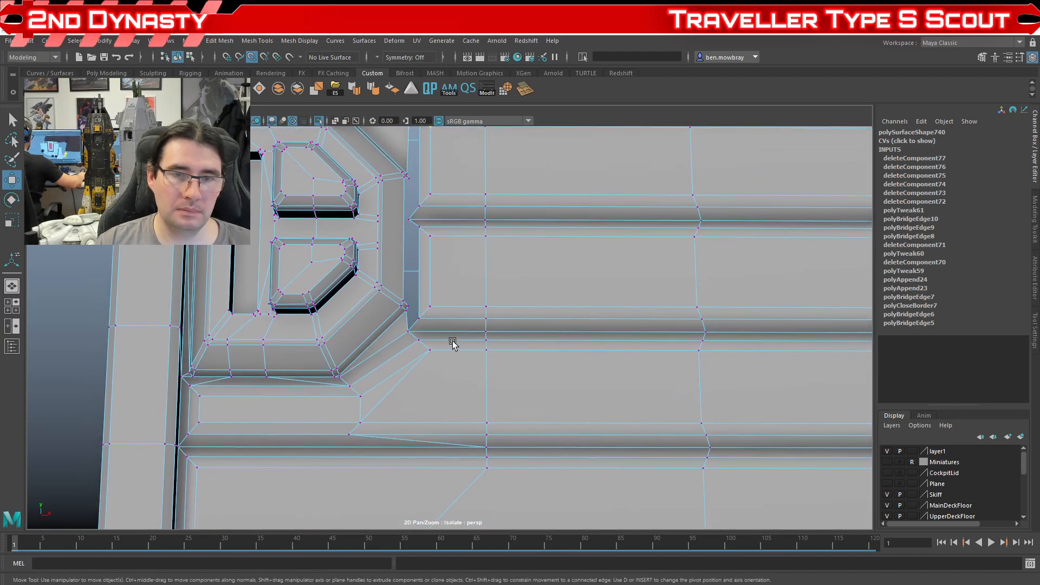
{"action": "scroll", "coordinate": [415, 346], "scroll_direction": "down", "scroll_amount": 3}
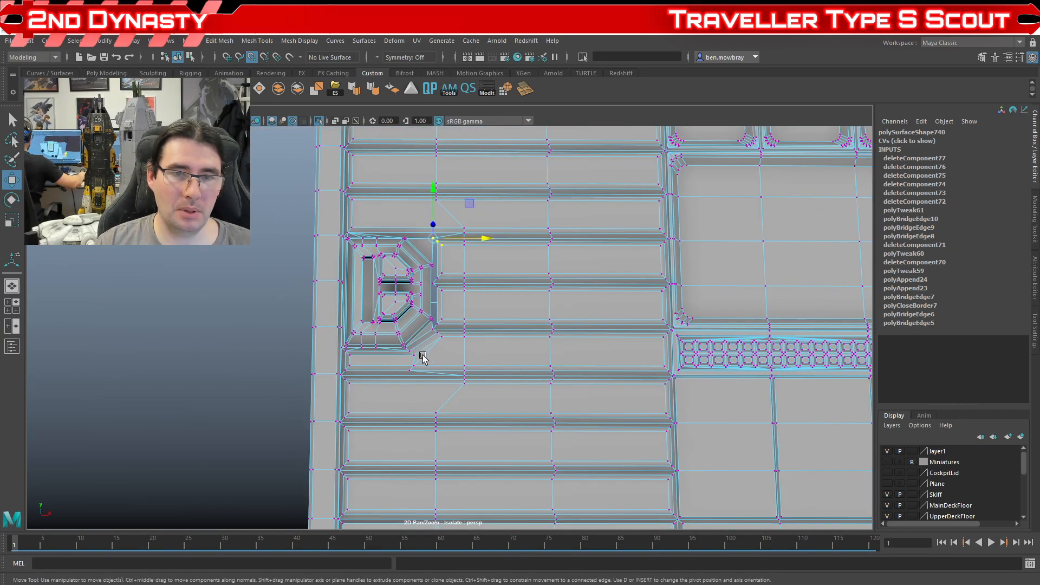
{"action": "scroll", "coordinate": [424, 358], "scroll_direction": "up", "scroll_amount": 3}
{"action": "scroll", "coordinate": [423, 355], "scroll_direction": "down", "scroll_amount": 3}
{"action": "scroll", "coordinate": [425, 354], "scroll_direction": "up", "scroll_amount": 3}
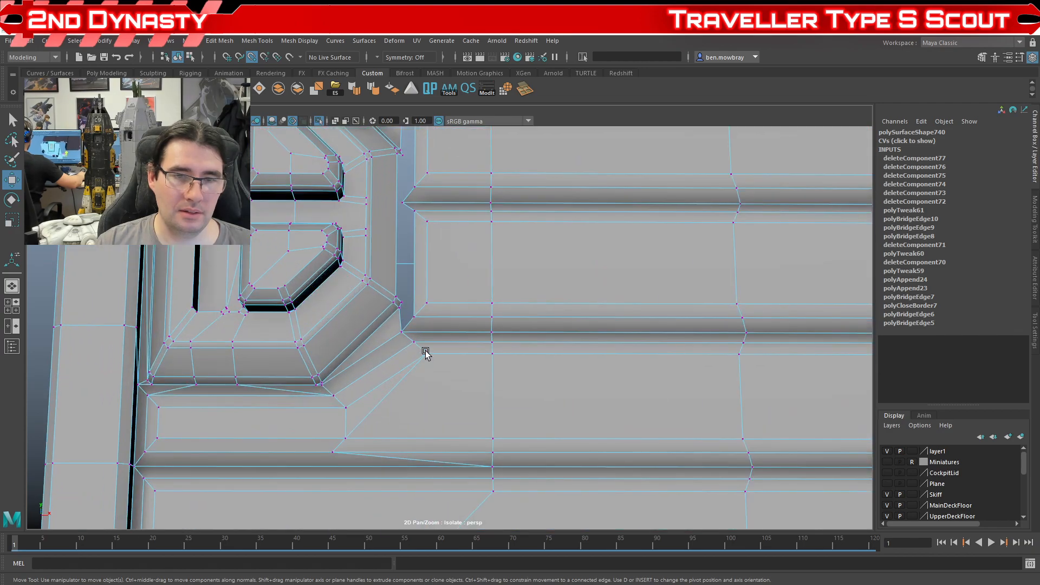
{"action": "scroll", "coordinate": [454, 347], "scroll_direction": "up", "scroll_amount": 3}
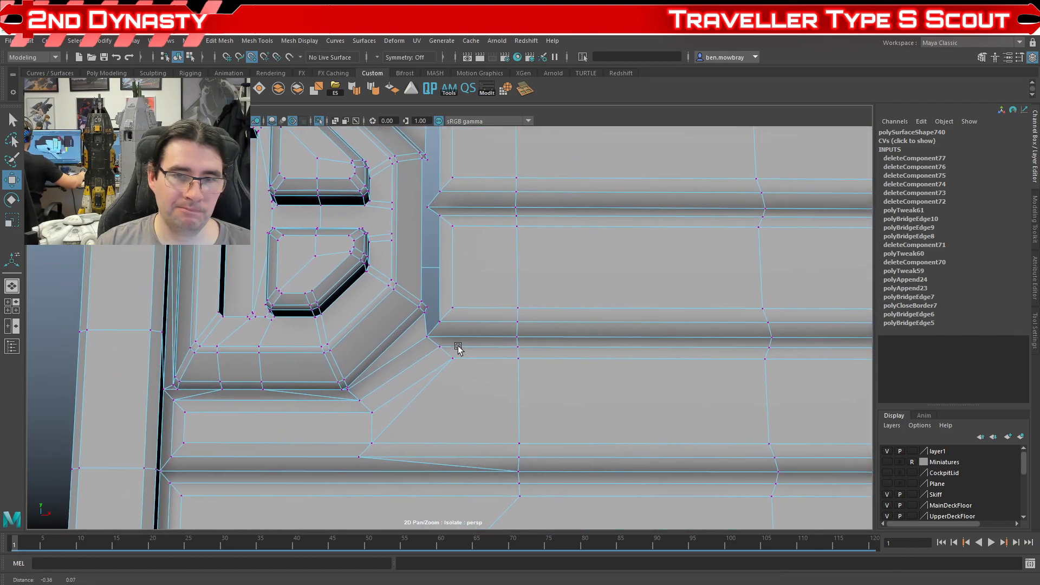
{"action": "scroll", "coordinate": [461, 350], "scroll_direction": "down", "scroll_amount": 3}
{"action": "scroll", "coordinate": [460, 350], "scroll_direction": "up", "scroll_amount": 3}
{"action": "scroll", "coordinate": [460, 351], "scroll_direction": "up", "scroll_amount": 3}
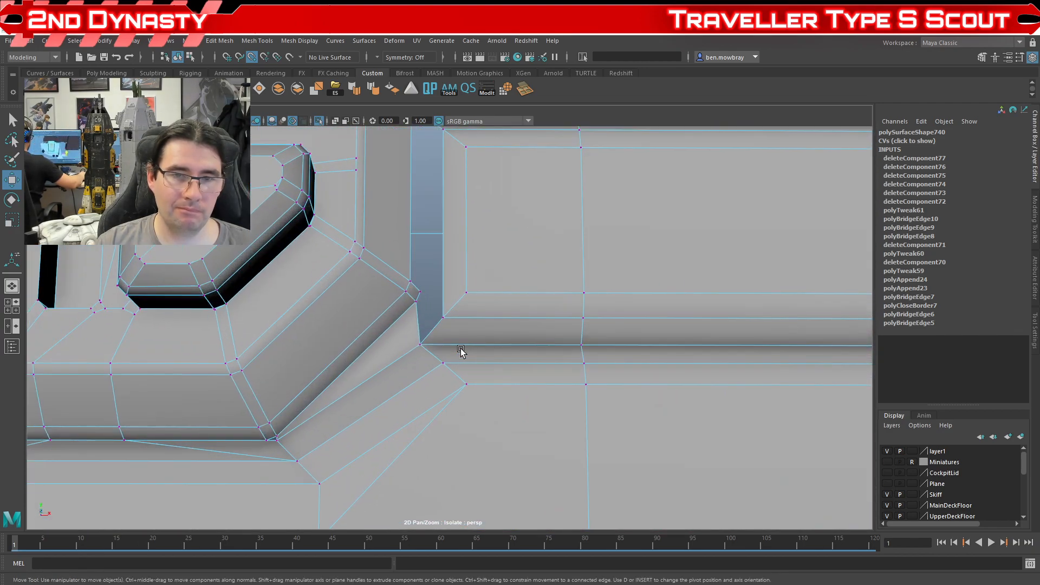
{"action": "scroll", "coordinate": [460, 349], "scroll_direction": "down", "scroll_amount": 3}
{"action": "scroll", "coordinate": [459, 349], "scroll_direction": "up", "scroll_amount": 3}
{"action": "scroll", "coordinate": [394, 344], "scroll_direction": "up", "scroll_amount": 2}
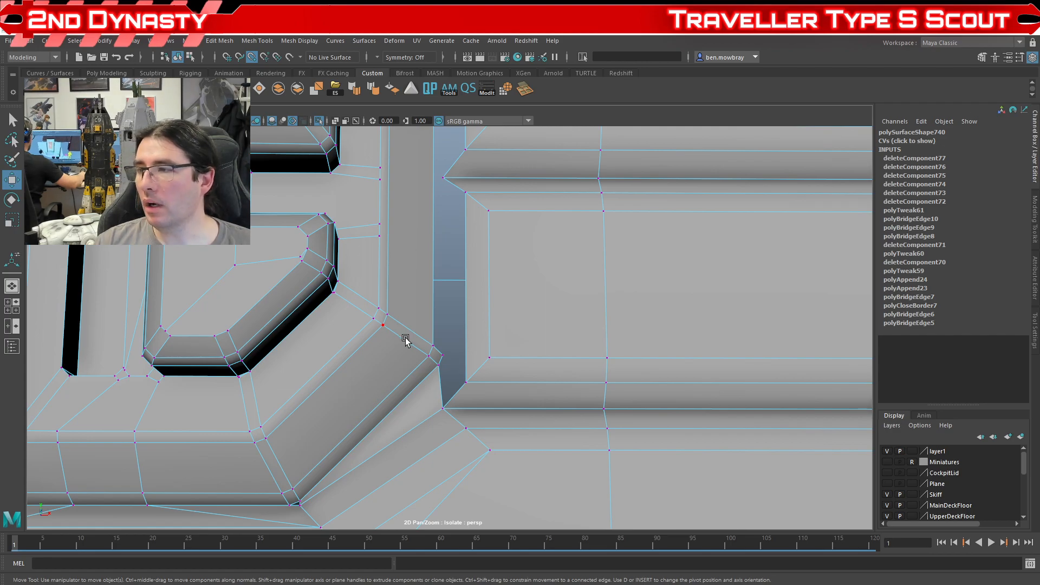
{"action": "left_click", "coordinate": [413, 338]}
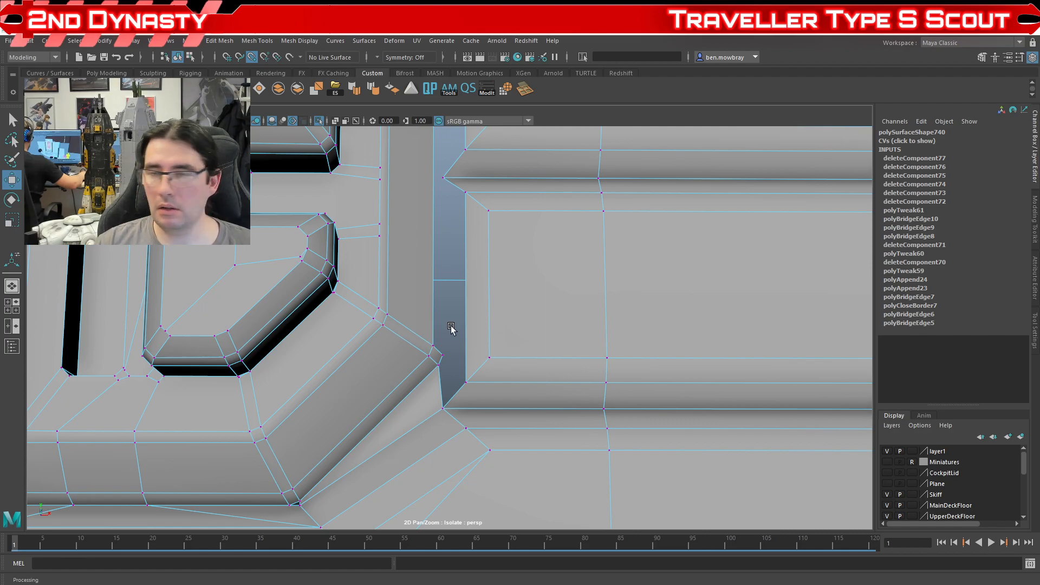
{"action": "left_click", "coordinate": [398, 337]}
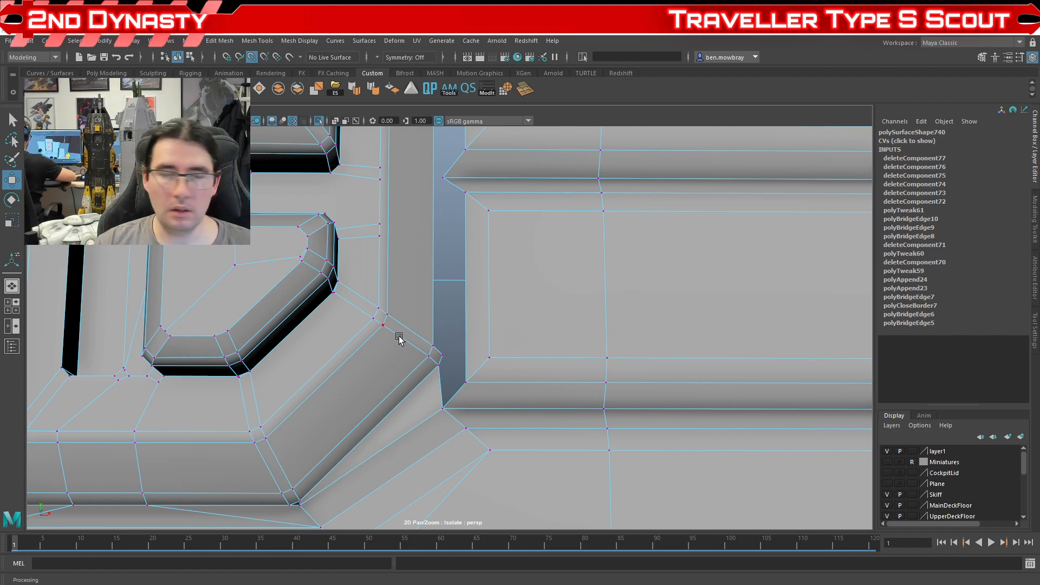
{"action": "scroll", "coordinate": [458, 309], "scroll_direction": "down", "scroll_amount": 3}
{"action": "middle_click_drag", "start_coordinate": [466, 332], "coordinate": [474, 311], "text": "alt"}
{"action": "scroll", "coordinate": [473, 311], "scroll_direction": "up", "scroll_amount": 5}
{"action": "middle_click_drag", "start_coordinate": [502, 255], "coordinate": [495, 304], "text": "alt"}
{"action": "scroll", "coordinate": [505, 356], "scroll_direction": "down", "scroll_amount": 3}
- Append polygons between the panel's upper diagonal corner and the upper strip's end edge to close the gap there
{"action": "right_click", "coordinate": [497, 250]}
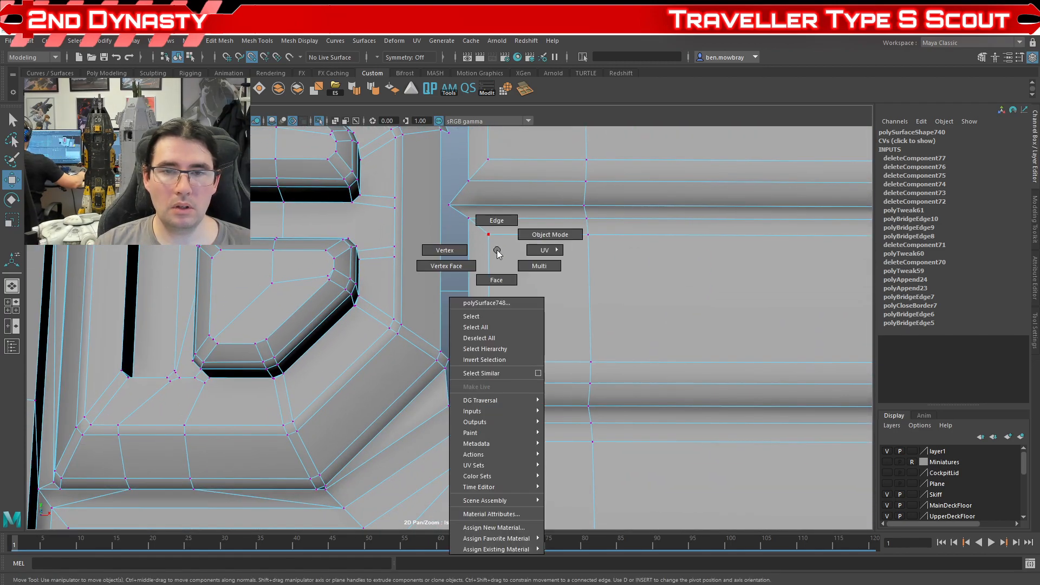
{"action": "left_click", "coordinate": [497, 221]}
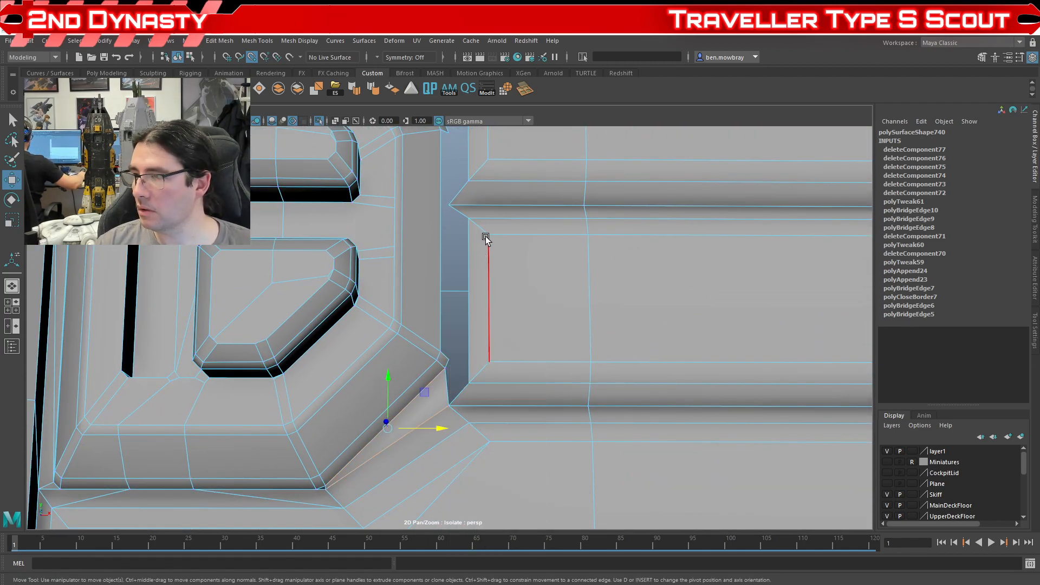
{"action": "middle_click_drag", "start_coordinate": [512, 216], "coordinate": [511, 284], "text": "alt"}
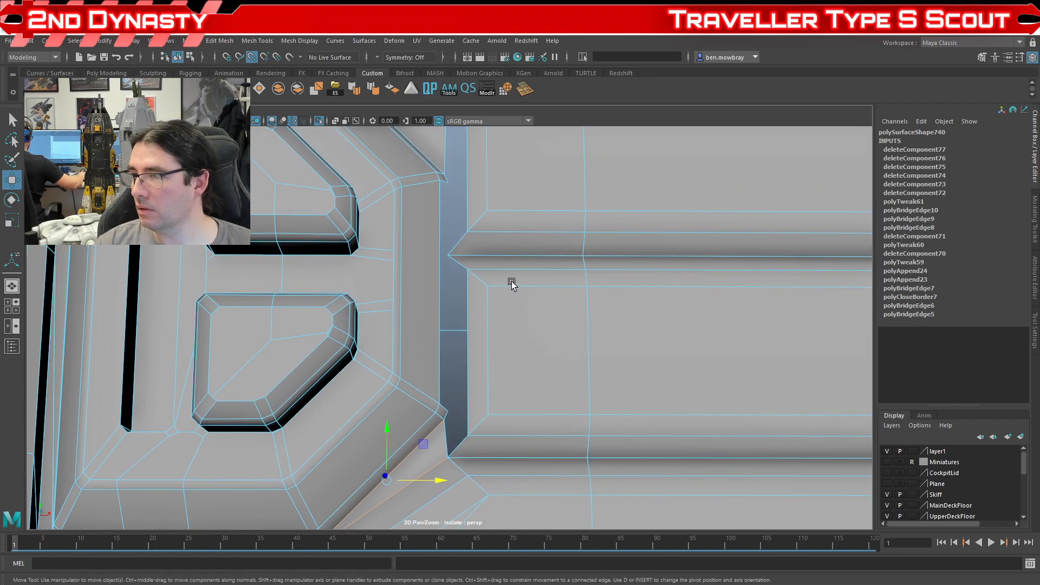
{"action": "left_click_drag", "start_coordinate": [482, 285], "coordinate": [460, 287], "text": "alt"}
{"action": "scroll", "coordinate": [460, 288], "scroll_direction": "up", "scroll_amount": 3}
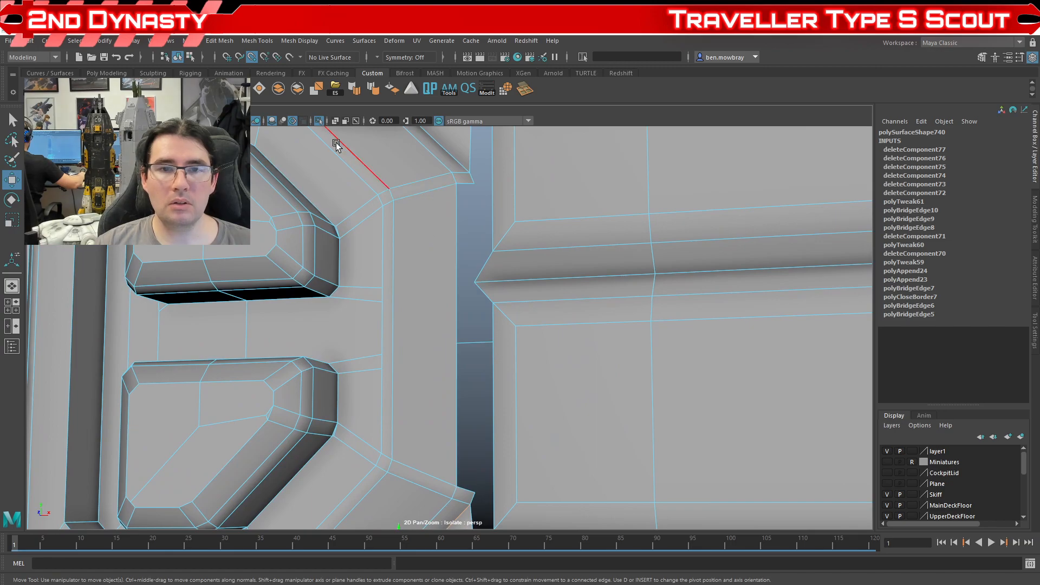
{"action": "scroll", "coordinate": [441, 188], "scroll_direction": "down", "scroll_amount": 3}
{"action": "left_click_drag", "start_coordinate": [492, 239], "coordinate": [467, 207], "text": "alt"}
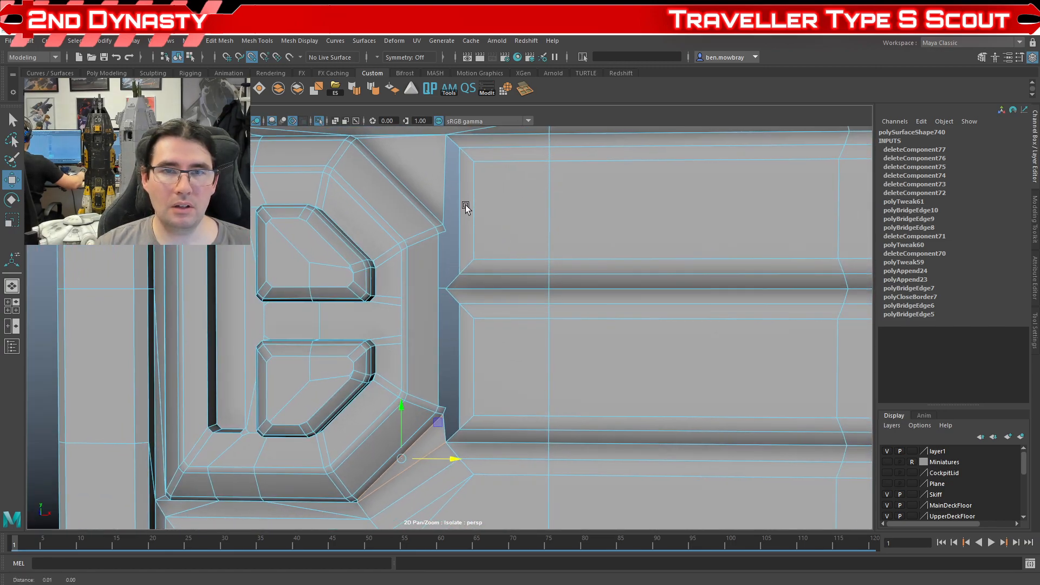
{"action": "middle_click_drag", "start_coordinate": [466, 206], "coordinate": [454, 302], "text": "alt"}
{"action": "scroll", "coordinate": [473, 285], "scroll_direction": "up", "scroll_amount": 4}
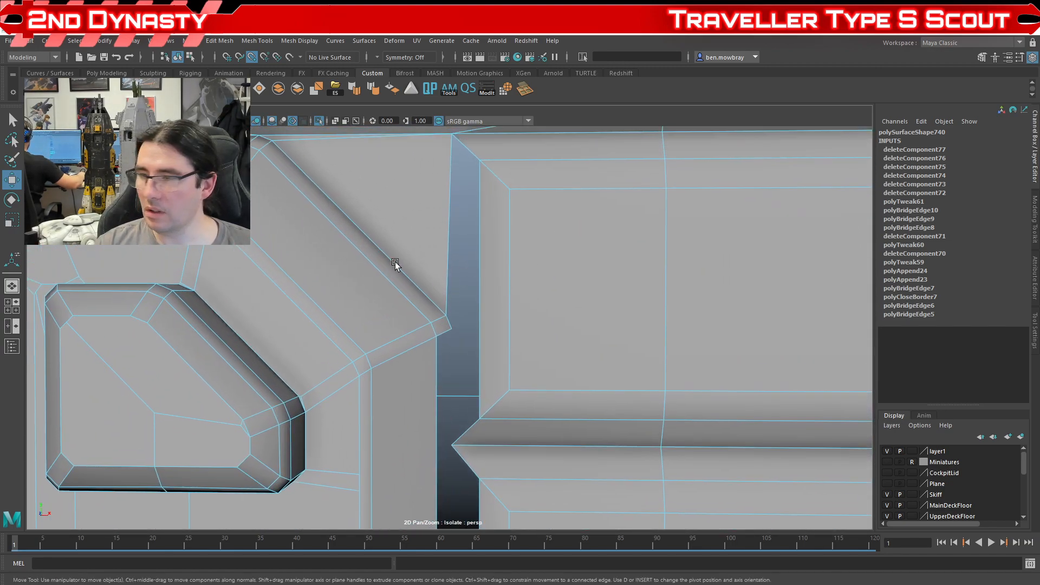
{"action": "left_click", "coordinate": [240, 88]}
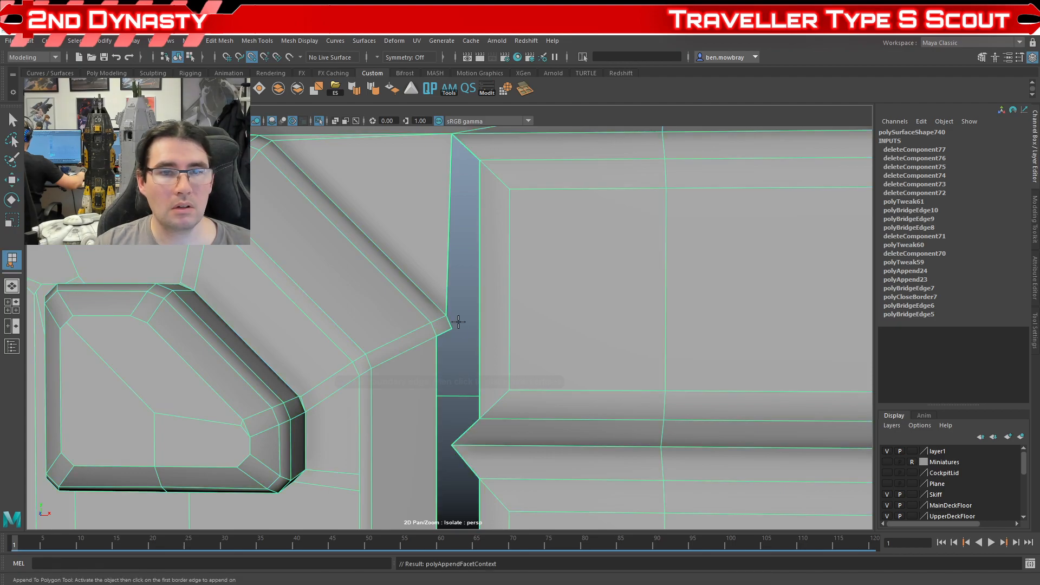
{"action": "left_click", "coordinate": [451, 324]}
{"action": "left_click", "coordinate": [447, 274]}
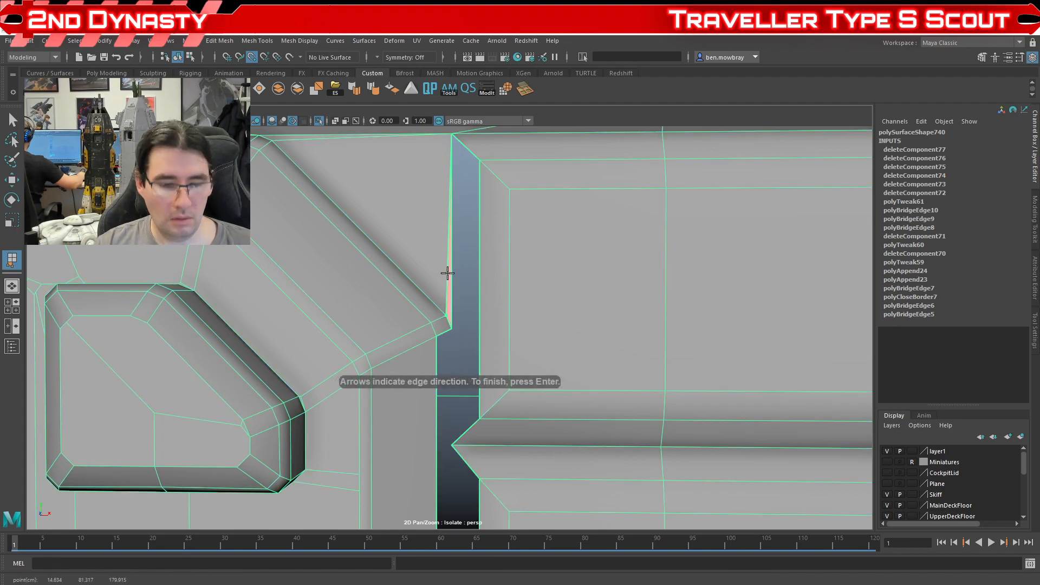
{"action": "key", "text": "Return"}
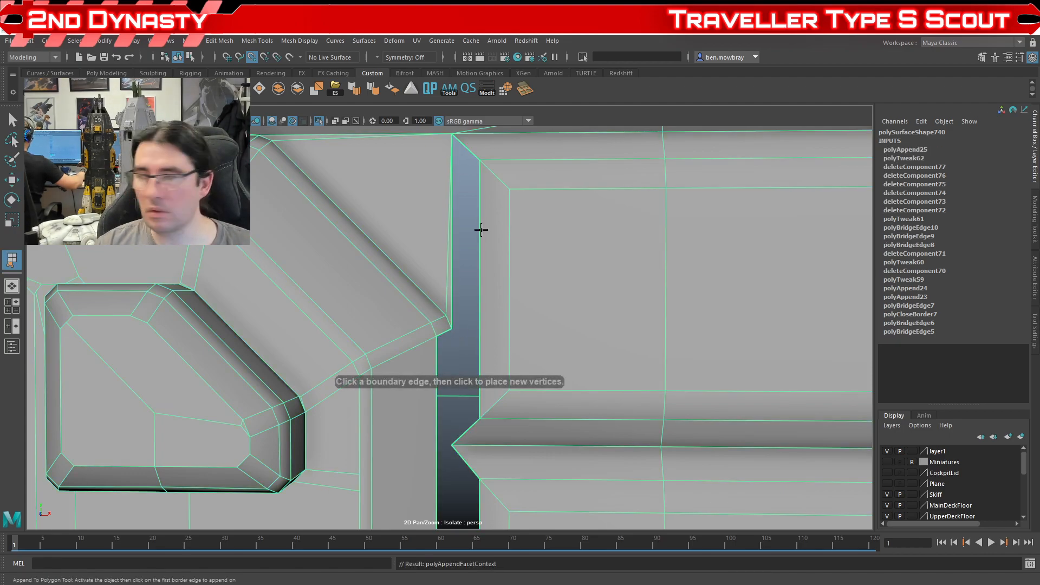
{"action": "left_click", "coordinate": [480, 255]}
{"action": "left_click", "coordinate": [481, 259]}
{"action": "key", "text": "Return"}
- Append two triangular faces around the rib tip between the two strips, joining it to the panel's vertical edge
{"action": "scroll", "coordinate": [479, 259], "scroll_direction": "down", "scroll_amount": 4}
{"action": "middle_click_drag", "start_coordinate": [498, 327], "coordinate": [499, 213], "text": "alt"}
{"action": "scroll", "coordinate": [477, 223], "scroll_direction": "up", "scroll_amount": 3}
{"action": "left_click", "coordinate": [456, 178]}
{"action": "left_click", "coordinate": [459, 245]}
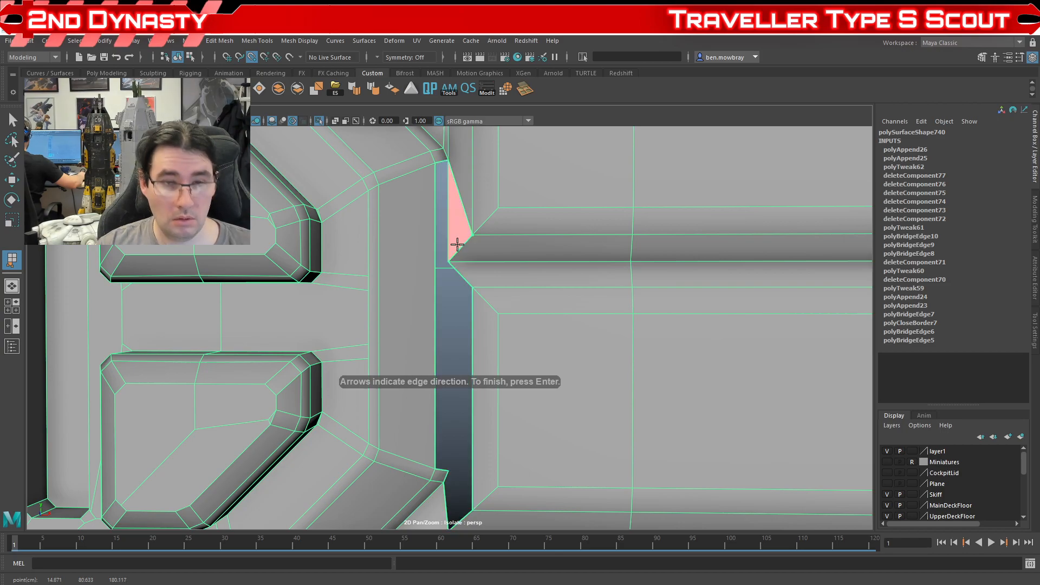
{"action": "key", "text": "Return"}
{"action": "left_click", "coordinate": [447, 218]}
{"action": "left_click", "coordinate": [435, 225]}
{"action": "key", "text": "Return"}
- Append a triangular face from the panel's lower diagonal corner up along its vertical side to straighten the gap's edge
{"action": "scroll", "coordinate": [496, 343], "scroll_direction": "down", "scroll_amount": 2}
{"action": "middle_click_drag", "start_coordinate": [497, 343], "coordinate": [471, 257], "text": "alt"}
{"action": "scroll", "coordinate": [471, 257], "scroll_direction": "up", "scroll_amount": 3}
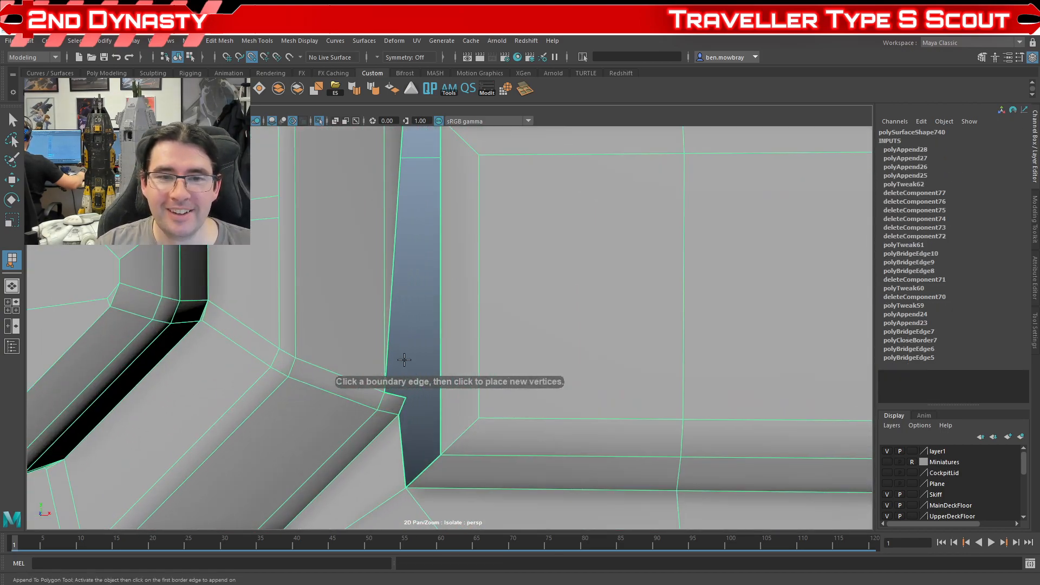
{"action": "left_click", "coordinate": [394, 396]}
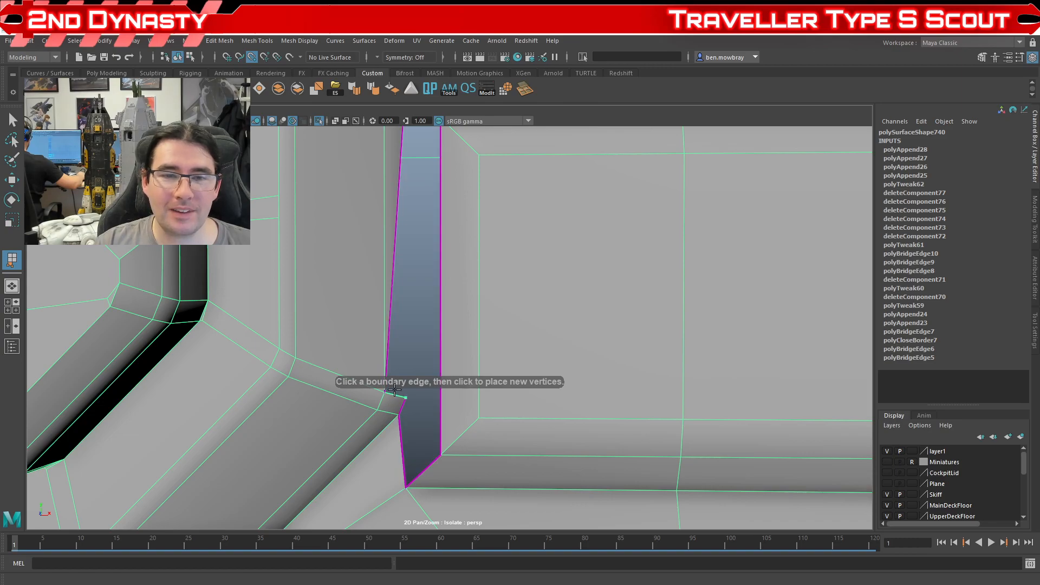
{"action": "left_click", "coordinate": [396, 196]}
{"action": "key", "text": "Return"}
- Append small triangular faces beneath the panel's lower diagonal corner and in the tiny hole at its bottom bevel corner
{"action": "scroll", "coordinate": [428, 335], "scroll_direction": "down", "scroll_amount": 3}
{"action": "scroll", "coordinate": [458, 238], "scroll_direction": "up", "scroll_amount": 4}
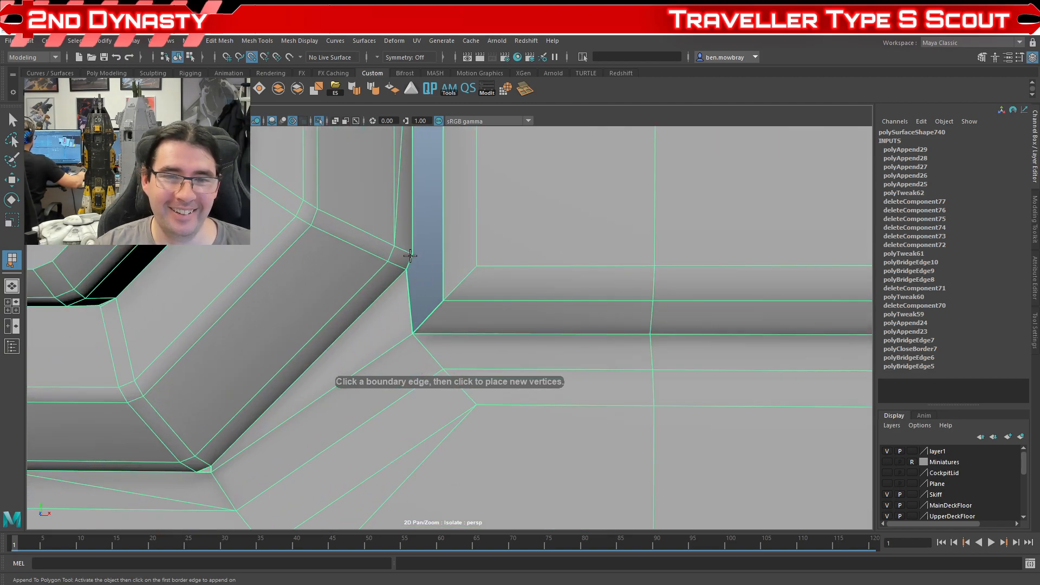
{"action": "left_click", "coordinate": [409, 304]}
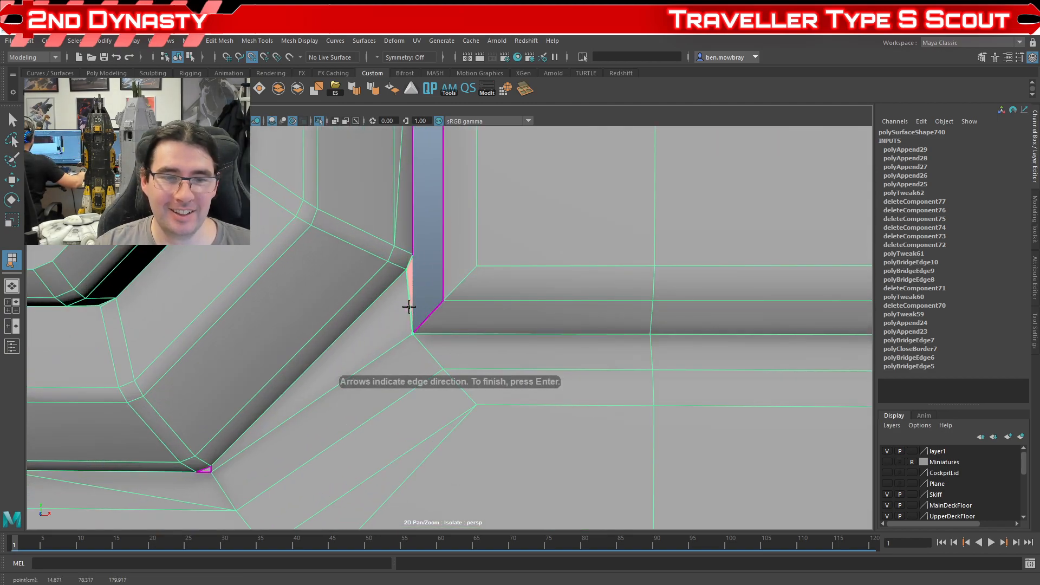
{"action": "key", "text": "Return"}
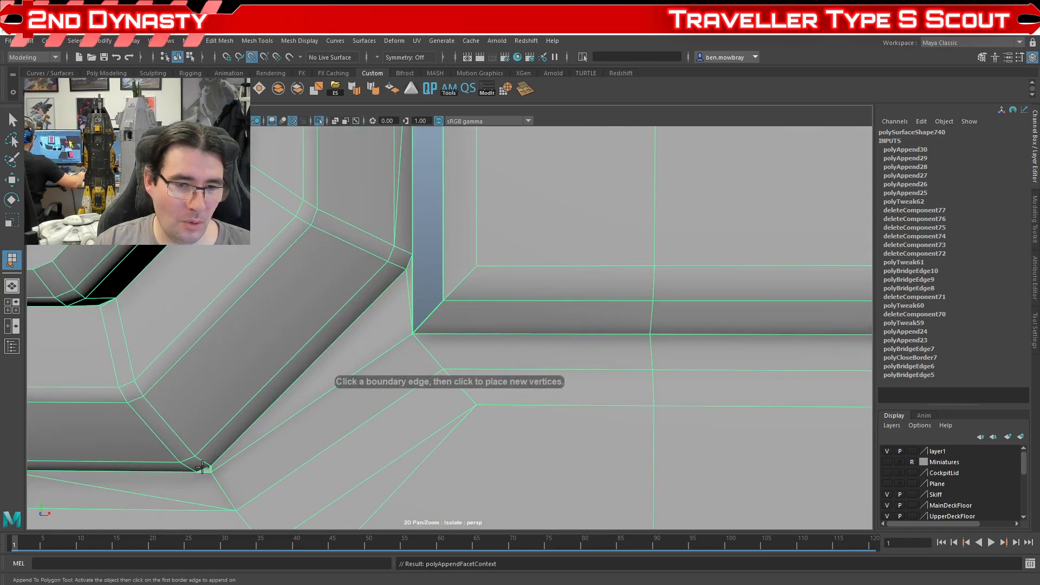
{"action": "left_click", "coordinate": [202, 468]}
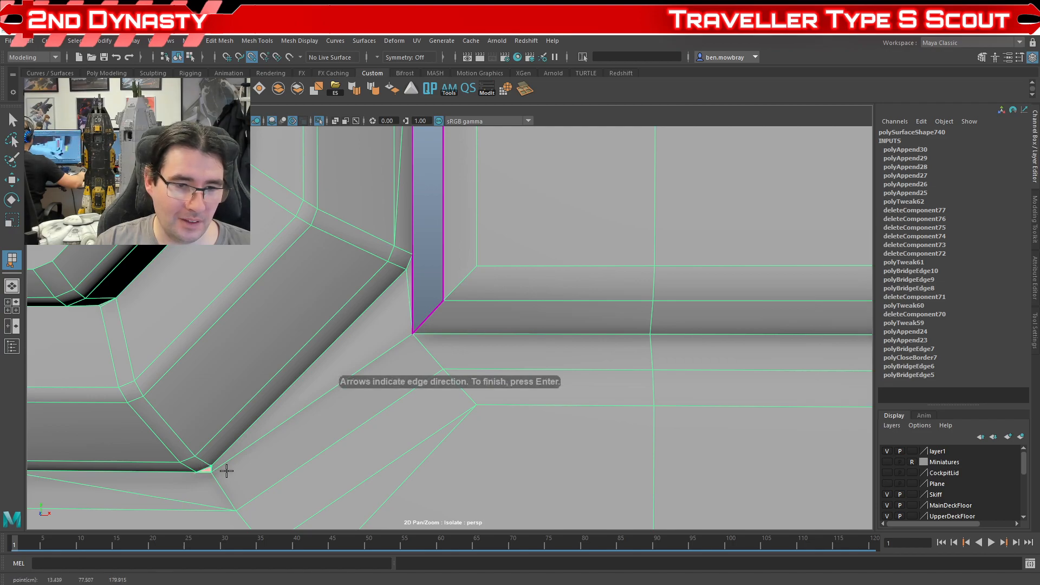
{"action": "key", "text": "Return"}
- Append triangular faces between the panel's vertical side and the lower strip's end edge to close the remaining gap
{"action": "scroll", "coordinate": [342, 410], "scroll_direction": "down", "scroll_amount": 4}
{"action": "middle_click_drag", "start_coordinate": [453, 339], "coordinate": [364, 430], "text": "alt"}
{"action": "scroll", "coordinate": [402, 413], "scroll_direction": "up", "scroll_amount": 2}
{"action": "left_click", "coordinate": [333, 424]}
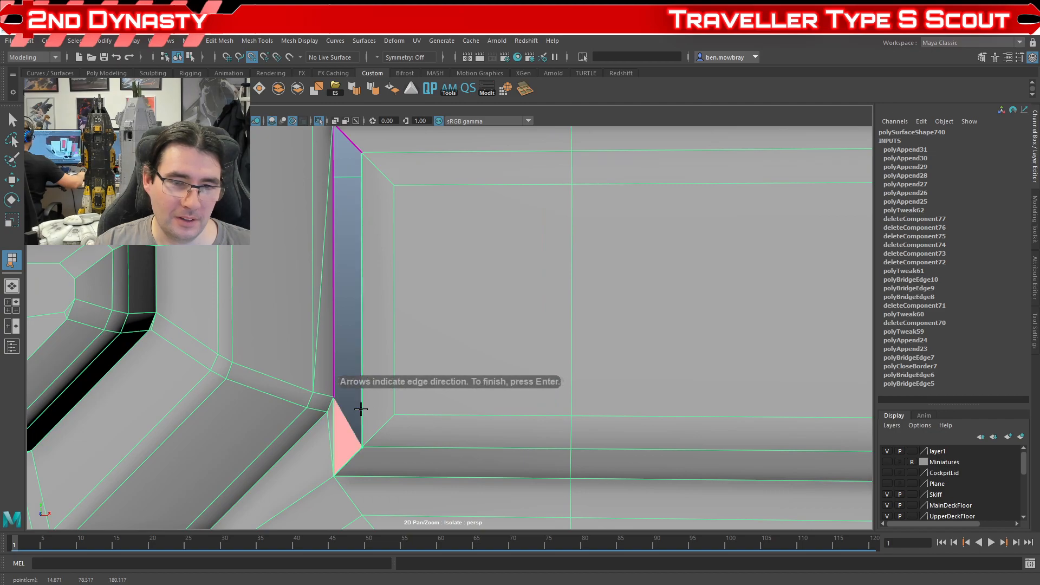
{"action": "left_click", "coordinate": [360, 409]}
{"action": "key", "text": "Return"}
{"action": "middle_click_drag", "start_coordinate": [332, 297], "coordinate": [335, 250], "text": "alt"}
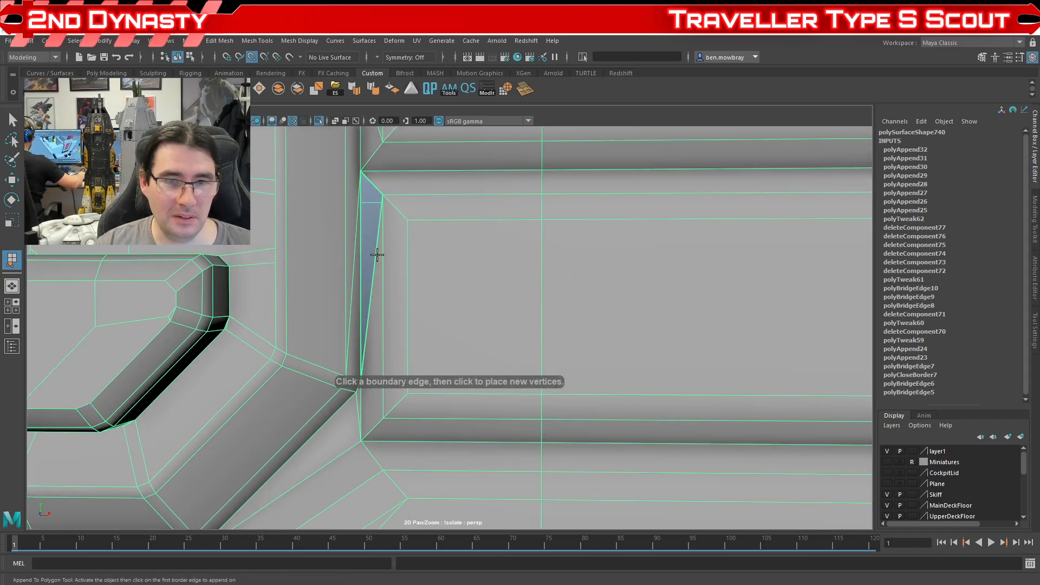
{"action": "left_click", "coordinate": [377, 250]}
{"action": "left_click", "coordinate": [361, 208]}
{"action": "scroll", "coordinate": [366, 220], "scroll_direction": "down", "scroll_amount": 4}
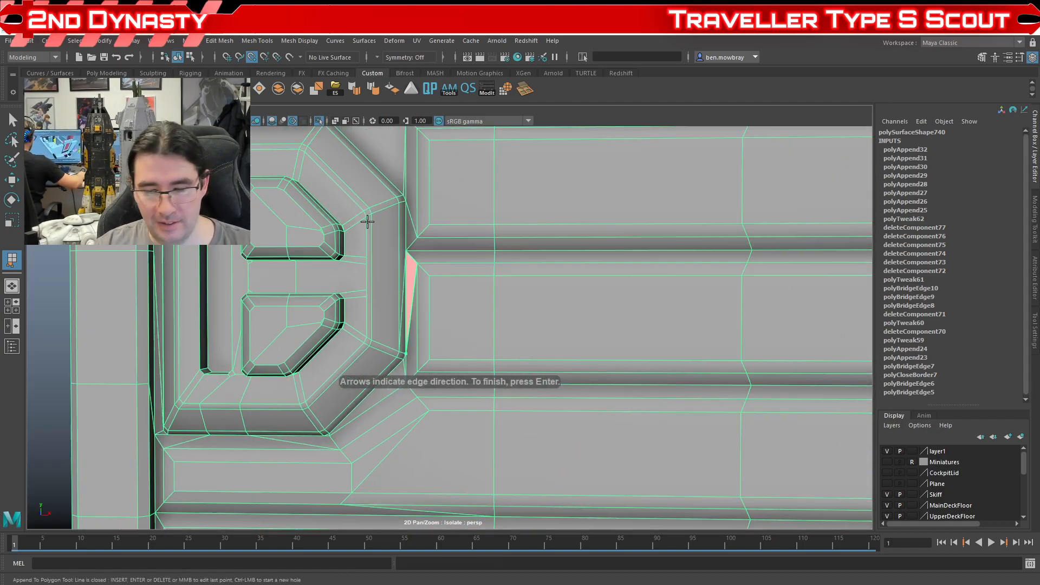
{"action": "key", "text": "w"}
- Delete the modelling history of the bulkhead mesh
{"action": "scroll", "coordinate": [366, 259], "scroll_direction": "down", "scroll_amount": 5}
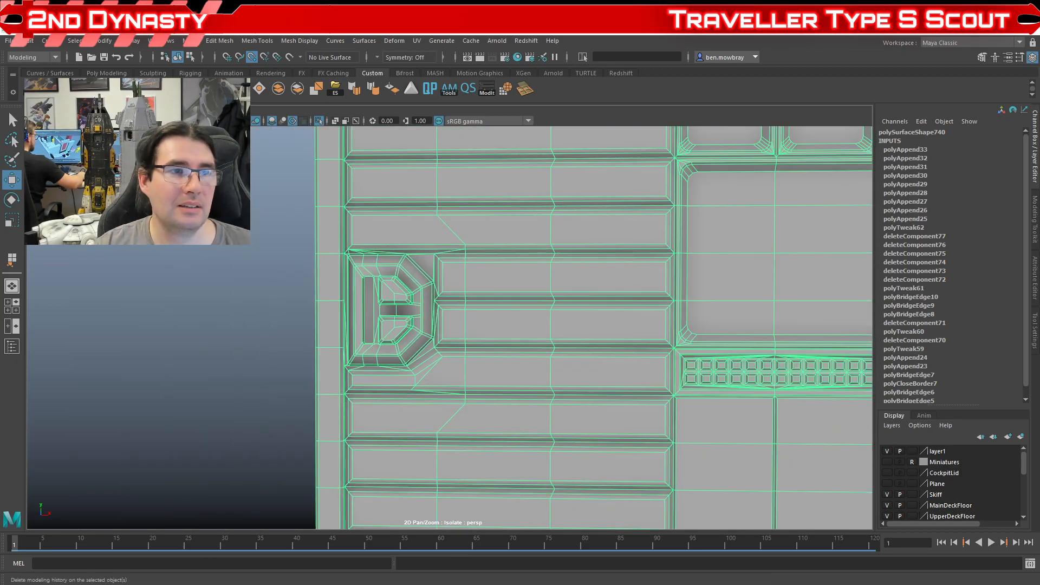
{"action": "scroll", "coordinate": [509, 337], "scroll_direction": "up", "scroll_amount": 2}
{"action": "left_click_drag", "start_coordinate": [509, 337], "coordinate": [386, 317], "text": "alt"}
{"action": "scroll", "coordinate": [386, 316], "scroll_direction": "down", "scroll_amount": 1}
{"action": "middle_click_drag", "start_coordinate": [386, 316], "coordinate": [516, 341], "text": "alt"}
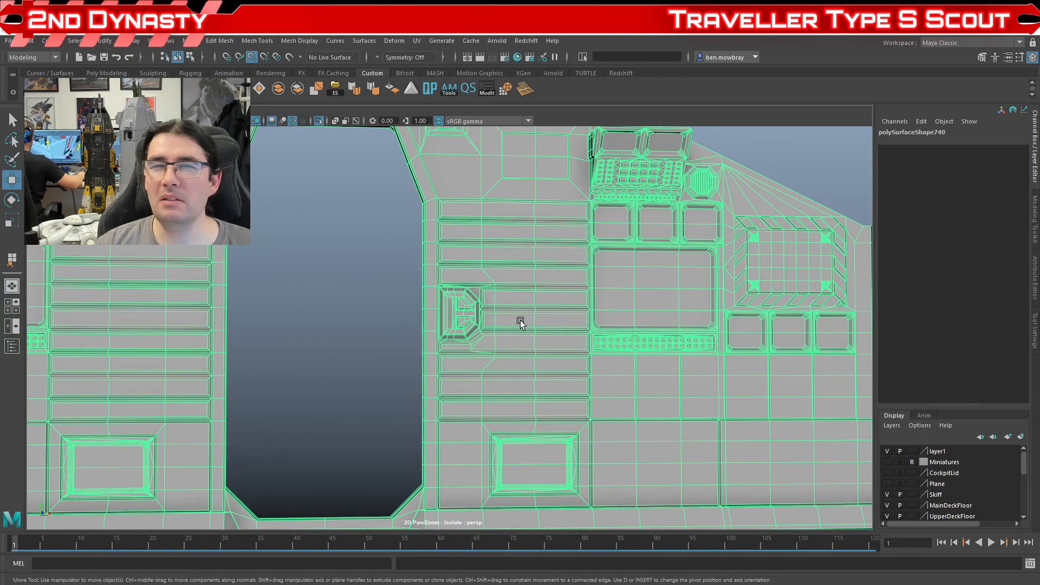
- Examine the joined door control panel and the surrounding ribbed panelling from several angles, with the bulkhead deselected
{"action": "scroll", "coordinate": [520, 320], "scroll_direction": "down", "scroll_amount": 5}
{"action": "mouse_move", "coordinate": [497, 342]}
{"action": "left_mouse_down", "text": "alt"}
{"action": "mouse_move", "coordinate": [504, 360]}
{"action": "mouse_move", "coordinate": [463, 340]}
{"action": "mouse_move", "coordinate": [485, 355]}
{"action": "left_mouse_up", "text": "alt"}
{"action": "scroll", "coordinate": [486, 355], "scroll_direction": "up", "scroll_amount": 8}
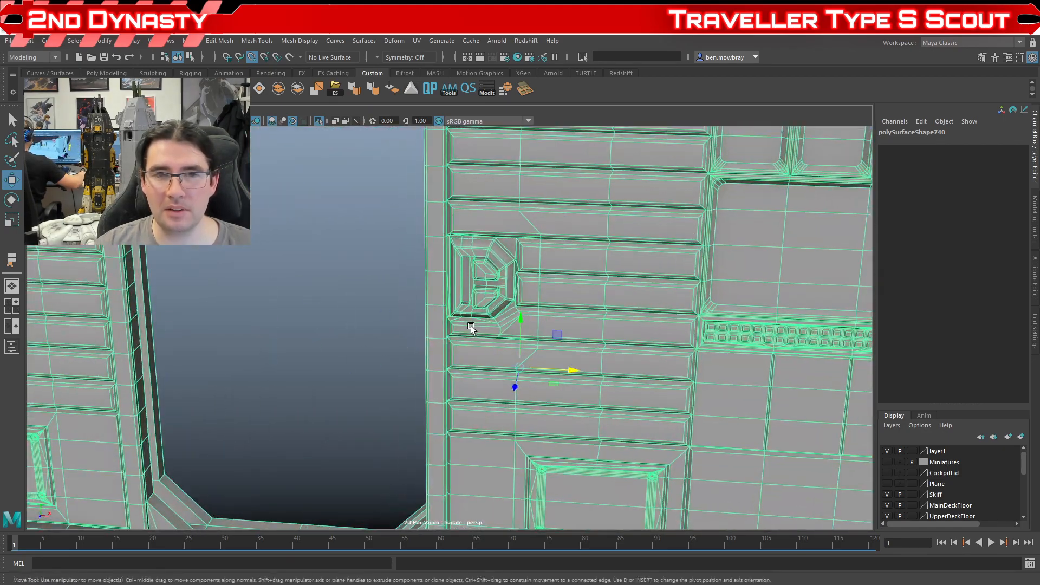
{"action": "mouse_move", "coordinate": [372, 326]}
{"action": "left_mouse_down", "text": "alt"}
{"action": "mouse_move", "coordinate": [396, 298]}
{"action": "mouse_move", "coordinate": [365, 321]}
{"action": "left_mouse_up", "text": "alt"}
{"action": "scroll", "coordinate": [390, 324], "scroll_direction": "down", "scroll_amount": 3}
{"action": "middle_click_drag", "start_coordinate": [416, 327], "coordinate": [384, 297], "text": "alt"}
{"action": "left_click_drag", "start_coordinate": [384, 297], "coordinate": [424, 295], "text": "alt"}
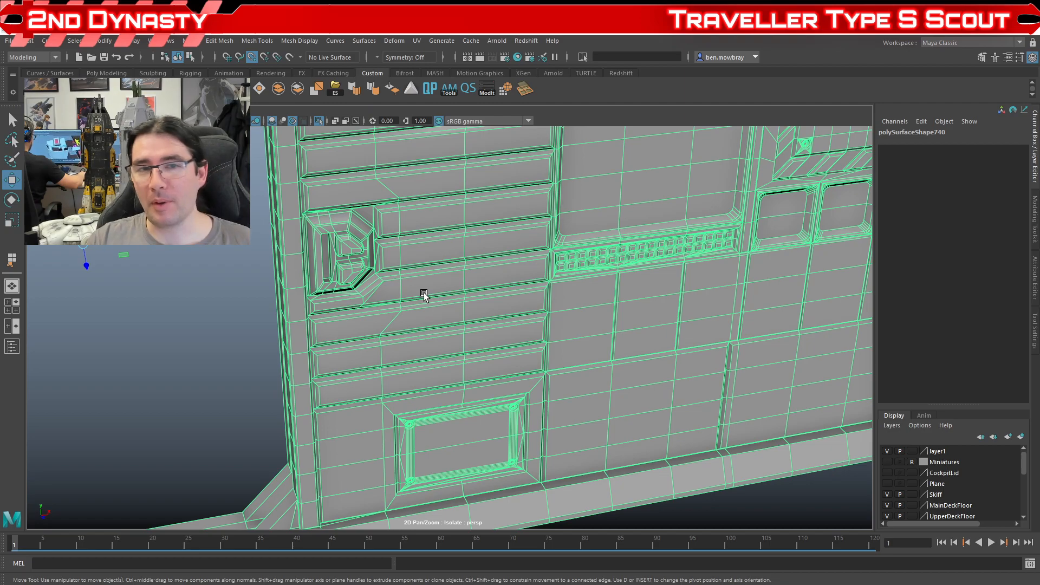
{"action": "left_click_drag", "start_coordinate": [424, 356], "coordinate": [616, 351], "text": "alt"}
{"action": "scroll", "coordinate": [383, 340], "scroll_direction": "down", "scroll_amount": 5}
{"action": "right_click_drag", "start_coordinate": [489, 236], "coordinate": [541, 225]}
{"action": "left_click", "coordinate": [562, 331]}
{"action": "scroll", "coordinate": [552, 329], "scroll_direction": "down", "scroll_amount": 5}
{"action": "left_click_drag", "start_coordinate": [550, 329], "coordinate": [371, 358], "text": "alt"}
{"action": "middle_click_drag", "start_coordinate": [371, 358], "coordinate": [402, 396], "text": "alt"}
{"action": "scroll", "coordinate": [425, 403], "scroll_direction": "up", "scroll_amount": 4}
{"action": "left_click_drag", "start_coordinate": [459, 396], "coordinate": [428, 381], "text": "alt"}
{"action": "middle_click_drag", "start_coordinate": [522, 352], "coordinate": [503, 376], "text": "alt"}
{"action": "scroll", "coordinate": [503, 376], "scroll_direction": "up", "scroll_amount": 1}
{"action": "left_click_drag", "start_coordinate": [503, 376], "coordinate": [599, 388], "text": "alt"}
{"action": "scroll", "coordinate": [599, 388], "scroll_direction": "up", "scroll_amount": 6}
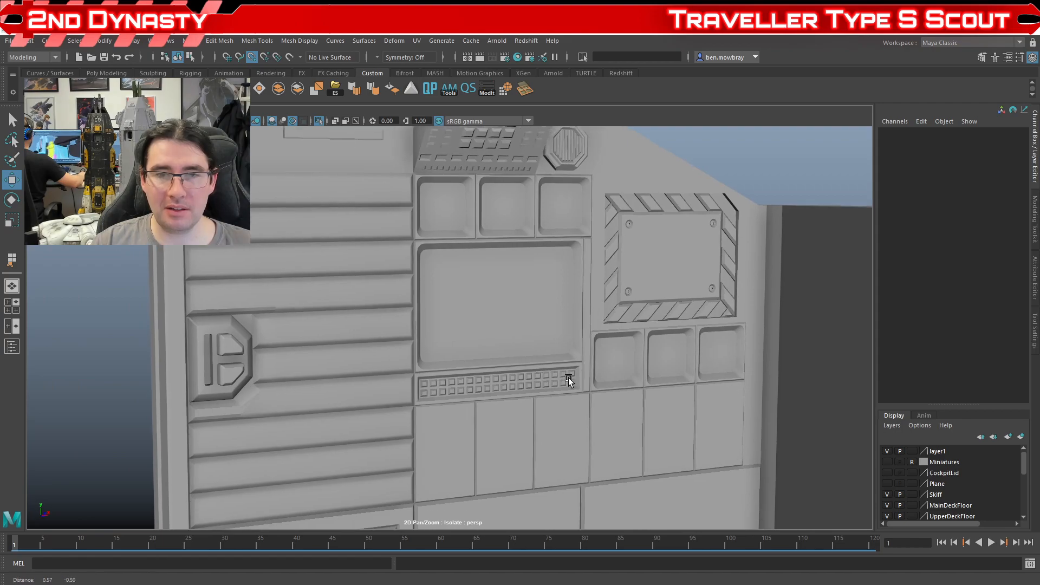
{"action": "scroll", "coordinate": [475, 320], "scroll_direction": "down", "scroll_amount": 5}
{"action": "left_click_drag", "start_coordinate": [462, 360], "coordinate": [490, 354], "text": "alt"}
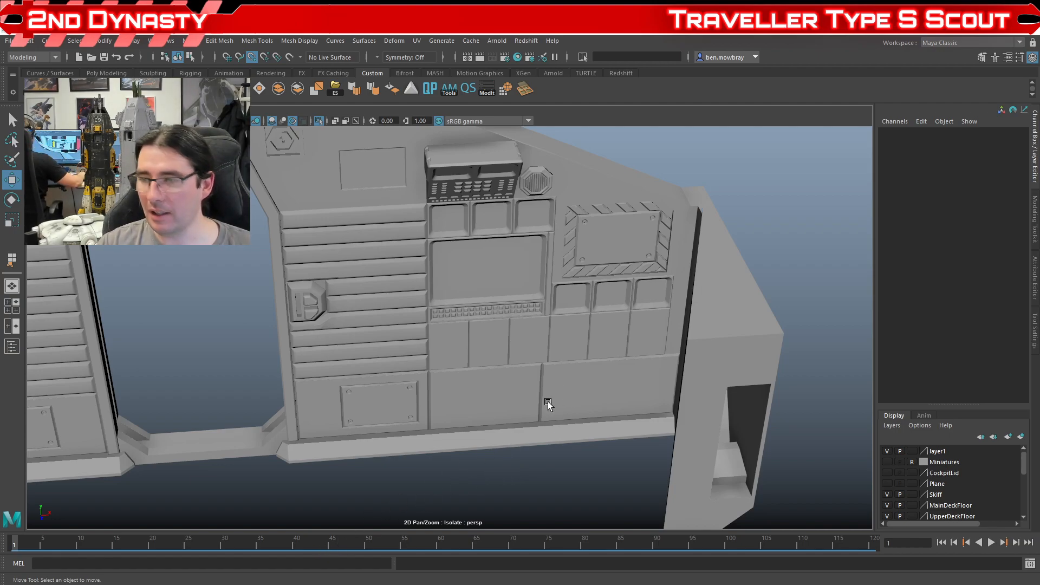
- Examine the wall details on both sides of the doorway across the isolated bulkhead, including the door control panel
{"action": "left_click_drag", "start_coordinate": [473, 388], "coordinate": [545, 465], "text": "alt"}
{"action": "scroll", "coordinate": [542, 452], "scroll_direction": "down", "scroll_amount": 6}
{"action": "left_click_drag", "start_coordinate": [532, 423], "coordinate": [462, 392], "text": "alt"}
{"action": "scroll", "coordinate": [568, 427], "scroll_direction": "up", "scroll_amount": 5}
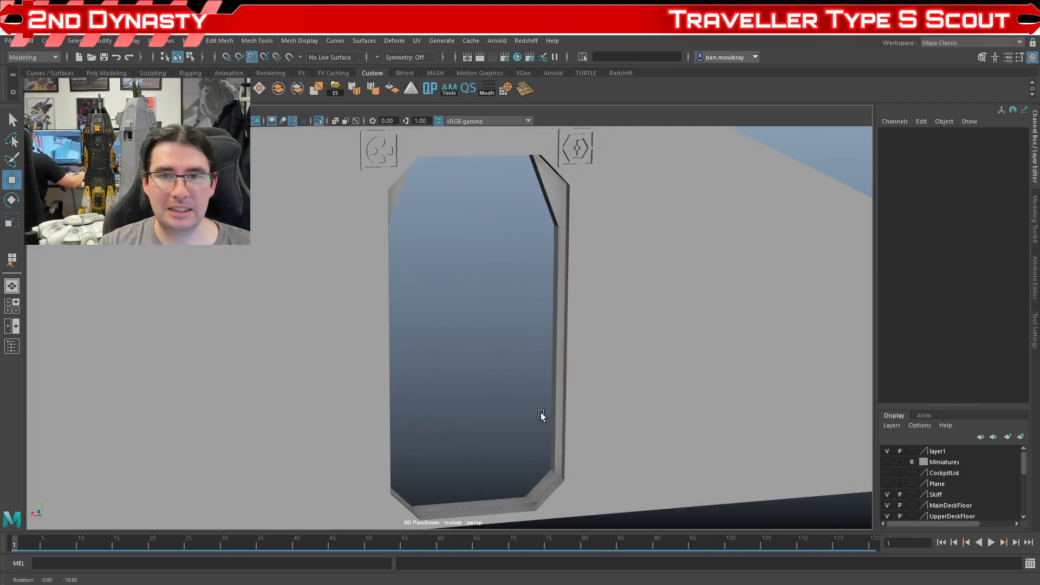
{"action": "scroll", "coordinate": [357, 420], "scroll_direction": "down", "scroll_amount": 5}
{"action": "scroll", "coordinate": [462, 392], "scroll_direction": "up", "scroll_amount": 5}
{"action": "scroll", "coordinate": [462, 393], "scroll_direction": "down", "scroll_amount": 3}
{"action": "middle_click_drag", "start_coordinate": [603, 416], "coordinate": [590, 416], "text": "alt"}
{"action": "left_click_drag", "start_coordinate": [591, 416], "coordinate": [468, 413], "text": "alt"}
{"action": "scroll", "coordinate": [469, 414], "scroll_direction": "down", "scroll_amount": 5}
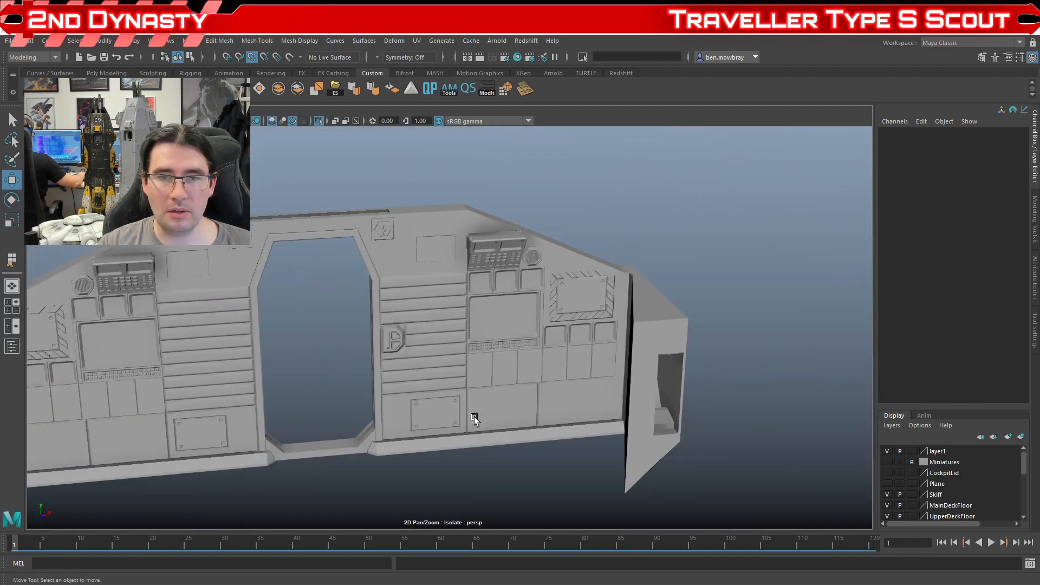
{"action": "middle_click_drag", "start_coordinate": [474, 417], "coordinate": [587, 402], "text": "alt"}
{"action": "scroll", "coordinate": [587, 402], "scroll_direction": "up", "scroll_amount": 3}
{"action": "left_click_drag", "start_coordinate": [587, 402], "coordinate": [466, 402], "text": "alt"}
{"action": "middle_click_drag", "start_coordinate": [466, 401], "coordinate": [574, 402], "text": "alt"}
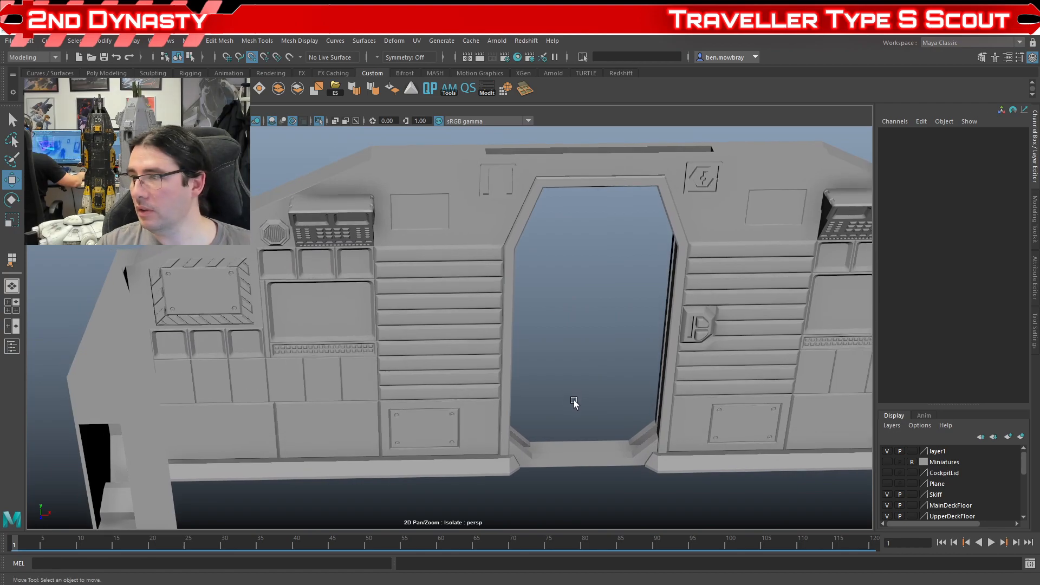
{"action": "left_click_drag", "start_coordinate": [481, 414], "coordinate": [460, 421], "text": "alt"}
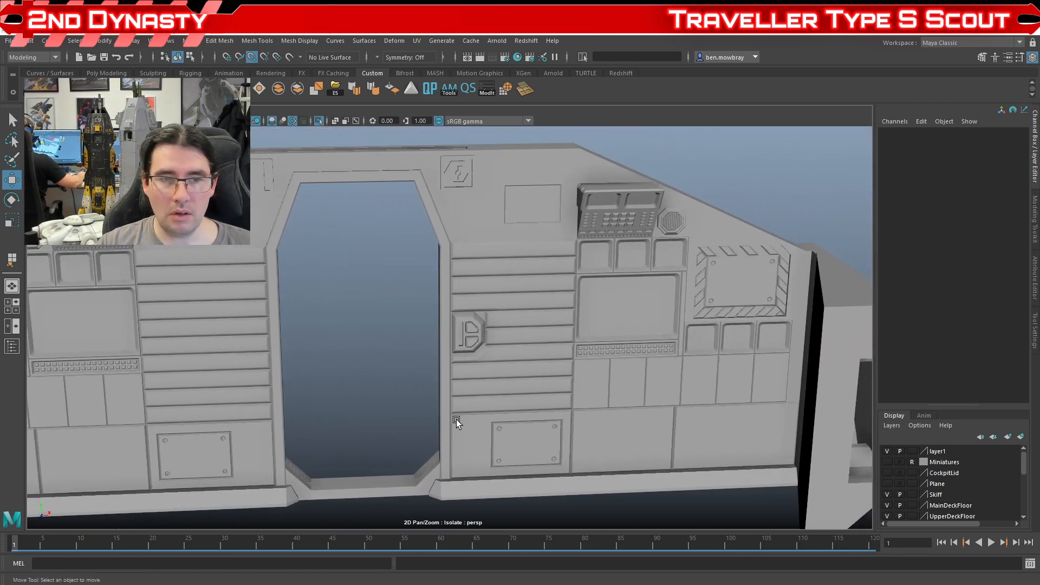
{"action": "right_click_drag", "start_coordinate": [460, 421], "coordinate": [450, 328], "text": "alt"}
{"action": "scroll", "coordinate": [523, 380], "scroll_direction": "down", "scroll_amount": 3}
{"action": "left_click_drag", "start_coordinate": [523, 380], "coordinate": [570, 410], "text": "alt"}
{"action": "middle_click_drag", "start_coordinate": [570, 410], "coordinate": [573, 390], "text": "alt"}
{"action": "scroll", "coordinate": [573, 390], "scroll_direction": "up", "scroll_amount": 2}
{"action": "left_click_drag", "start_coordinate": [573, 392], "coordinate": [542, 417], "text": "alt"}
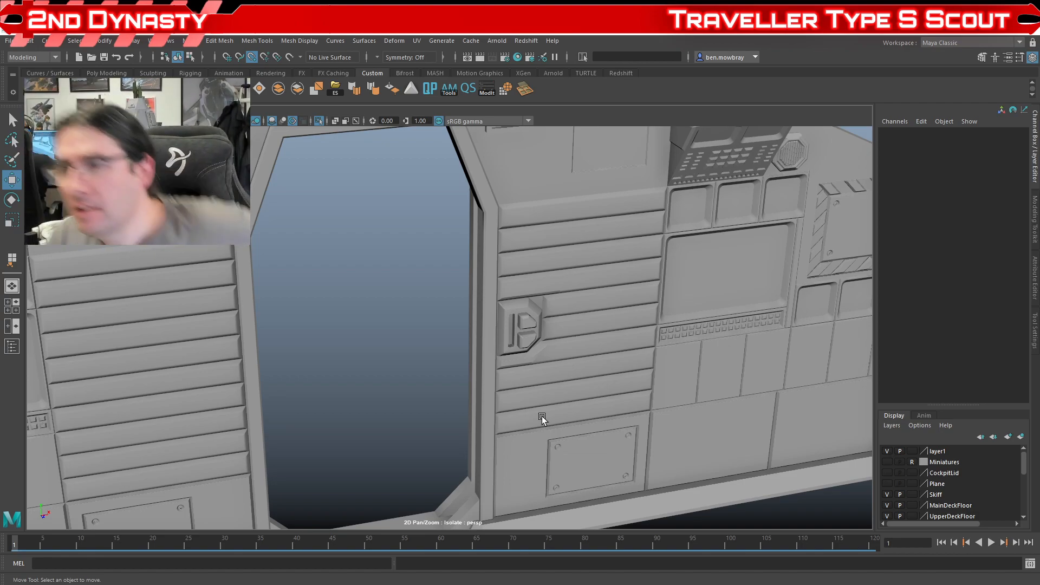
- Review the full isolated bulkhead from the front and from above
{"action": "key", "text": "space"}
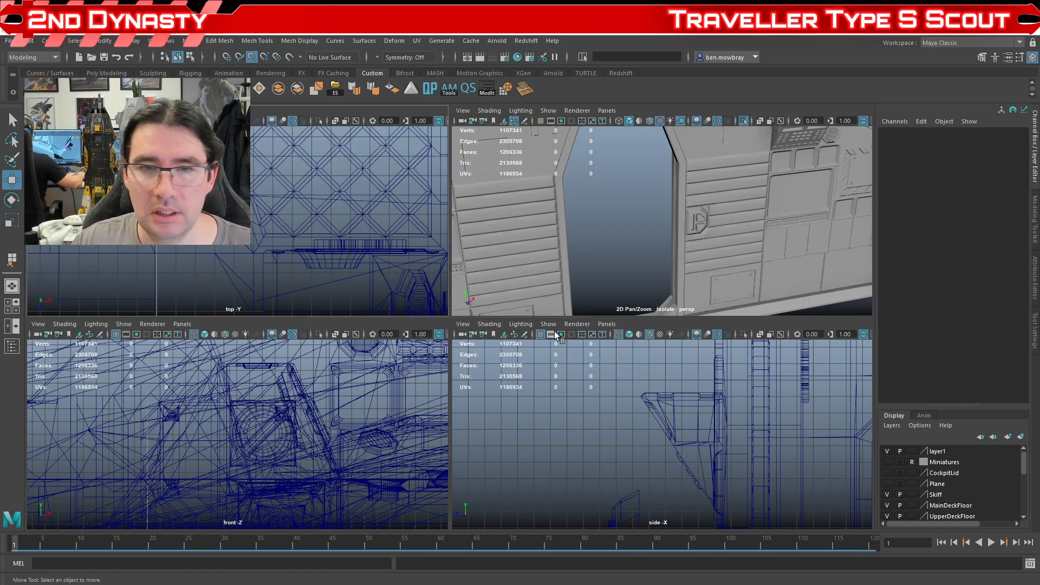
{"action": "key", "text": "space"}
{"action": "scroll", "coordinate": [599, 274], "scroll_direction": "down", "scroll_amount": 5}
{"action": "left_click_drag", "start_coordinate": [599, 275], "coordinate": [503, 344], "text": "alt"}
{"action": "middle_click_drag", "start_coordinate": [502, 345], "coordinate": [577, 359], "text": "alt"}
{"action": "scroll", "coordinate": [576, 359], "scroll_direction": "up", "scroll_amount": 3}
{"action": "mouse_move", "coordinate": [577, 359]}
{"action": "left_mouse_down", "text": "alt"}
{"action": "mouse_move", "coordinate": [545, 359]}
{"action": "mouse_move", "coordinate": [569, 348]}
{"action": "left_mouse_up", "text": "alt"}
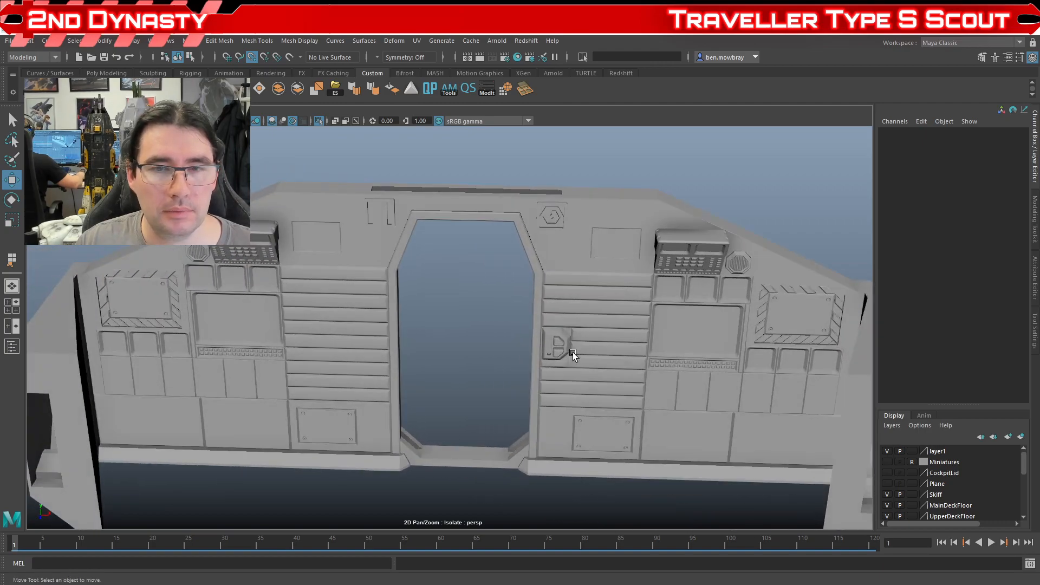
{"action": "left_click", "coordinate": [569, 349]}
{"action": "left_click", "coordinate": [471, 344]}
{"action": "left_click_drag", "start_coordinate": [471, 343], "coordinate": [518, 363], "text": "alt"}
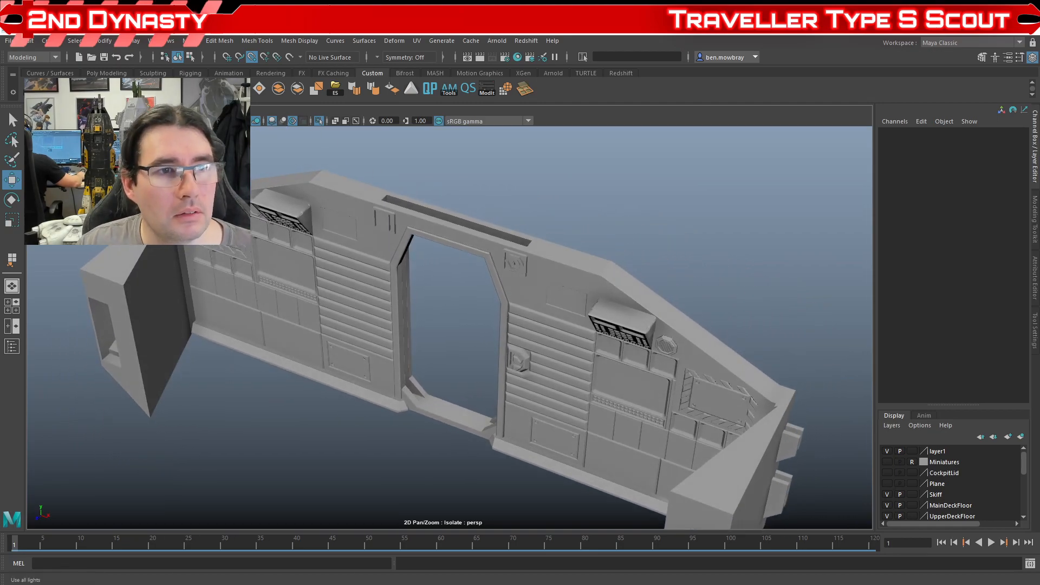
- Light the viewport with all scene lights, select the bulkhead and end its isolation to show the whole ship
{"action": "left_click_drag", "start_coordinate": [267, 148], "coordinate": [502, 345], "text": "alt"}
{"action": "left_click", "coordinate": [445, 350]}
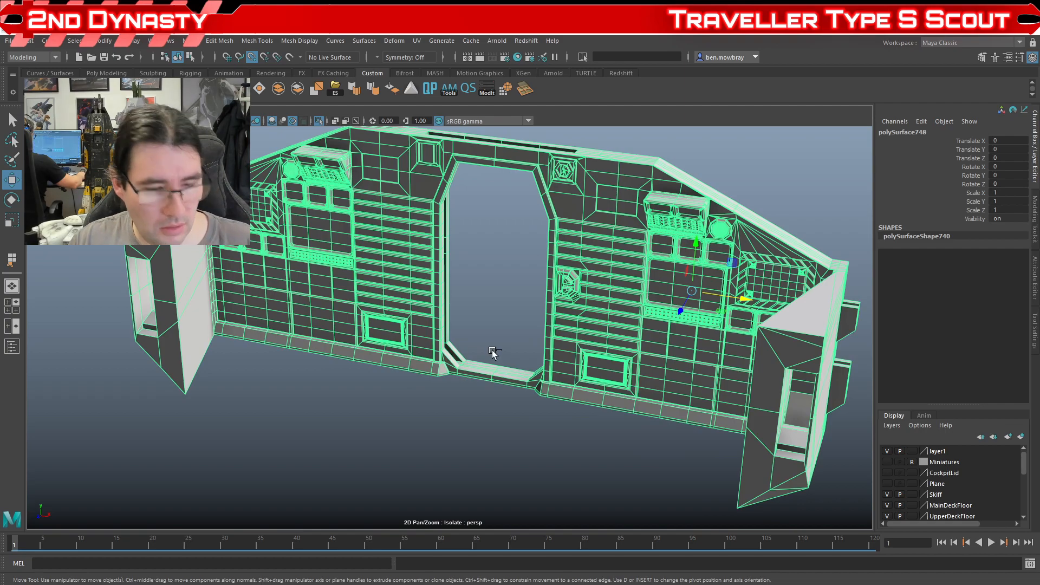
{"action": "key", "text": "ctrl+1"}
{"action": "scroll", "coordinate": [480, 350], "scroll_direction": "down", "scroll_amount": 4}
{"action": "left_click_drag", "start_coordinate": [479, 350], "coordinate": [472, 364], "text": "alt"}
- Examine the bulkhead and its door control panel in the context of the furnished cockpit and neighbouring rooms
{"action": "left_click", "coordinate": [436, 306]}
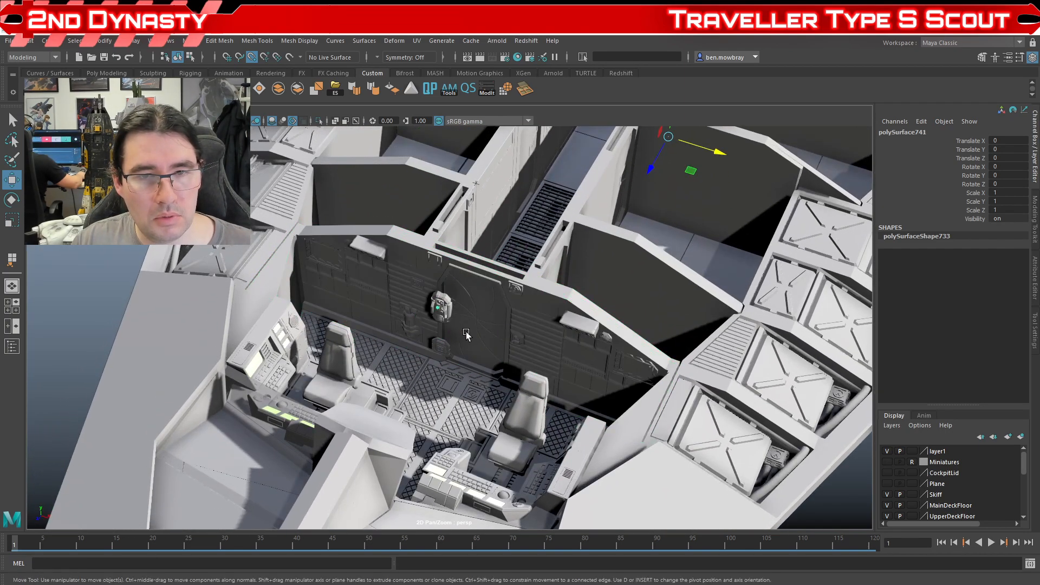
{"action": "scroll", "coordinate": [436, 321], "scroll_direction": "up", "scroll_amount": 4}
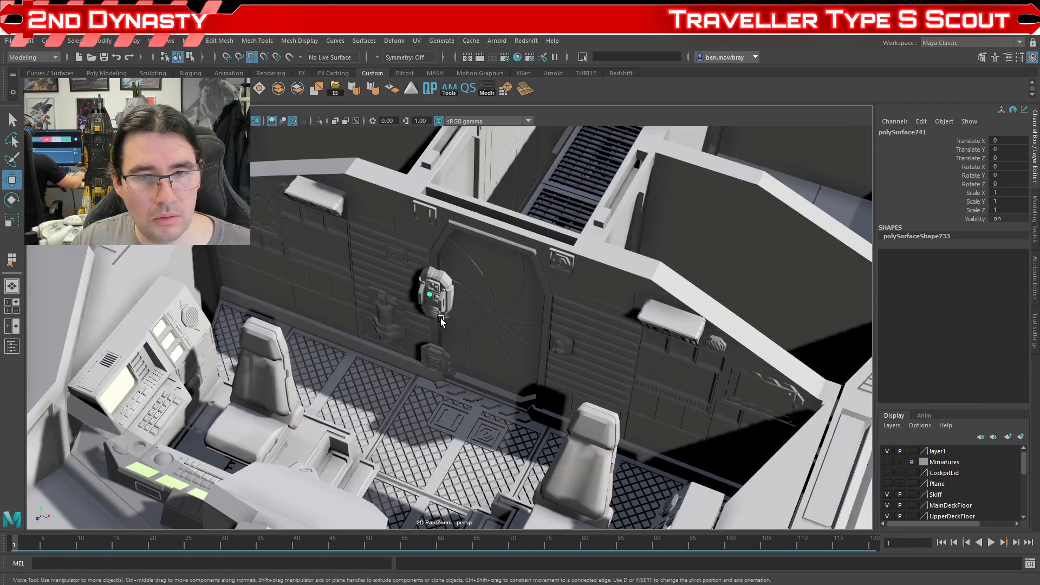
{"action": "scroll", "coordinate": [440, 320], "scroll_direction": "up", "scroll_amount": 1}
{"action": "left_click_drag", "start_coordinate": [424, 332], "coordinate": [457, 345], "text": "alt"}
{"action": "scroll", "coordinate": [457, 345], "scroll_direction": "down", "scroll_amount": 3}
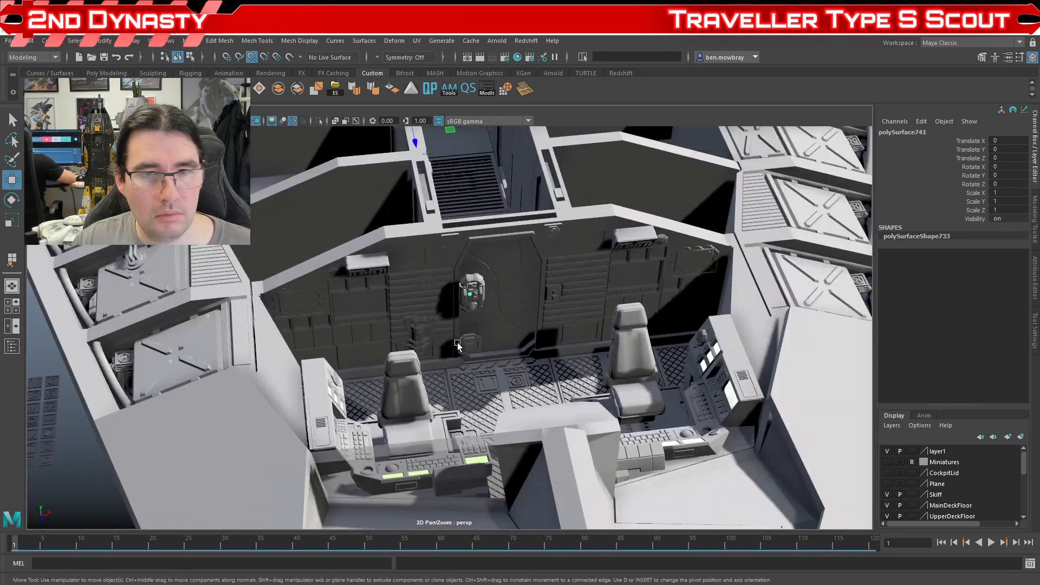
{"action": "middle_click_drag", "start_coordinate": [457, 345], "coordinate": [353, 367], "text": "alt"}
{"action": "scroll", "coordinate": [352, 367], "scroll_direction": "up", "scroll_amount": 4}
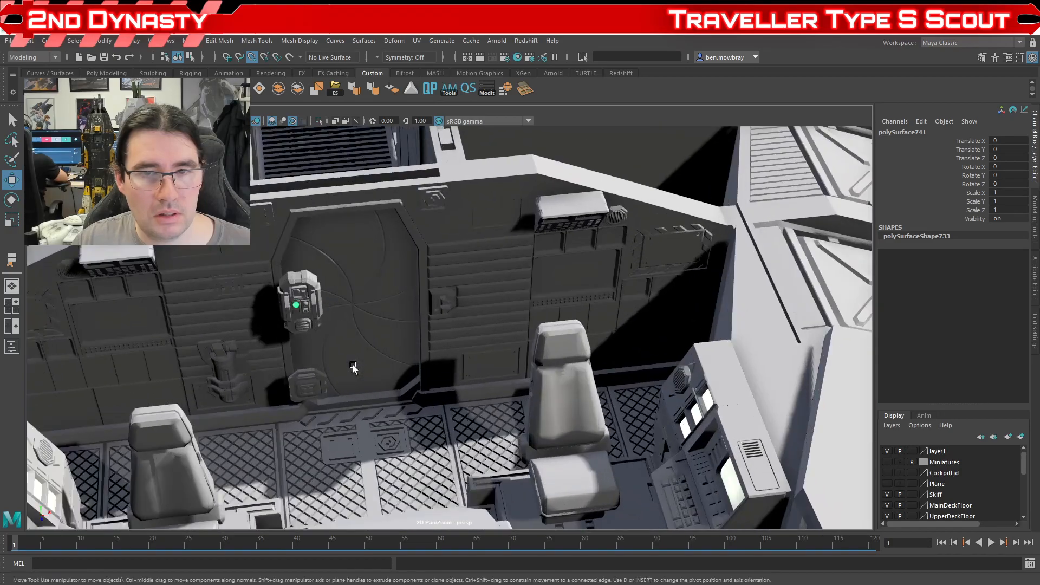
{"action": "left_click_drag", "start_coordinate": [352, 367], "coordinate": [494, 353], "text": "alt"}
{"action": "scroll", "coordinate": [471, 347], "scroll_direction": "down", "scroll_amount": 5}
{"action": "left_click", "coordinate": [640, 301]}
{"action": "left_click", "coordinate": [774, 266]}
{"action": "scroll", "coordinate": [525, 351], "scroll_direction": "up", "scroll_amount": 4}
{"action": "scroll", "coordinate": [490, 351], "scroll_direction": "up", "scroll_amount": 5}
{"action": "middle_click_drag", "start_coordinate": [401, 340], "coordinate": [534, 409], "text": "alt"}
{"action": "scroll", "coordinate": [400, 357], "scroll_direction": "down", "scroll_amount": 5}
{"action": "left_click_drag", "start_coordinate": [430, 353], "coordinate": [480, 335], "text": "alt"}
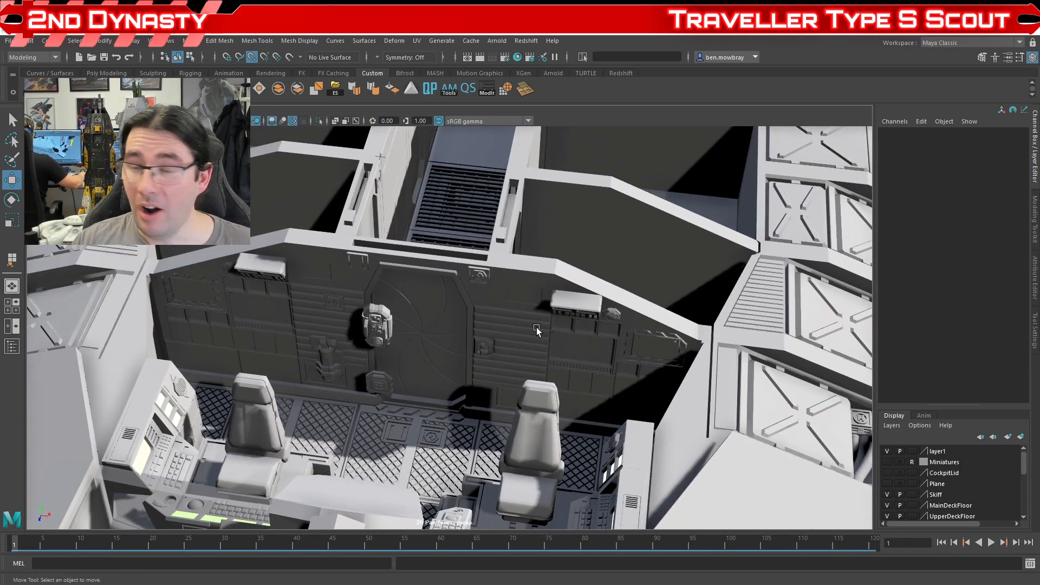
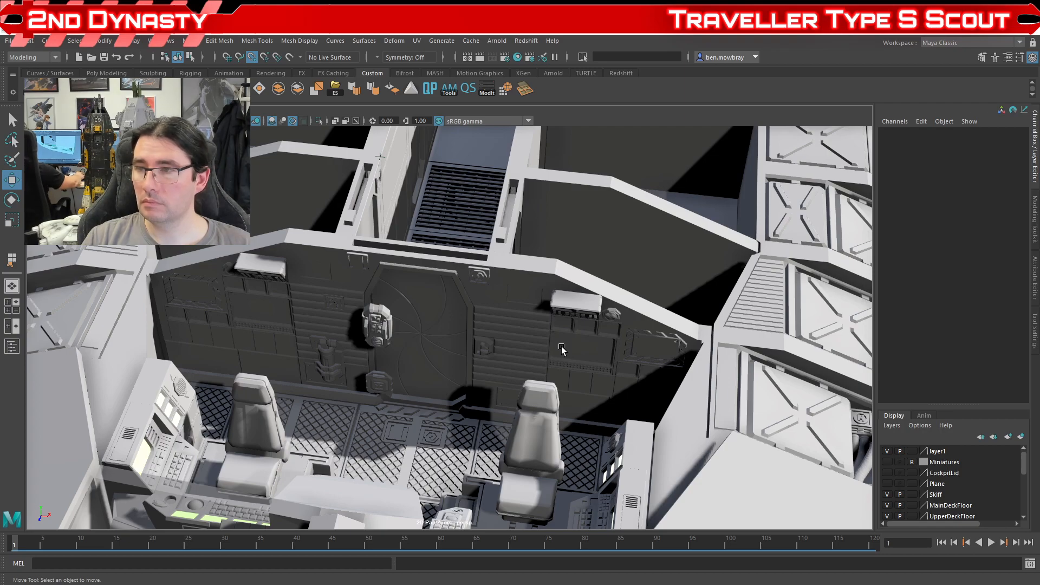
- Freeze the transformations of the extinguisher-like canister mounted on the bulkhead wall beside the cockpit door
{"action": "right_click_drag", "start_coordinate": [416, 359], "coordinate": [365, 369], "text": "alt"}
{"action": "left_click_drag", "start_coordinate": [365, 369], "coordinate": [395, 370], "text": "alt"}
{"action": "scroll", "coordinate": [395, 369], "scroll_direction": "up", "scroll_amount": 5}
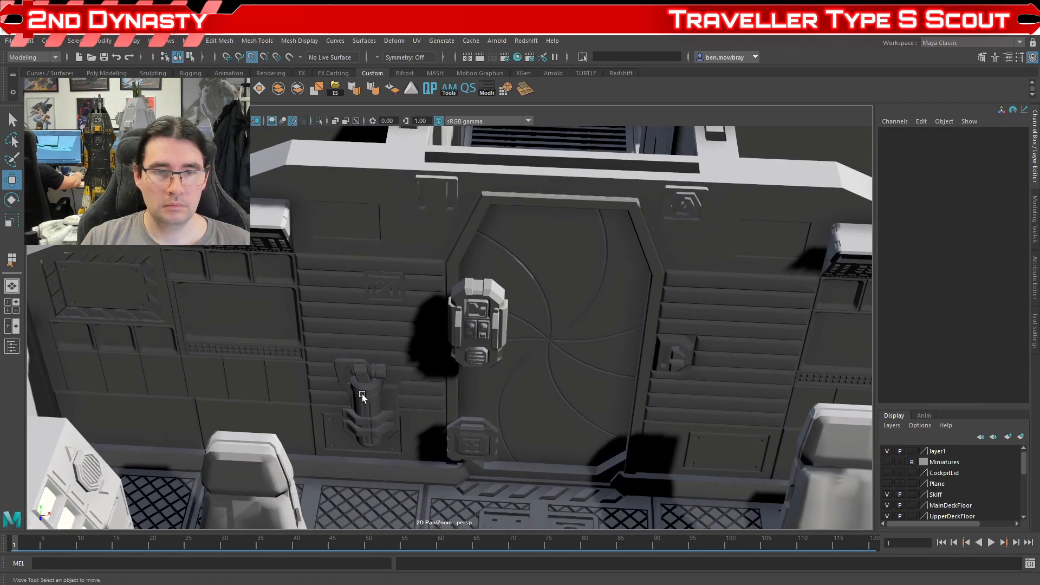
{"action": "left_click", "coordinate": [362, 396]}
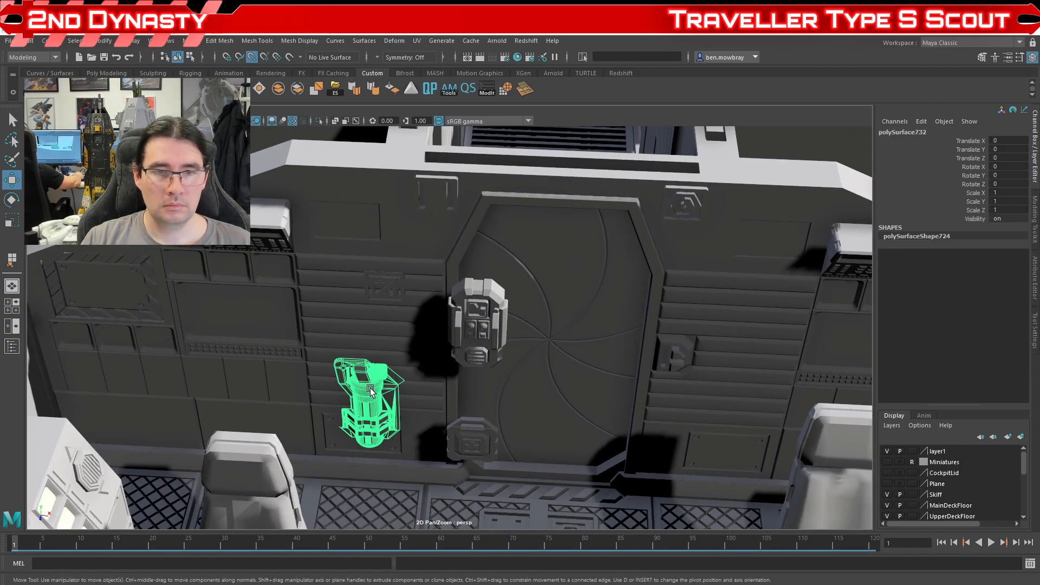
{"action": "left_click", "coordinate": [145, 89]}
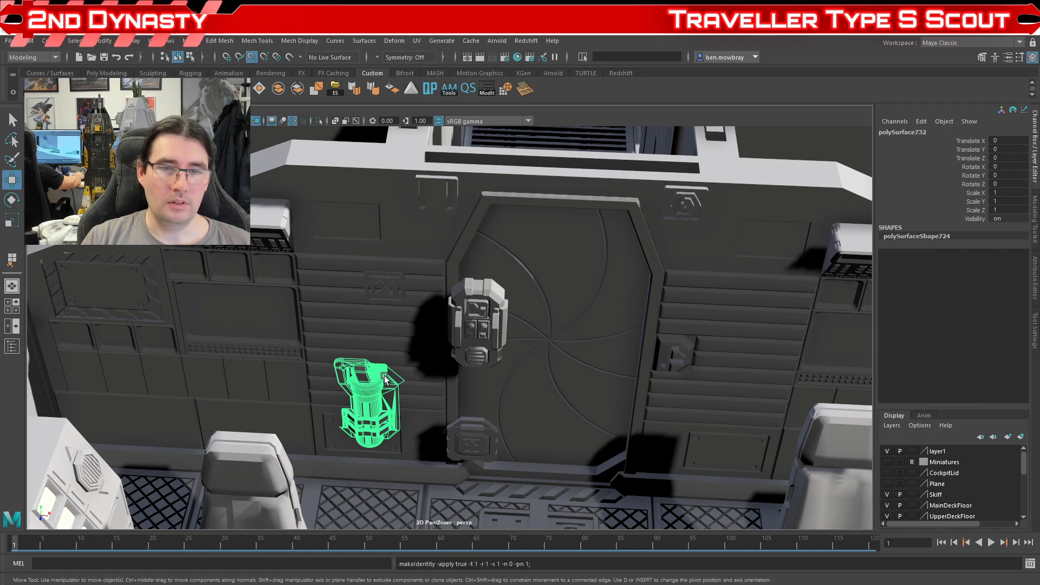
- Check the wall canister, the door control panel and the small box beneath it as separate selectable pieces within the cockpit
{"action": "scroll", "coordinate": [385, 377], "scroll_direction": "down", "scroll_amount": 5}
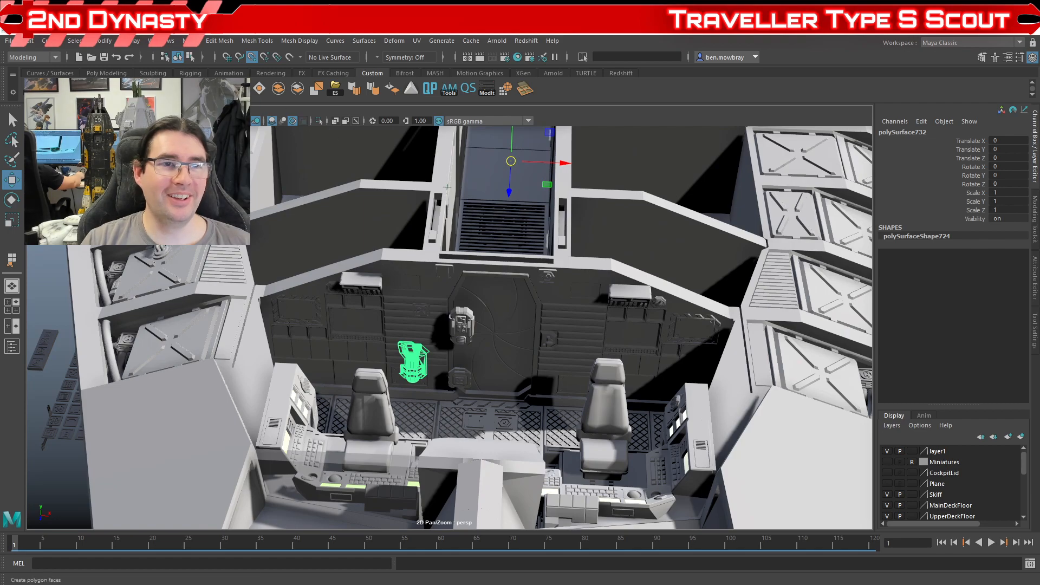
{"action": "scroll", "coordinate": [412, 369], "scroll_direction": "down", "scroll_amount": 5}
{"action": "left_click", "coordinate": [726, 367]}
{"action": "scroll", "coordinate": [464, 367], "scroll_direction": "up", "scroll_amount": 6}
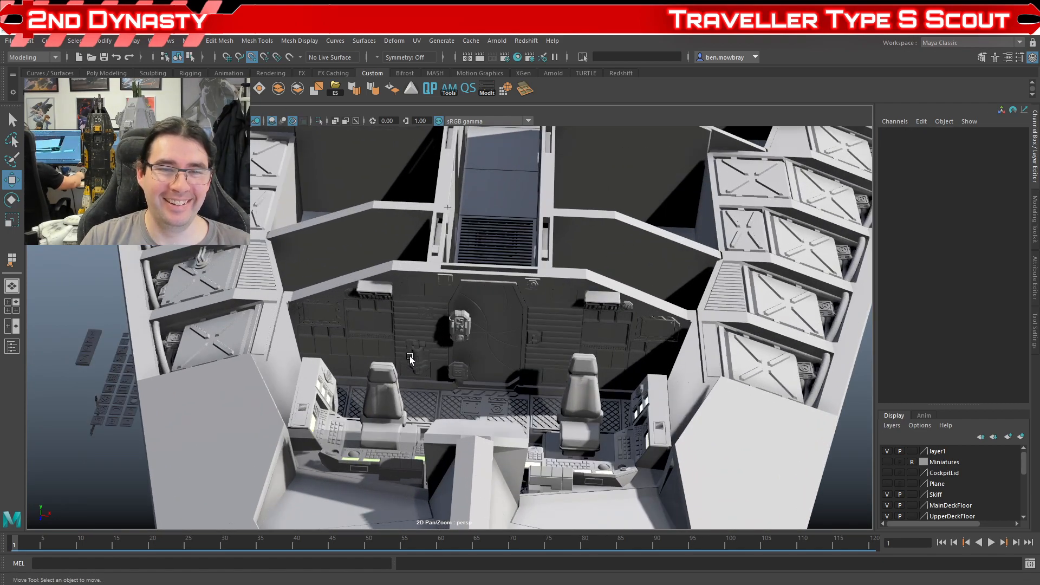
{"action": "left_click", "coordinate": [410, 360]}
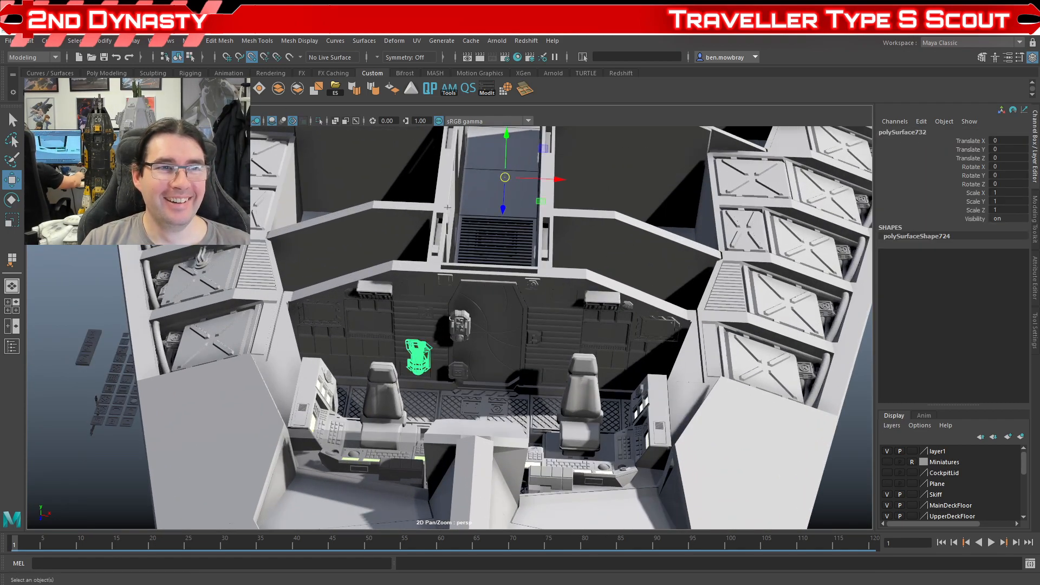
{"action": "scroll", "coordinate": [385, 328], "scroll_direction": "up", "scroll_amount": 4}
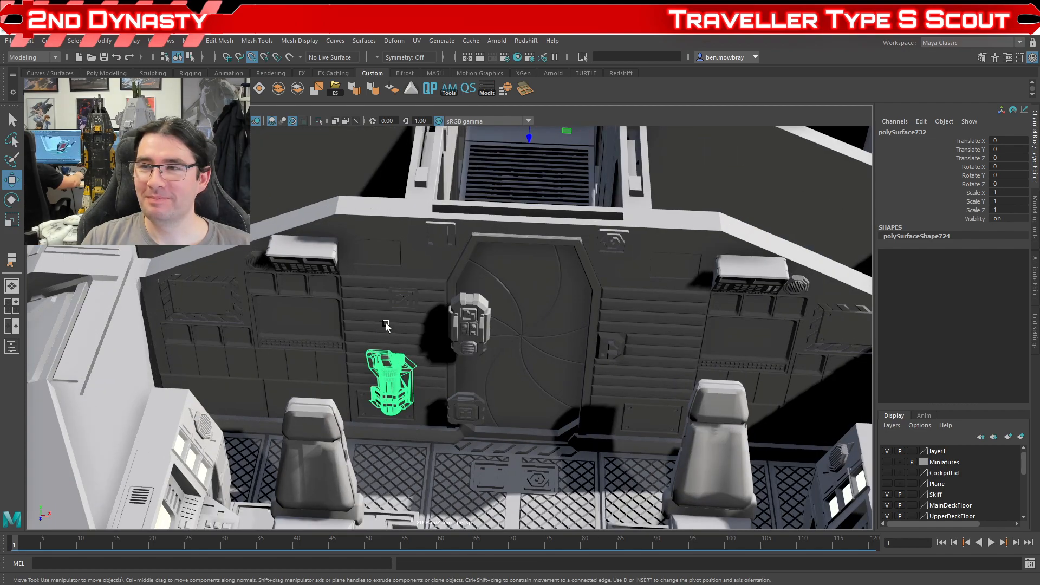
{"action": "left_click", "coordinate": [470, 349]}
{"action": "left_click", "coordinate": [467, 413]}
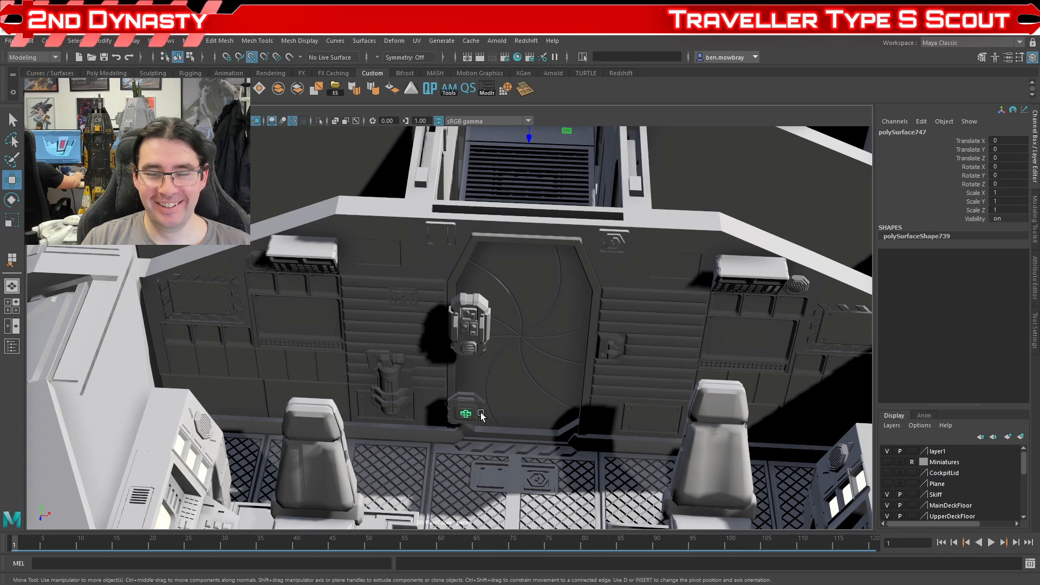